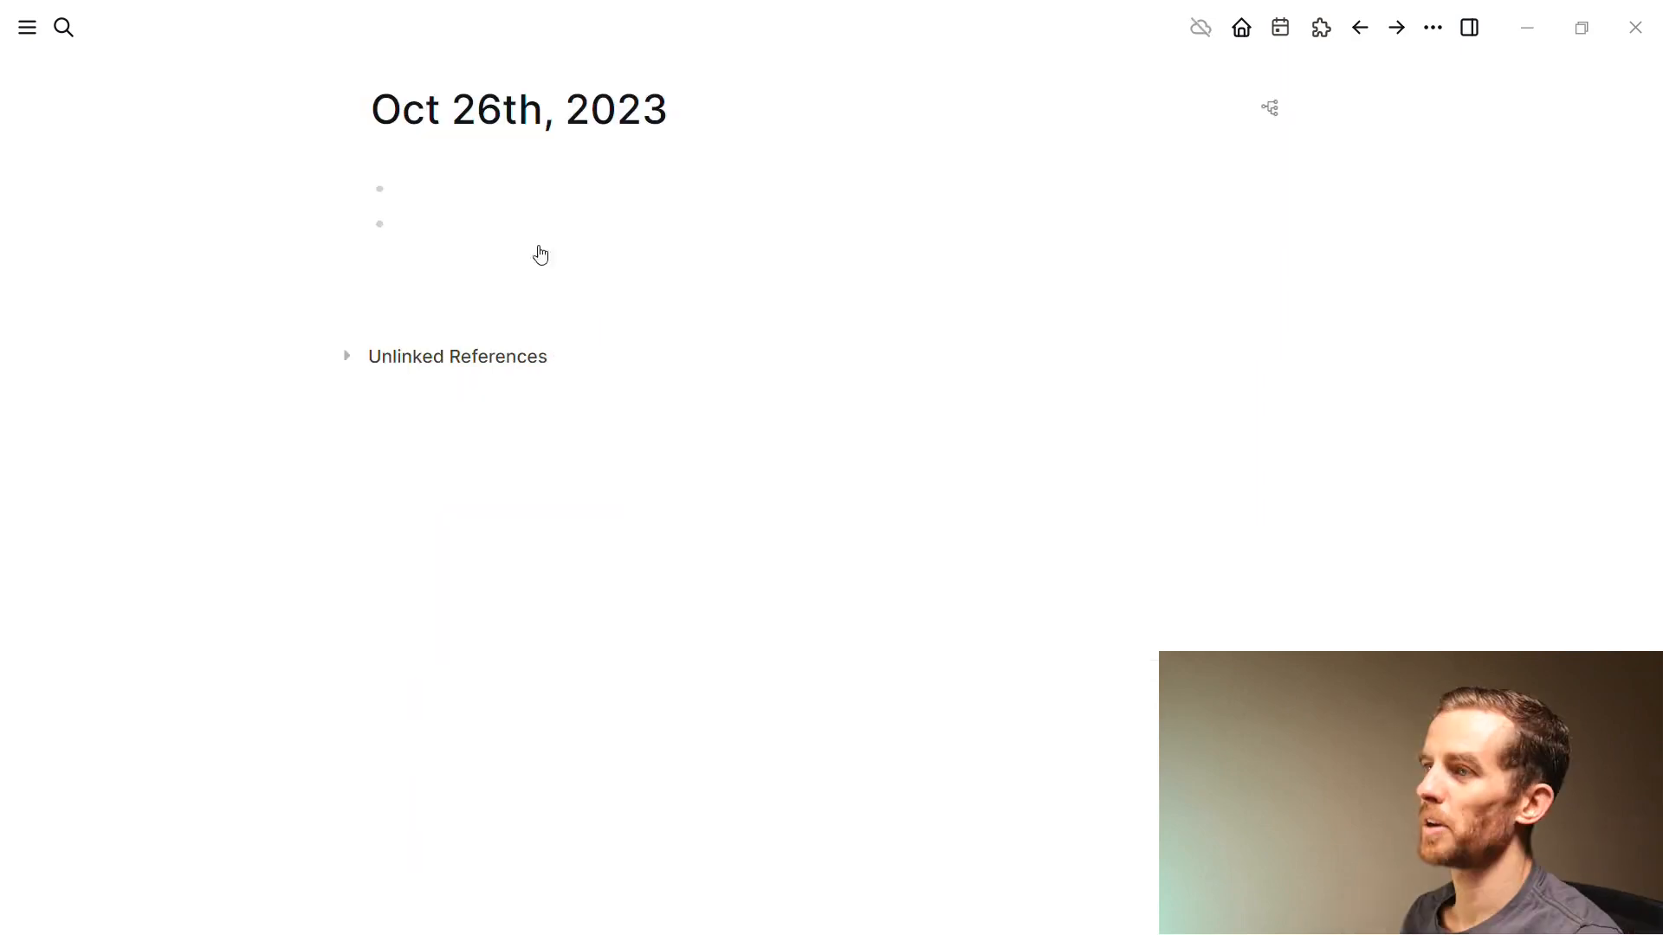
Click into the first empty block of the Oct 26th, 2023 journal page
left_click(502, 188)
Tag the first journal block with #meeting and #Person
type("#meeting")
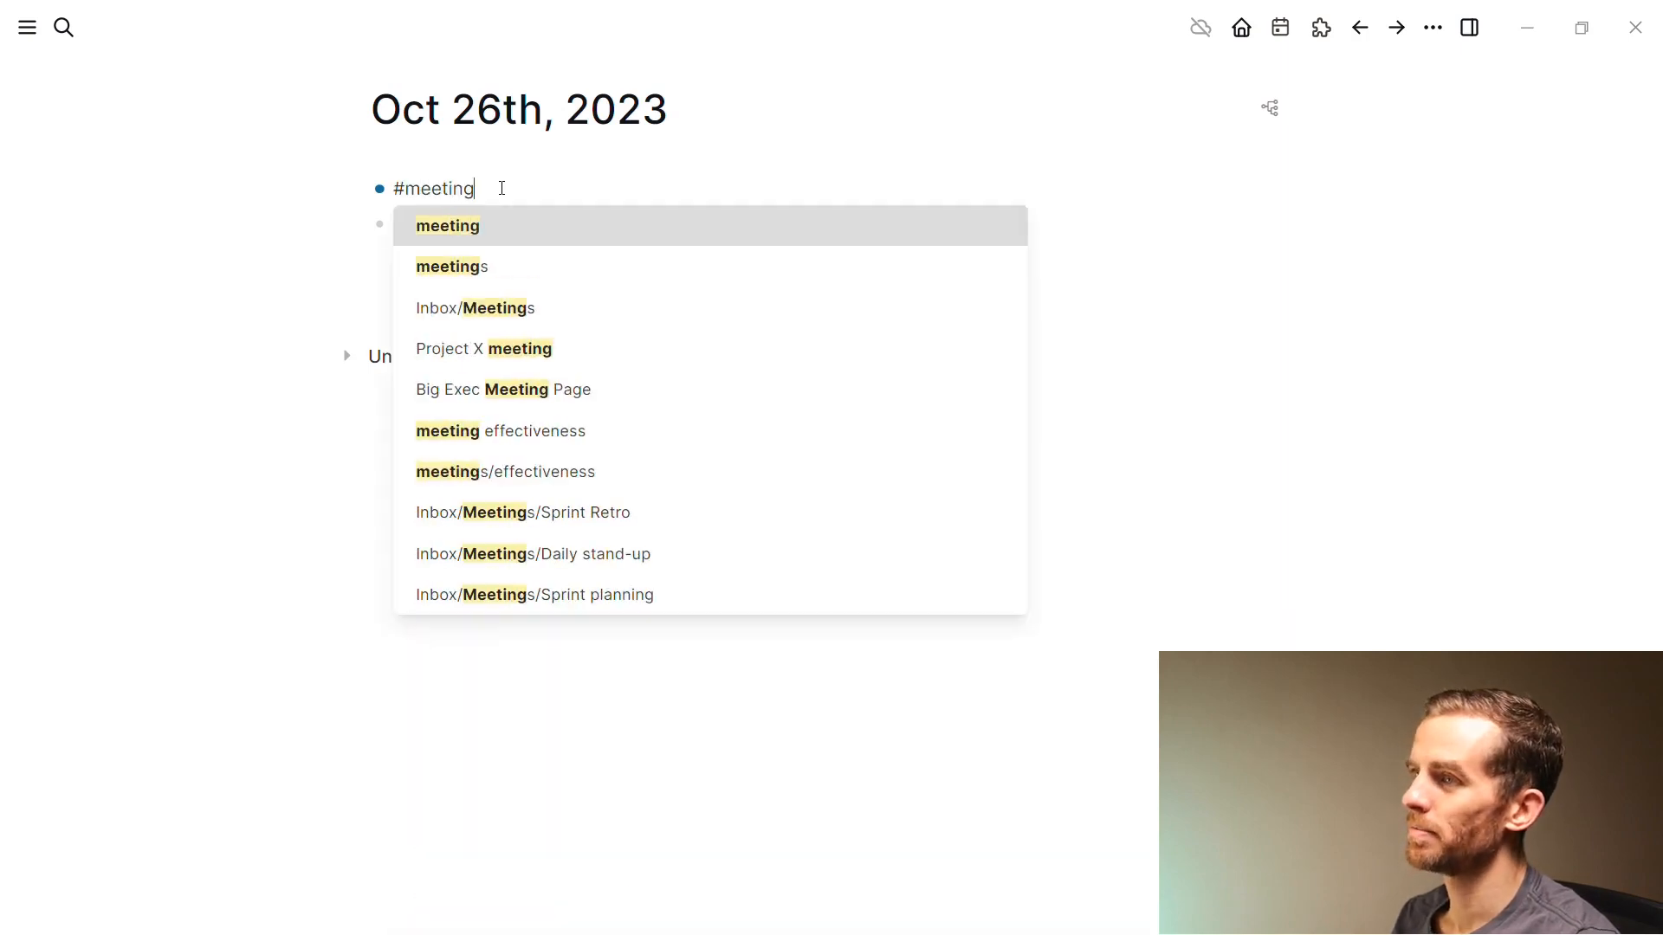
key("Return")
type("#")
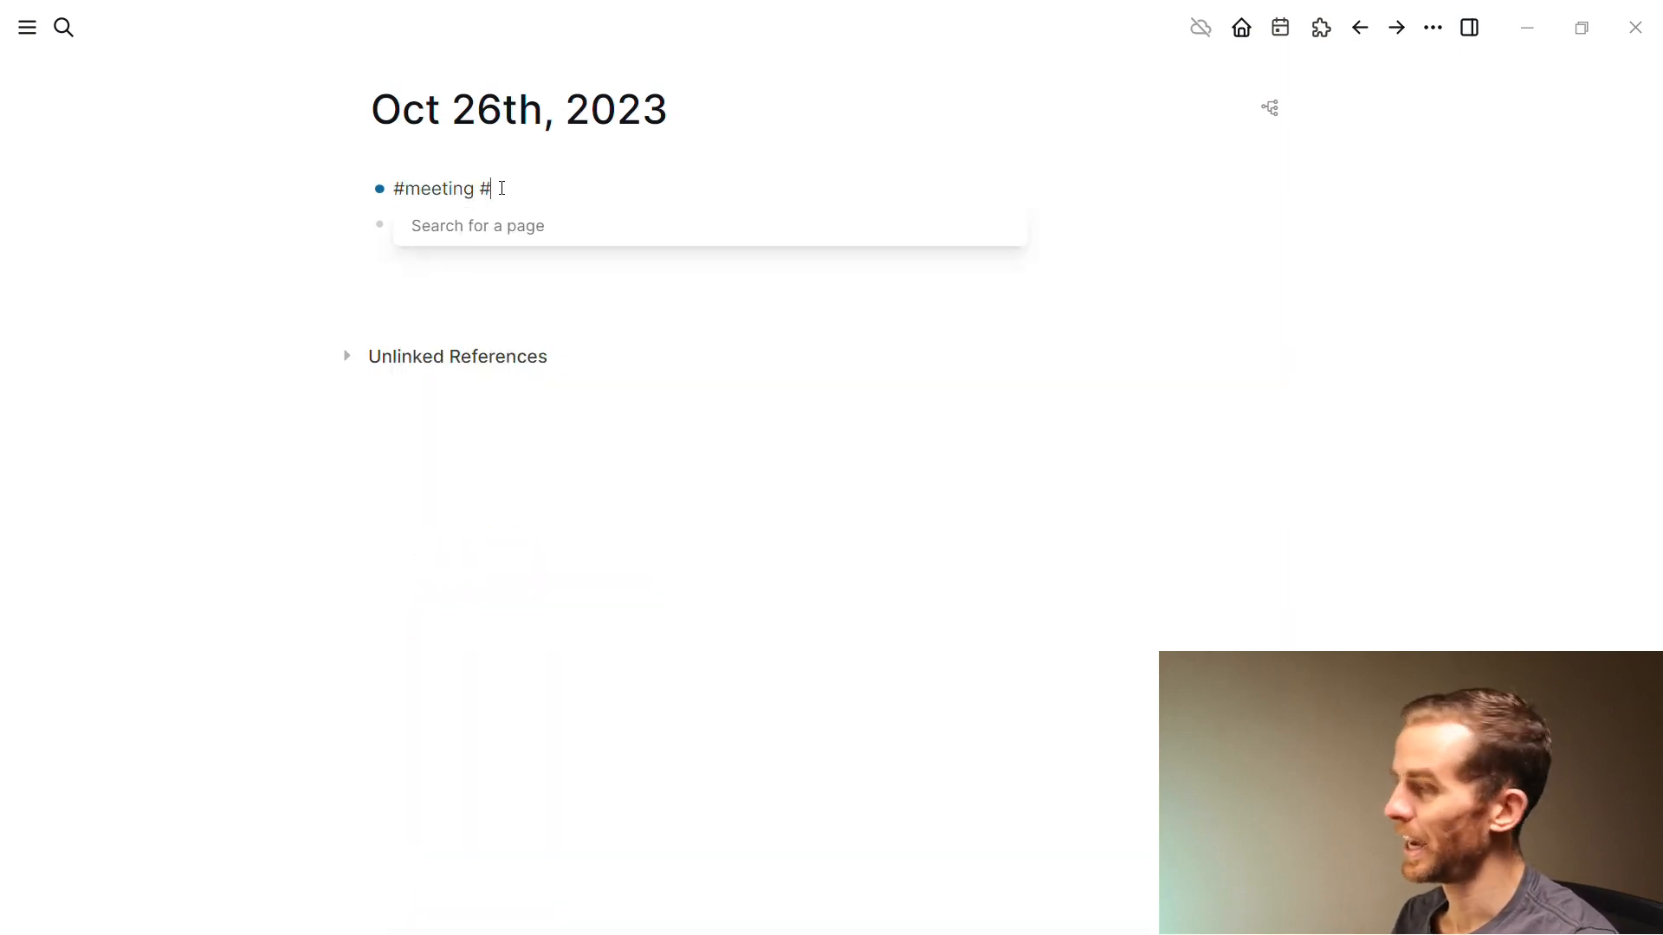
type("Per")
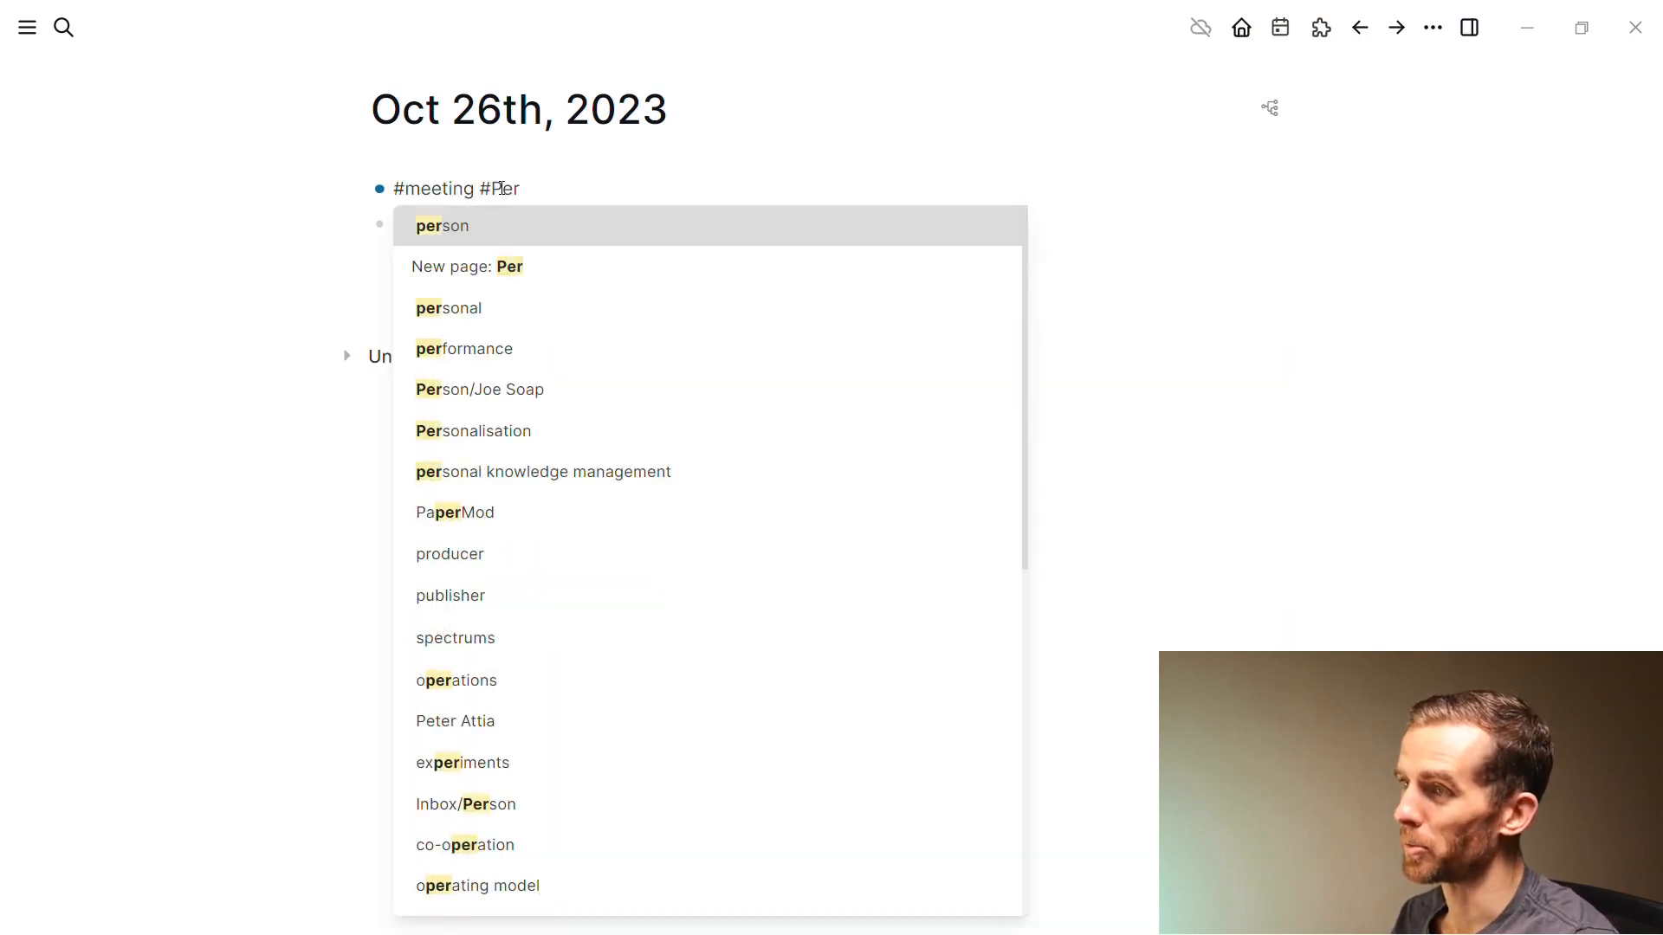
type("son")
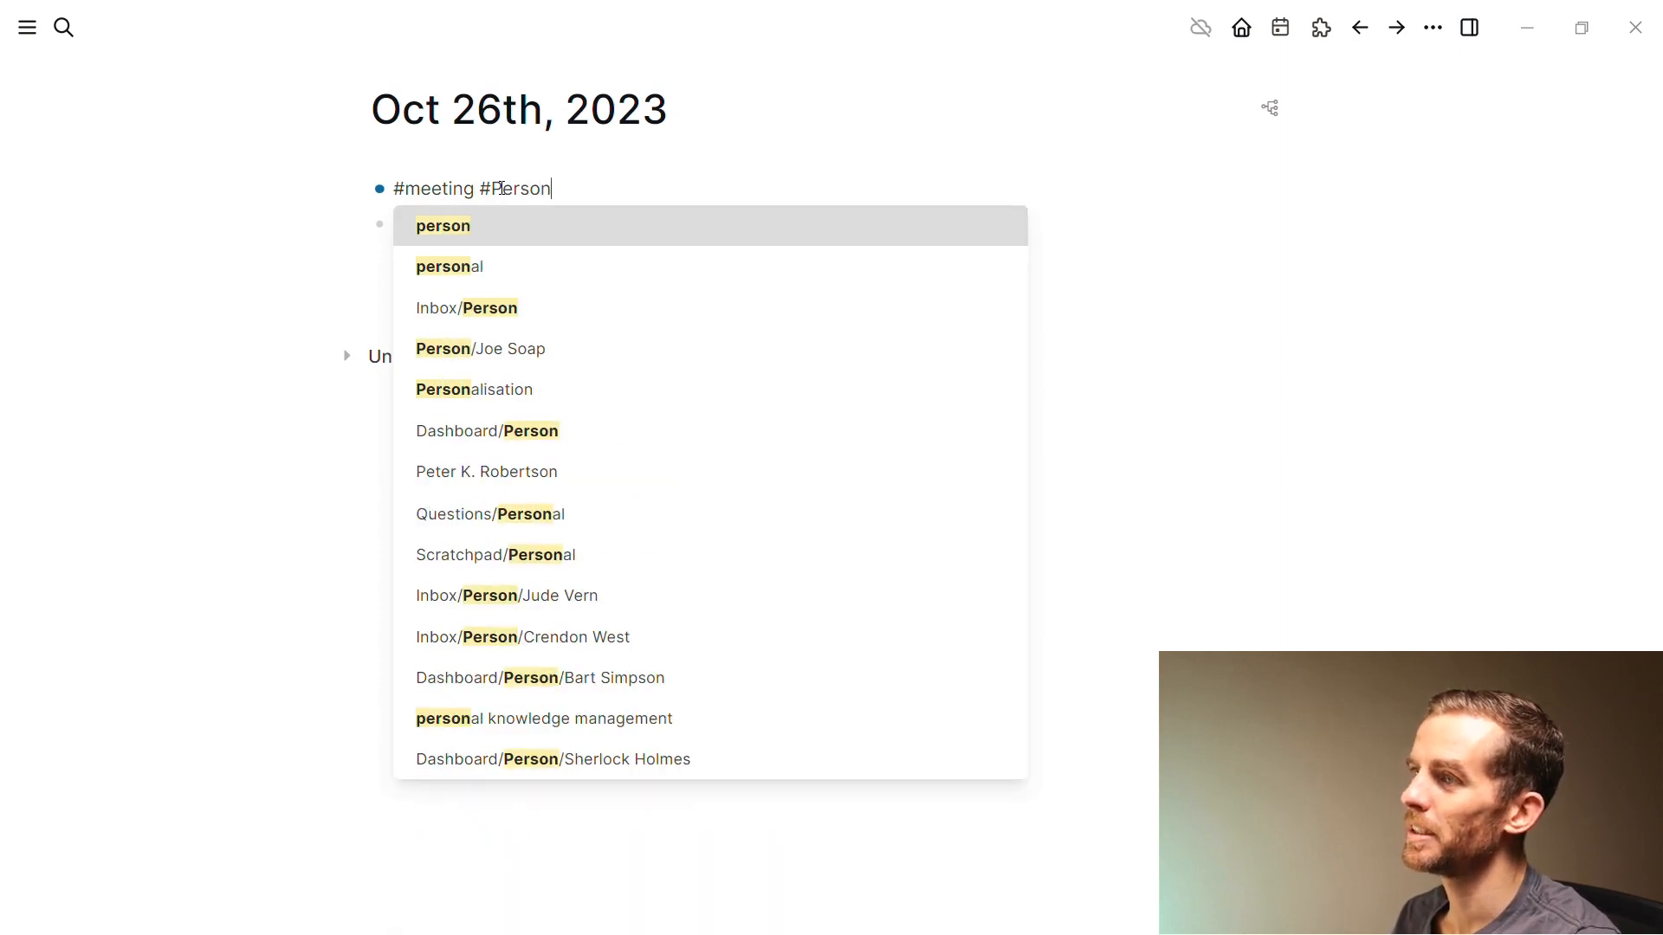
key("Return")
key("Escape")
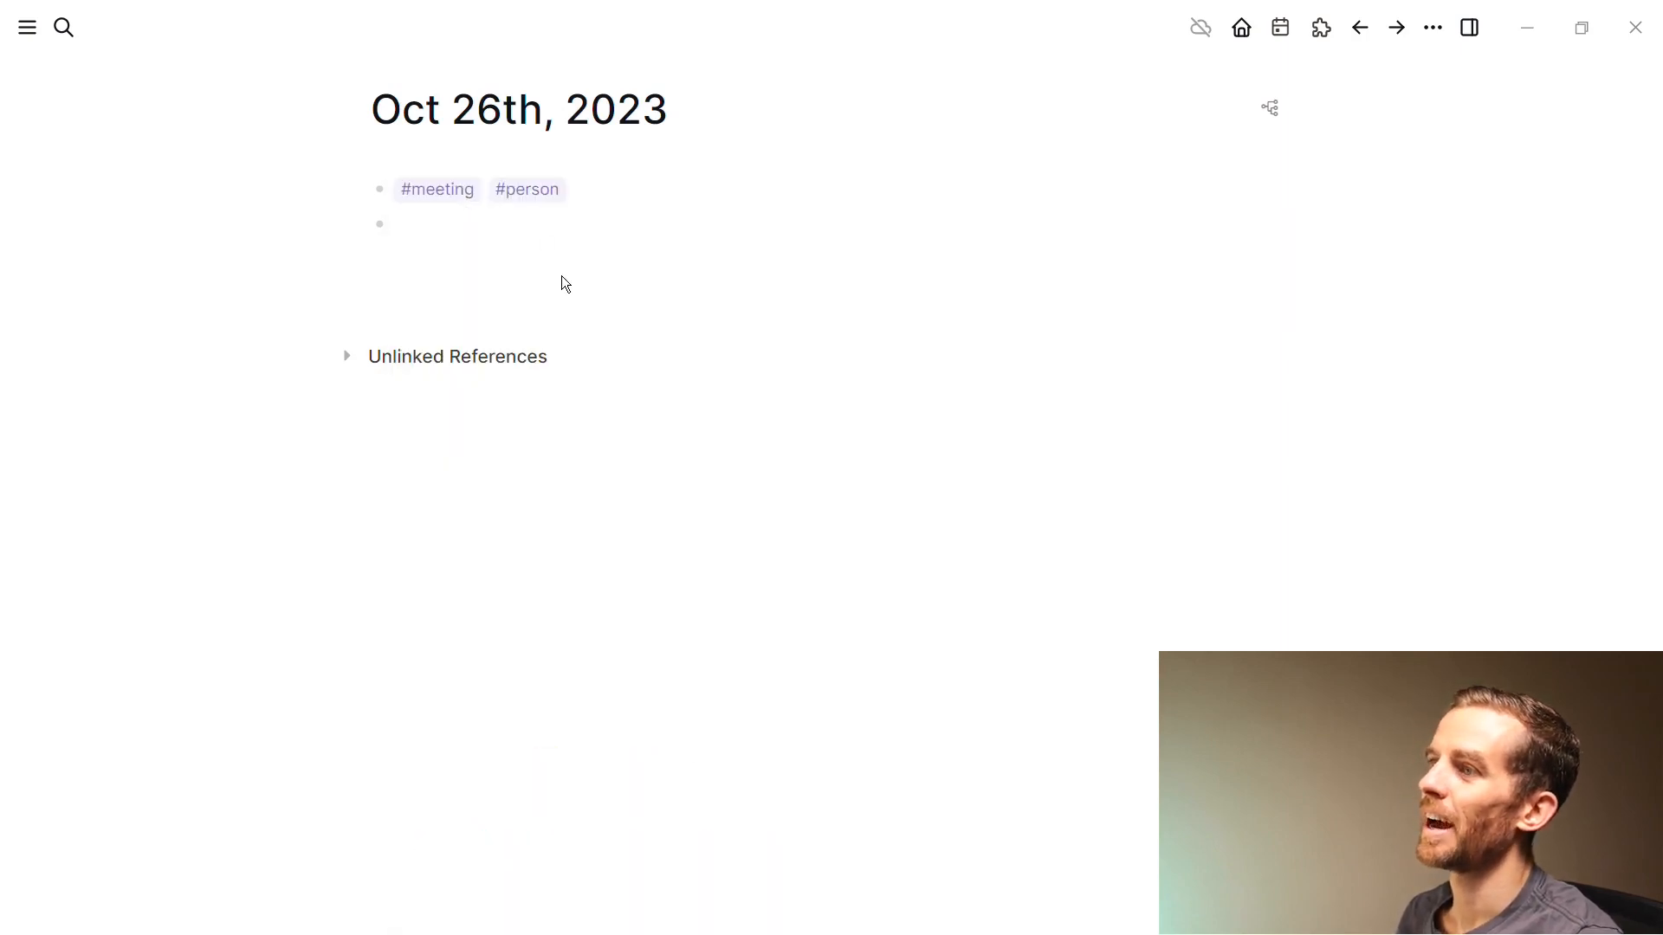
Add the indented child note 'This is some important thing' and open the meeting page alongside
left_click(520, 236)
key("Tab")
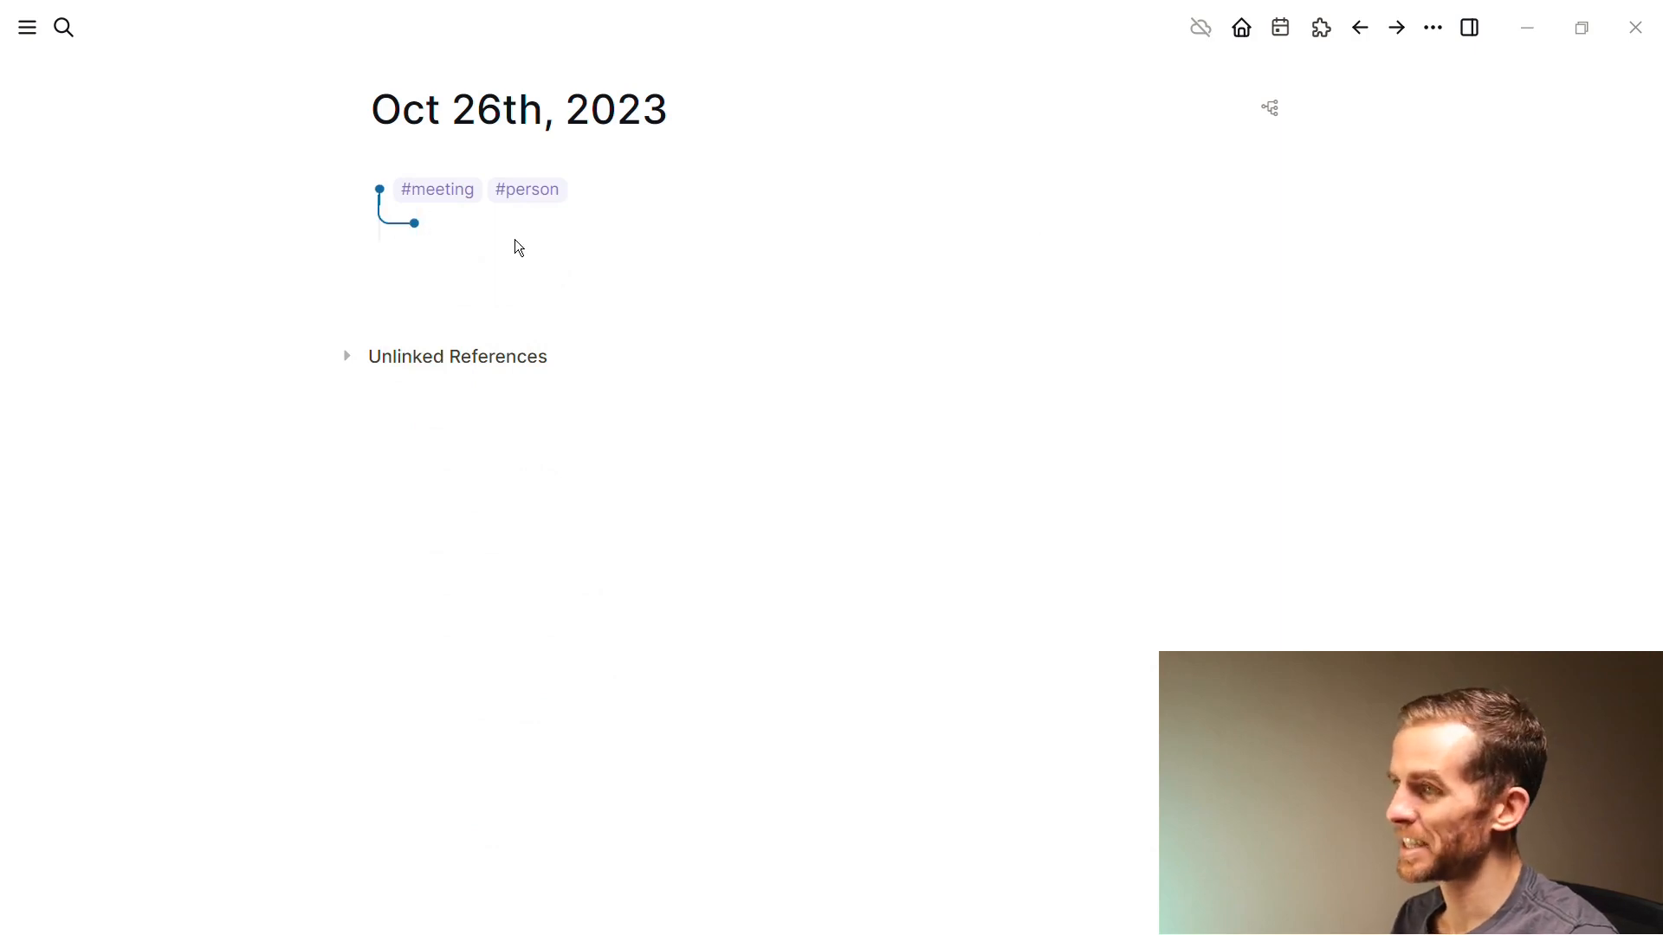
type("Thi")
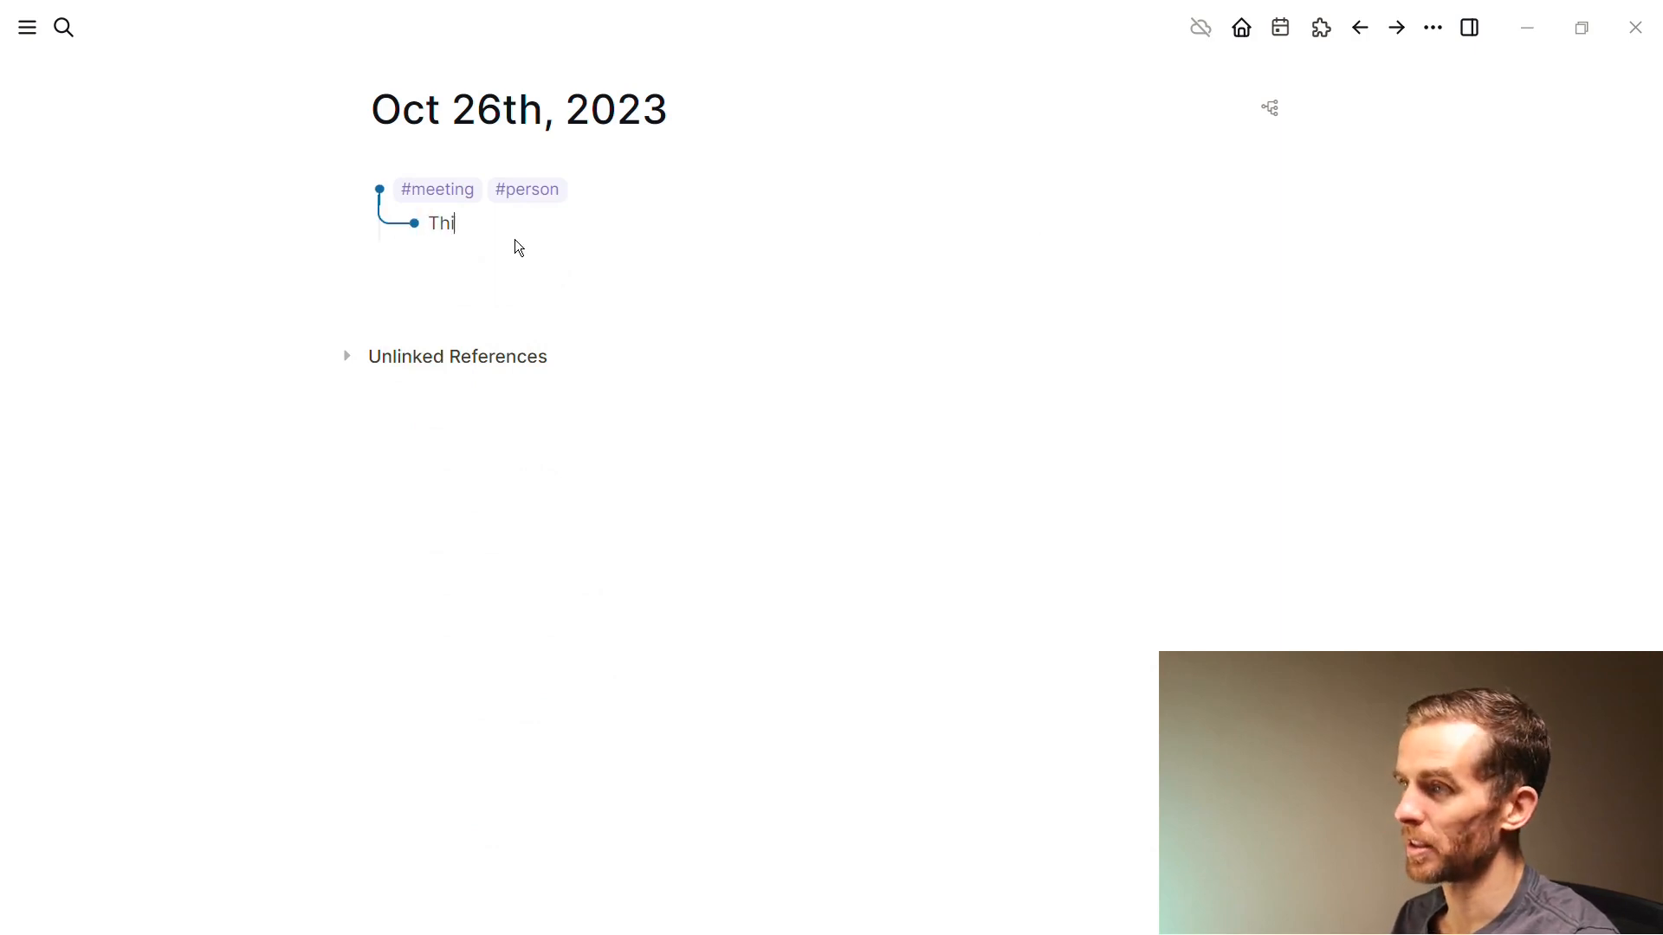
type("s is some important thing")
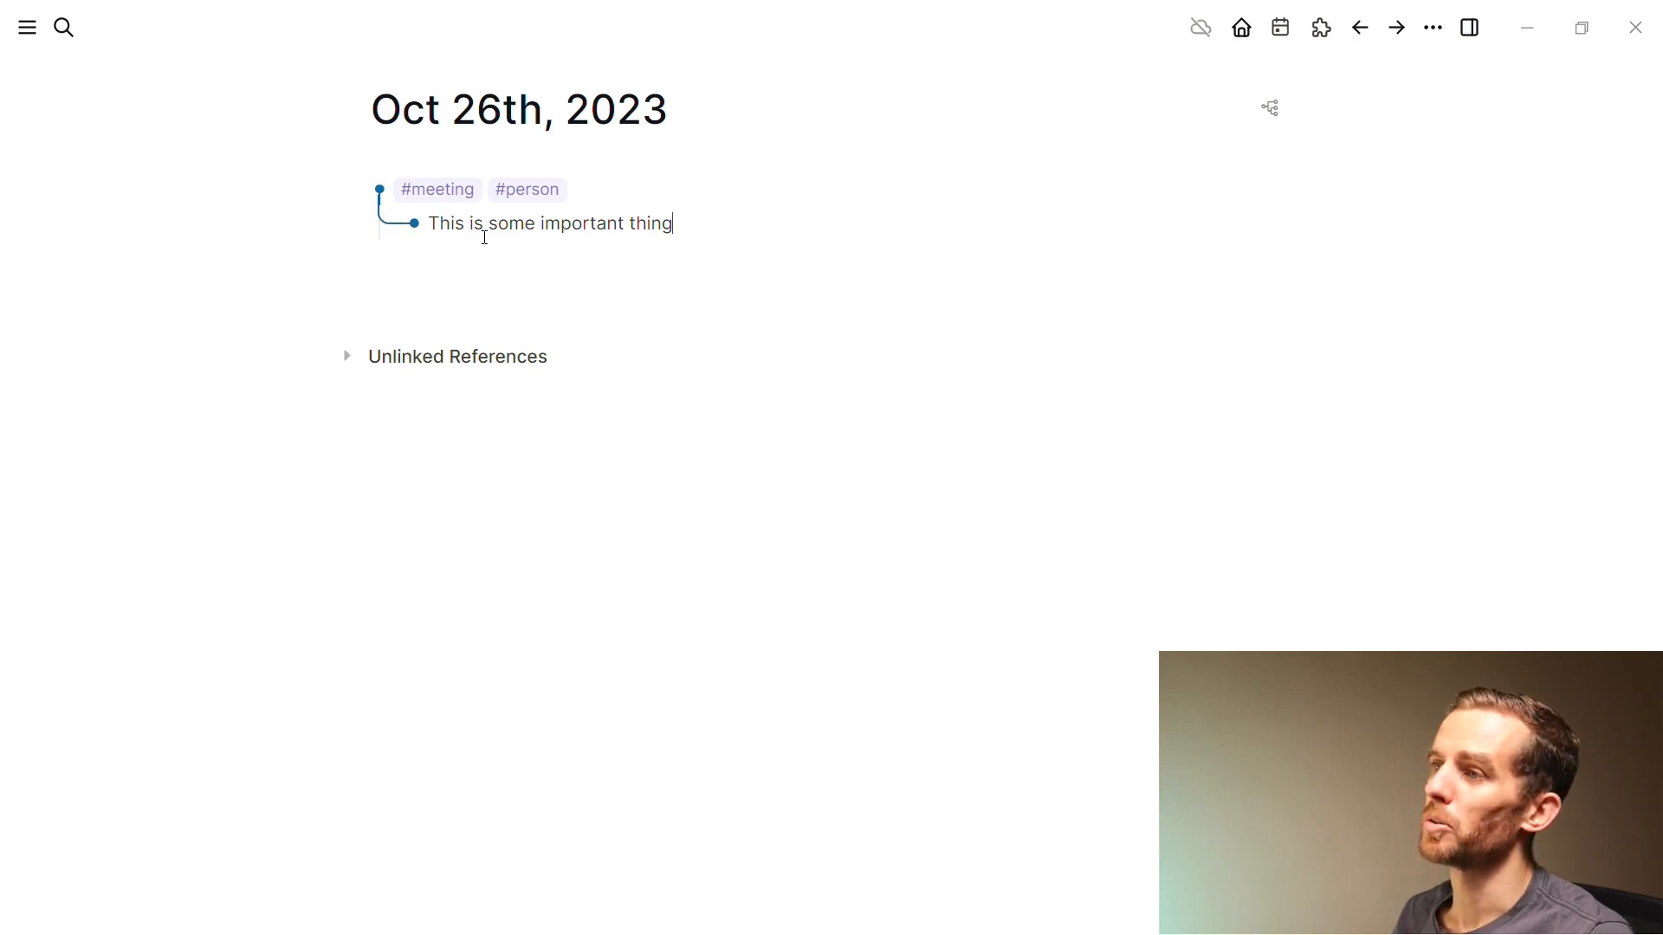
left_click(440, 193, "shift")
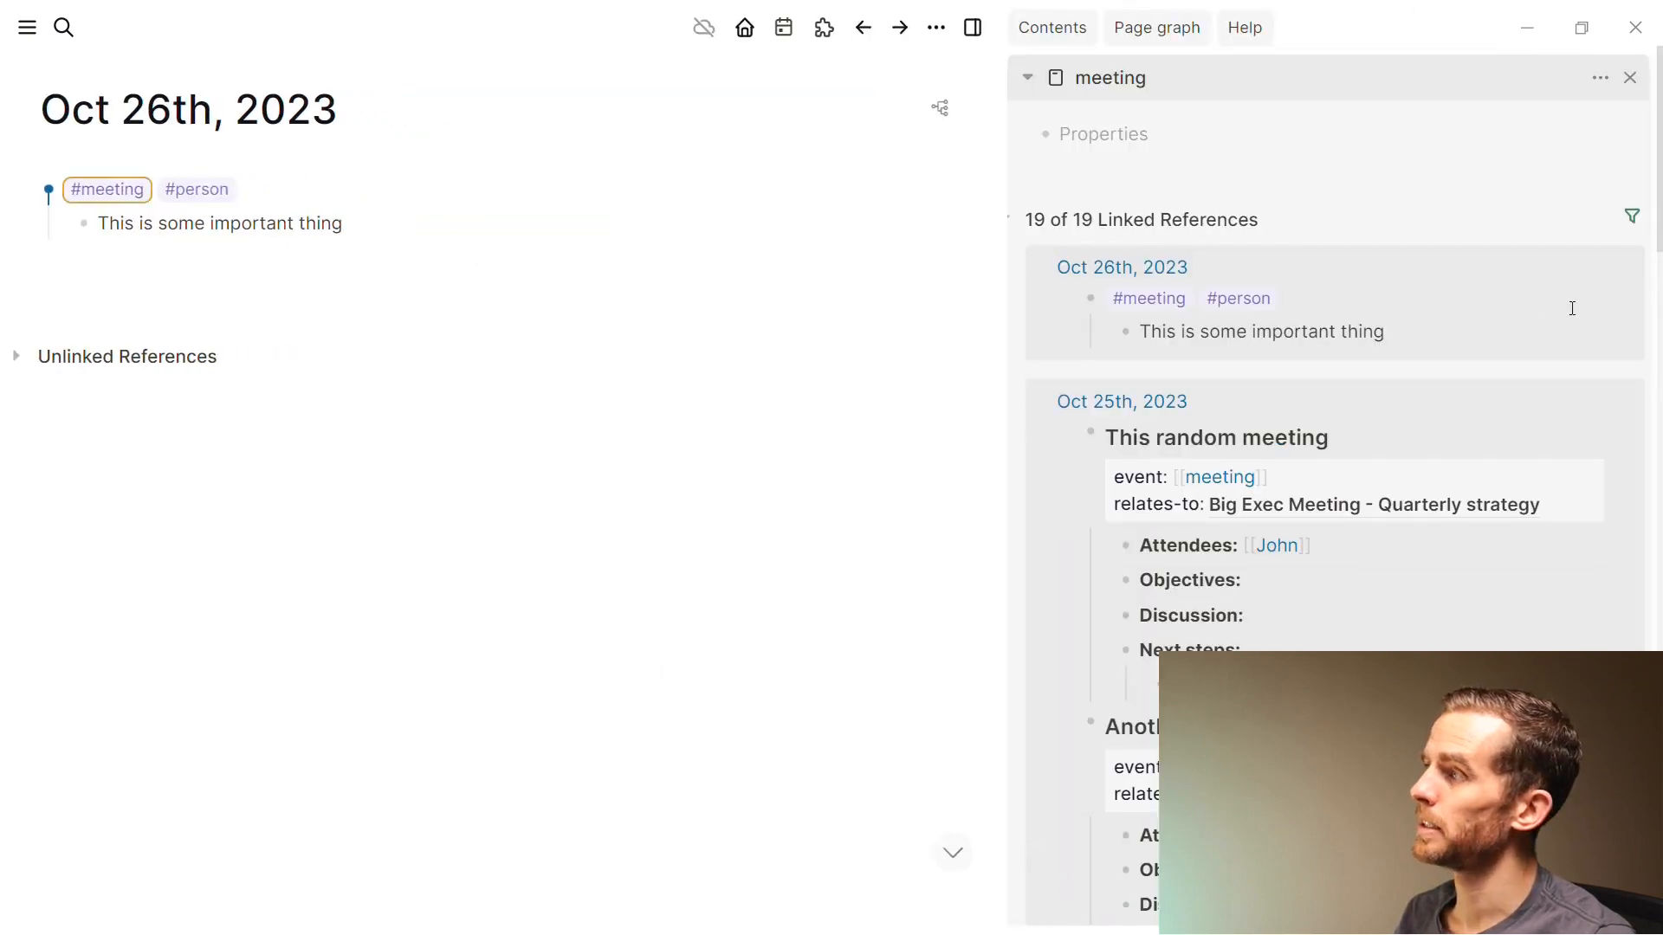
Collapse the meeting page's Oct 25th, 2023 references, check the filter, and add a block below the note
left_click(1068, 433)
left_click(1036, 401)
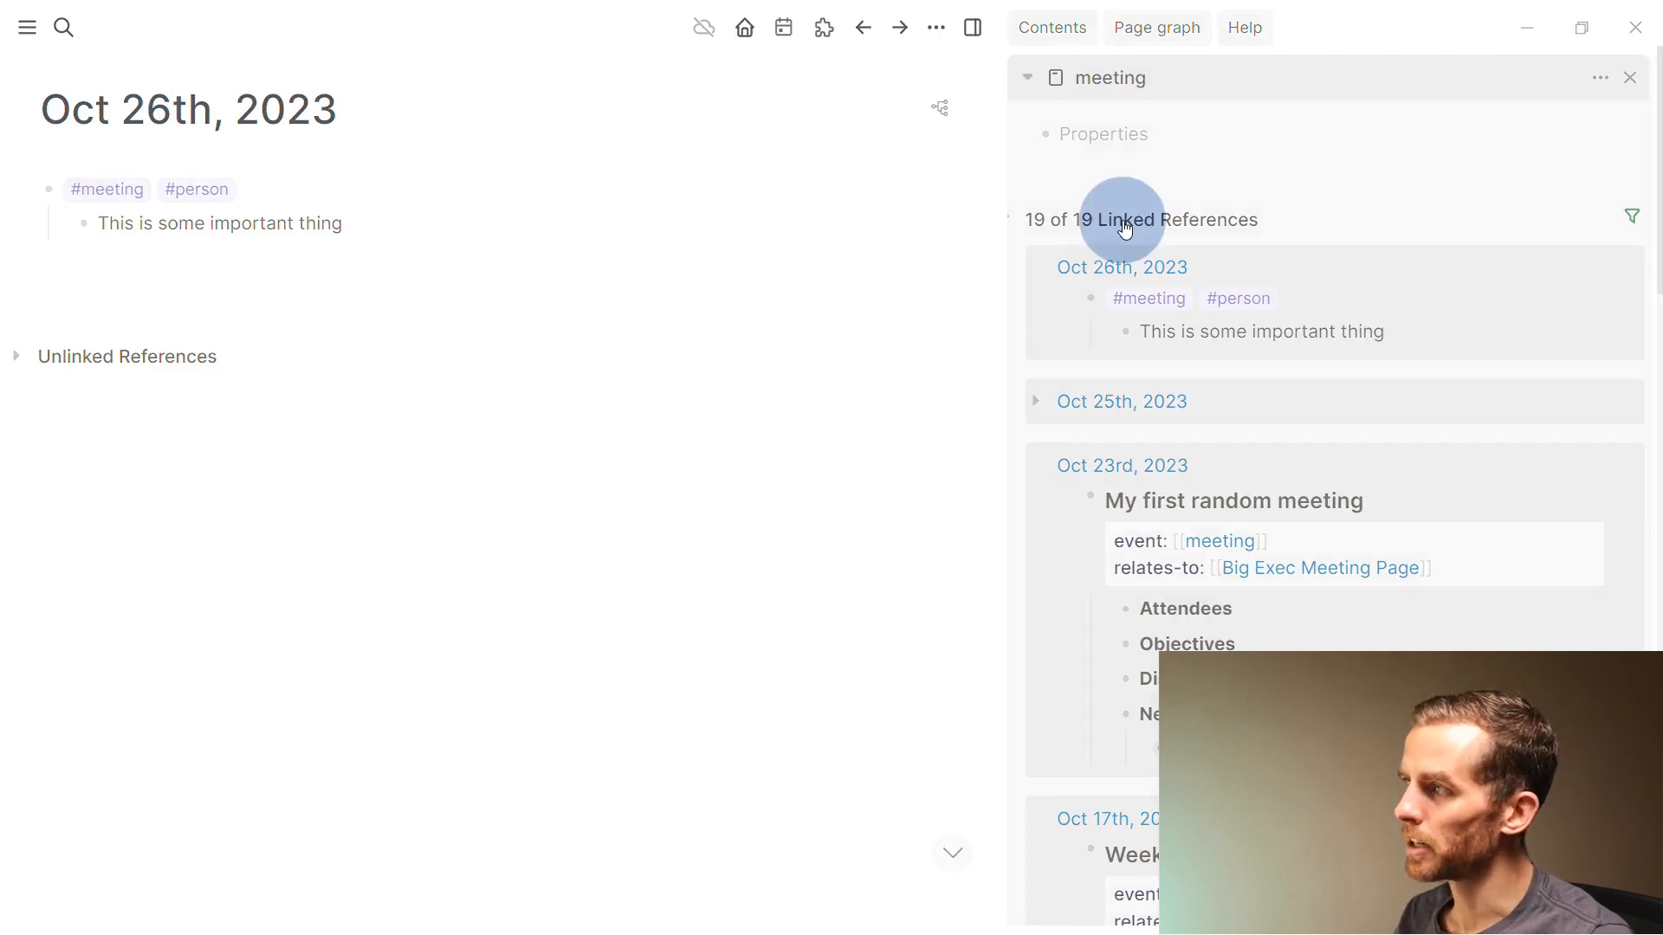
left_click(1116, 80)
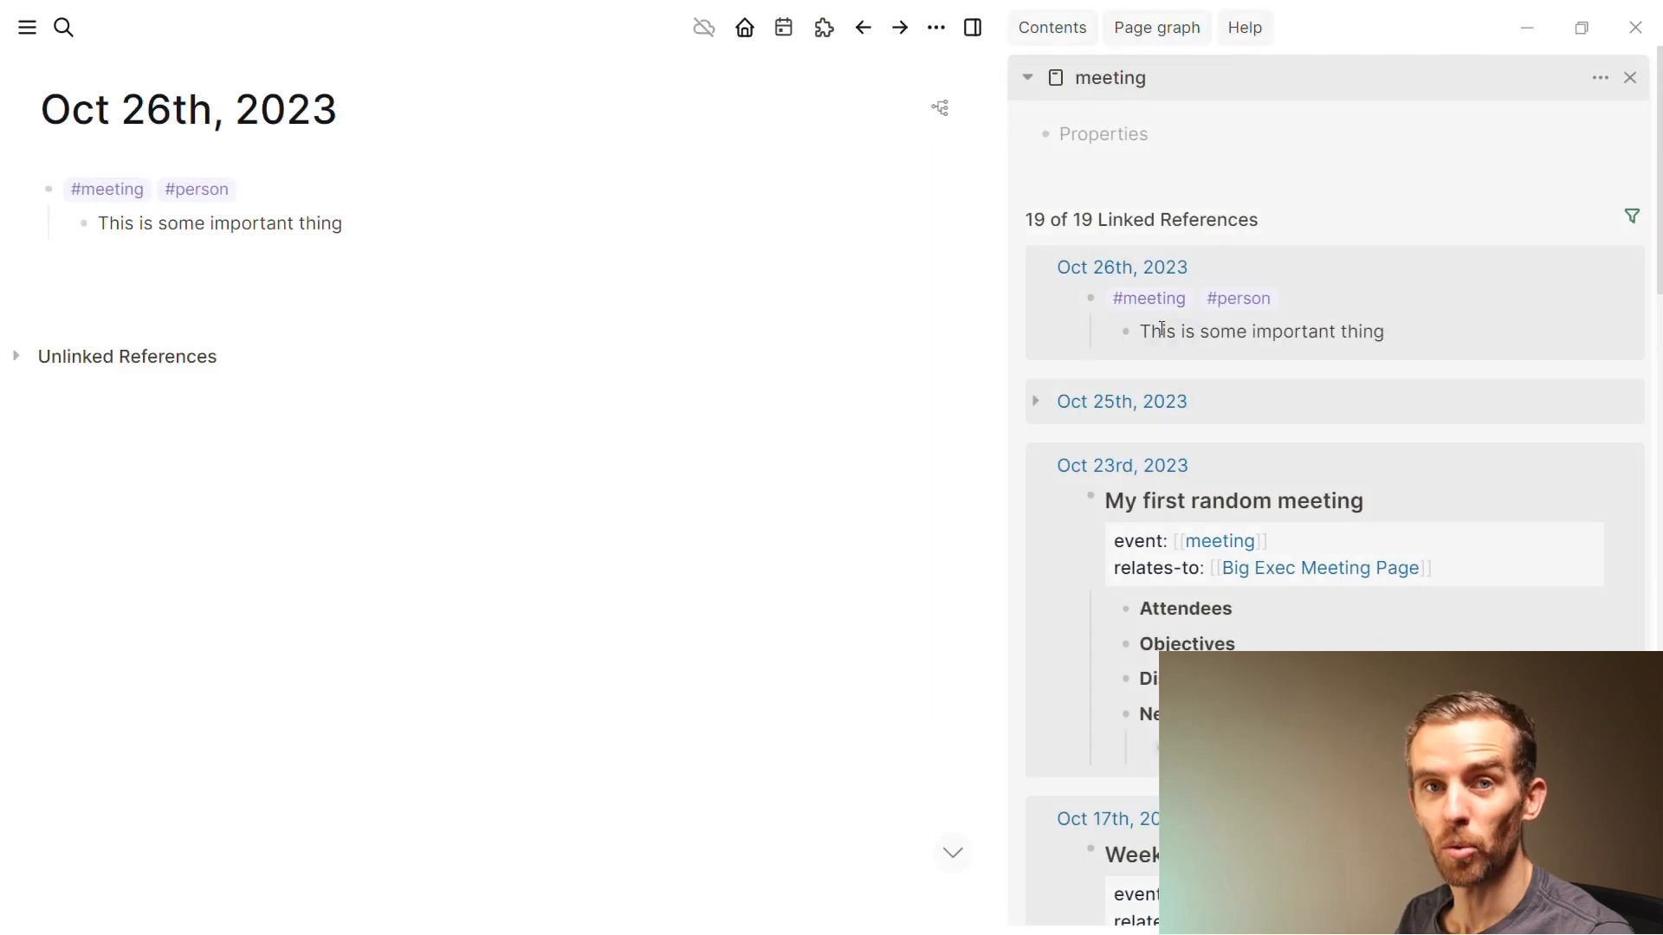
left_click(1632, 216)
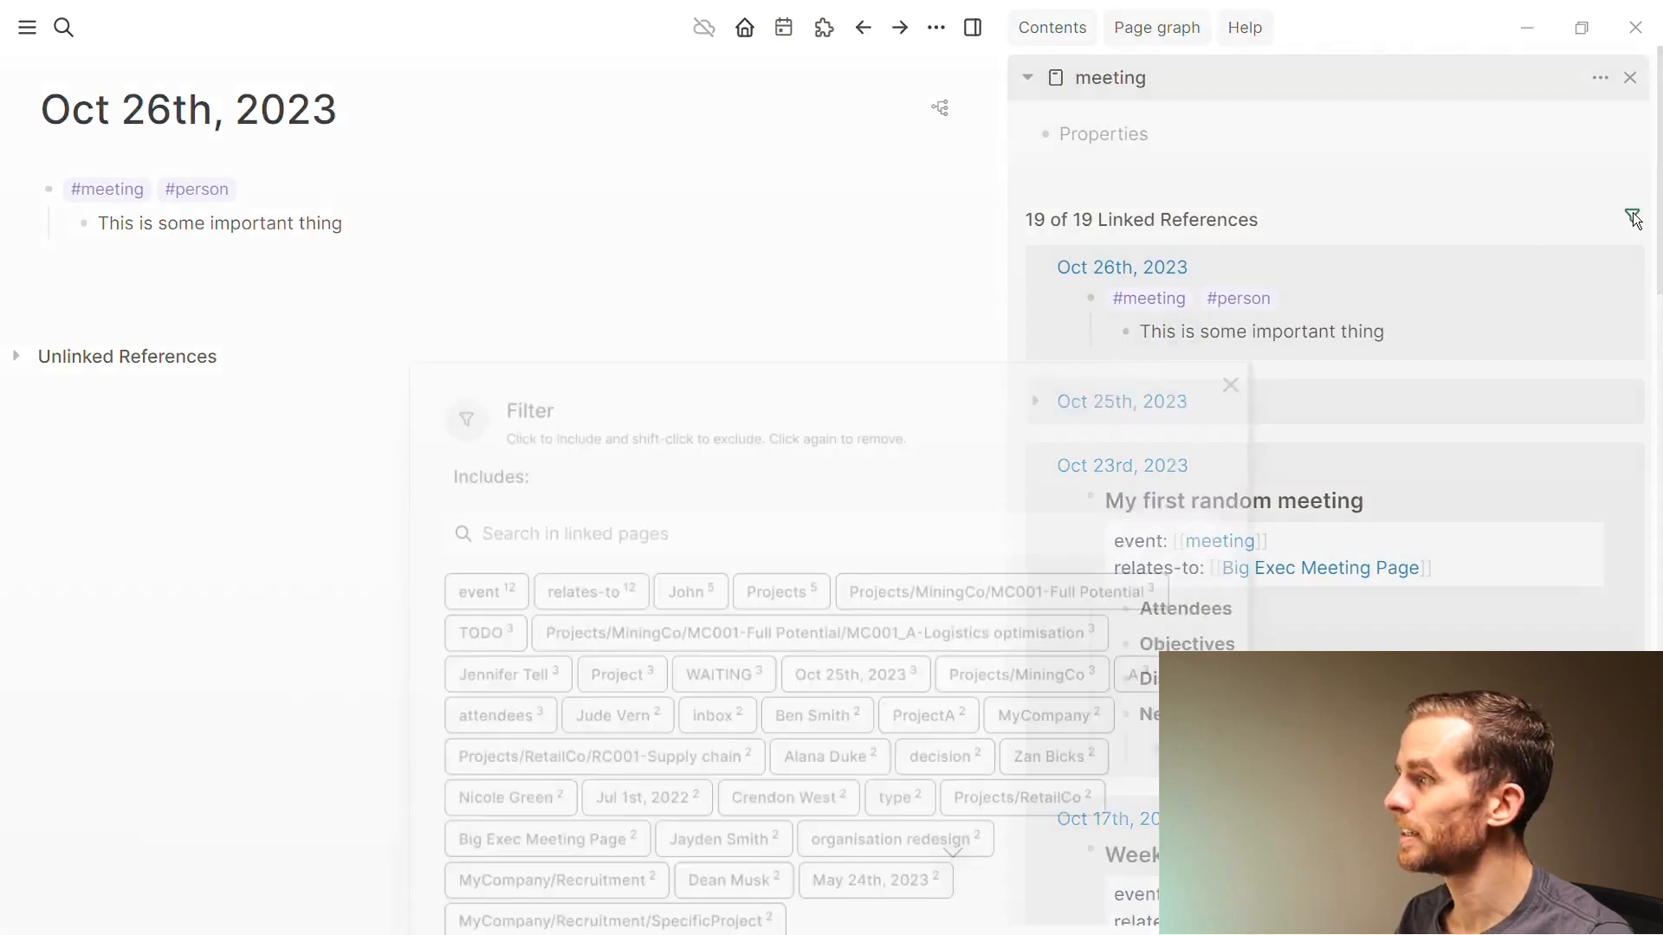
left_click(1244, 79)
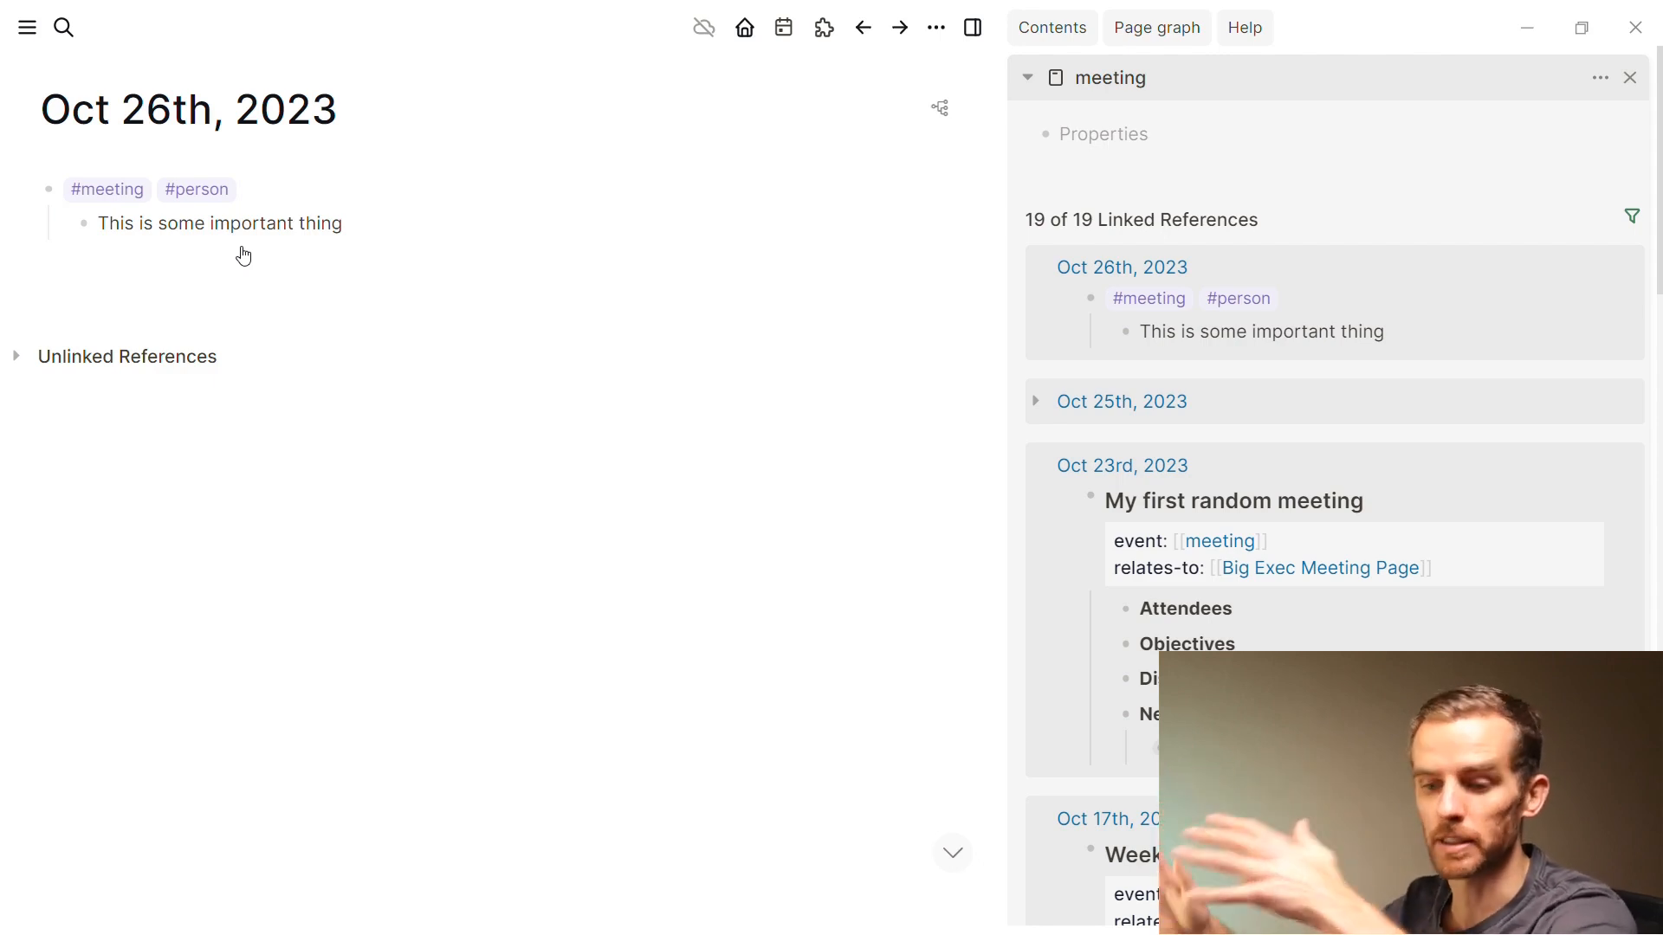
left_click(221, 268)
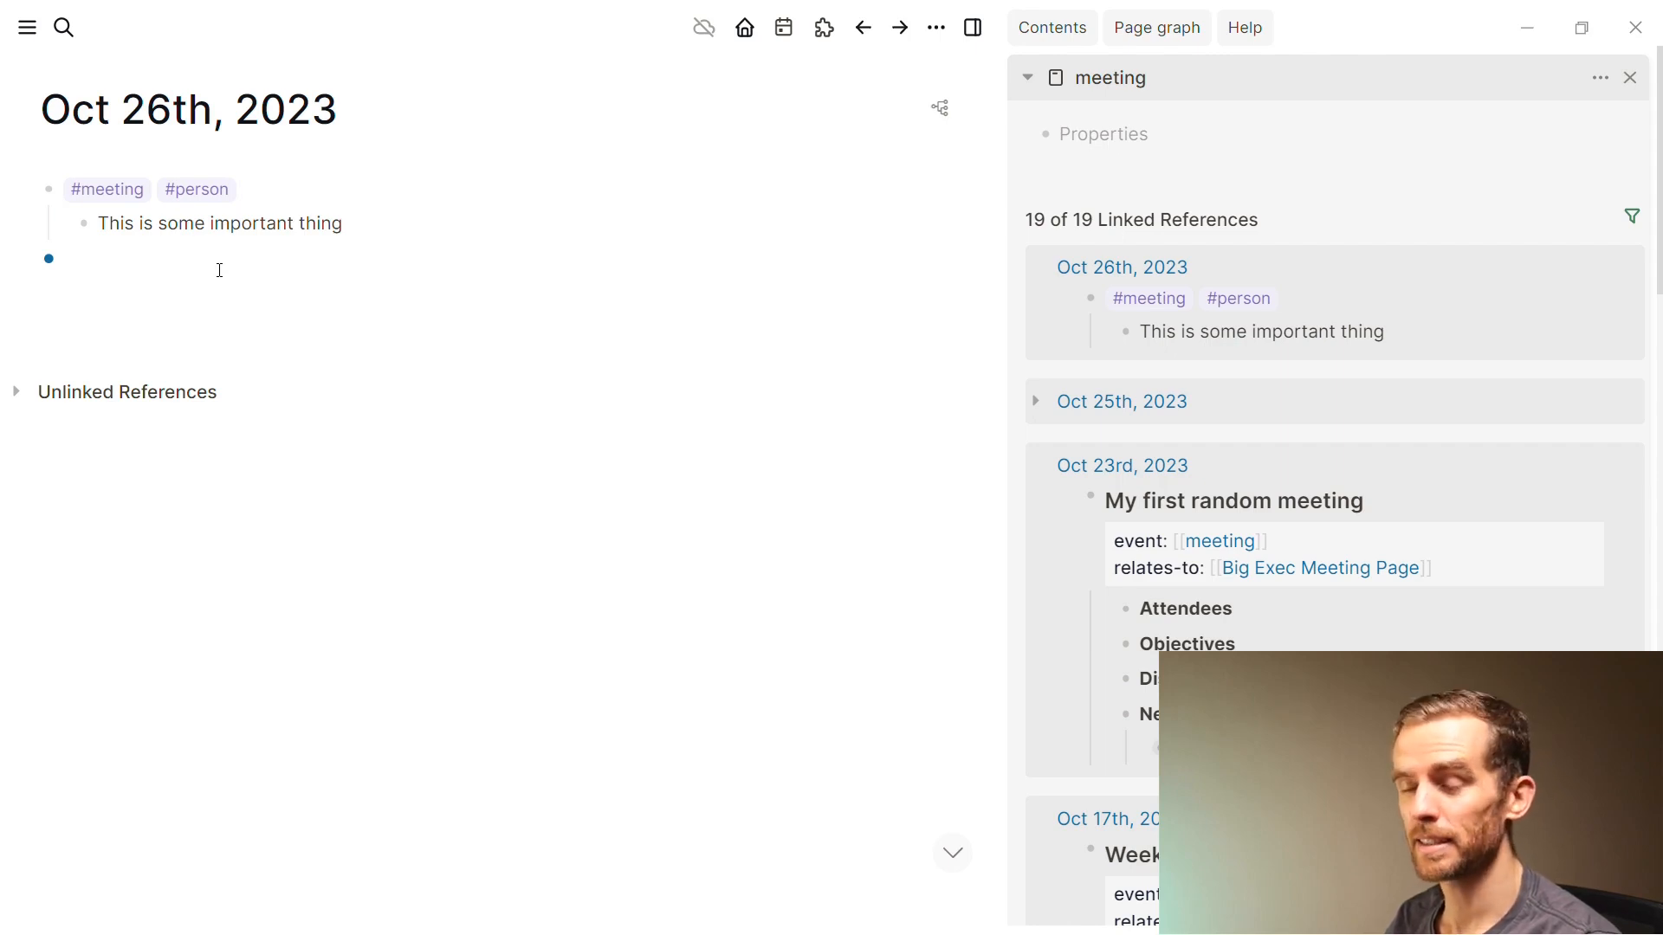
Insert the meeting template via ;jo, titled 'My meeting title' with relates-to ProjectA
type(";jo")
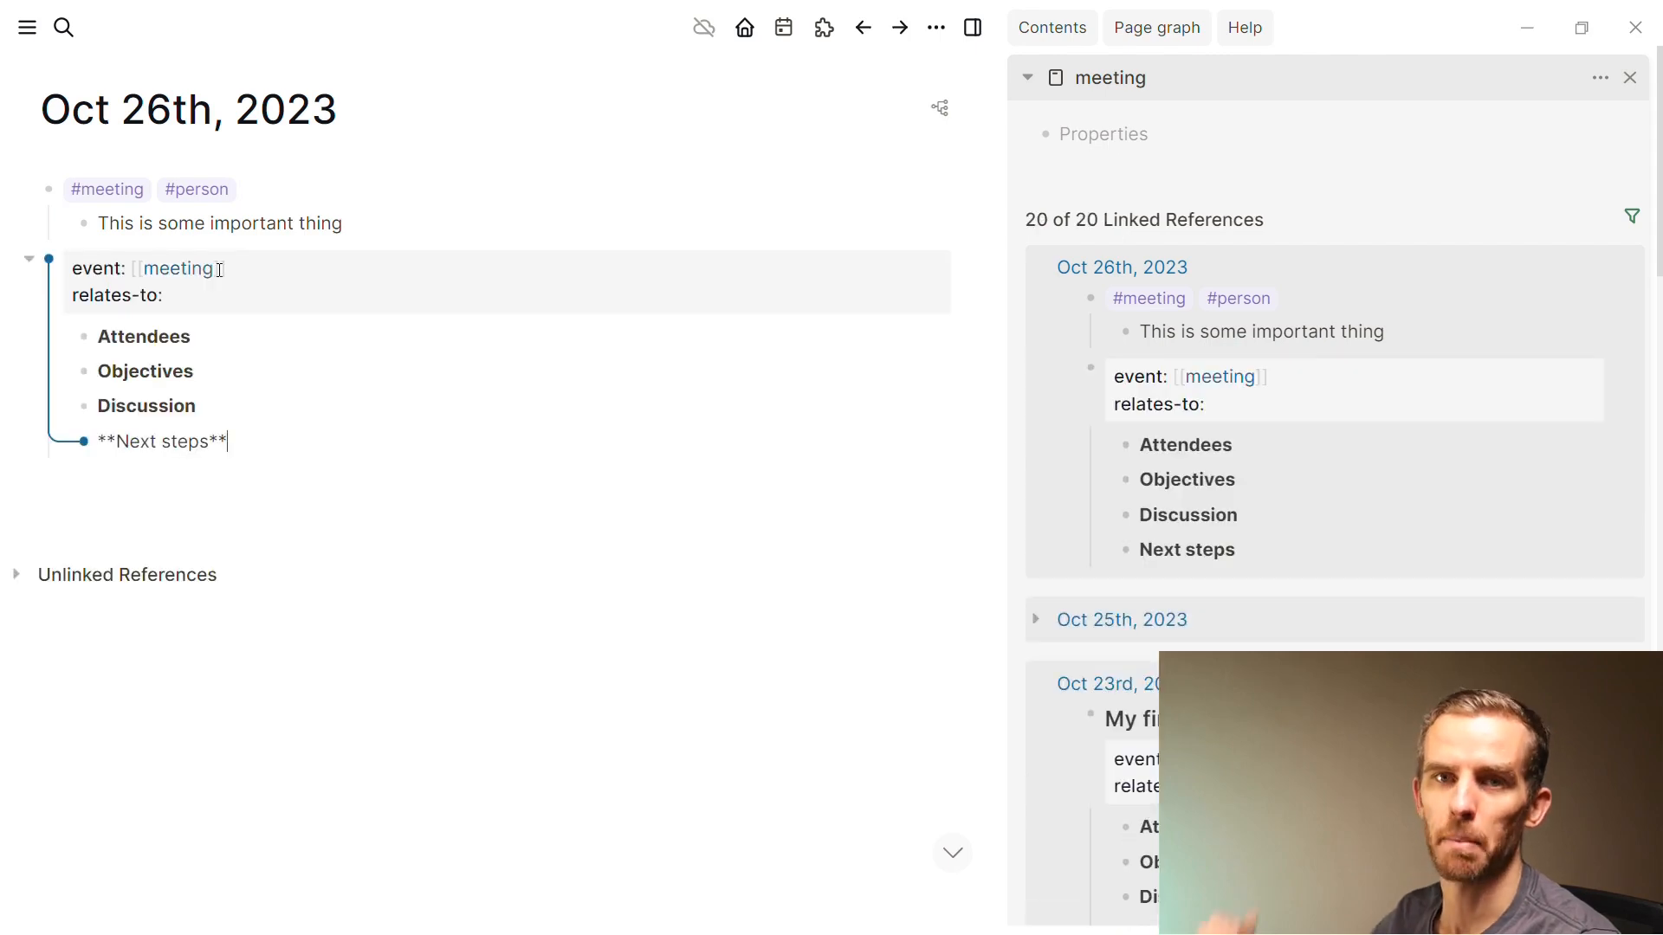
left_click(220, 270)
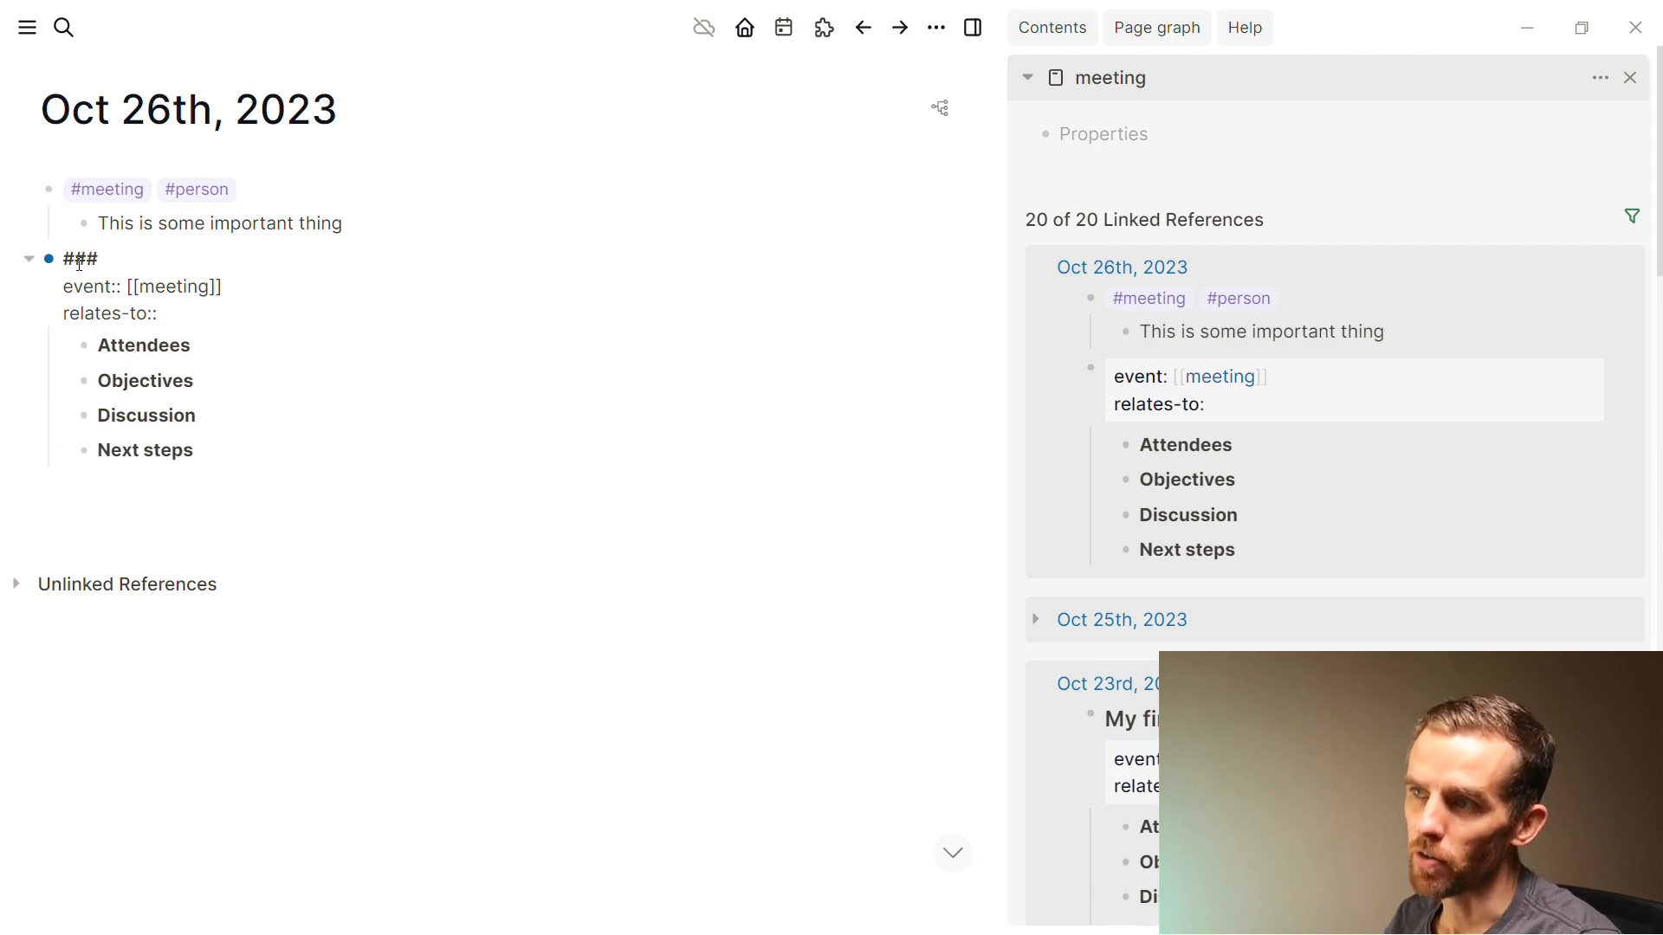
key("ctrl")
key("ctrl")
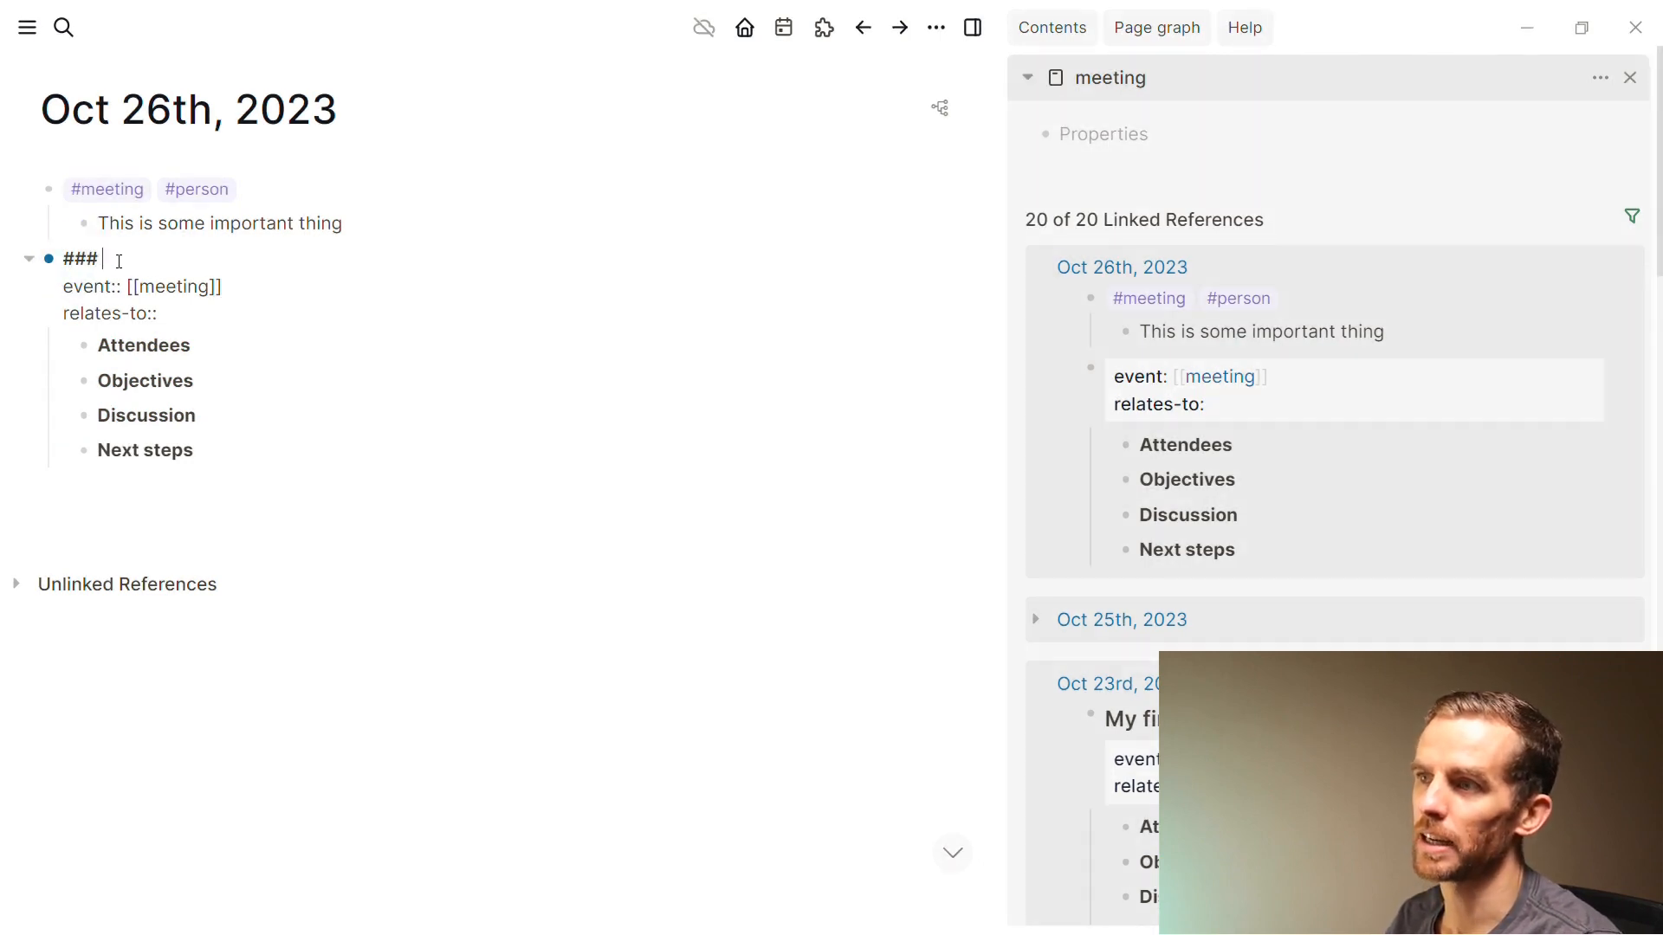
type("My")
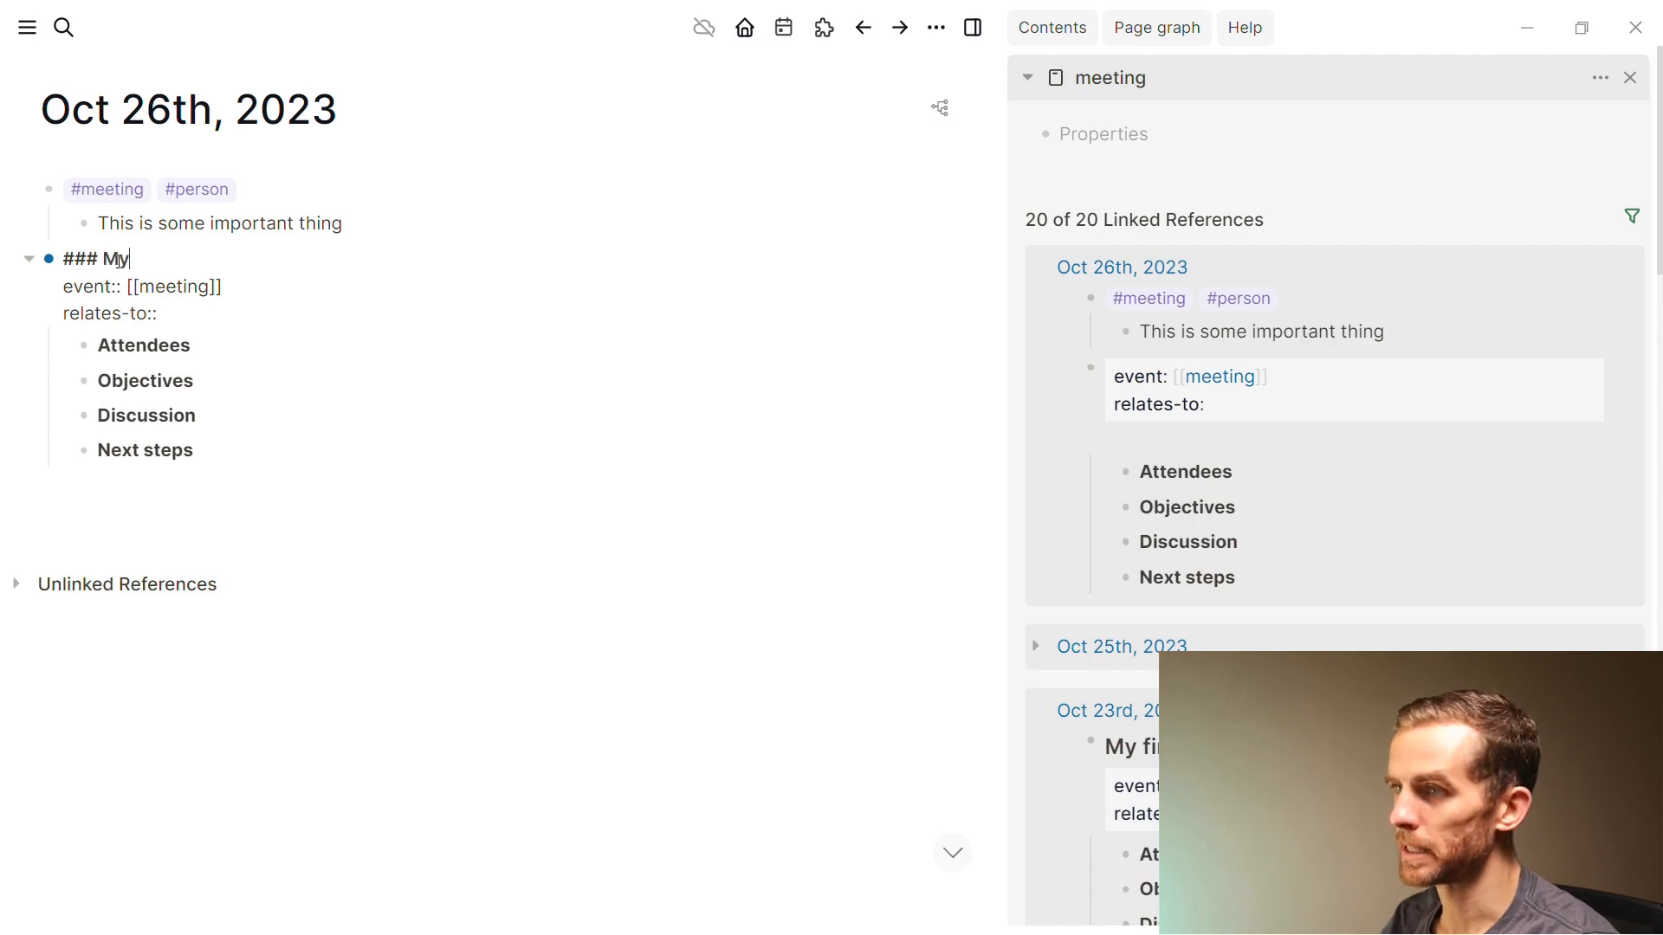
type(" mee")
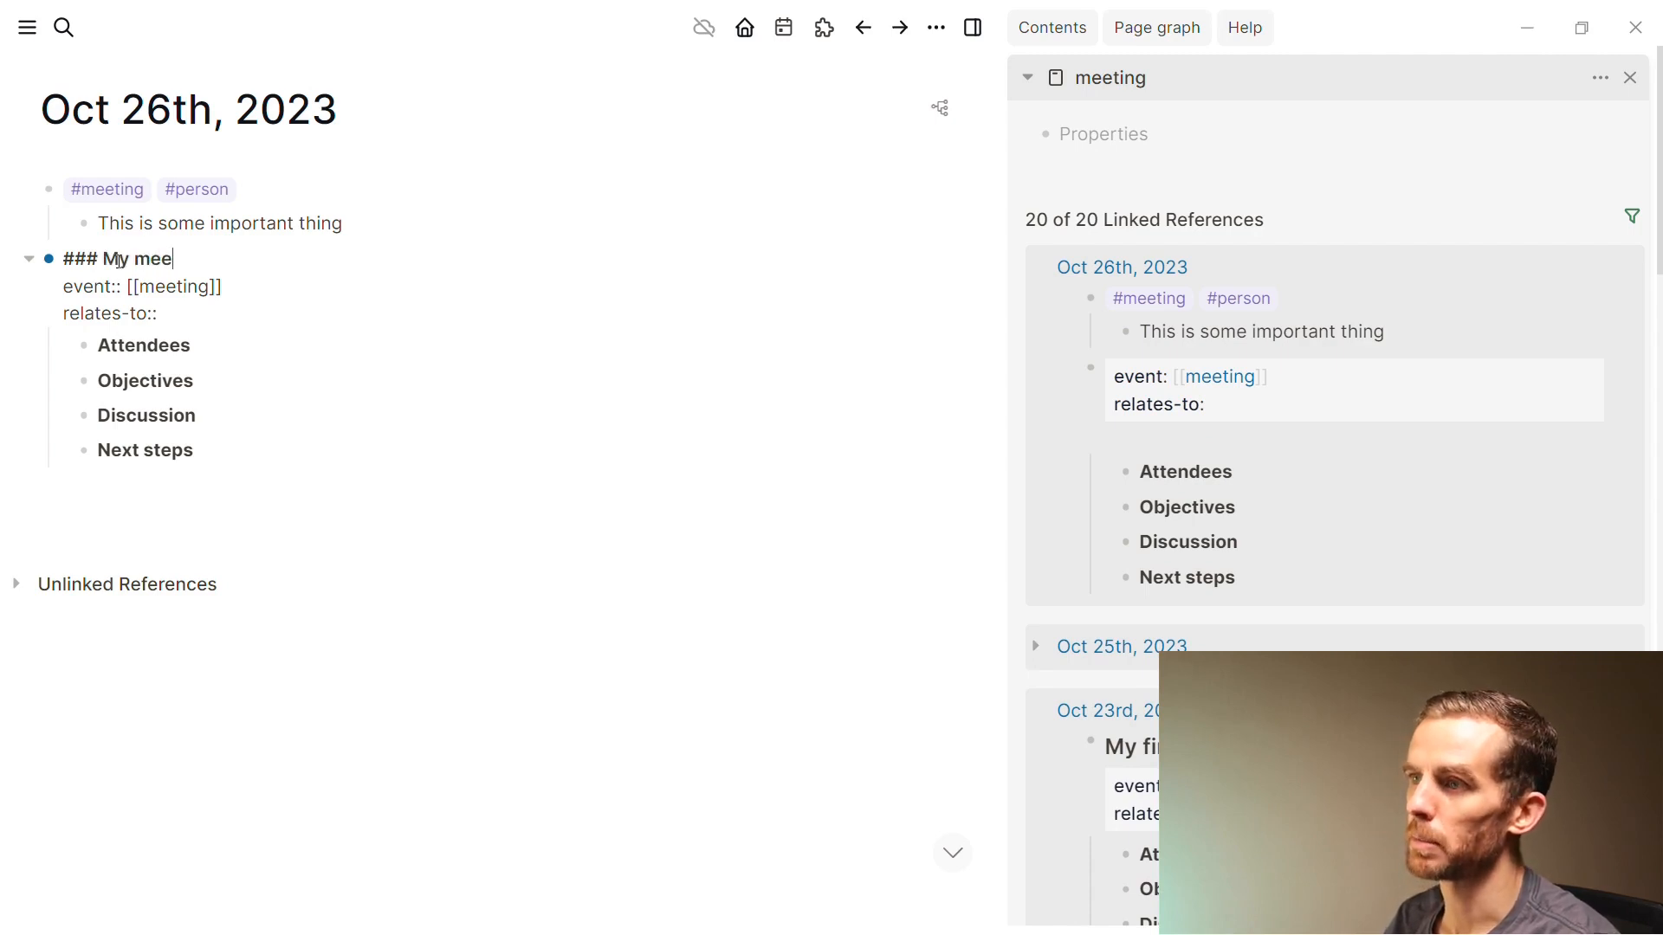
type("ting title")
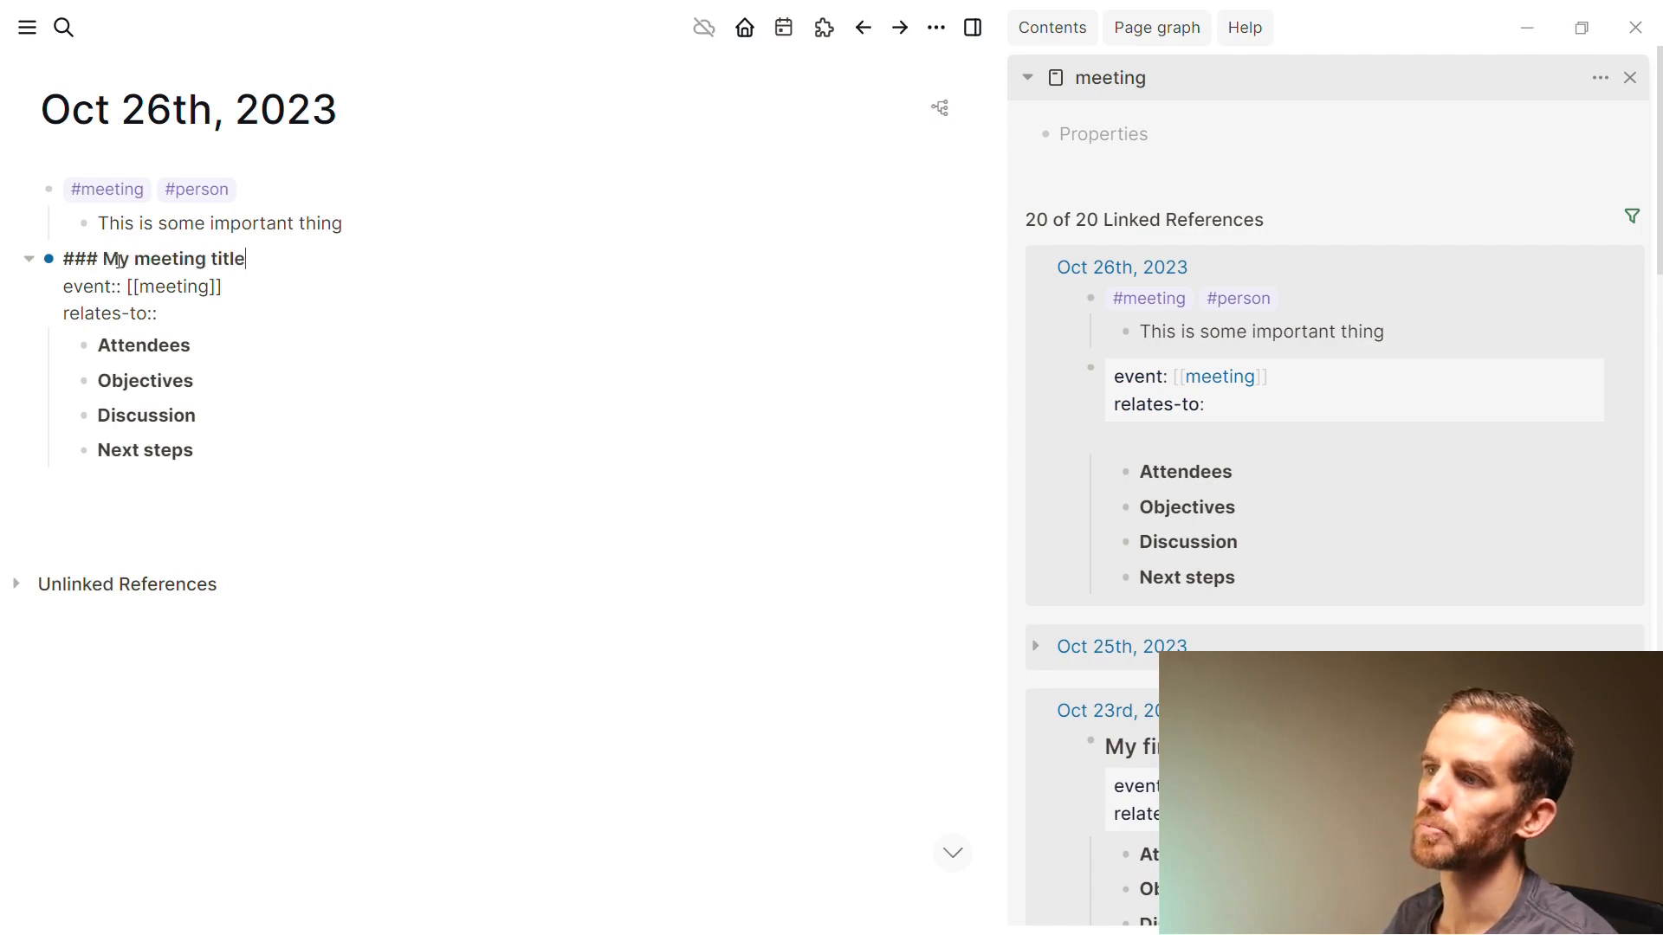
left_click(252, 323)
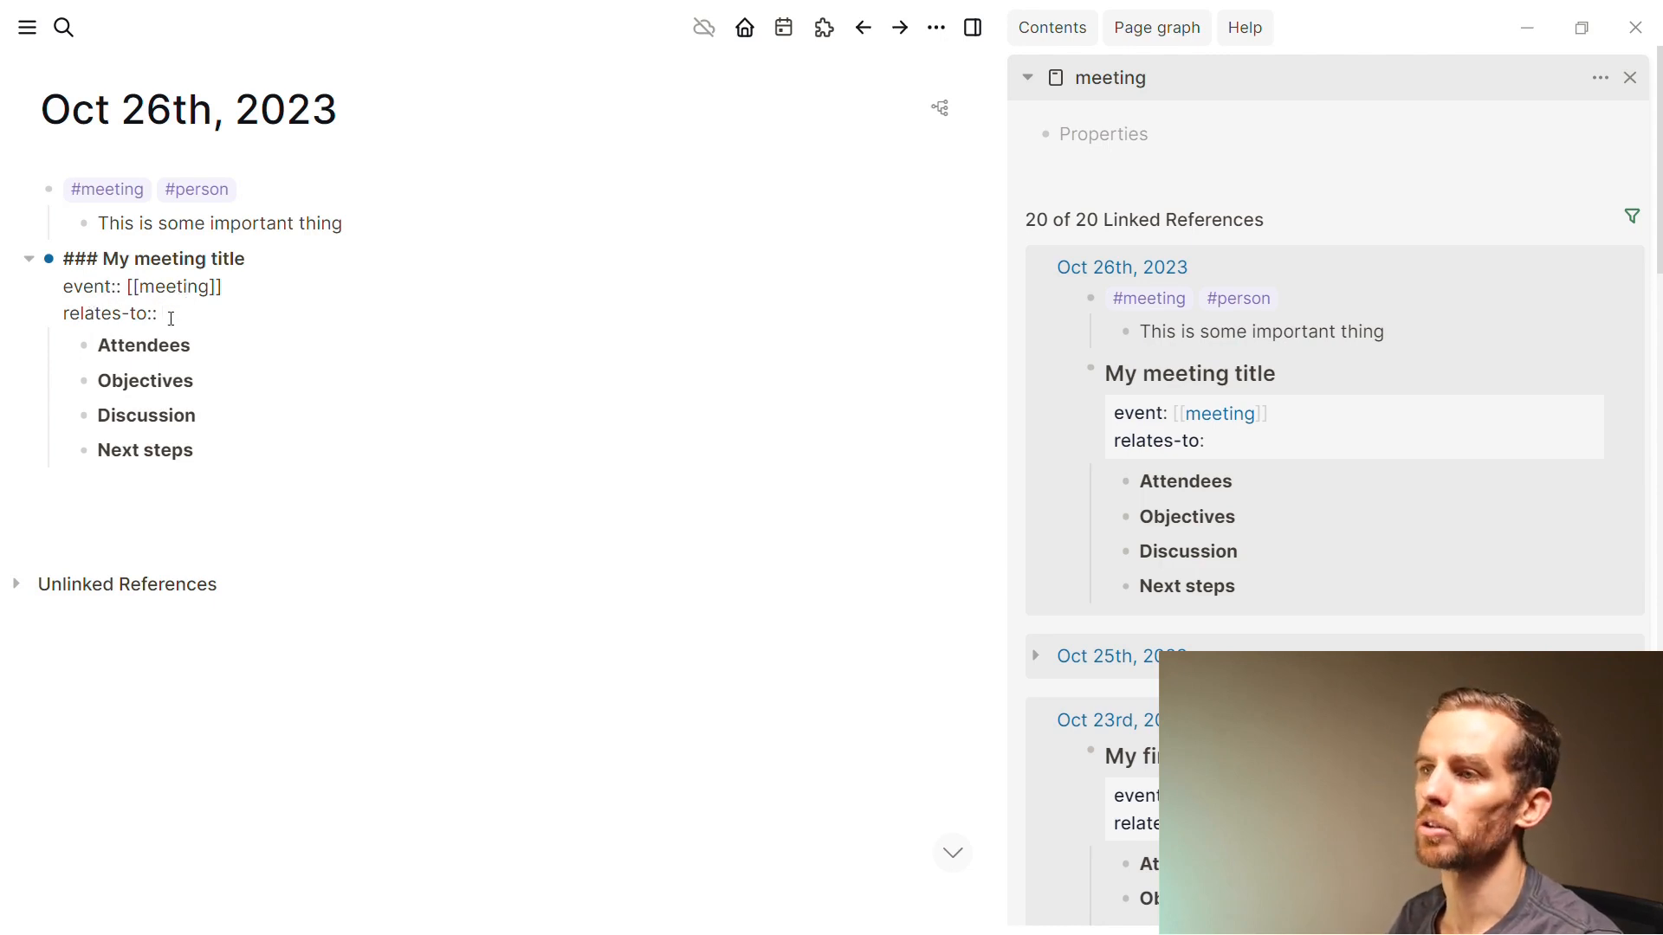
type("[[Project")
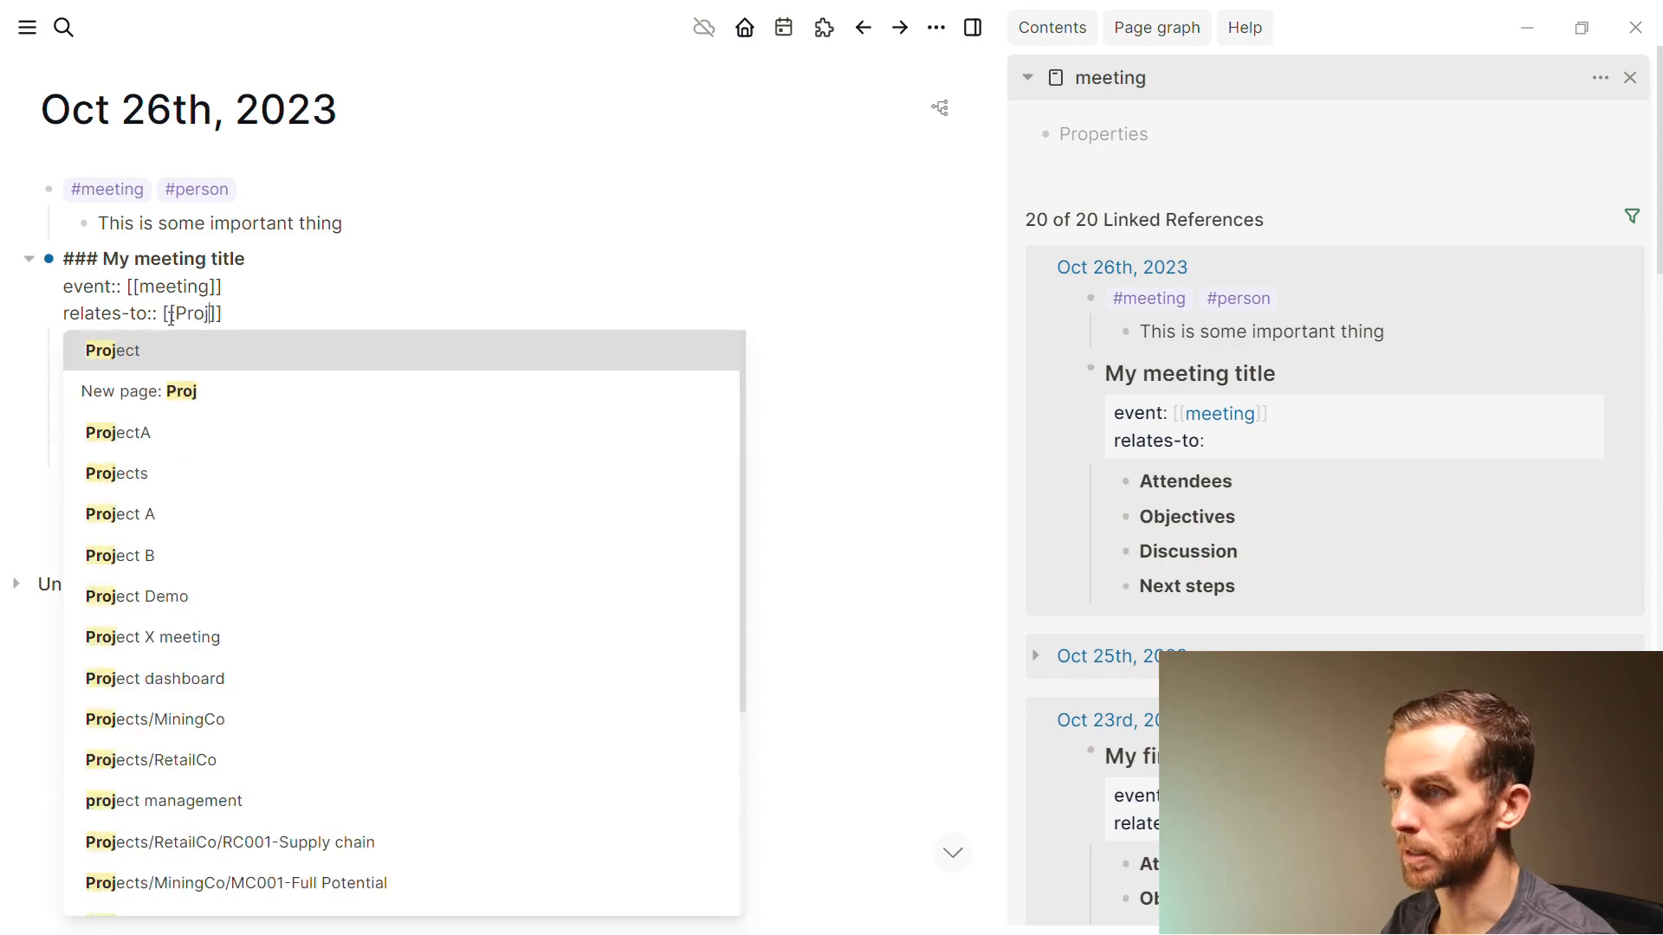
left_click(162, 387)
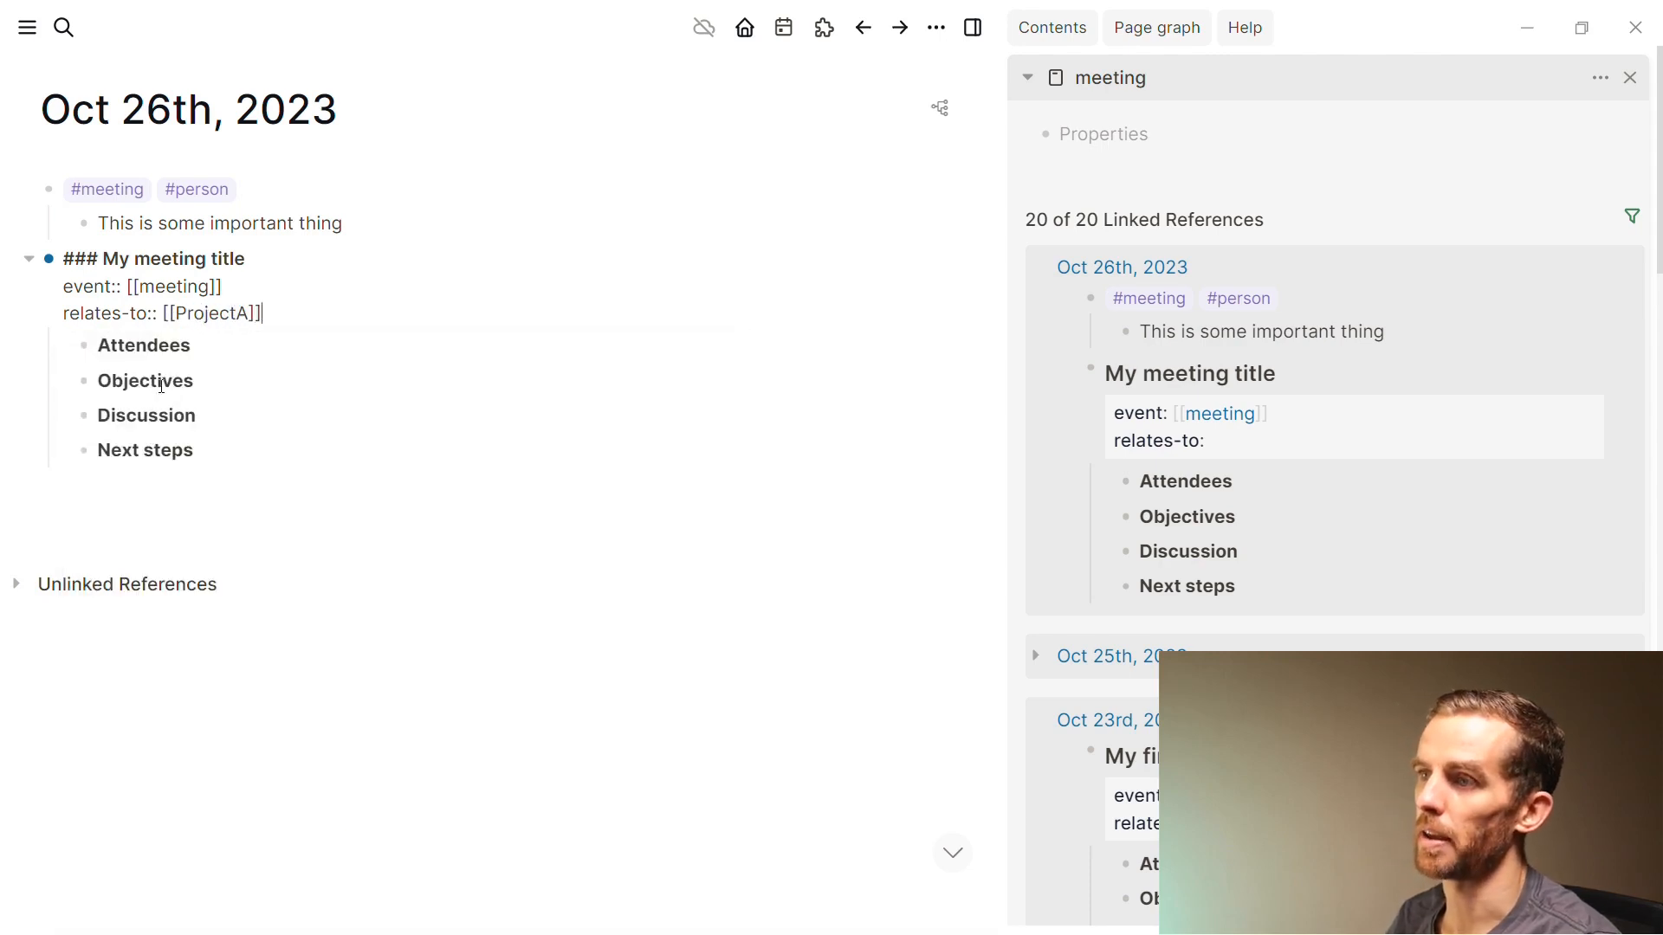
left_click(294, 519)
Link an attendee's page under Attendees and add an empty child block under Objectives
left_click(257, 379)
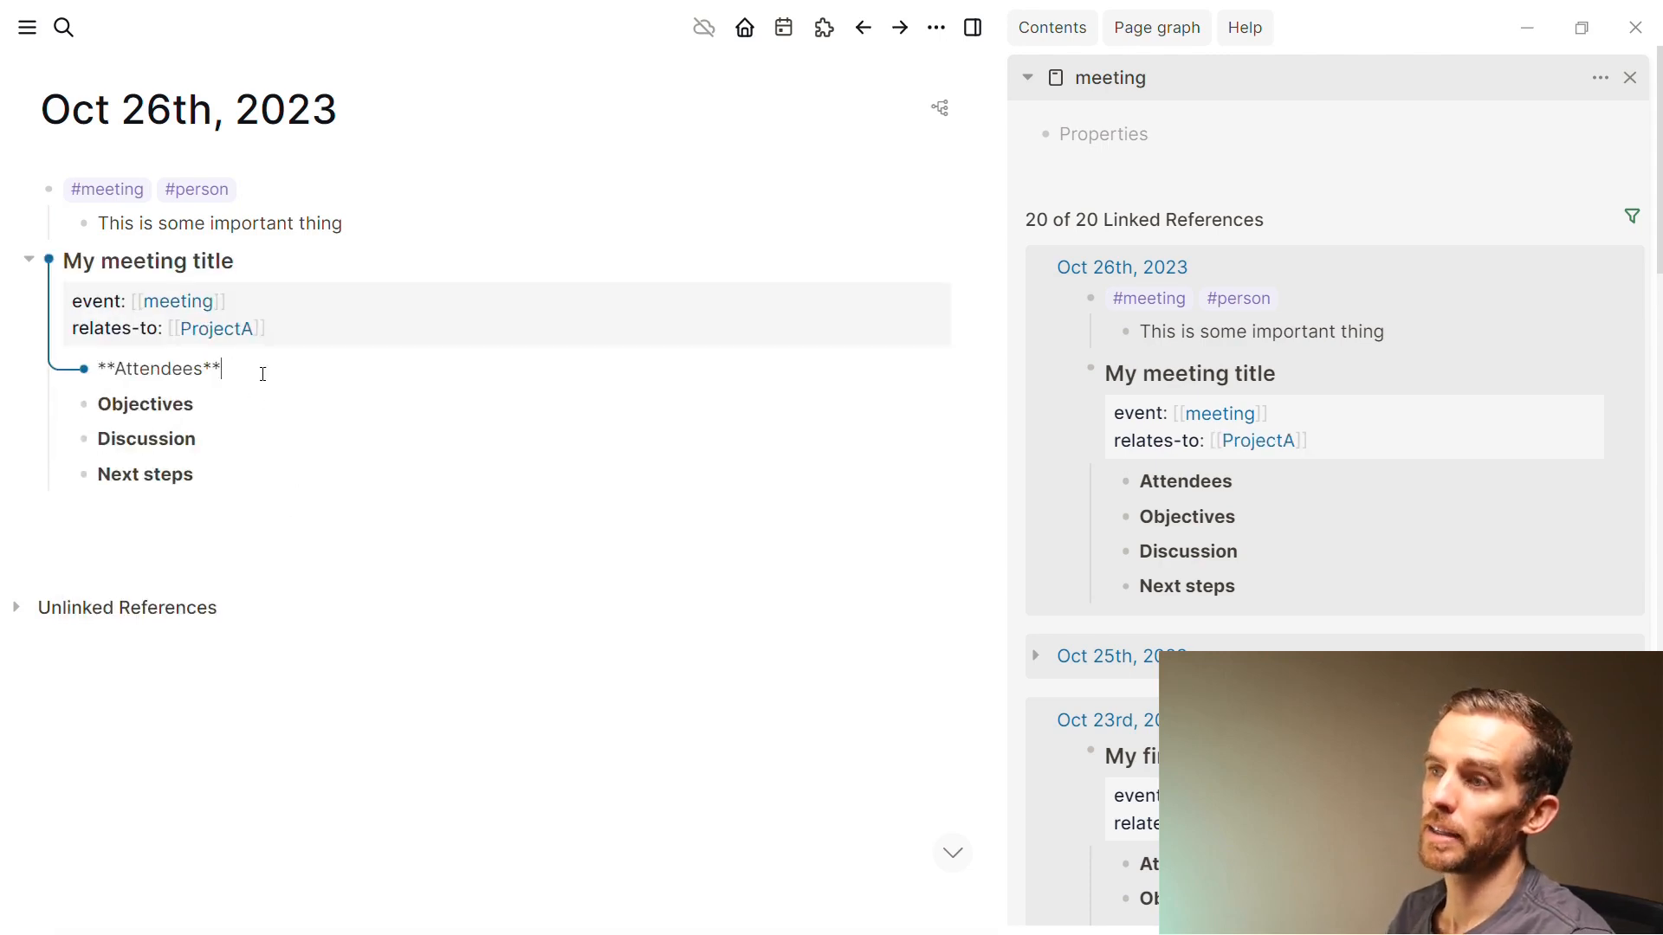
key("Return")
key("Tab")
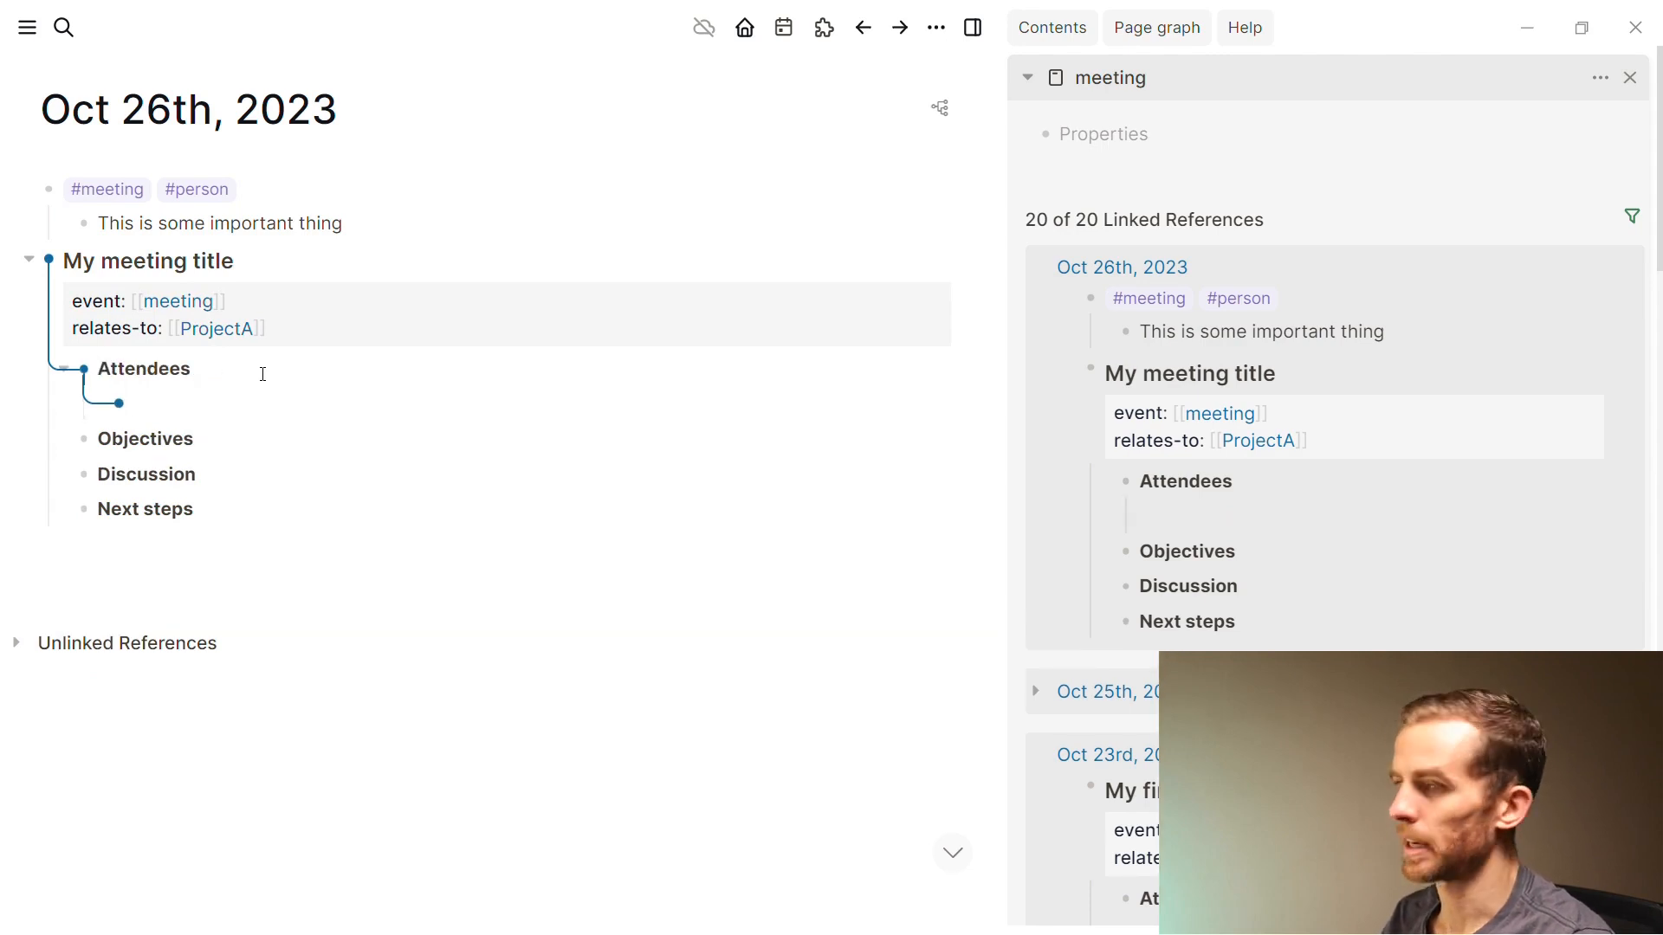
type("[[")
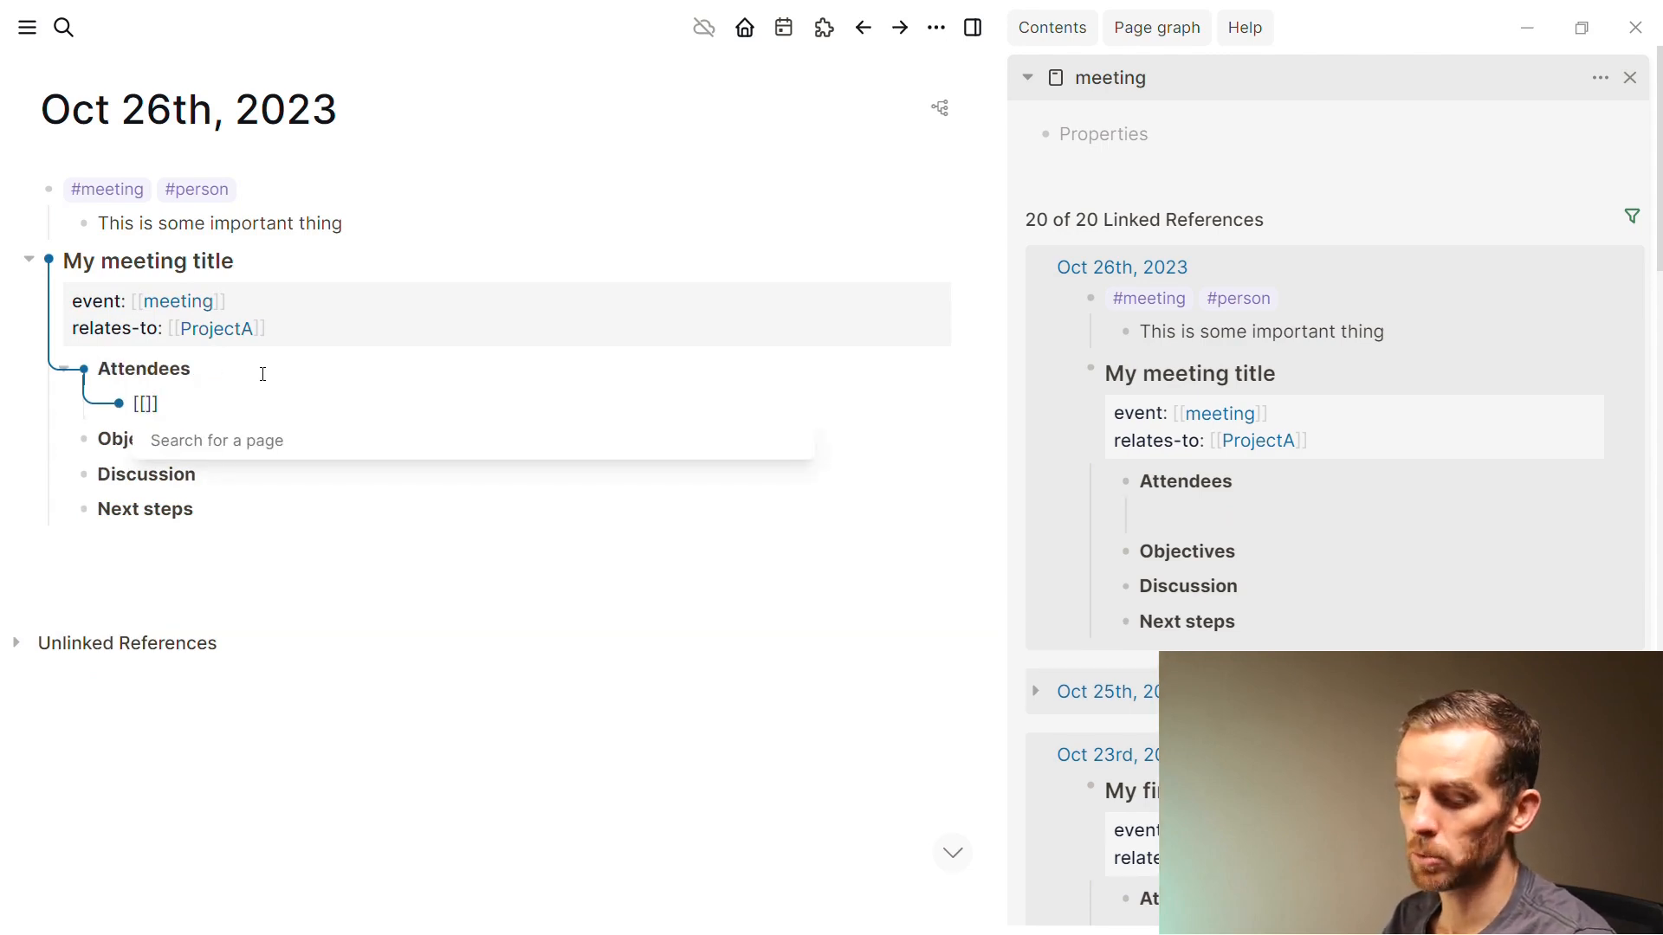
type("t")
key("BackSpace")
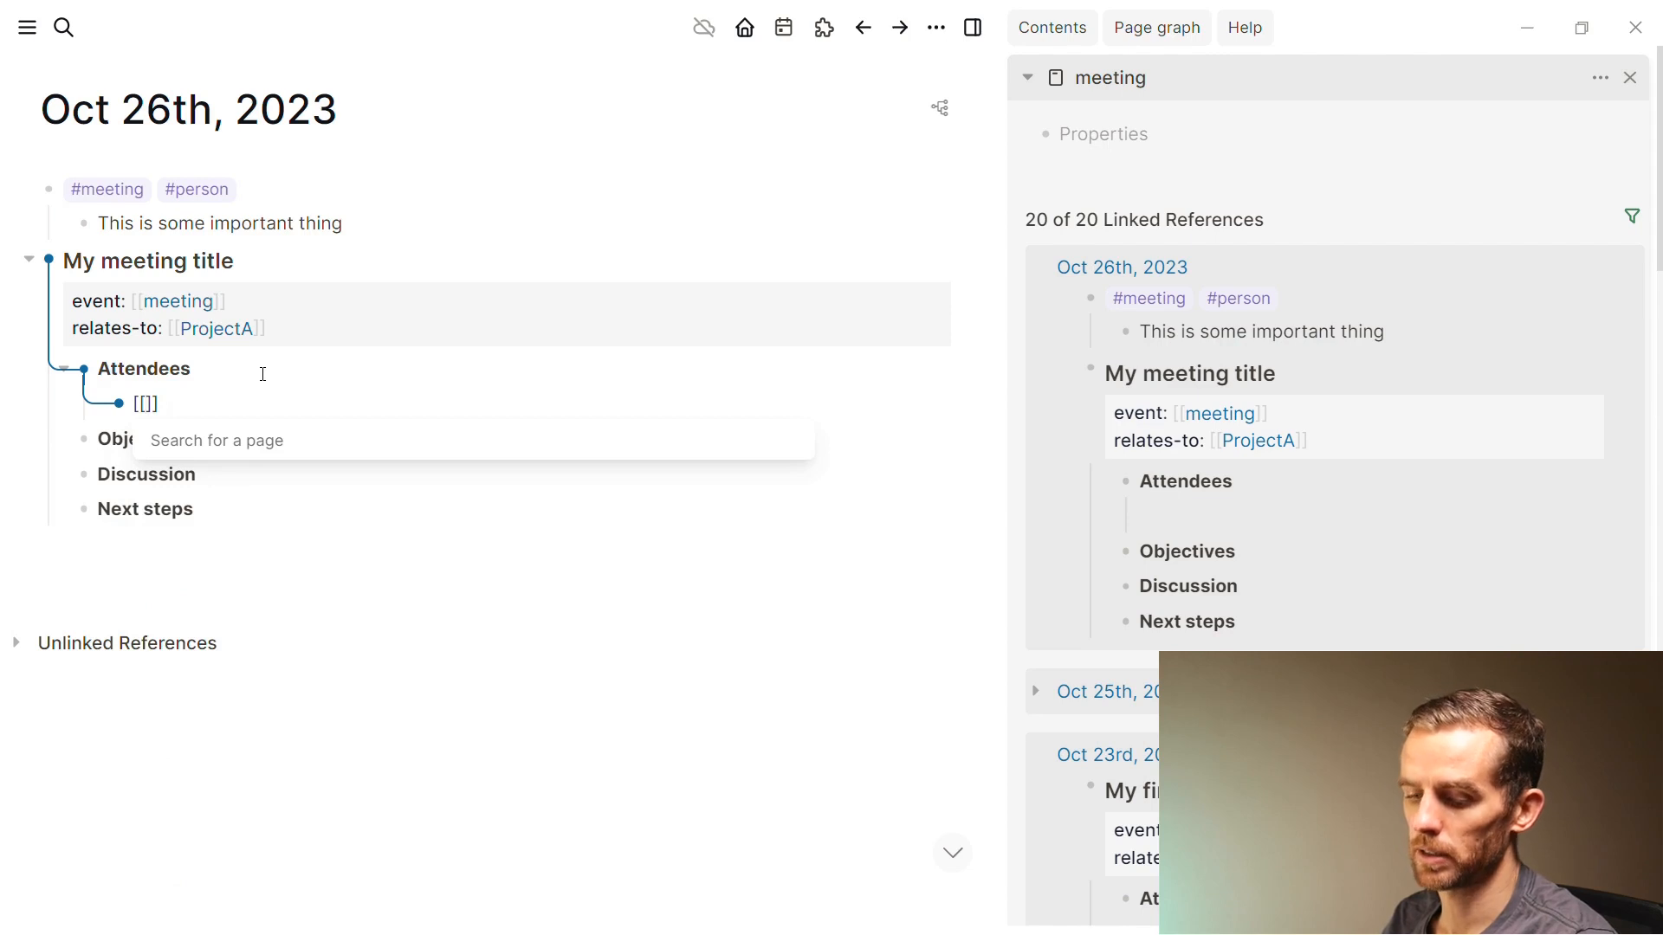
type("Crendo")
key("Return")
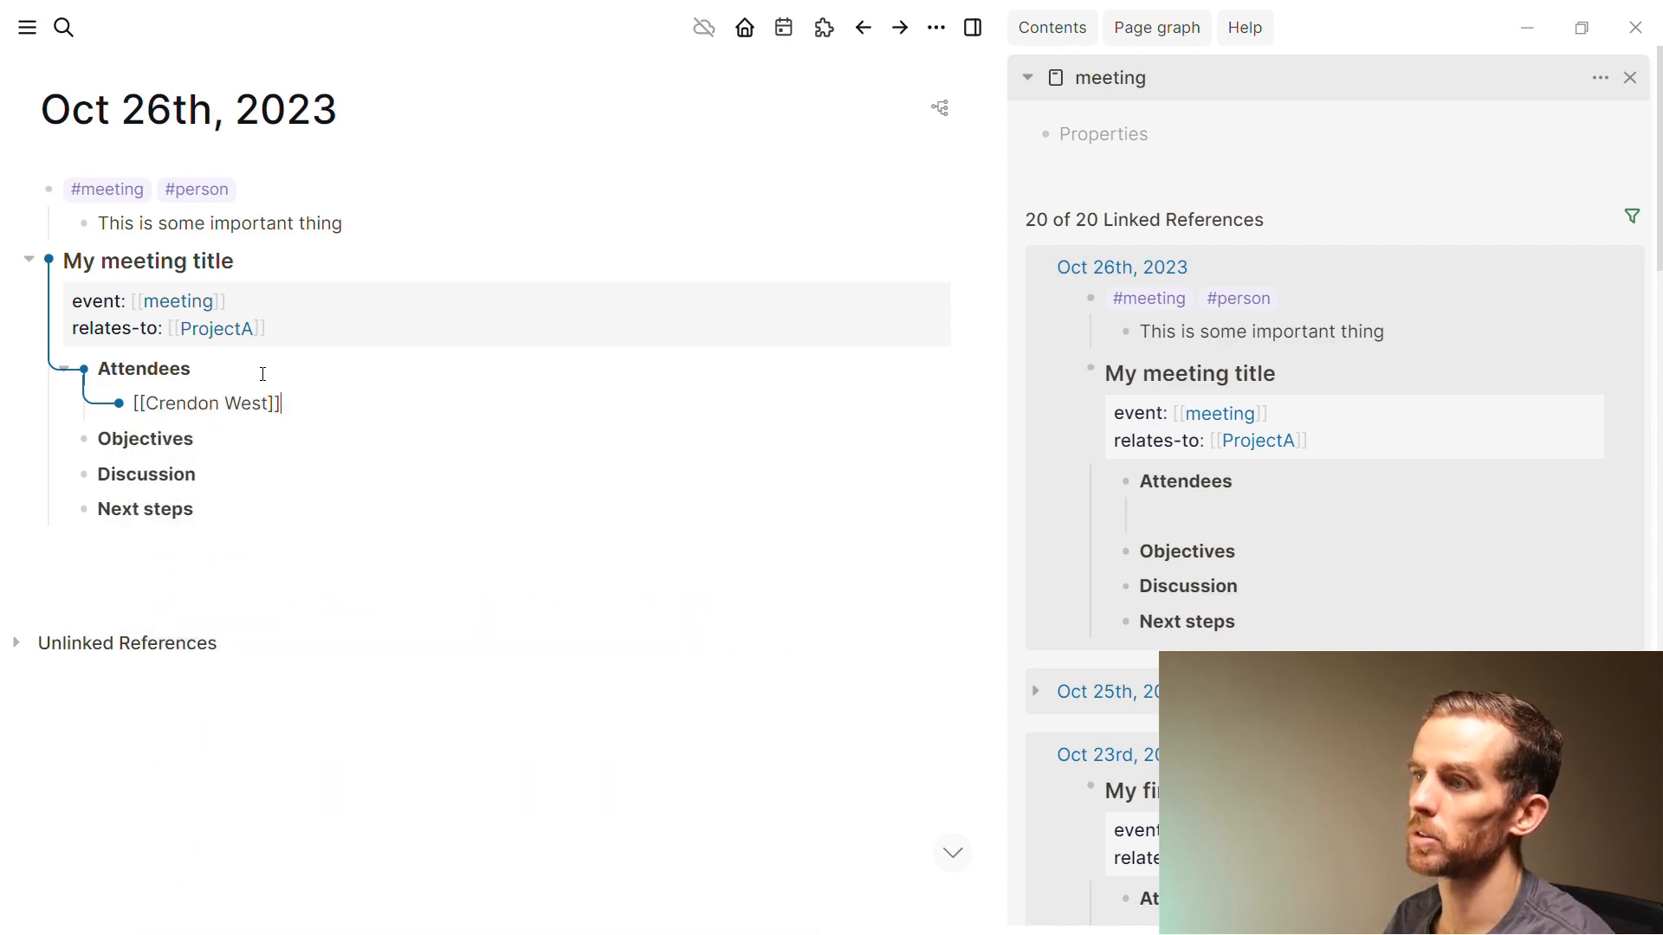
key("Escape")
left_click(277, 447)
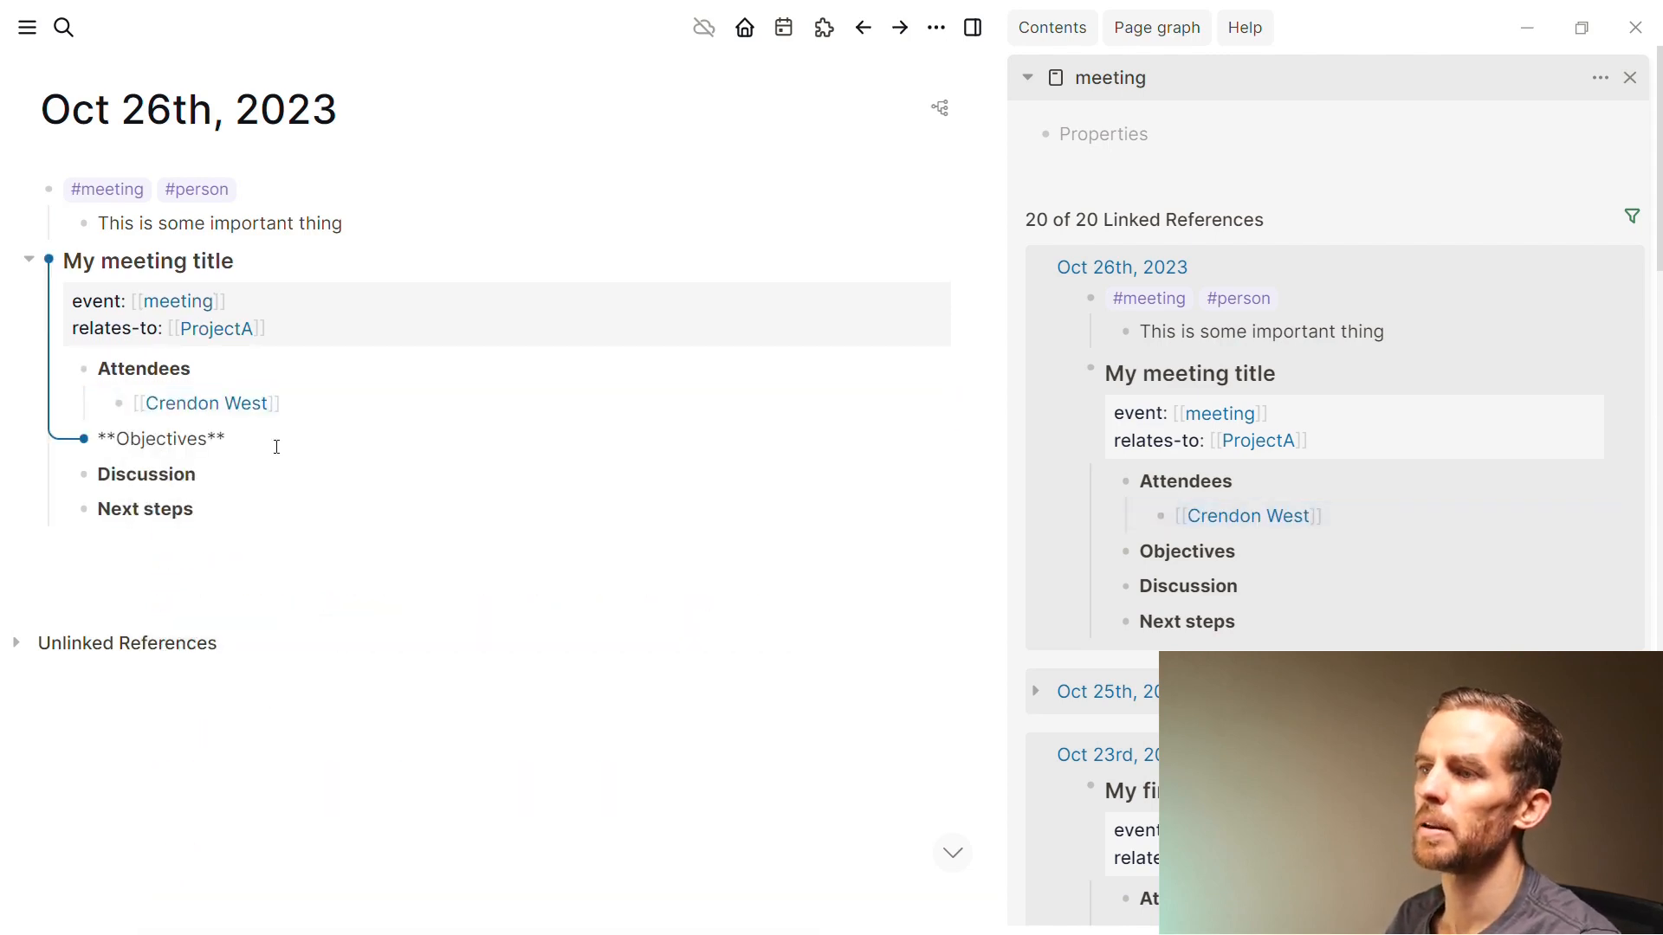
key("Return")
key("Tab")
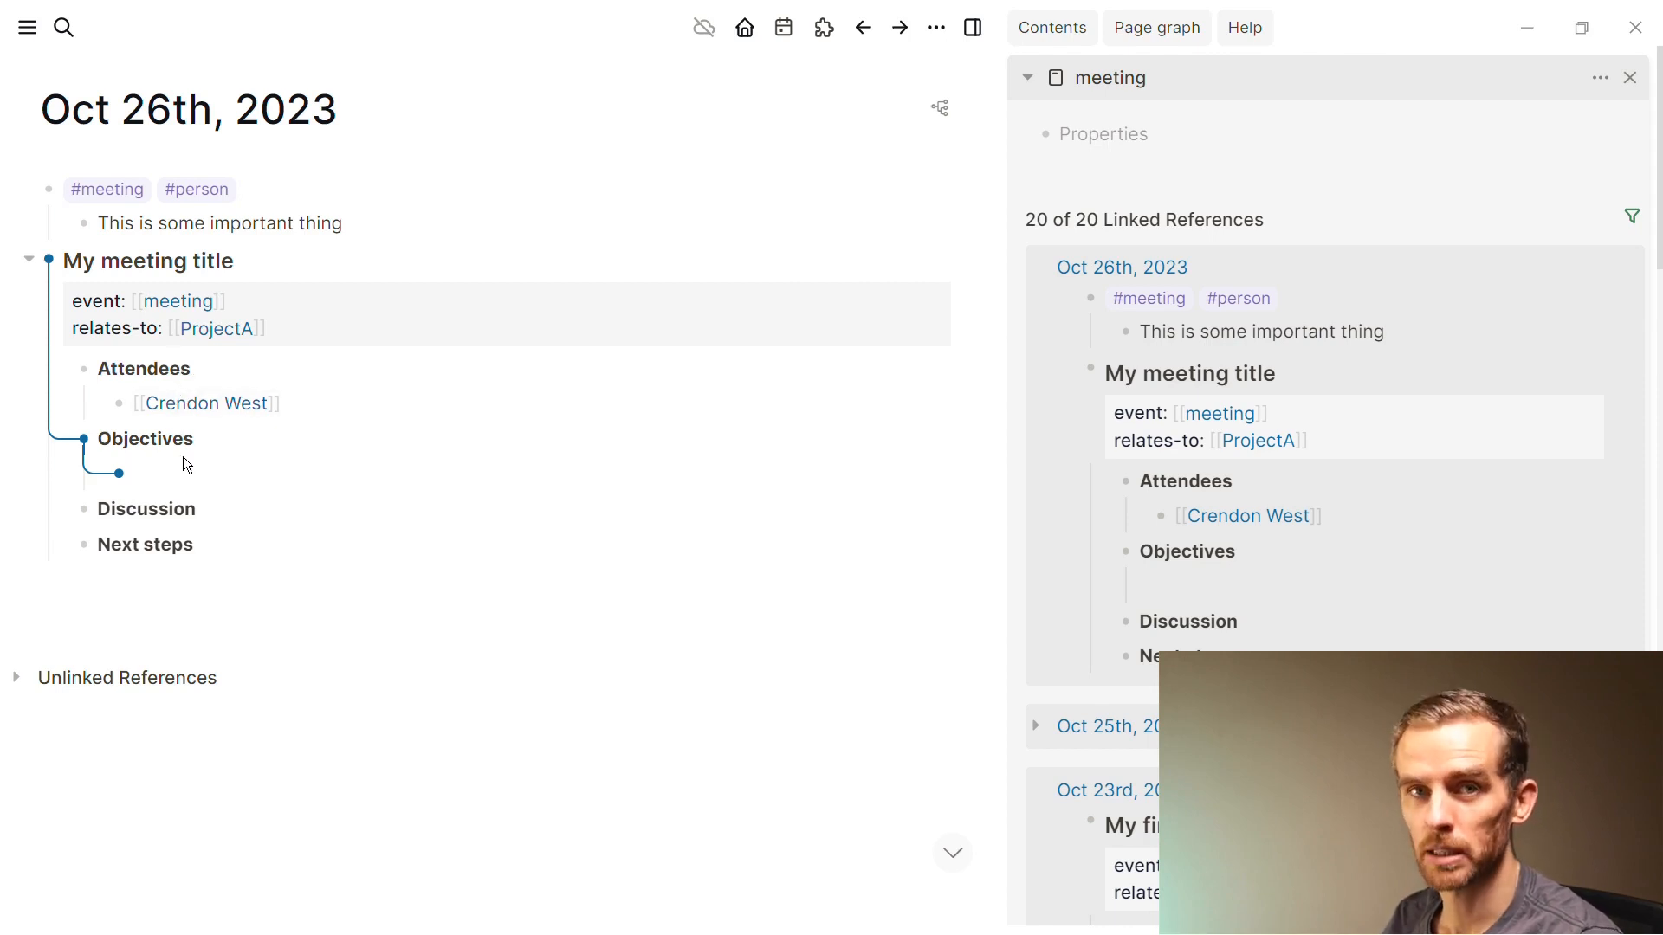
Write the objective 'Make sure we cover this thing' under Objectives
left_click(242, 511)
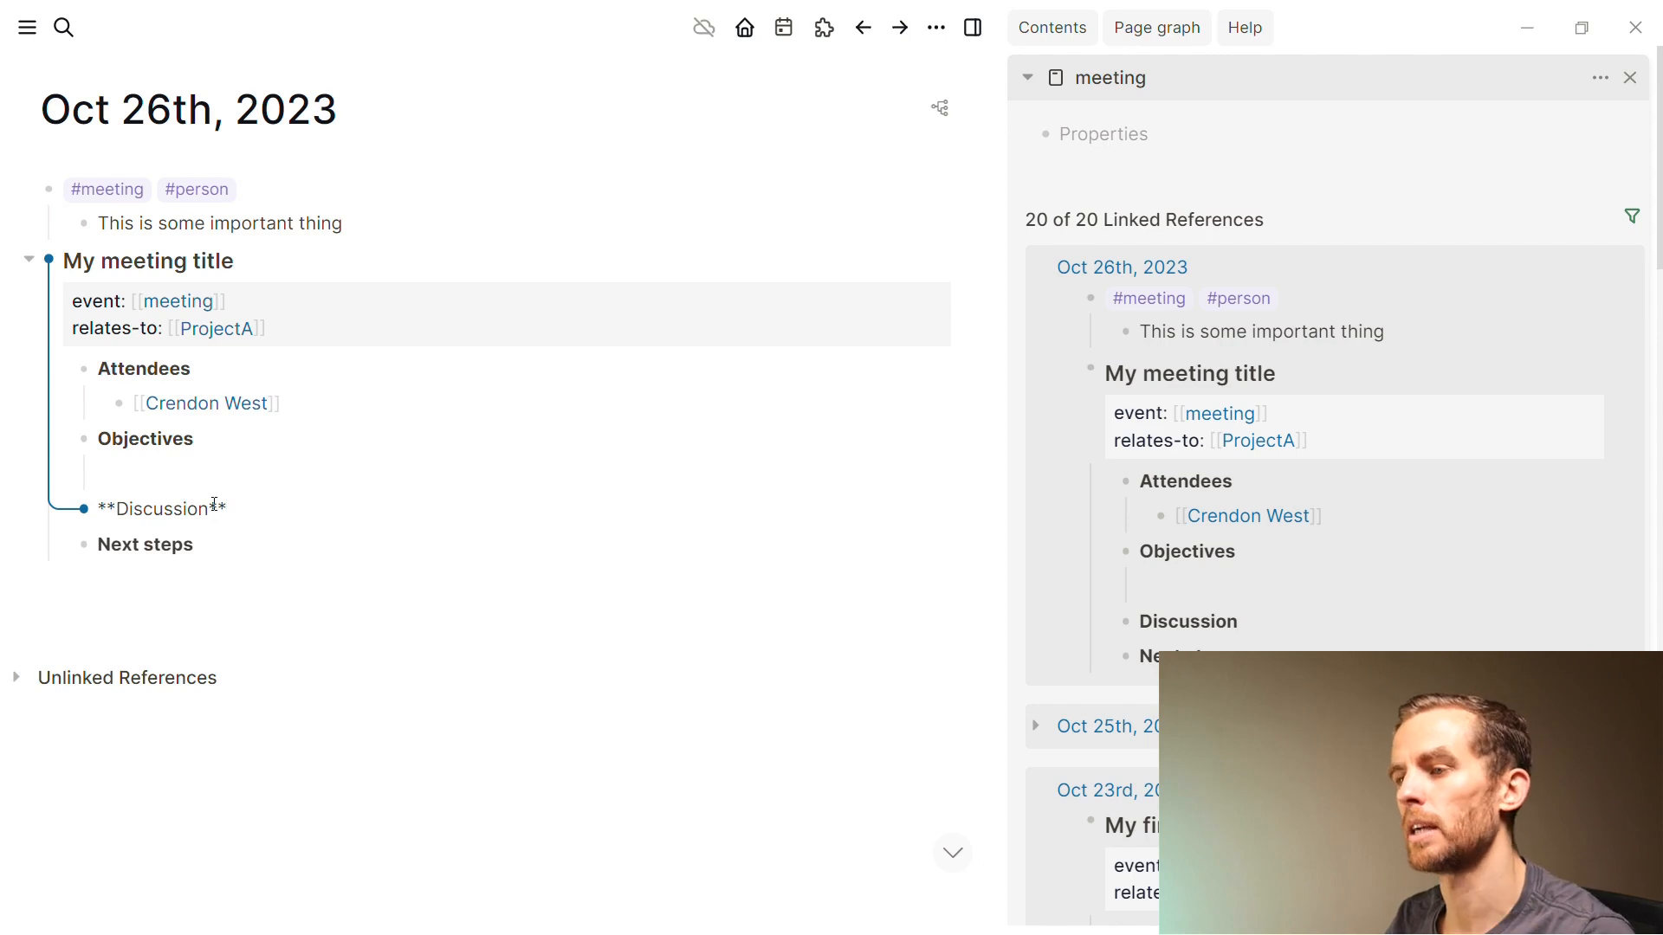
left_click(211, 470)
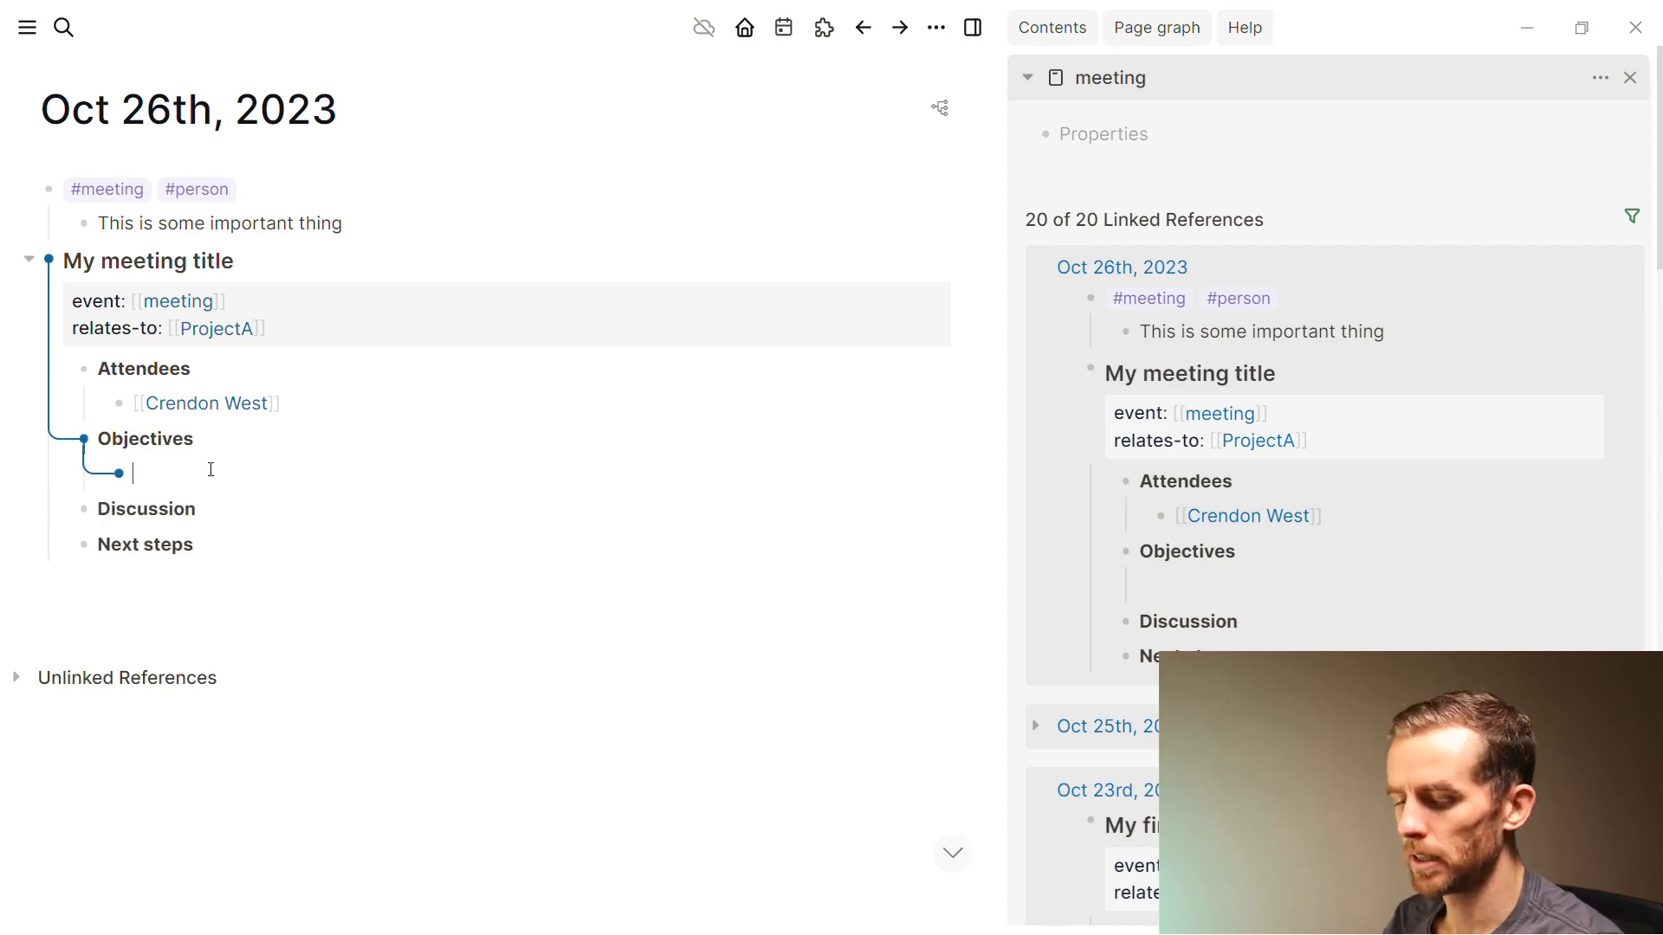
type("Make sure we")
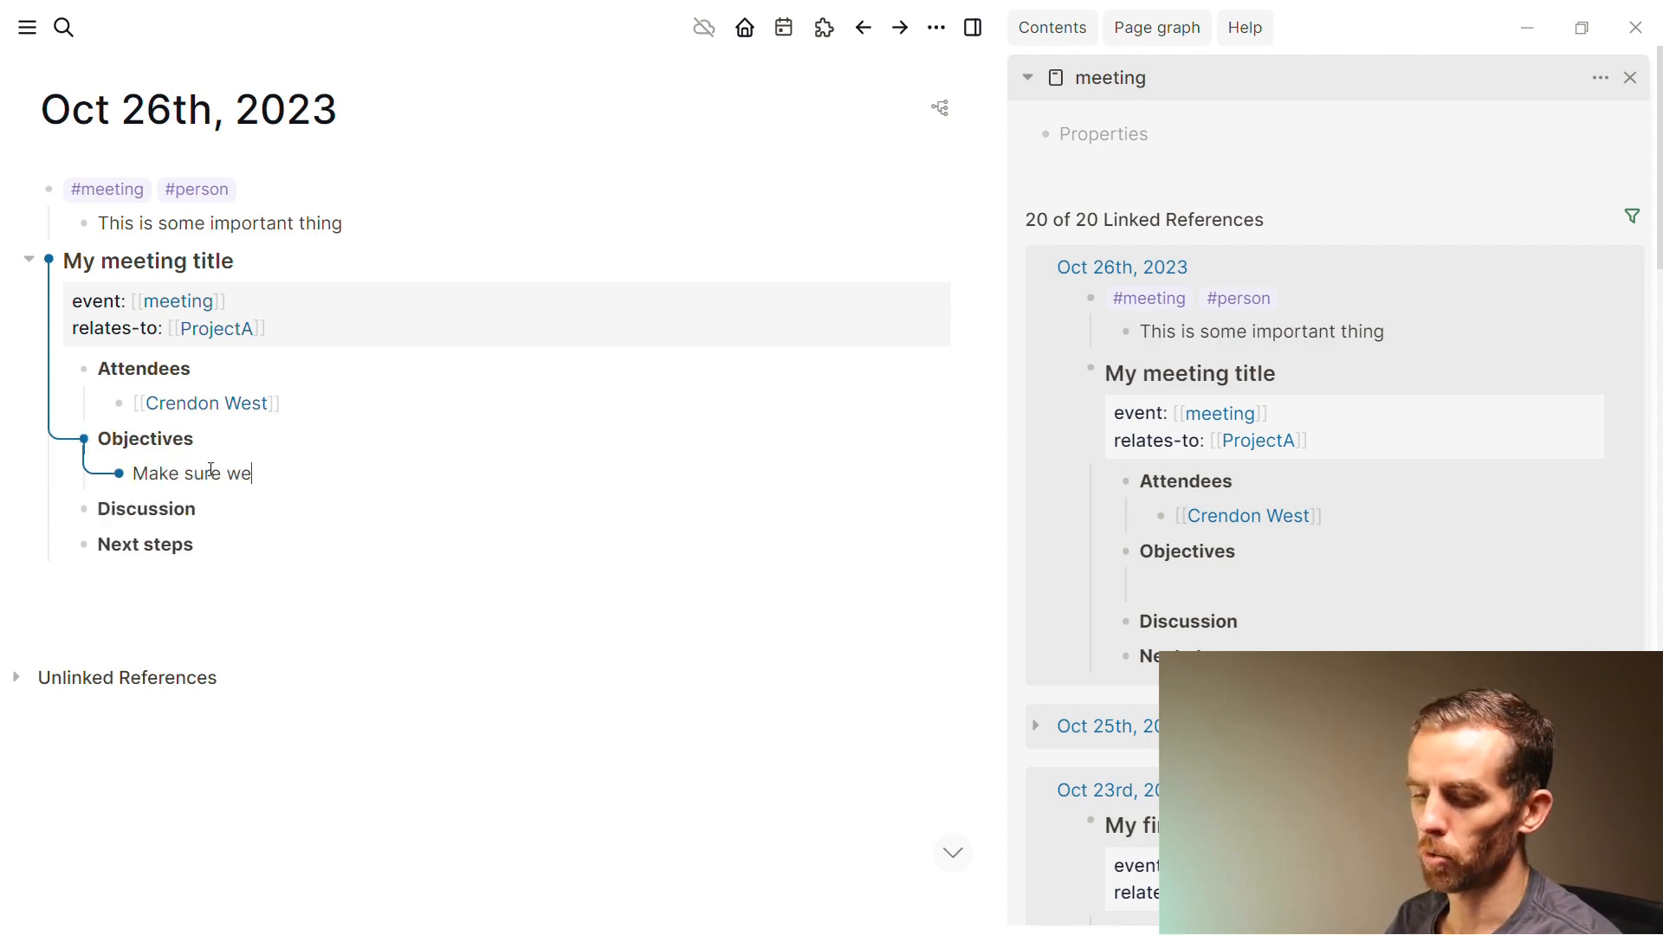
type(" cover this thing")
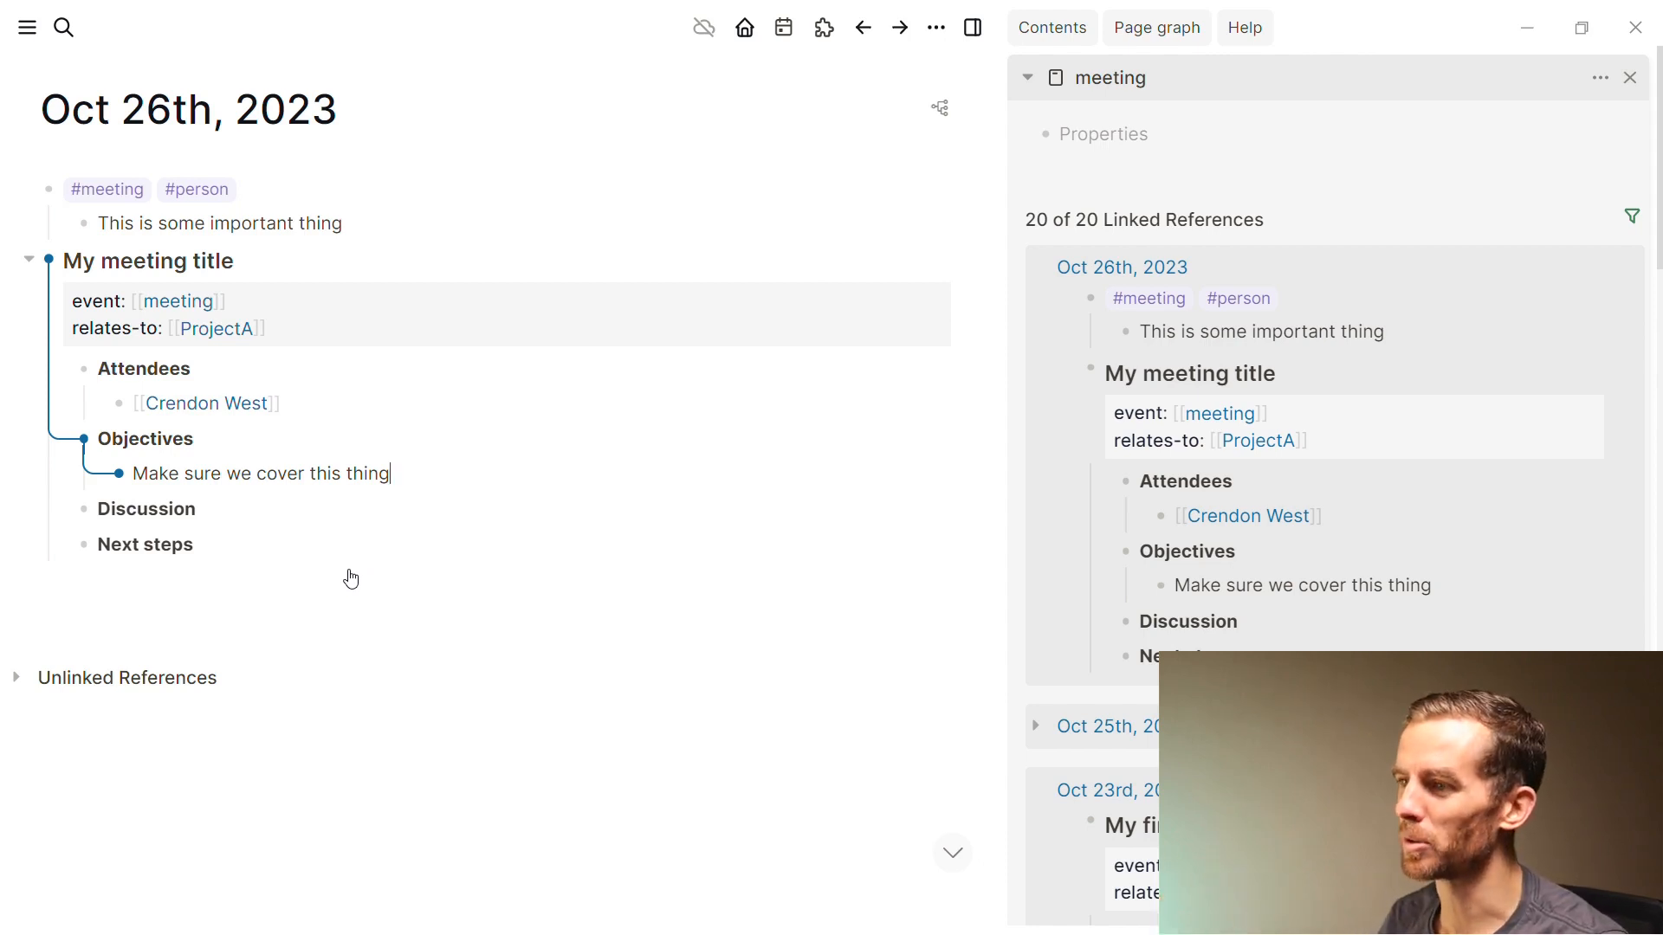
Add the Discussion note 'The notes that we took' and an empty block at the page end
left_click(250, 512)
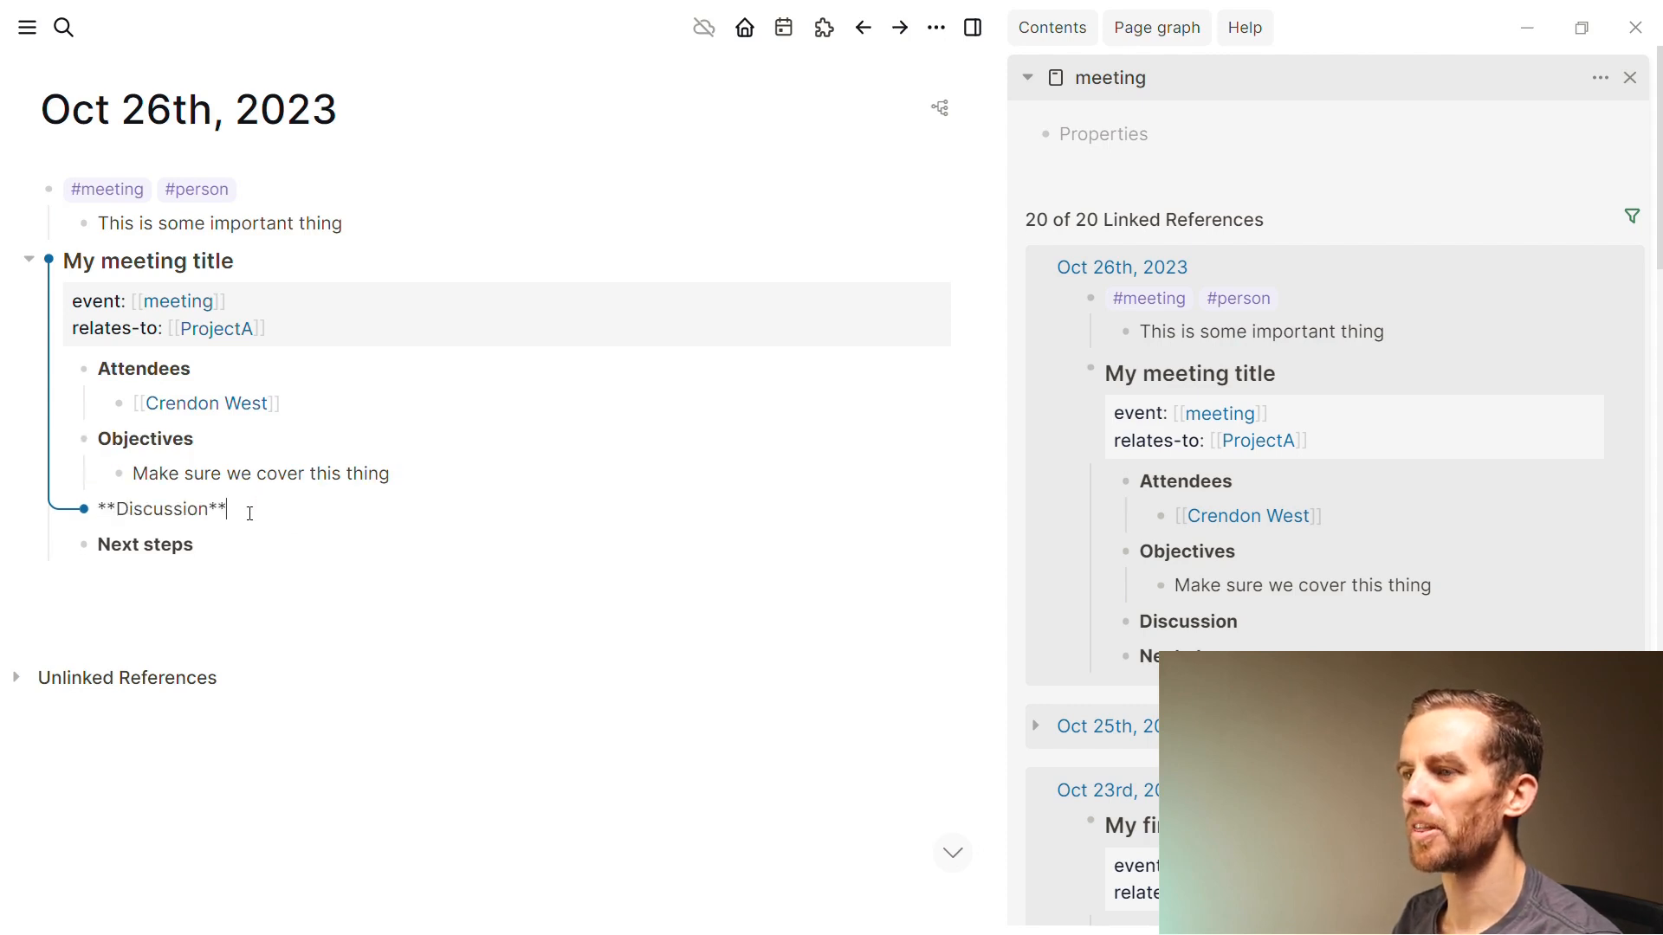
key("Return")
key("Tab")
type("The notes that we took")
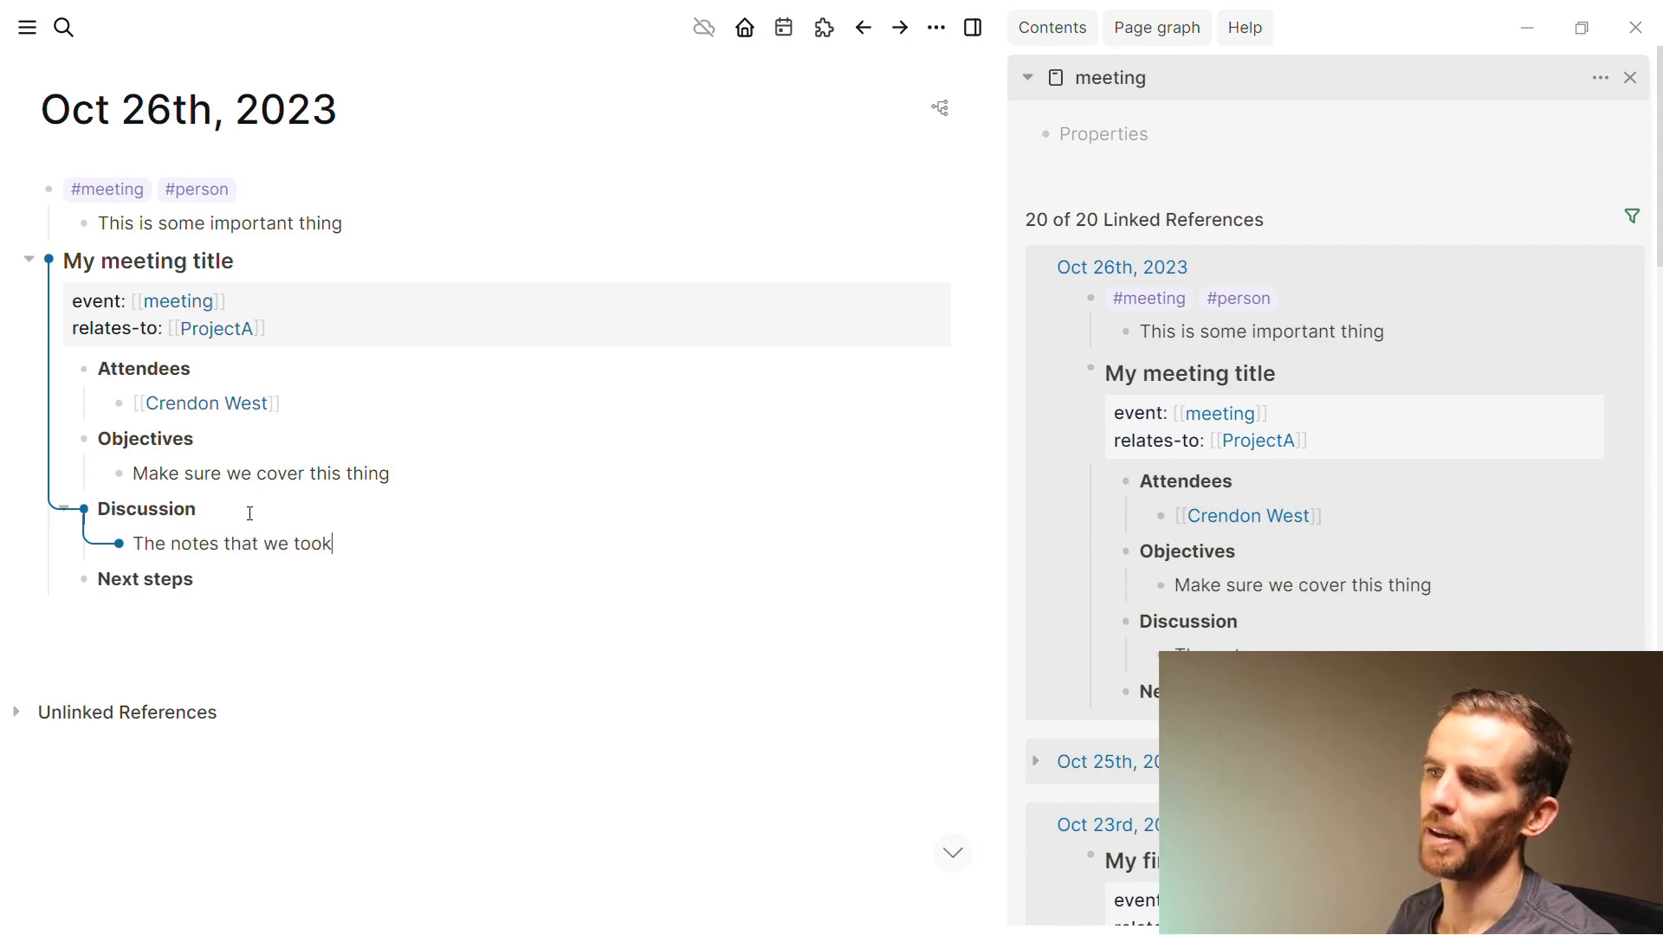
key("Down")
key("Down")
left_click(242, 611)
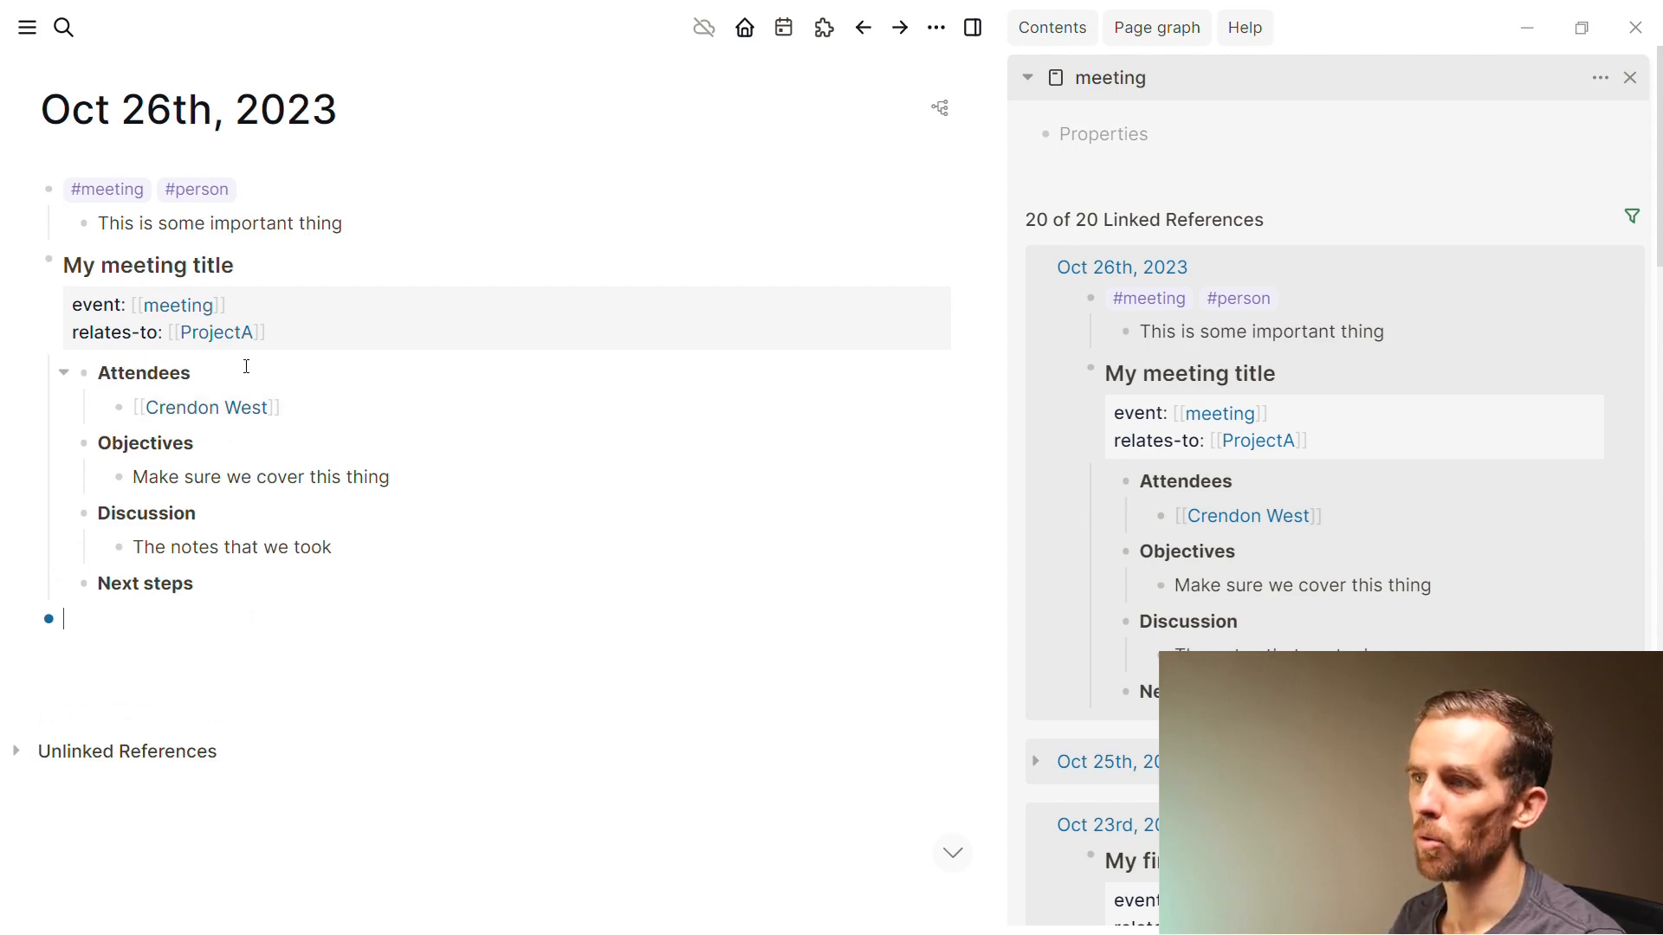
key("ctrl")
key("ctrl")
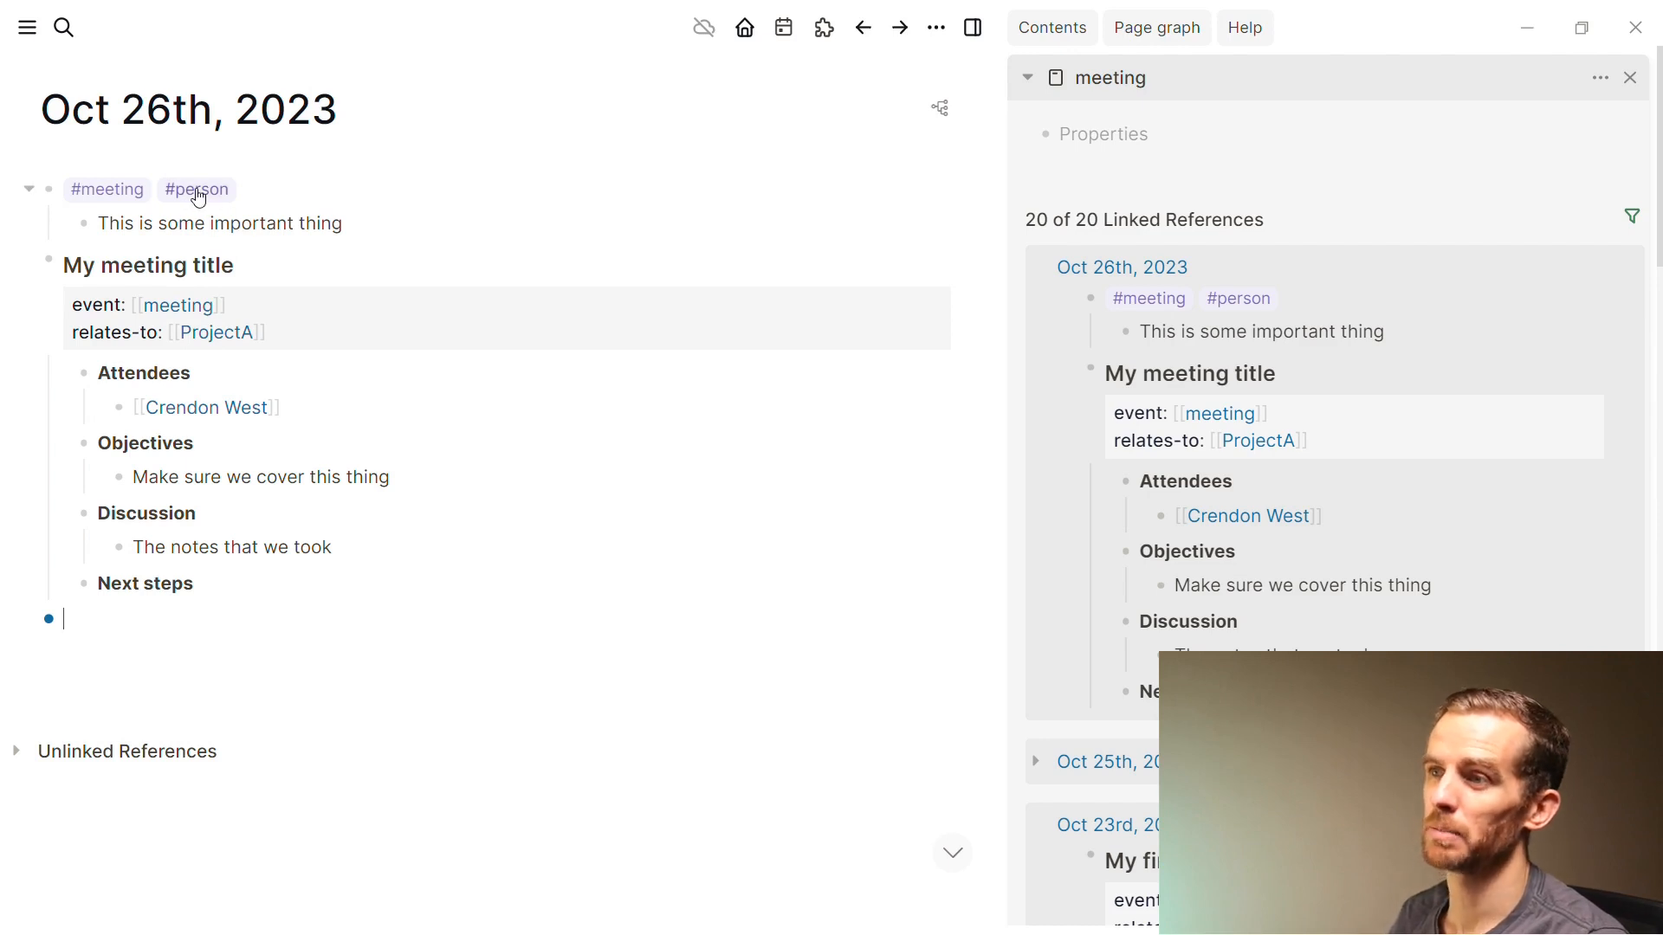
Open ProjectA's three linked references, then expand the article's 'At the simplest...' example
left_click(218, 334, "shift")
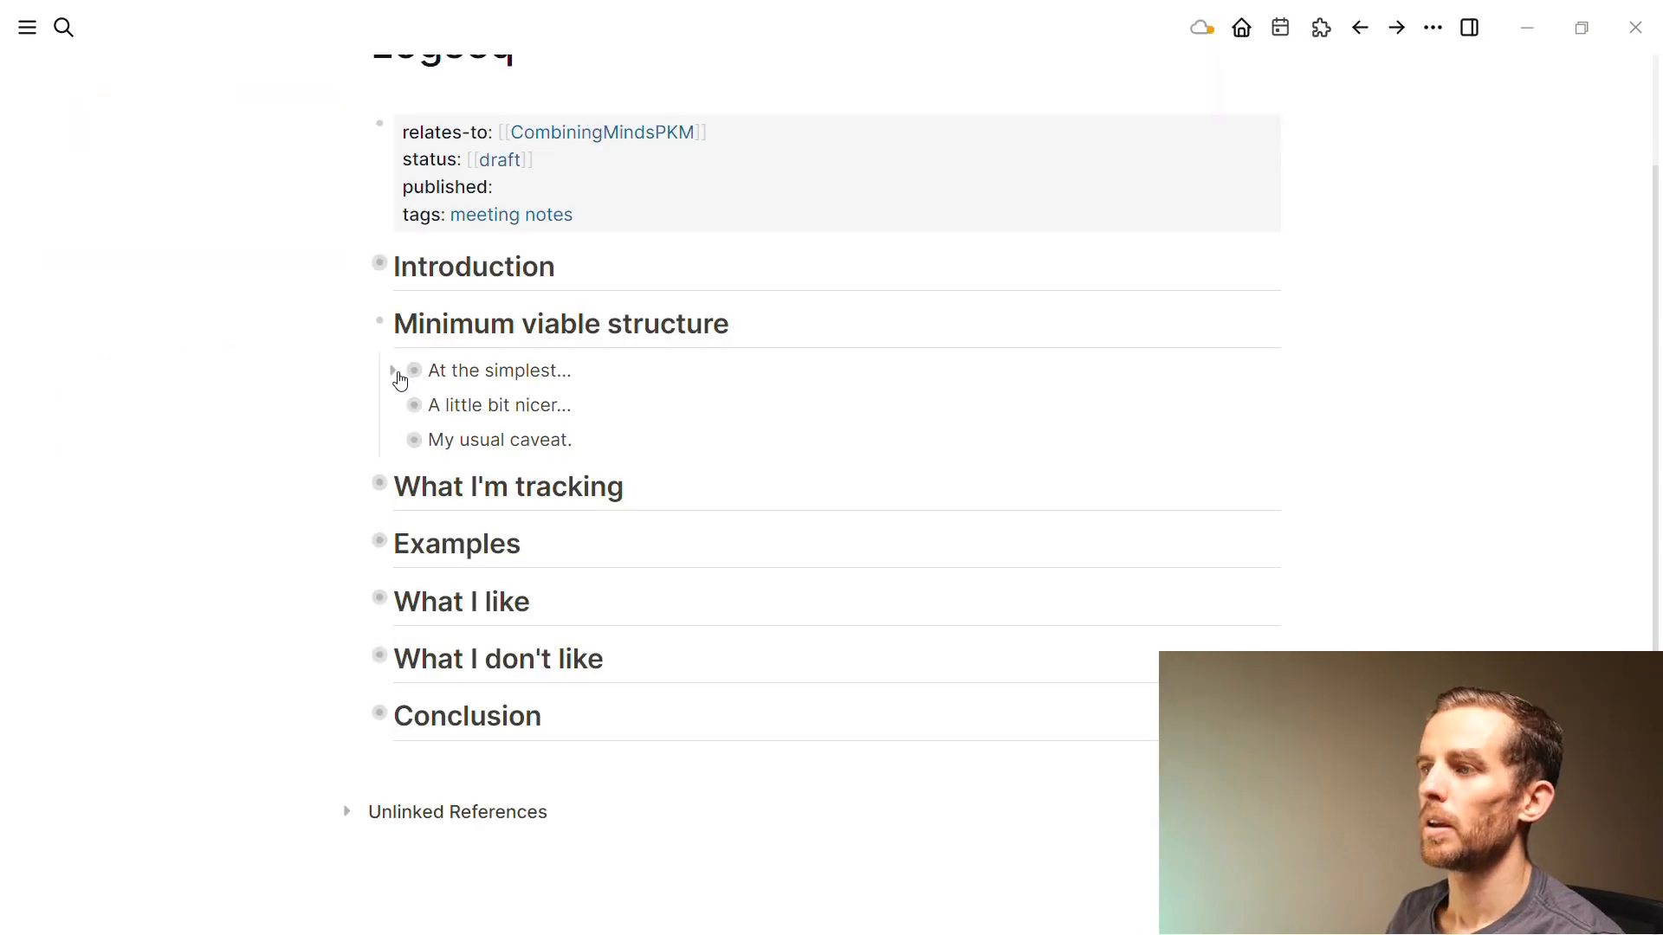
left_click(397, 372)
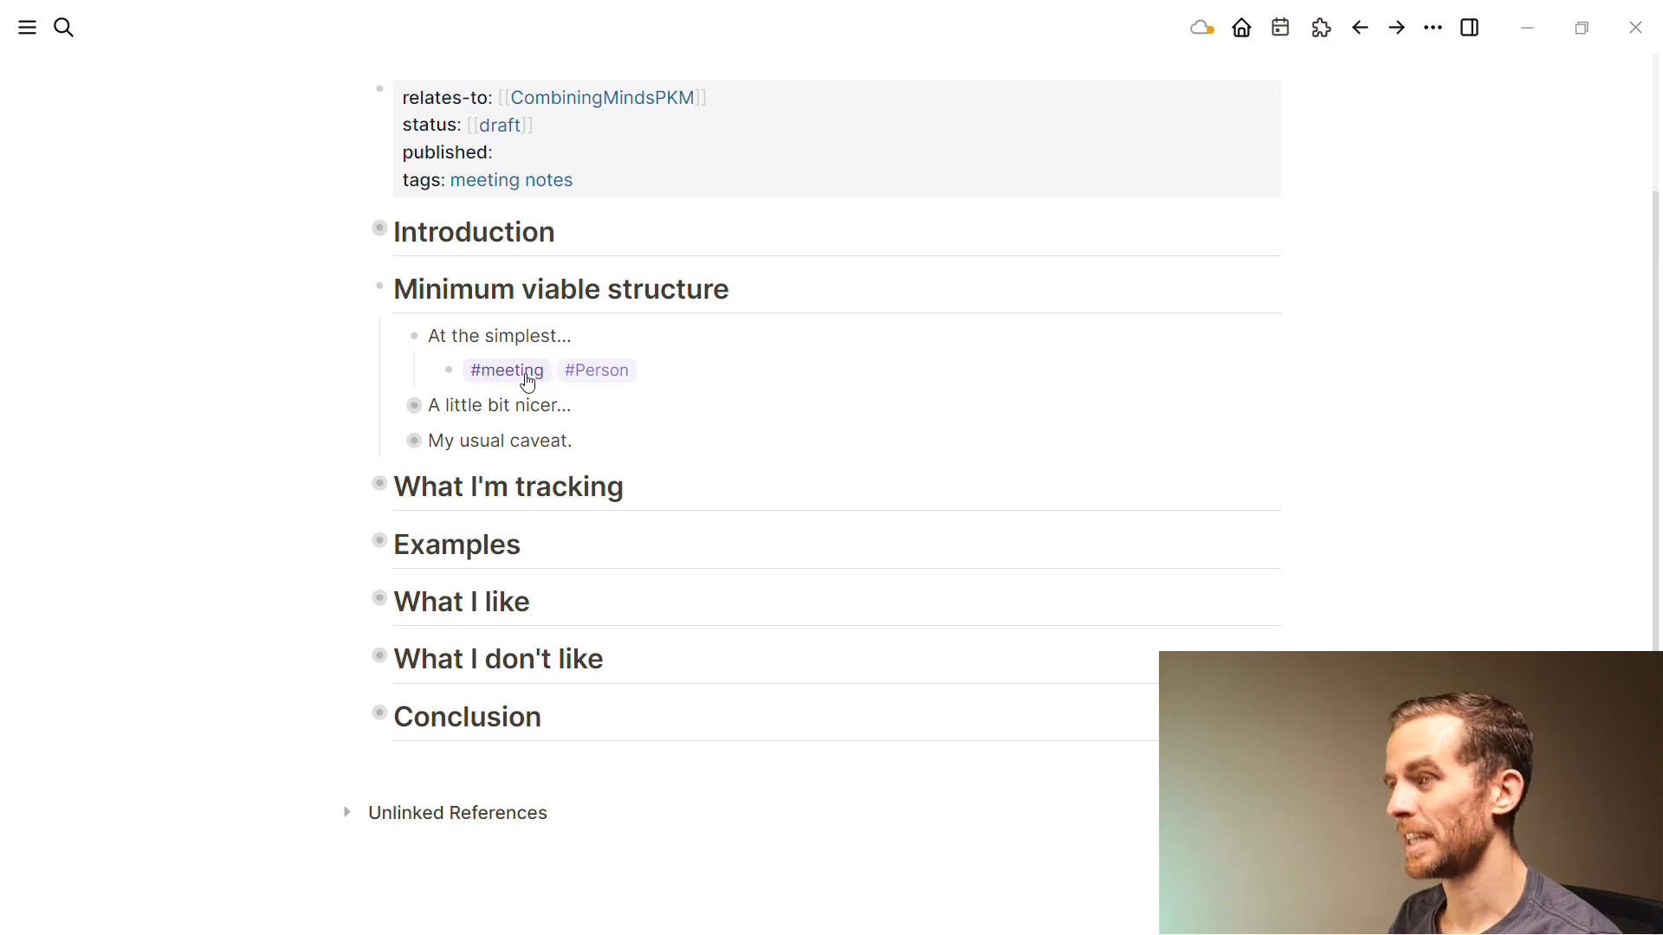
Append a [[link]] page reference to the #meeting #Person example block
left_click(653, 368)
type("[[link")
key("Escape")
key("Escape")
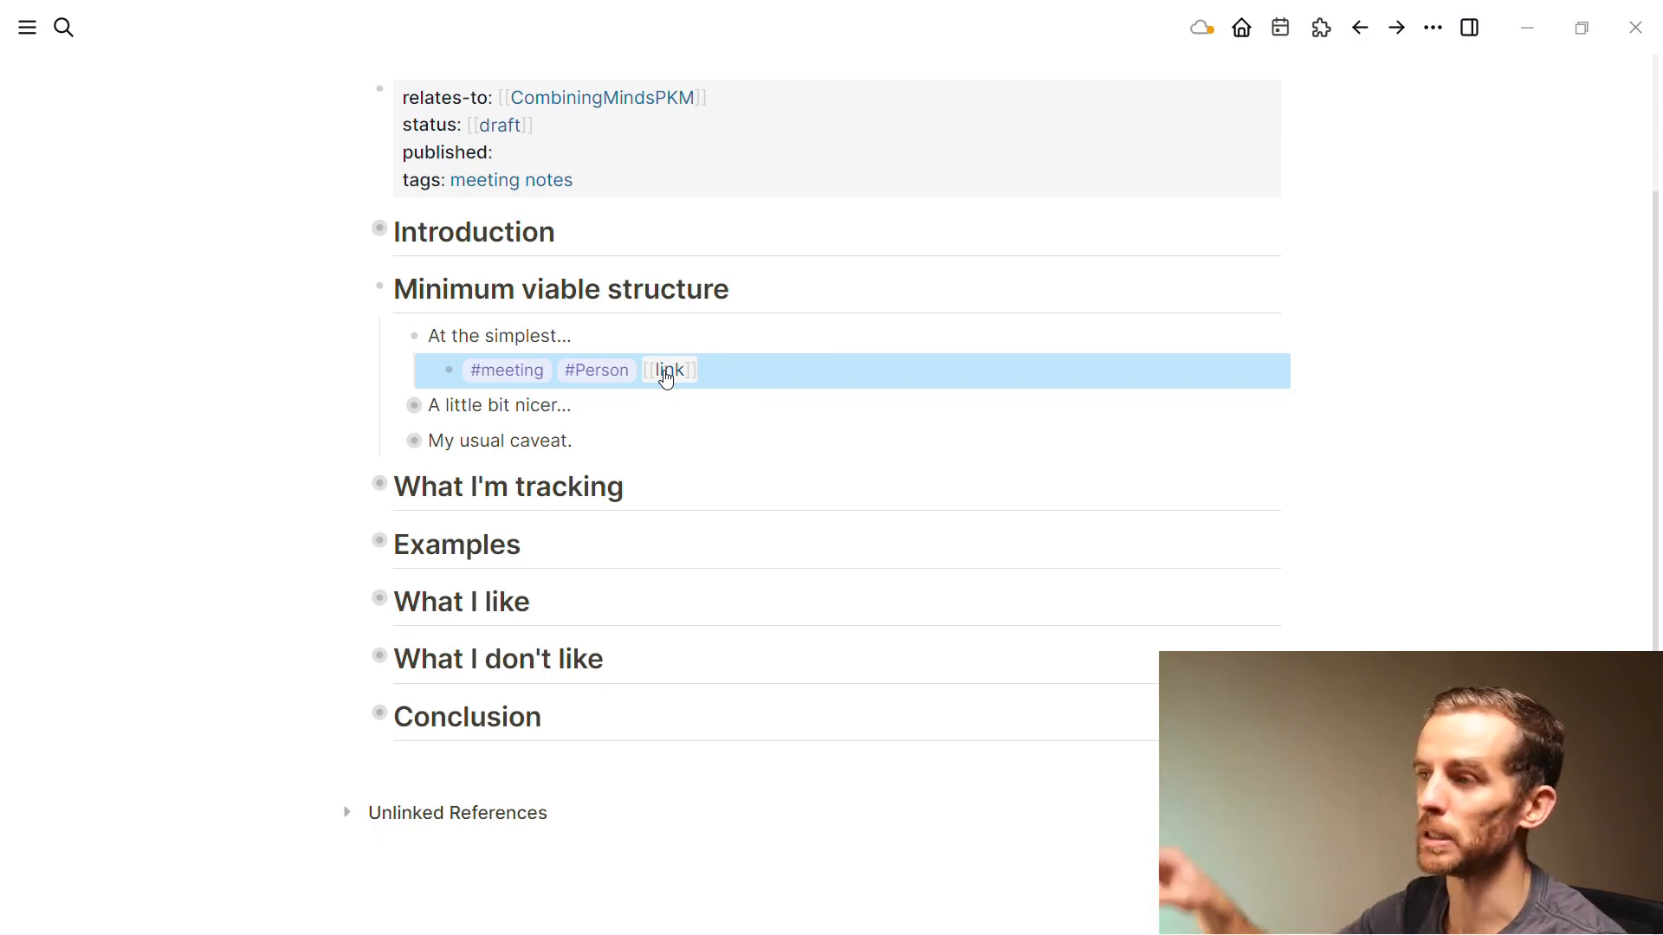
Expand the 'A little bit nicer...' example to view its Meeting title template, then collapse it
left_click(393, 407)
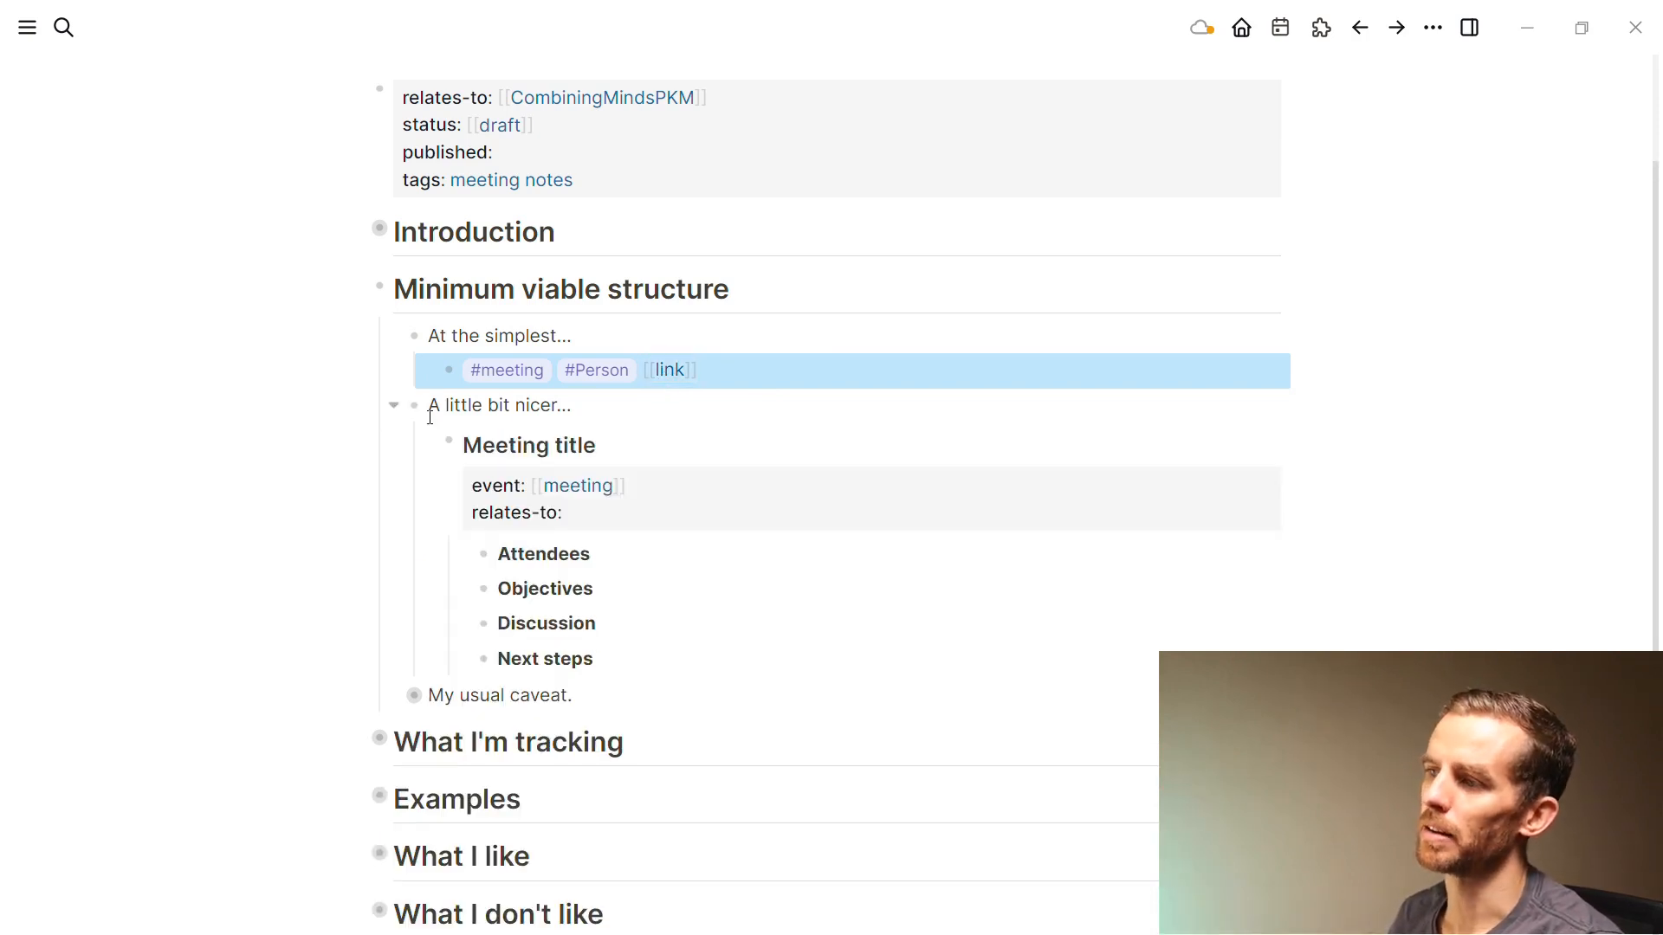
scroll(533, 461, "down", 2)
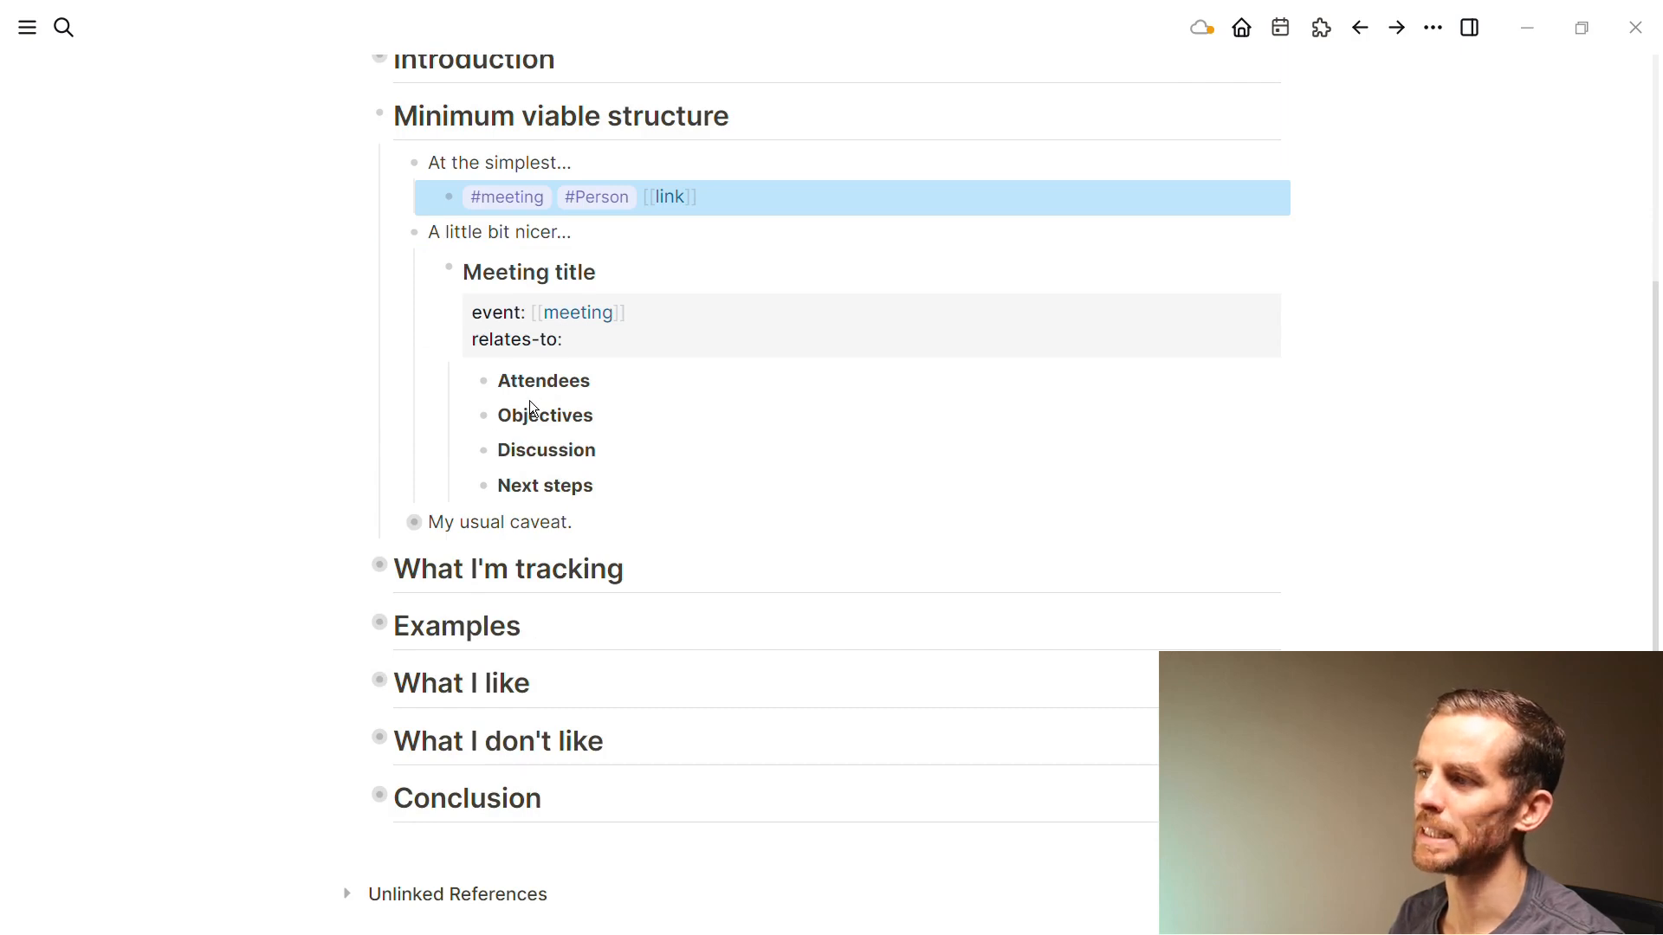
scroll(532, 407, "up", 2)
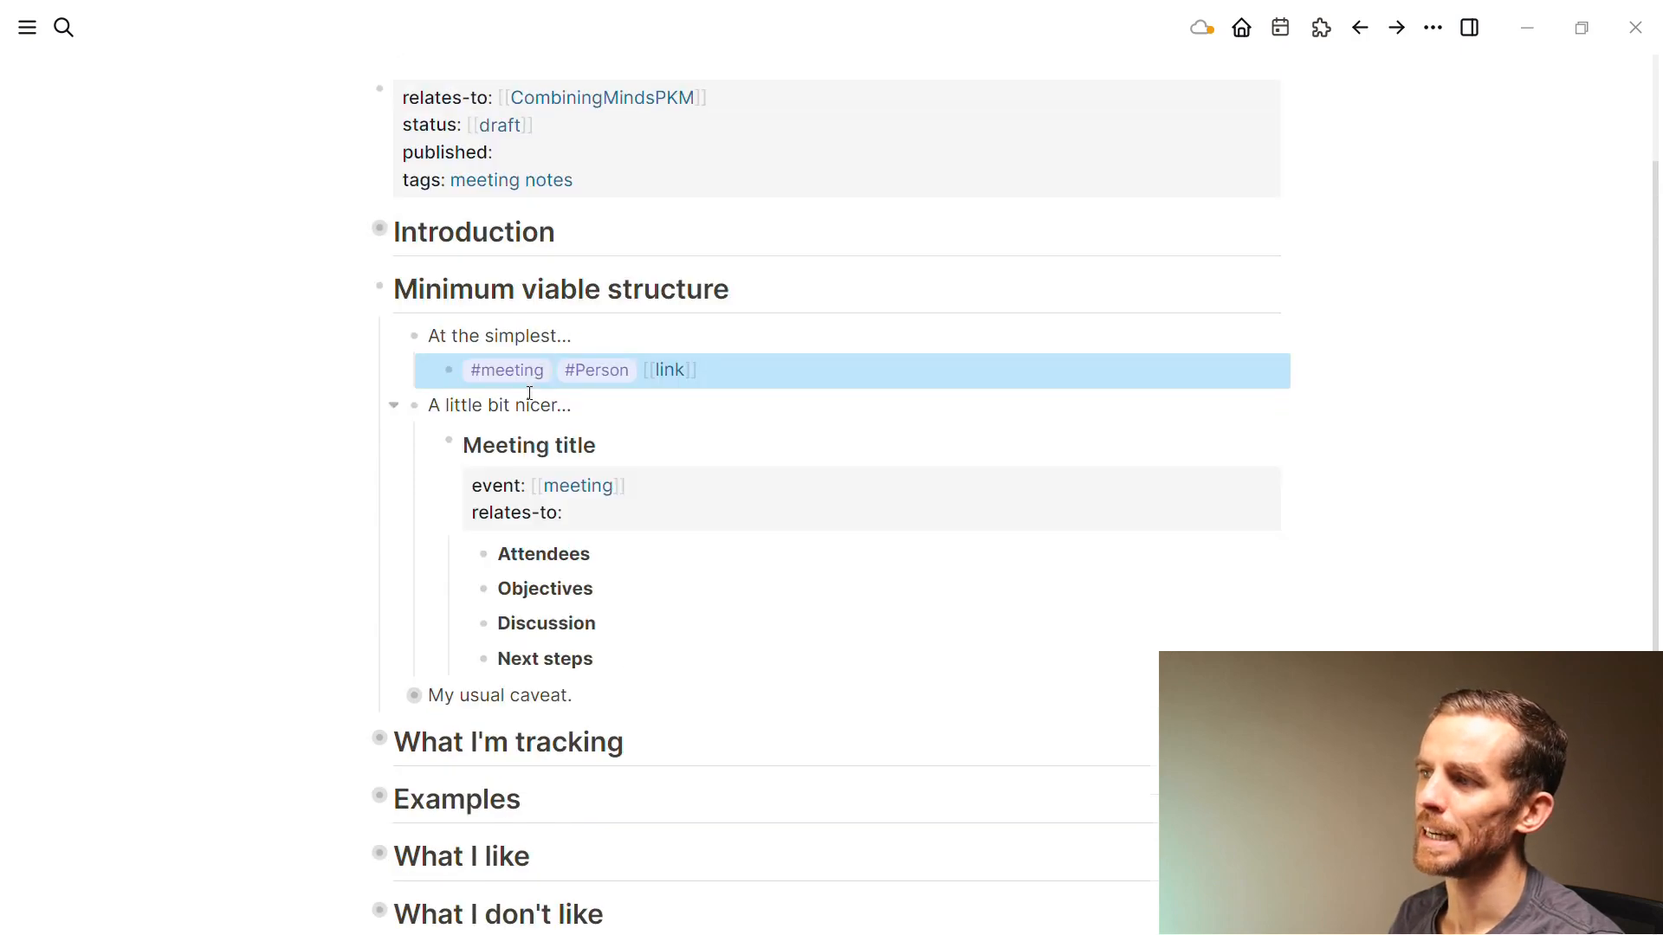
left_click(394, 407)
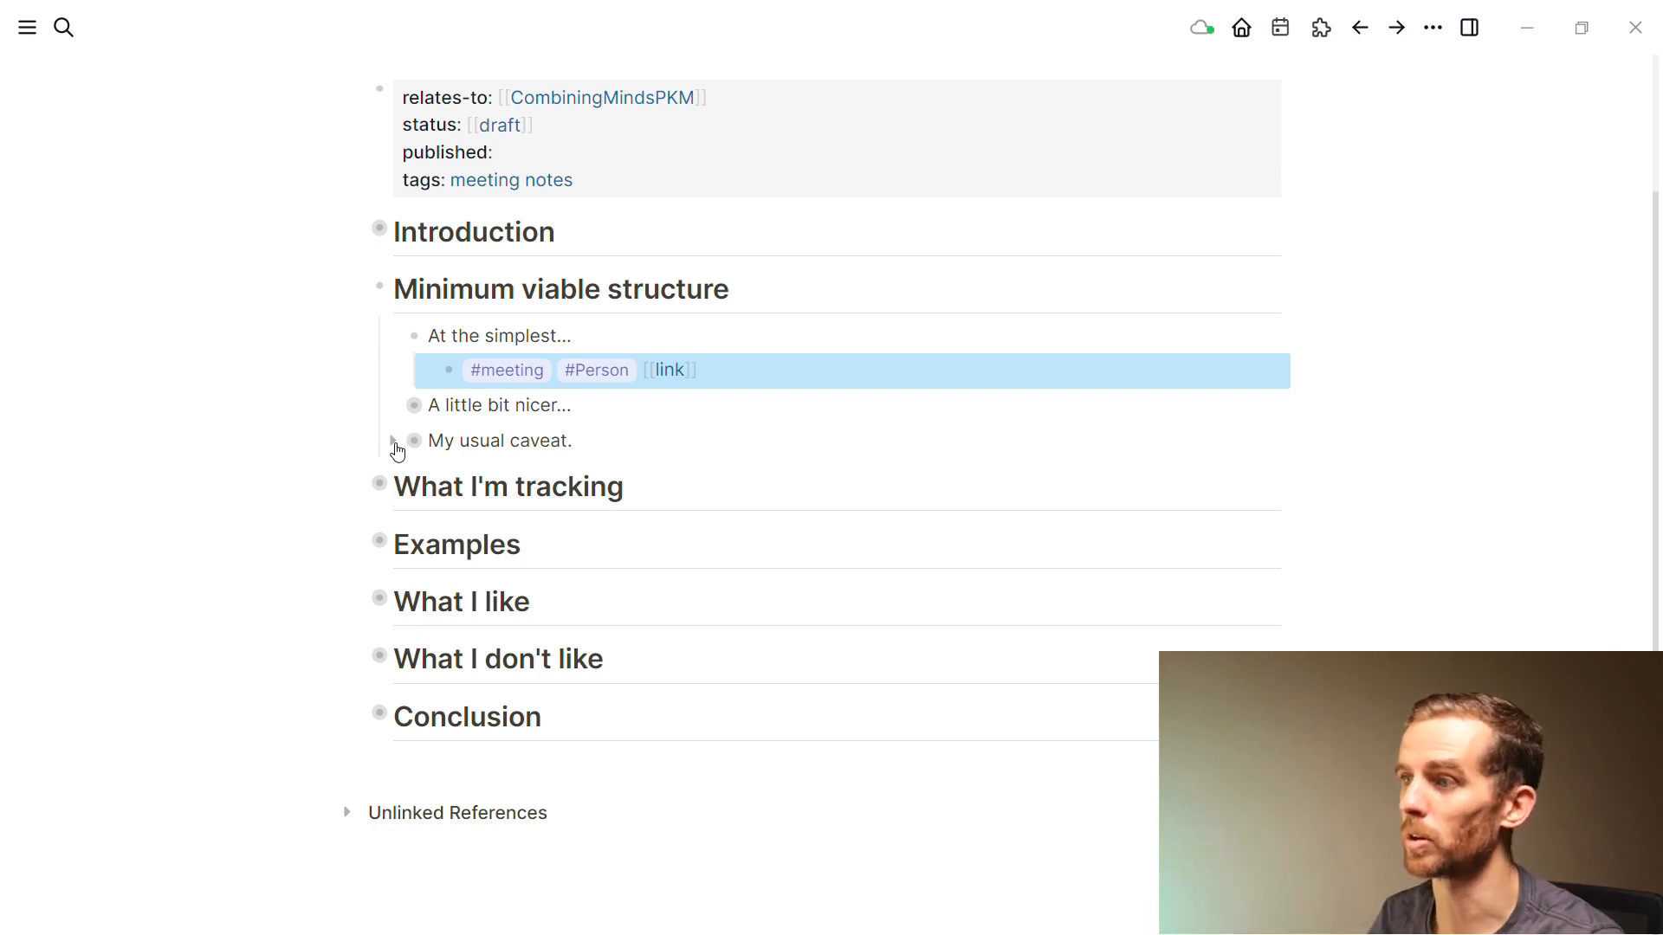
Collapse Minimum viable structure, expand What I'm tracking, and fold Personal notes and insights and Decisions
left_click(360, 289)
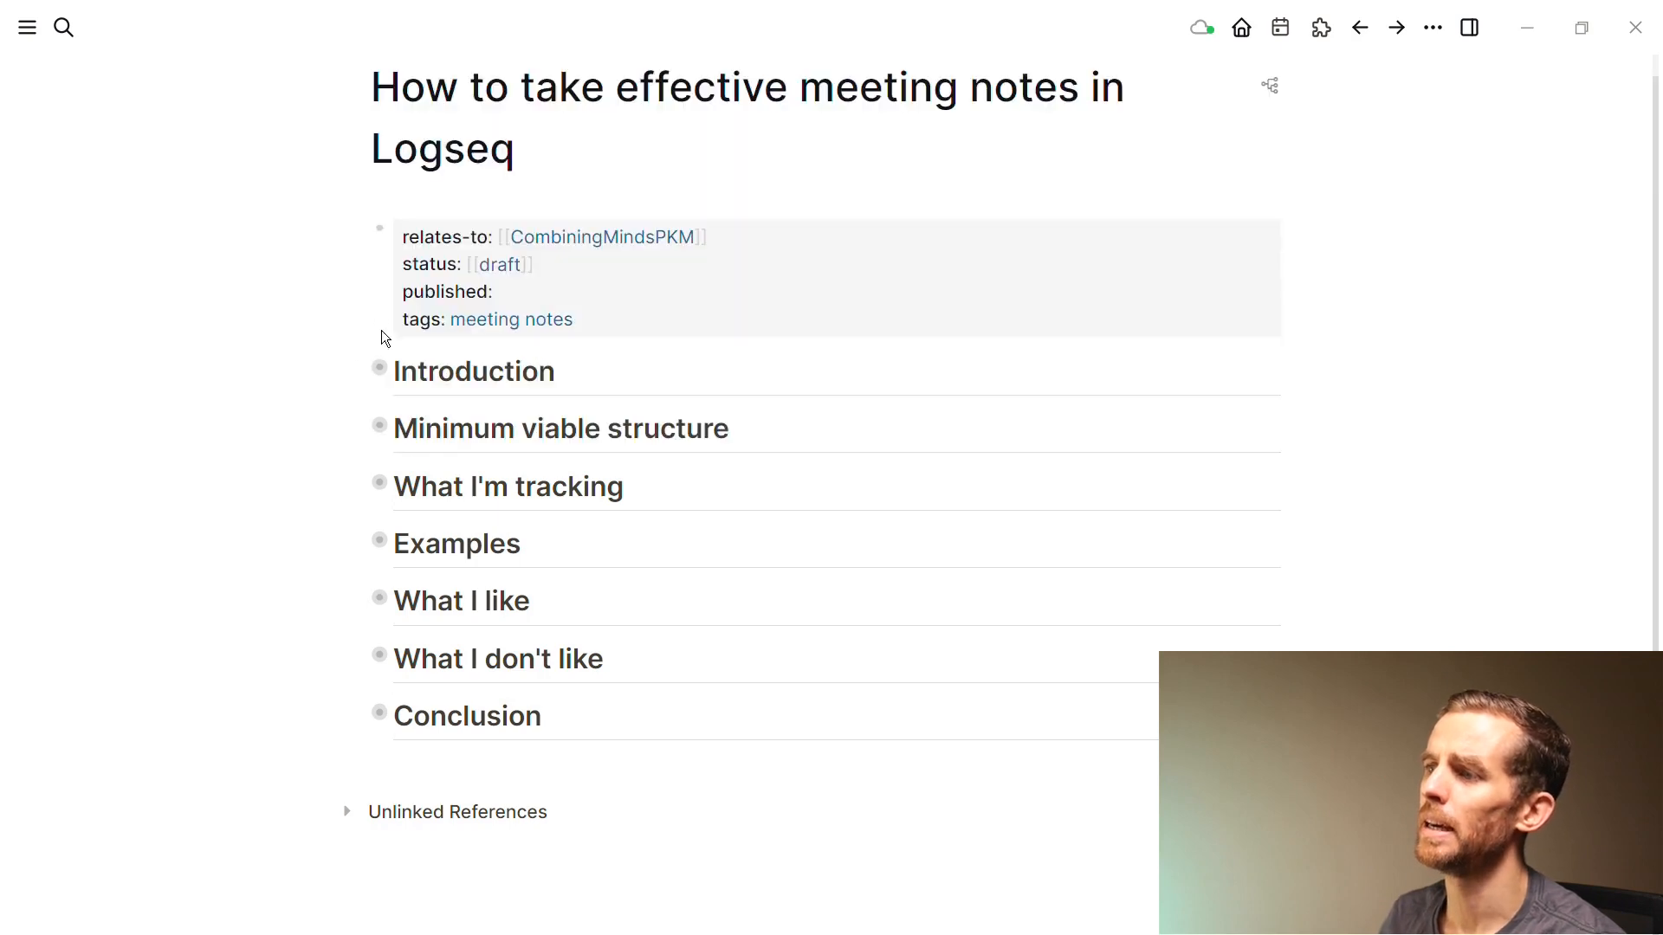
left_click(359, 484)
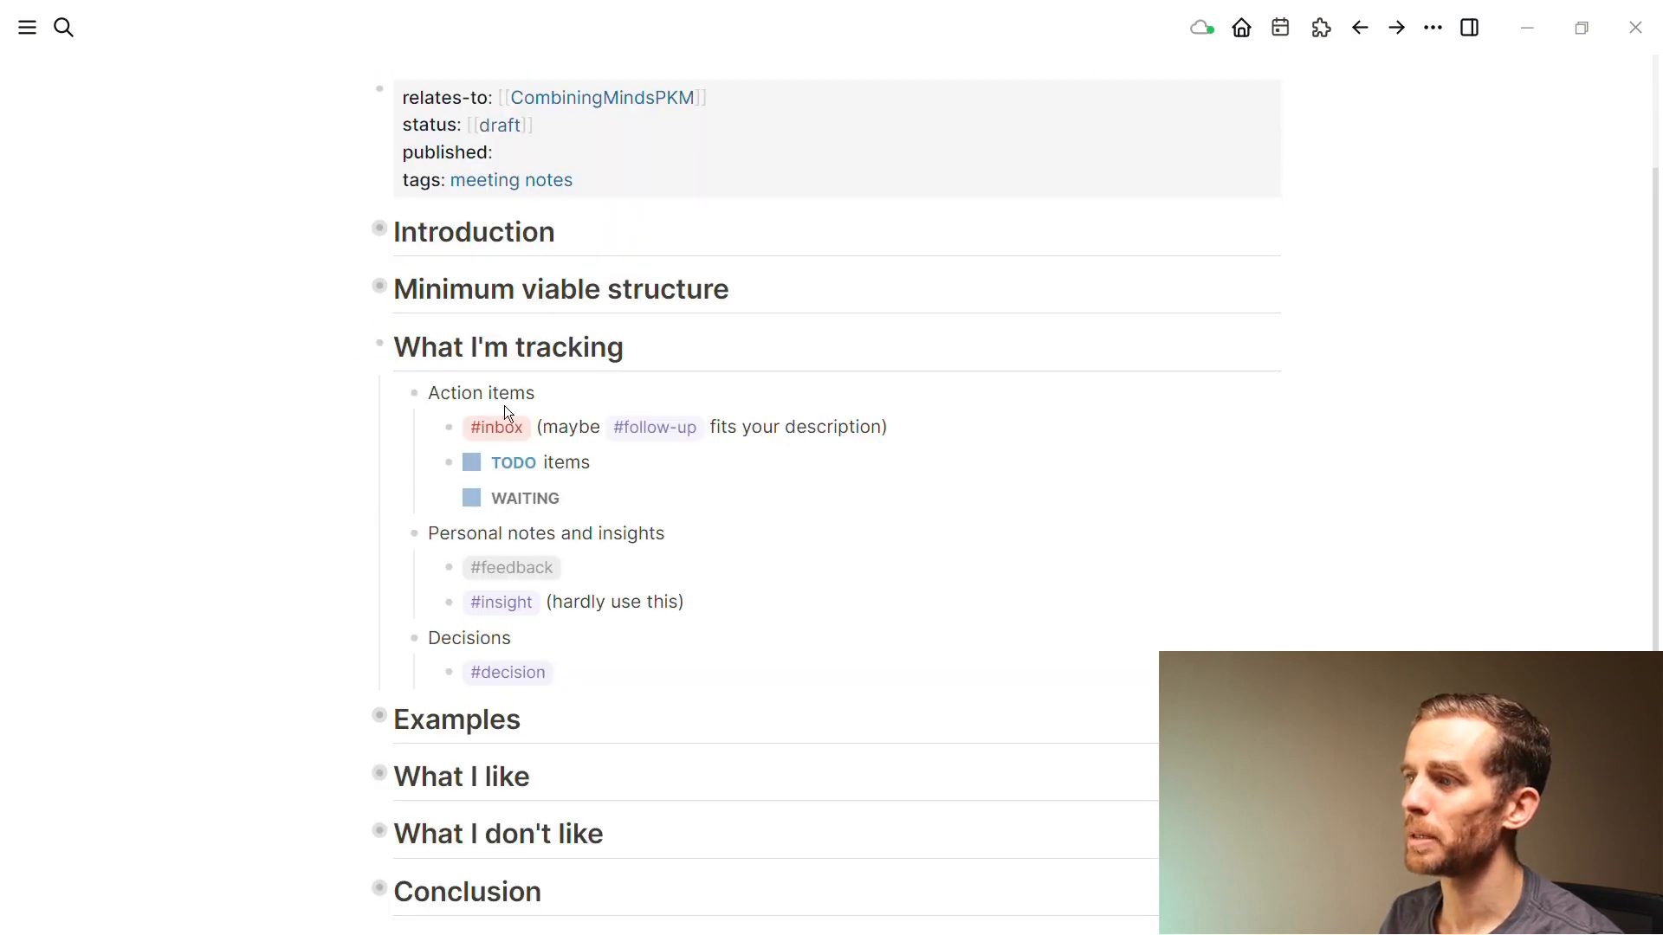
left_click(397, 543)
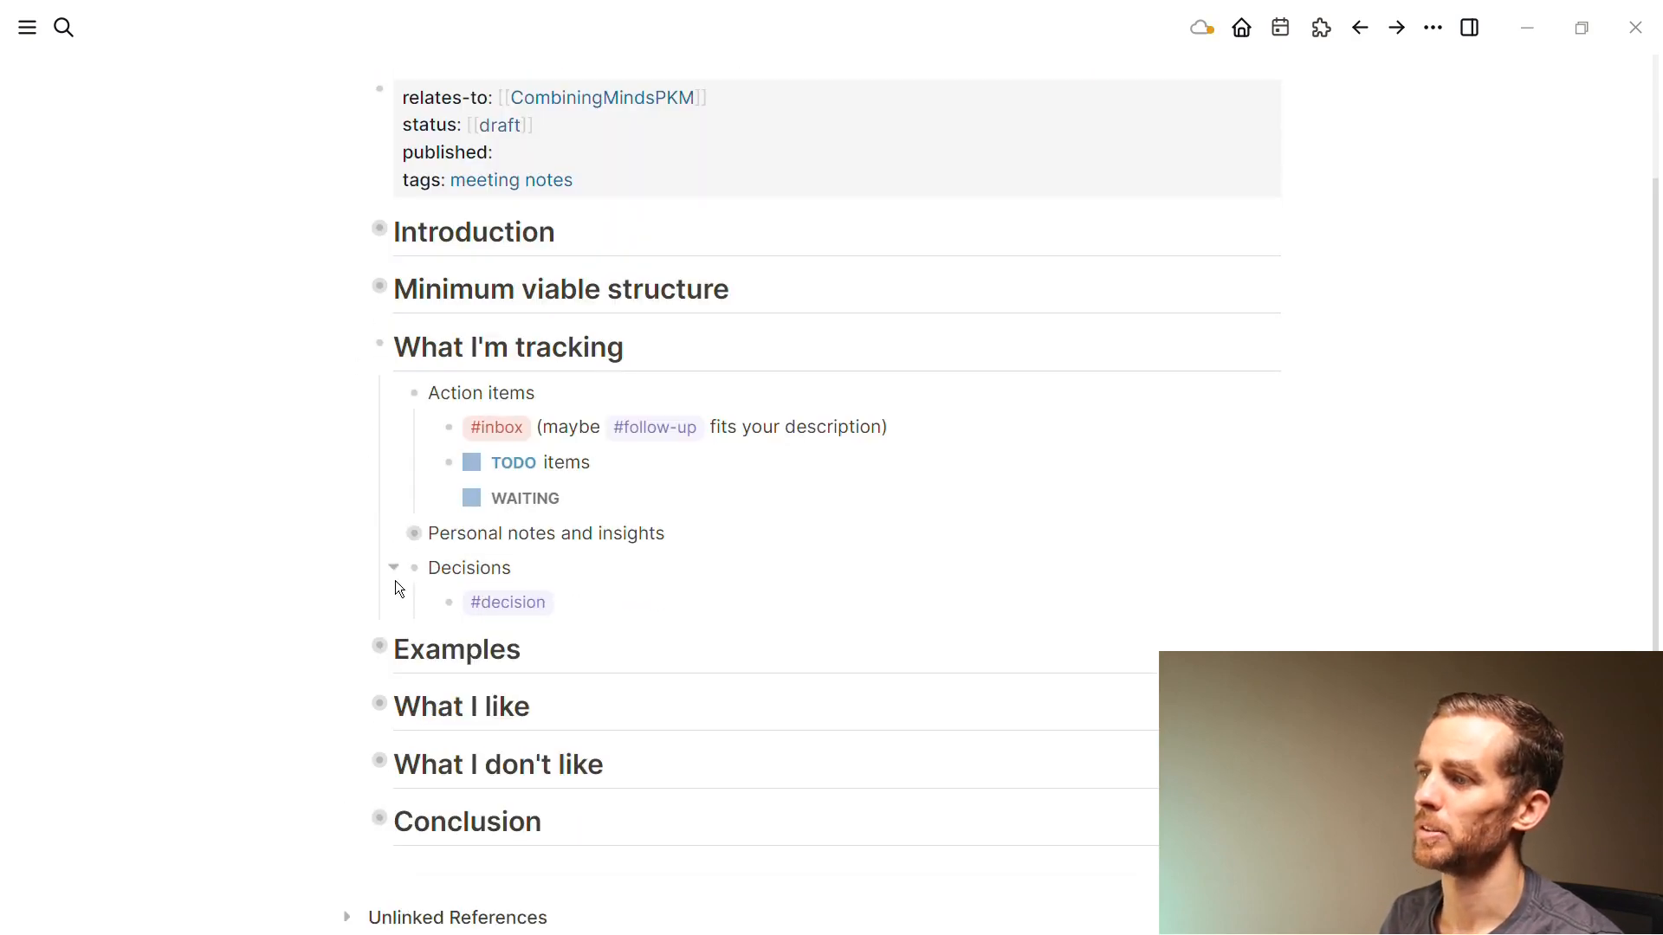
left_click(398, 568)
scroll(504, 488, "down", 2)
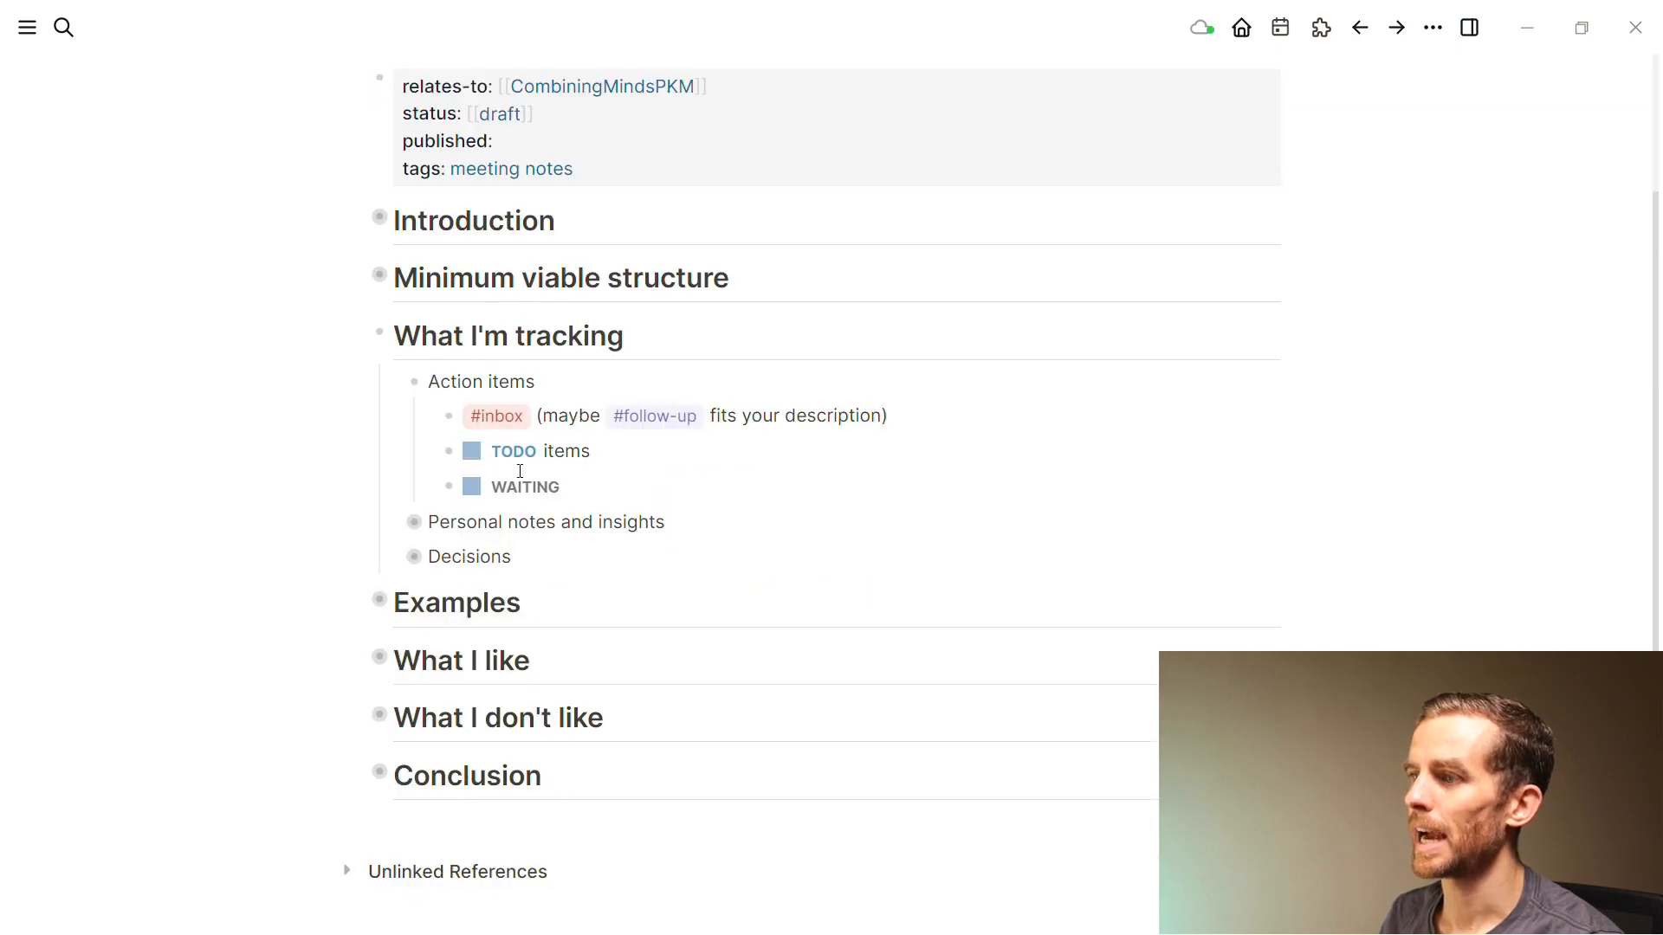
Place the cursor right after #inbox in the Action items entry
left_click(548, 415)
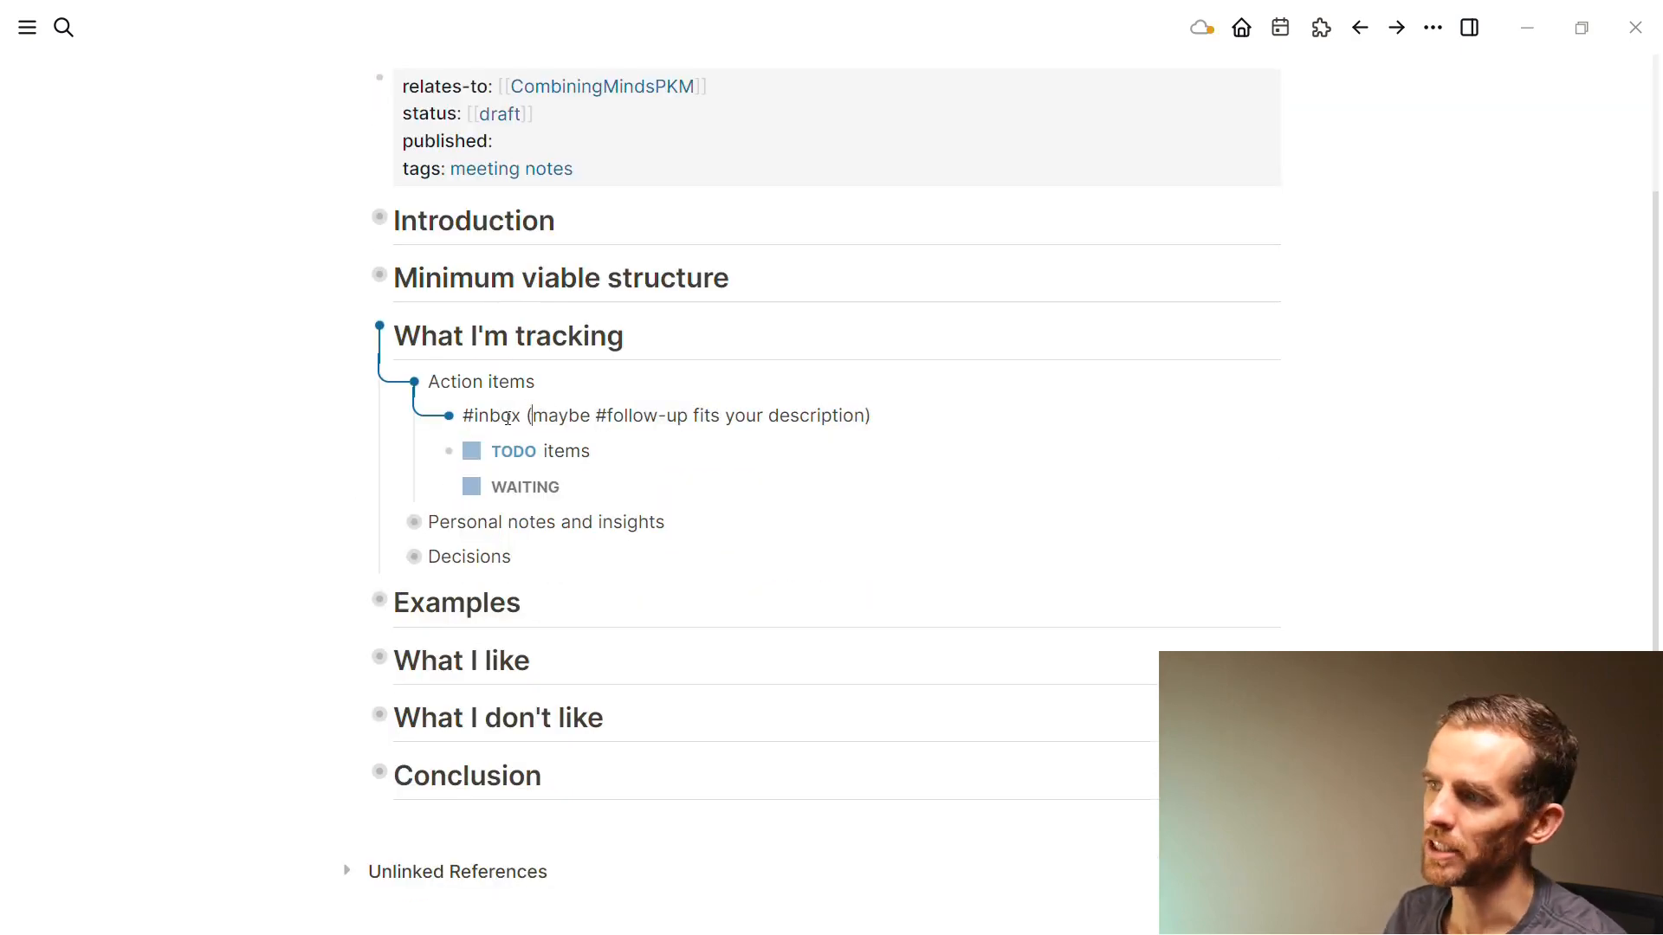
left_click(668, 452)
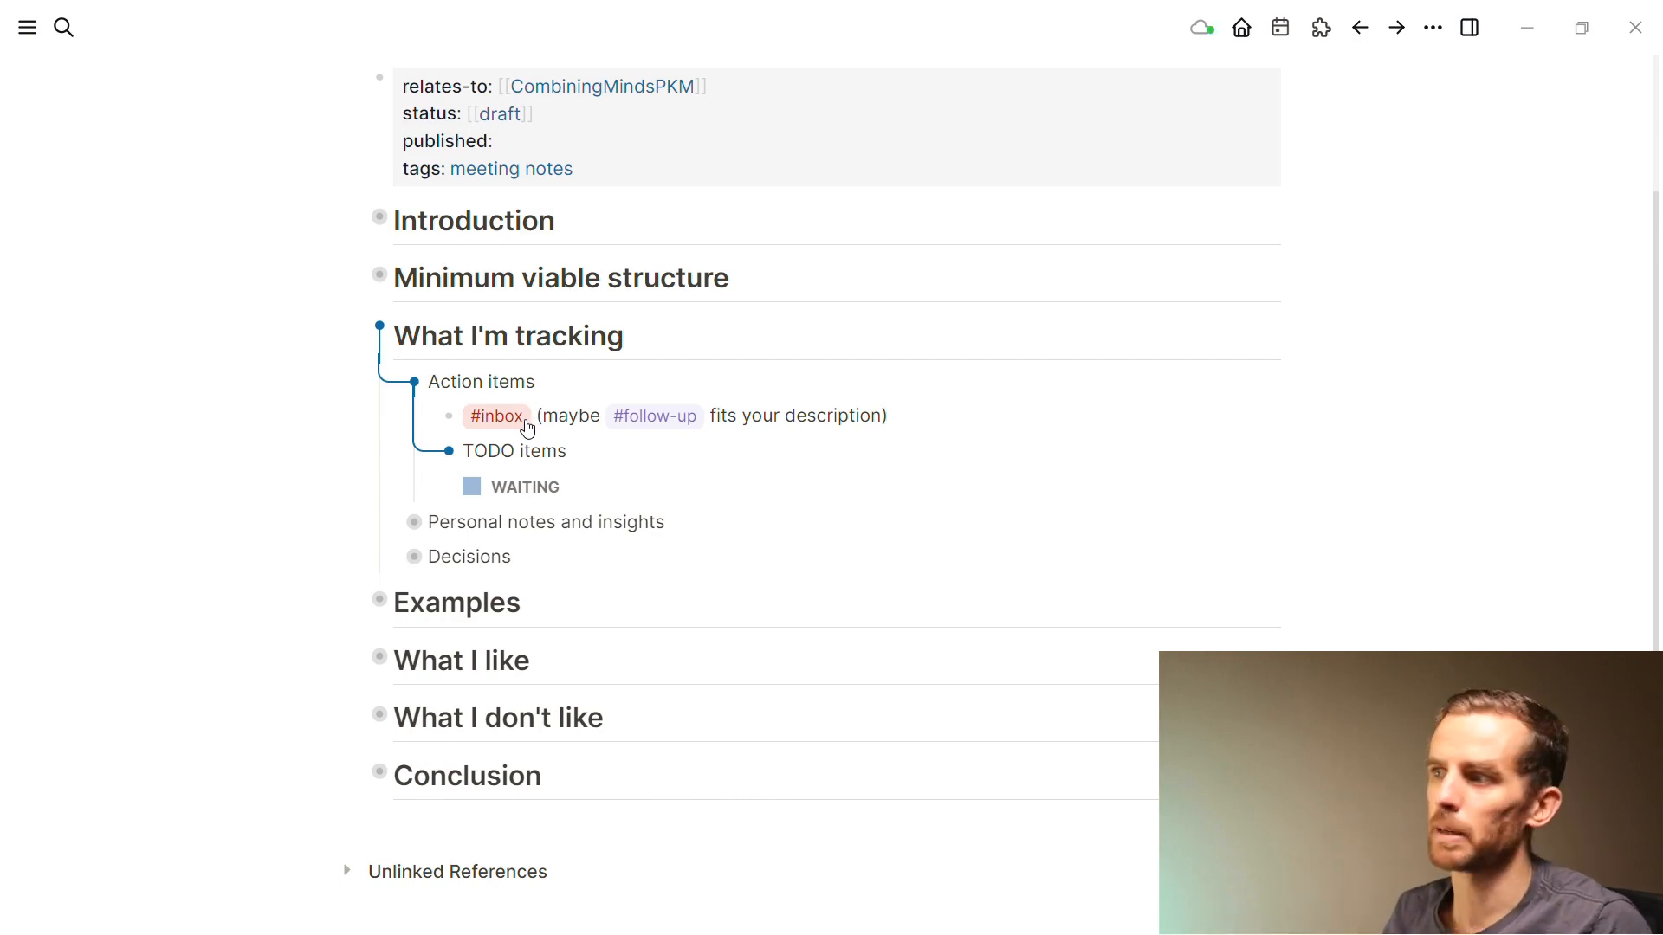
left_click(530, 417)
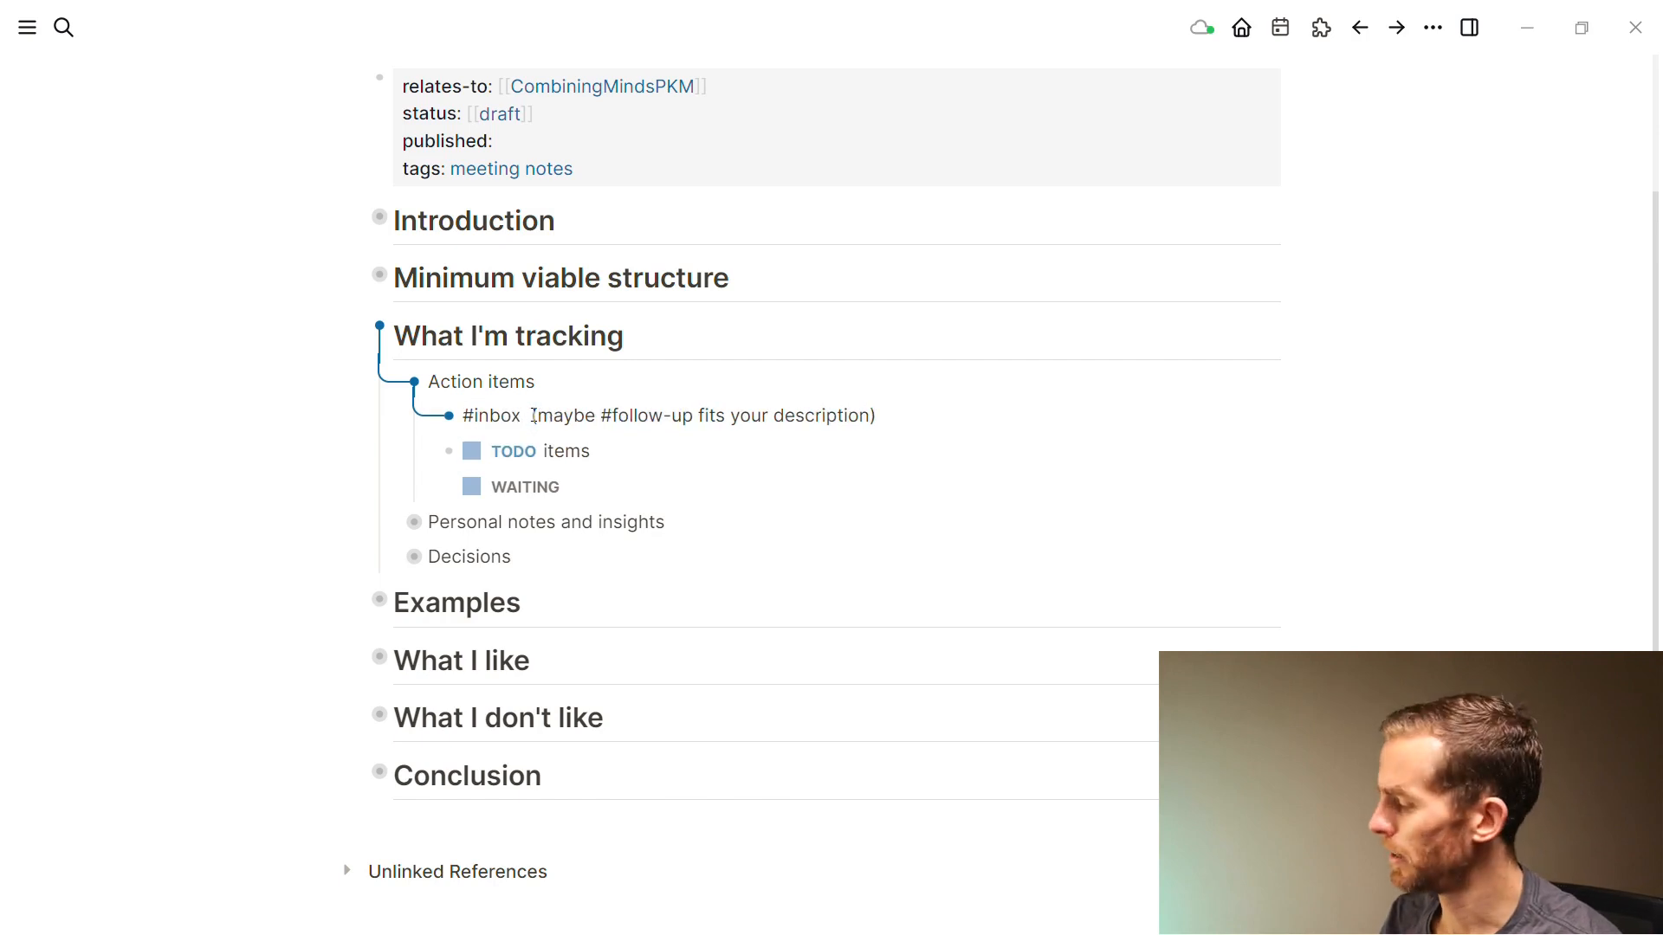
Add a person's name tag right after #inbox in the action item
type("#John")
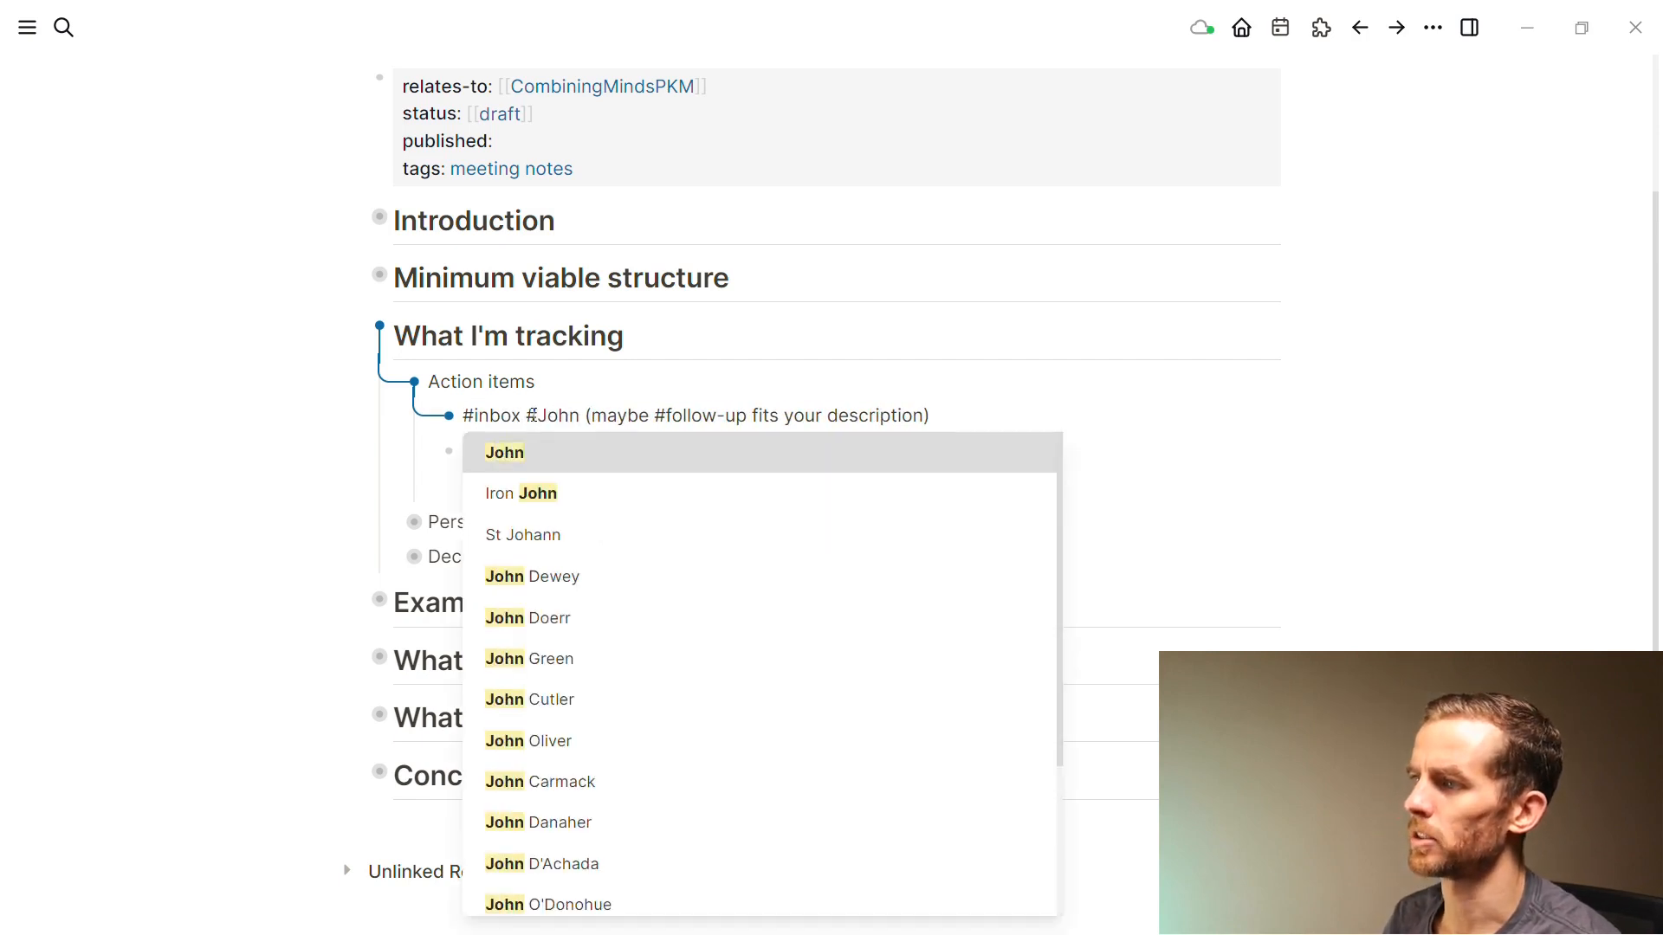
key("Escape")
key("Escape")
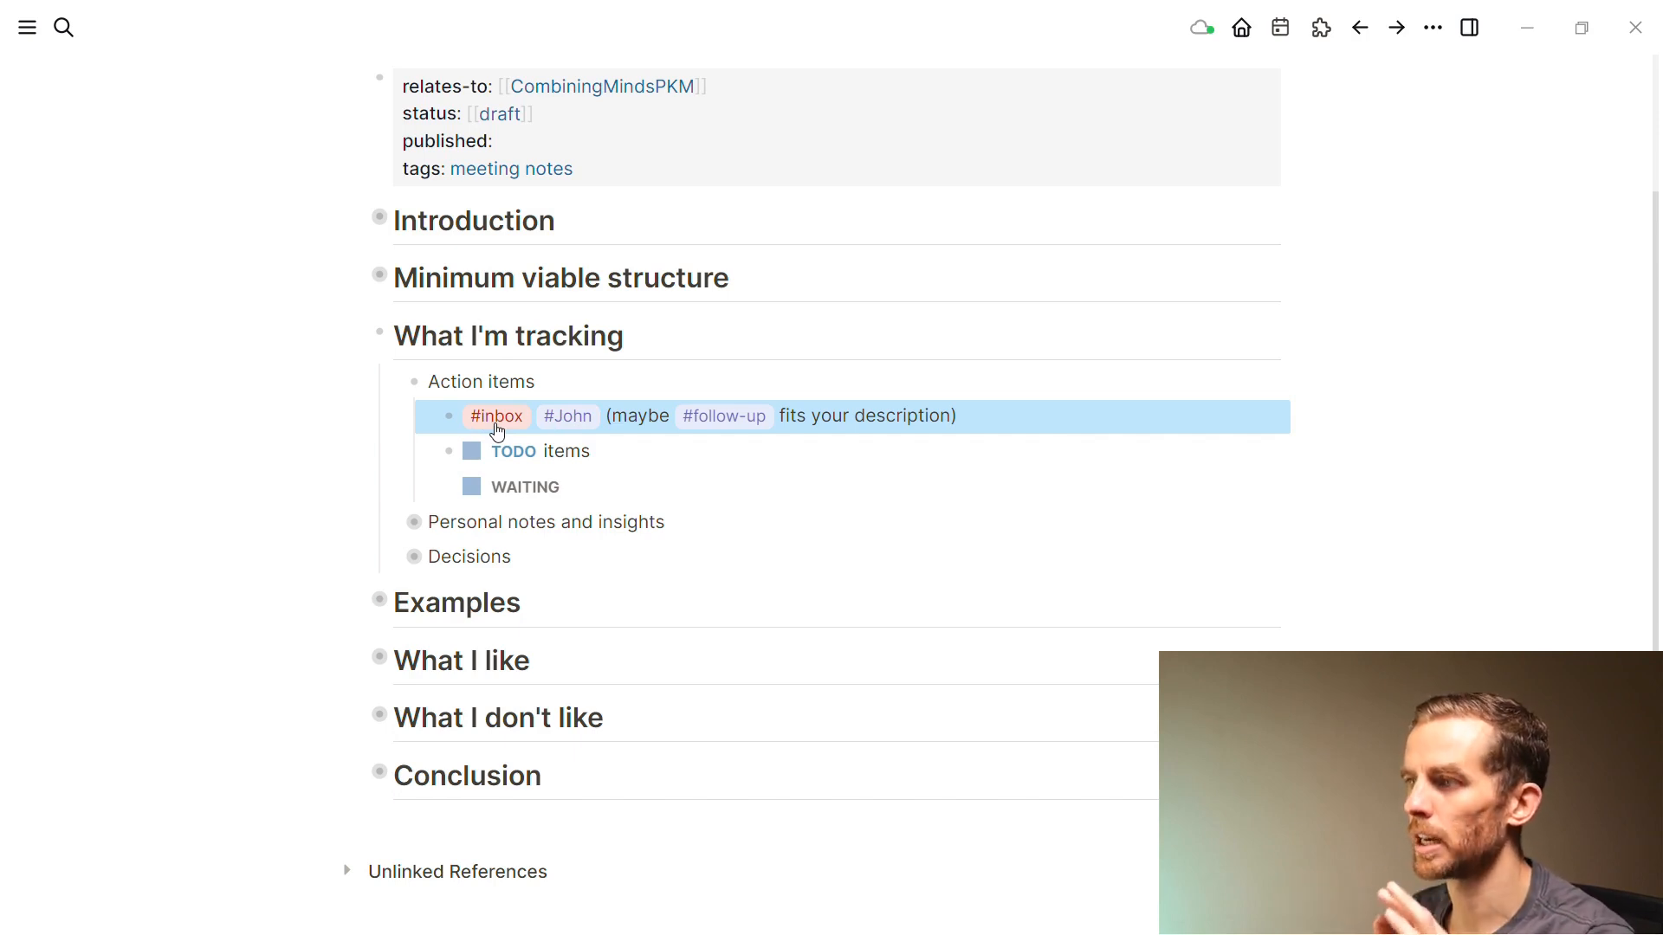
left_click(602, 449)
Create an empty TODO via /todo, then a TODO task 'This thing' below TODO items
key("Return")
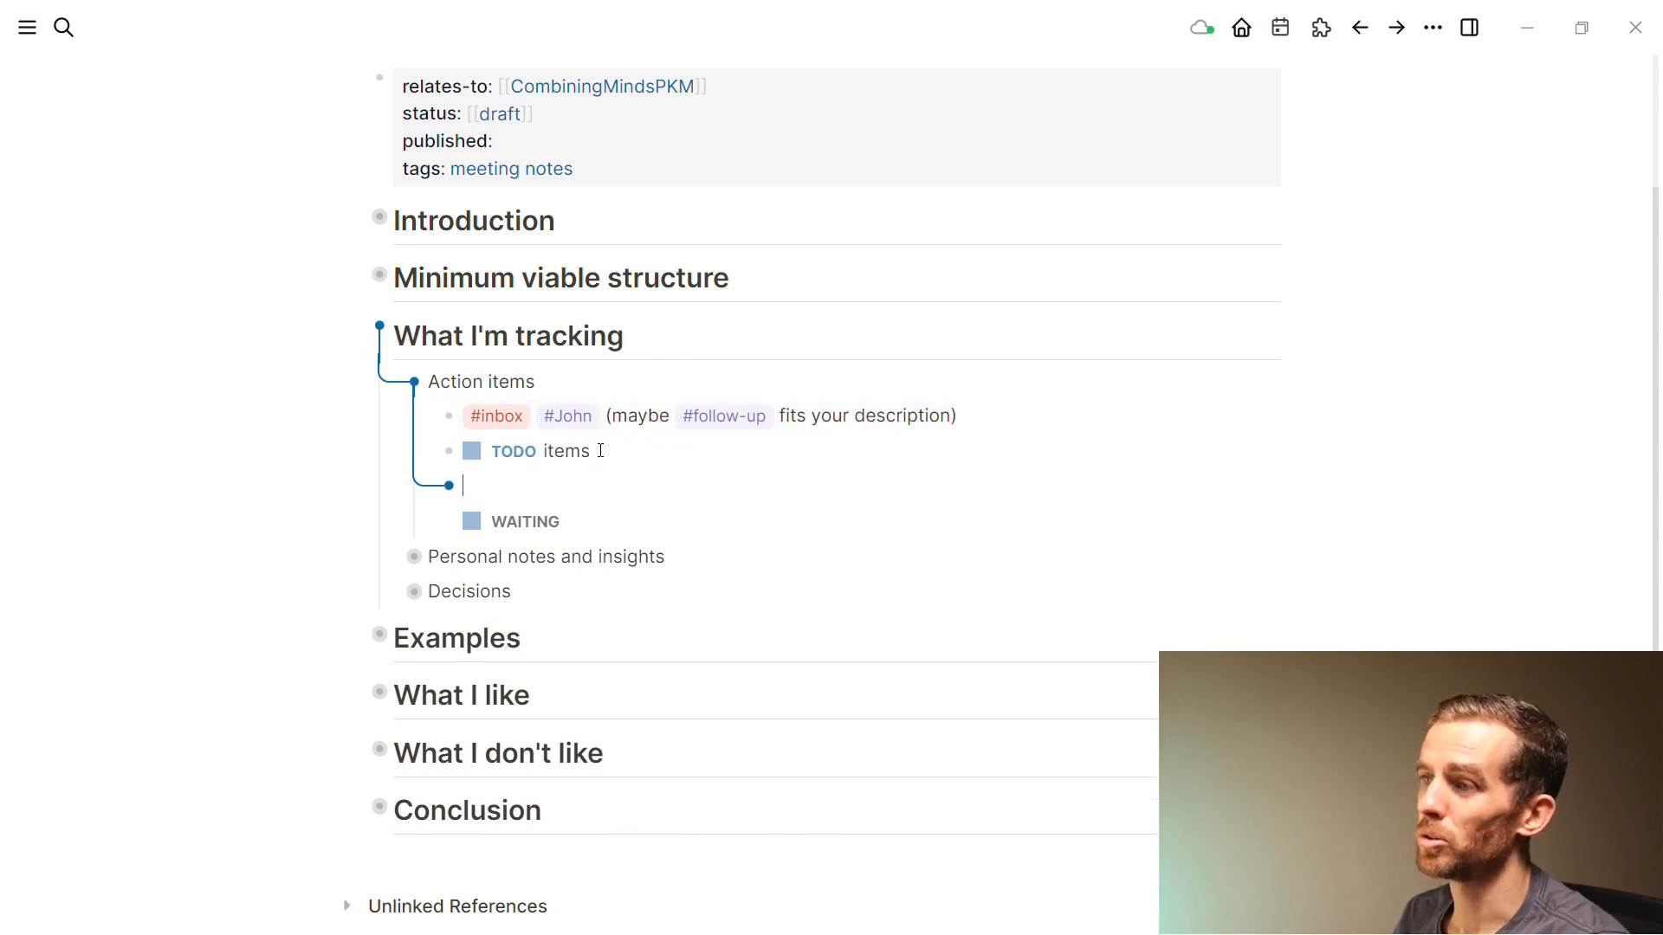
type("/tod")
key("Return")
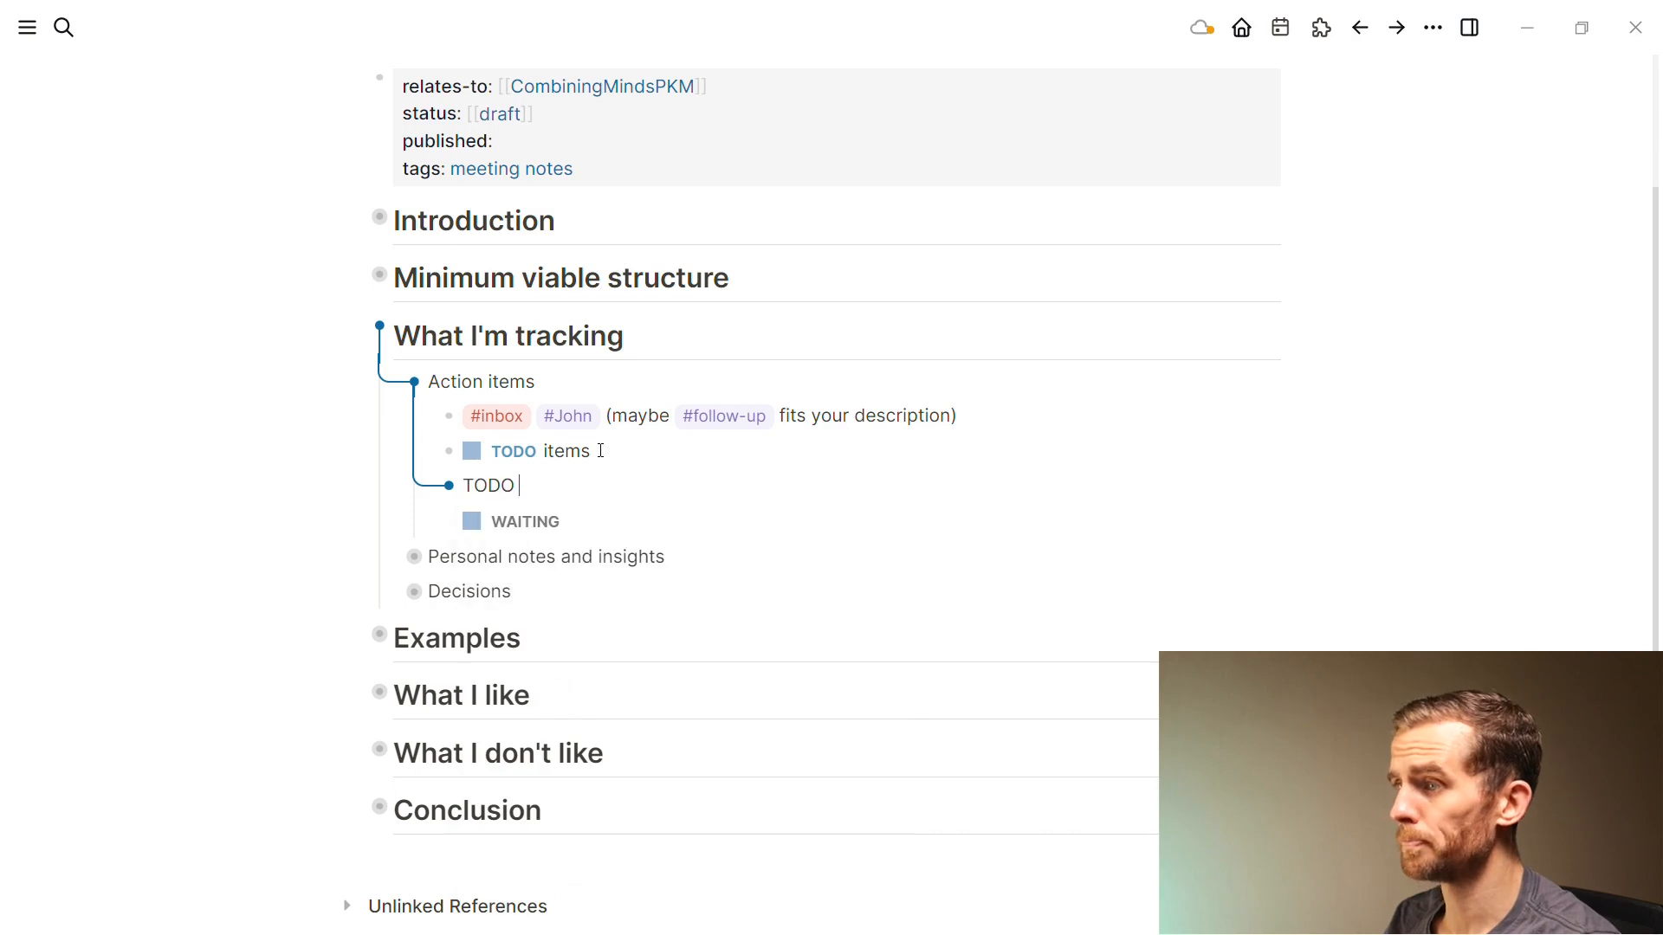
key("Return")
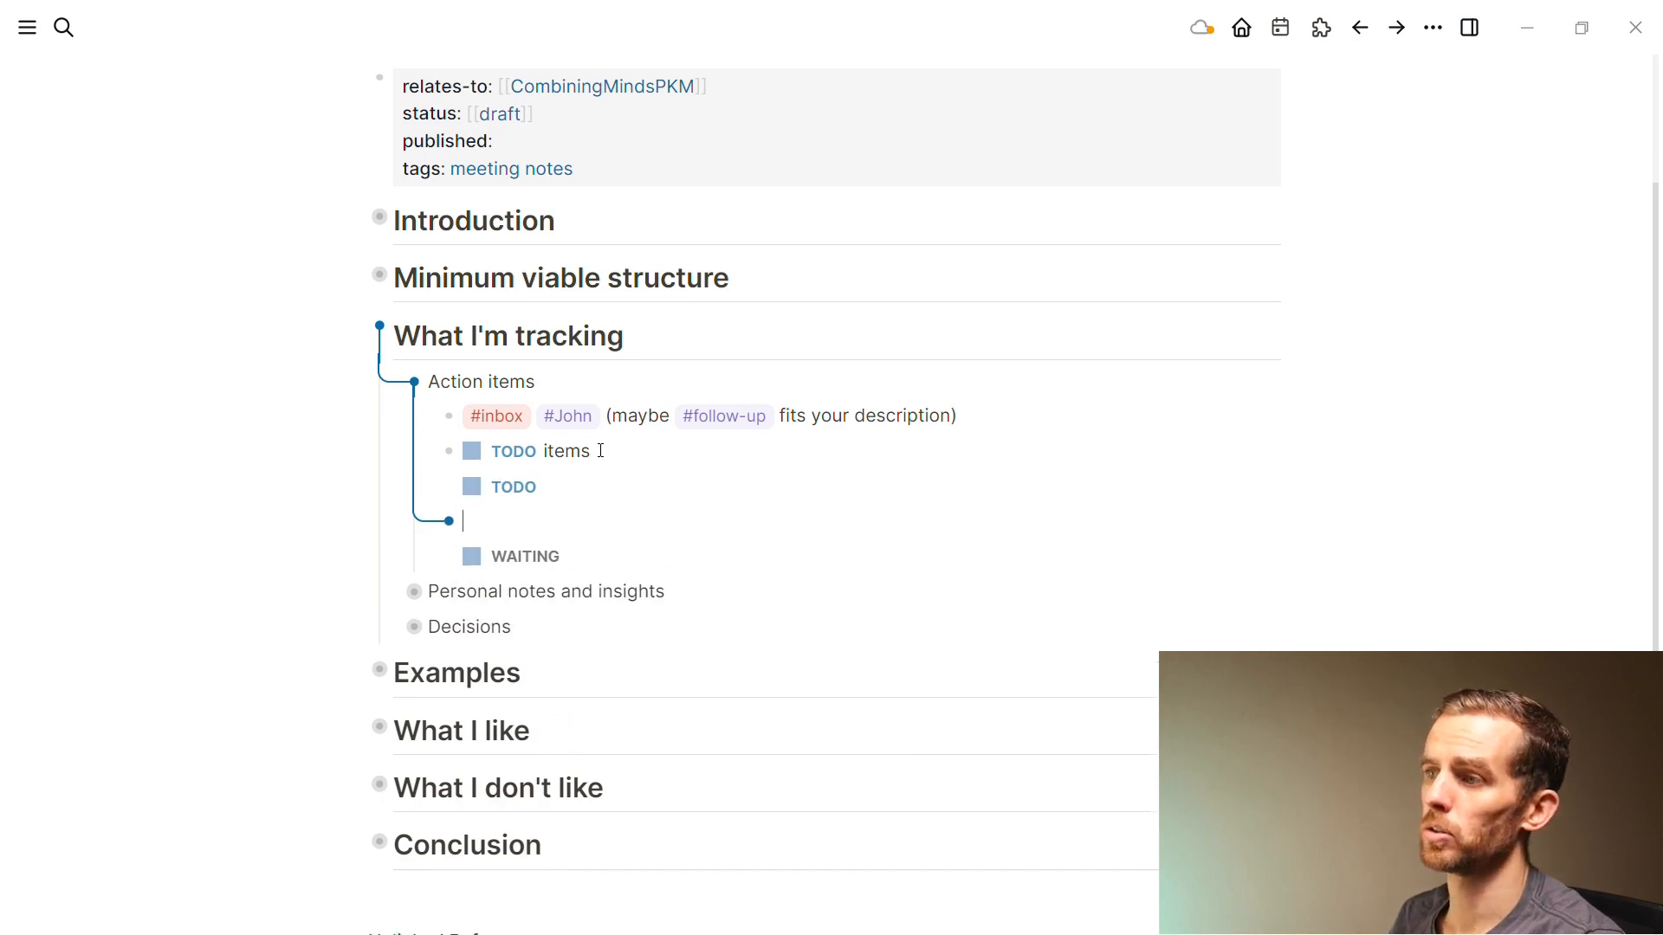
key("ctrl+Return")
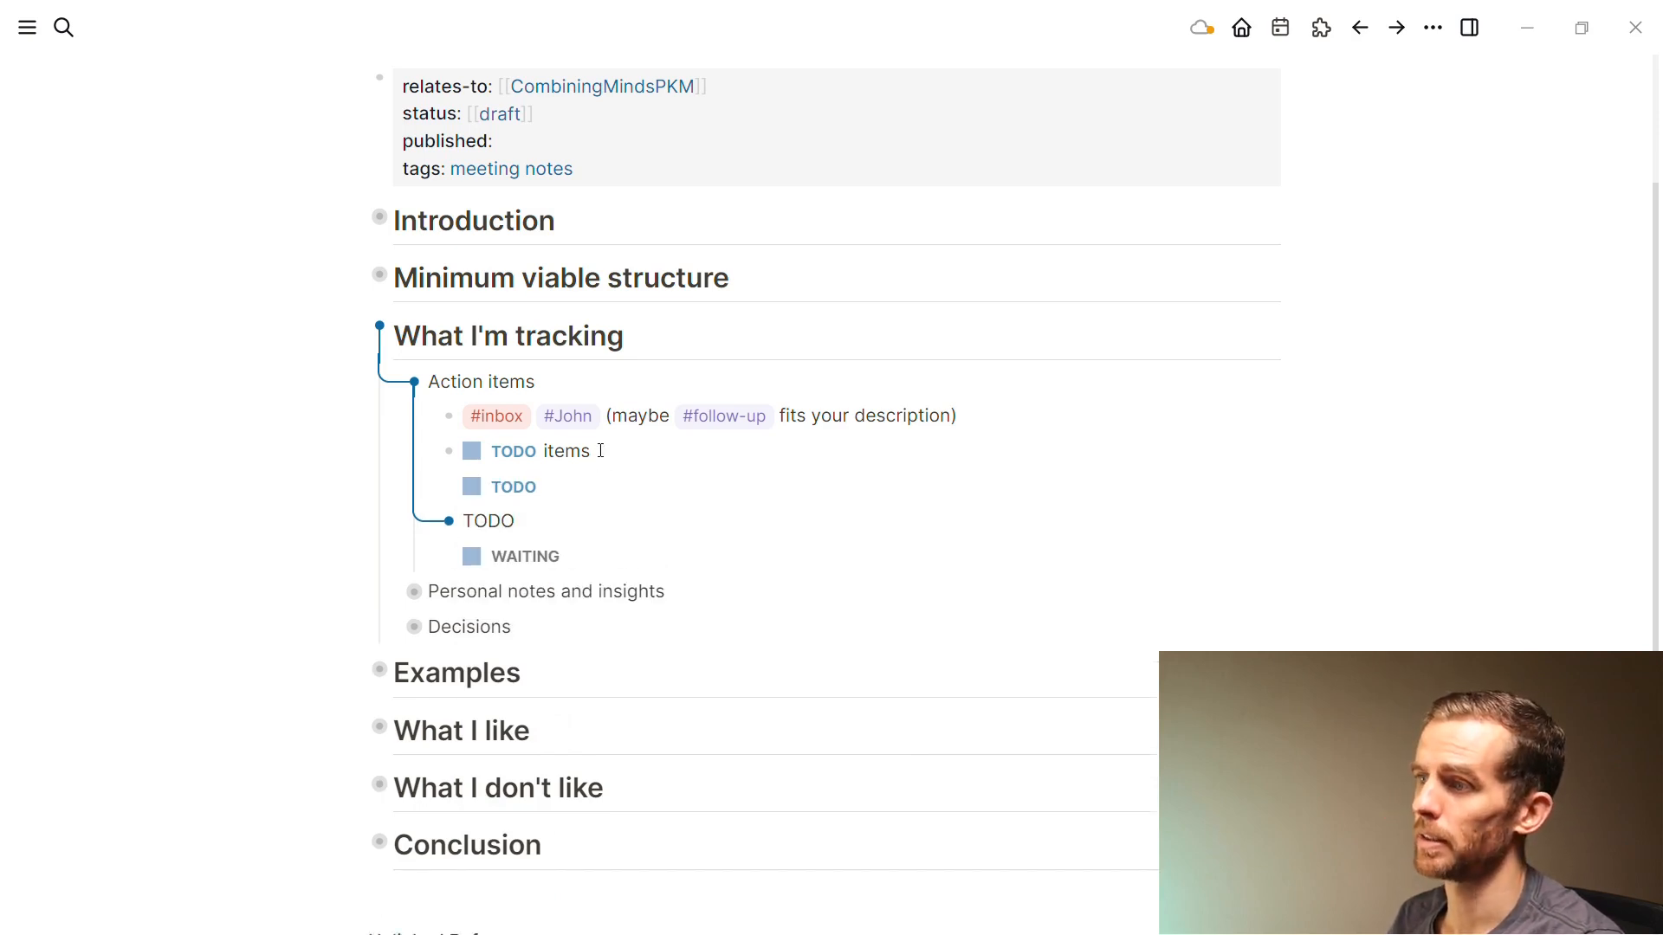
type("This thing")
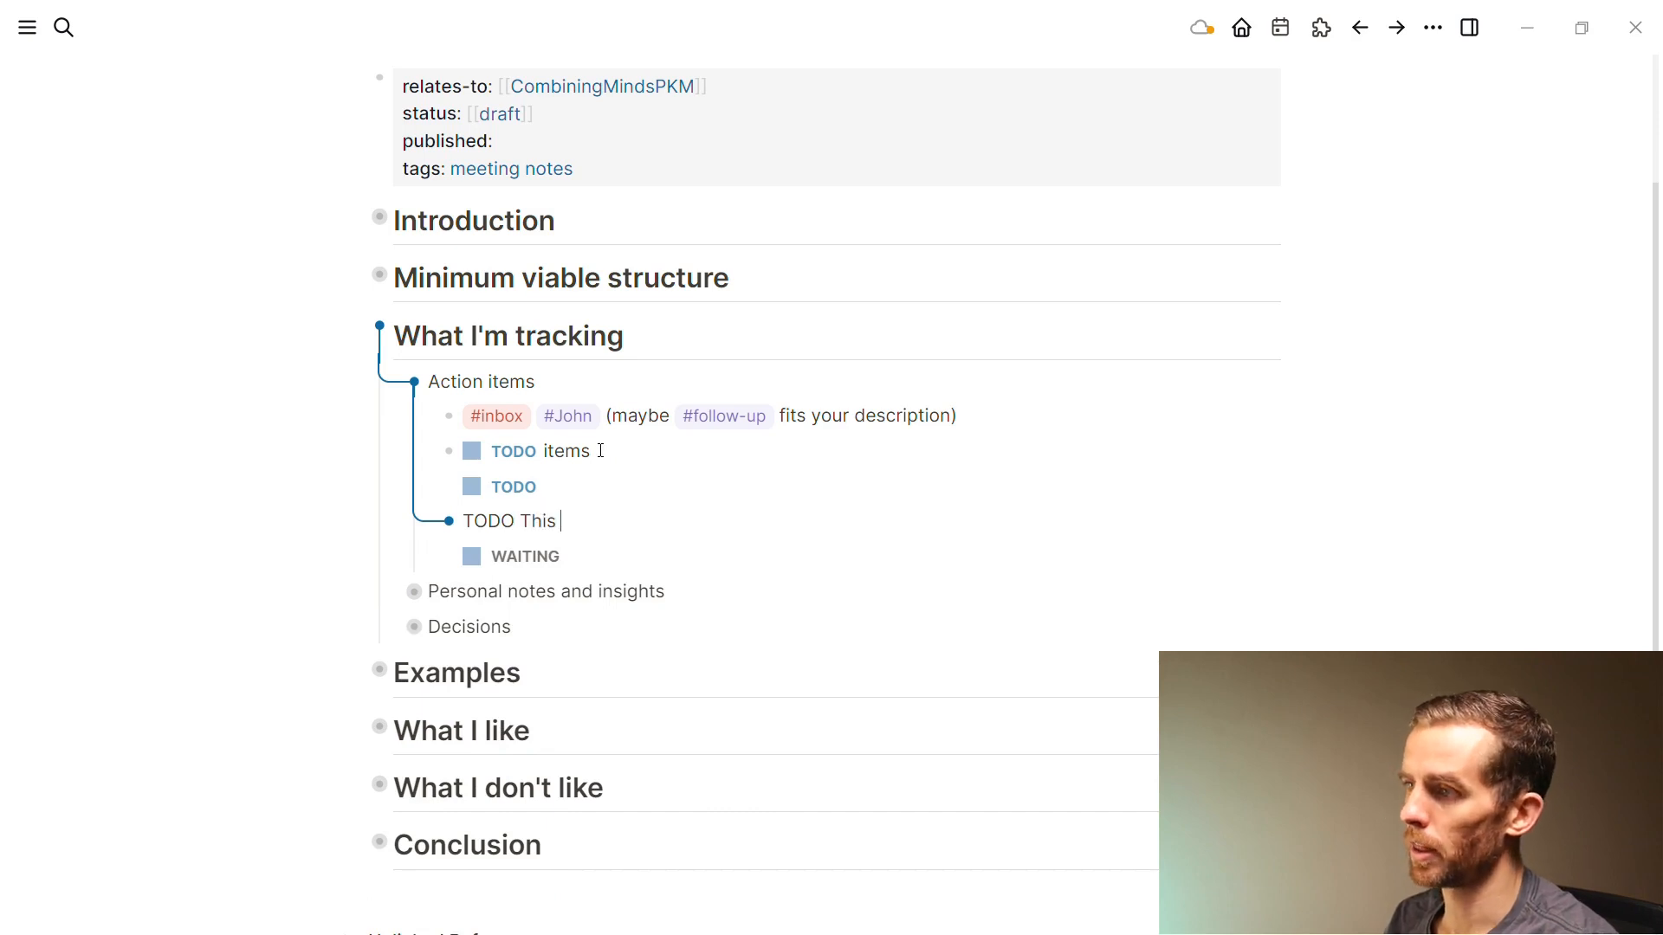
key("Escape")
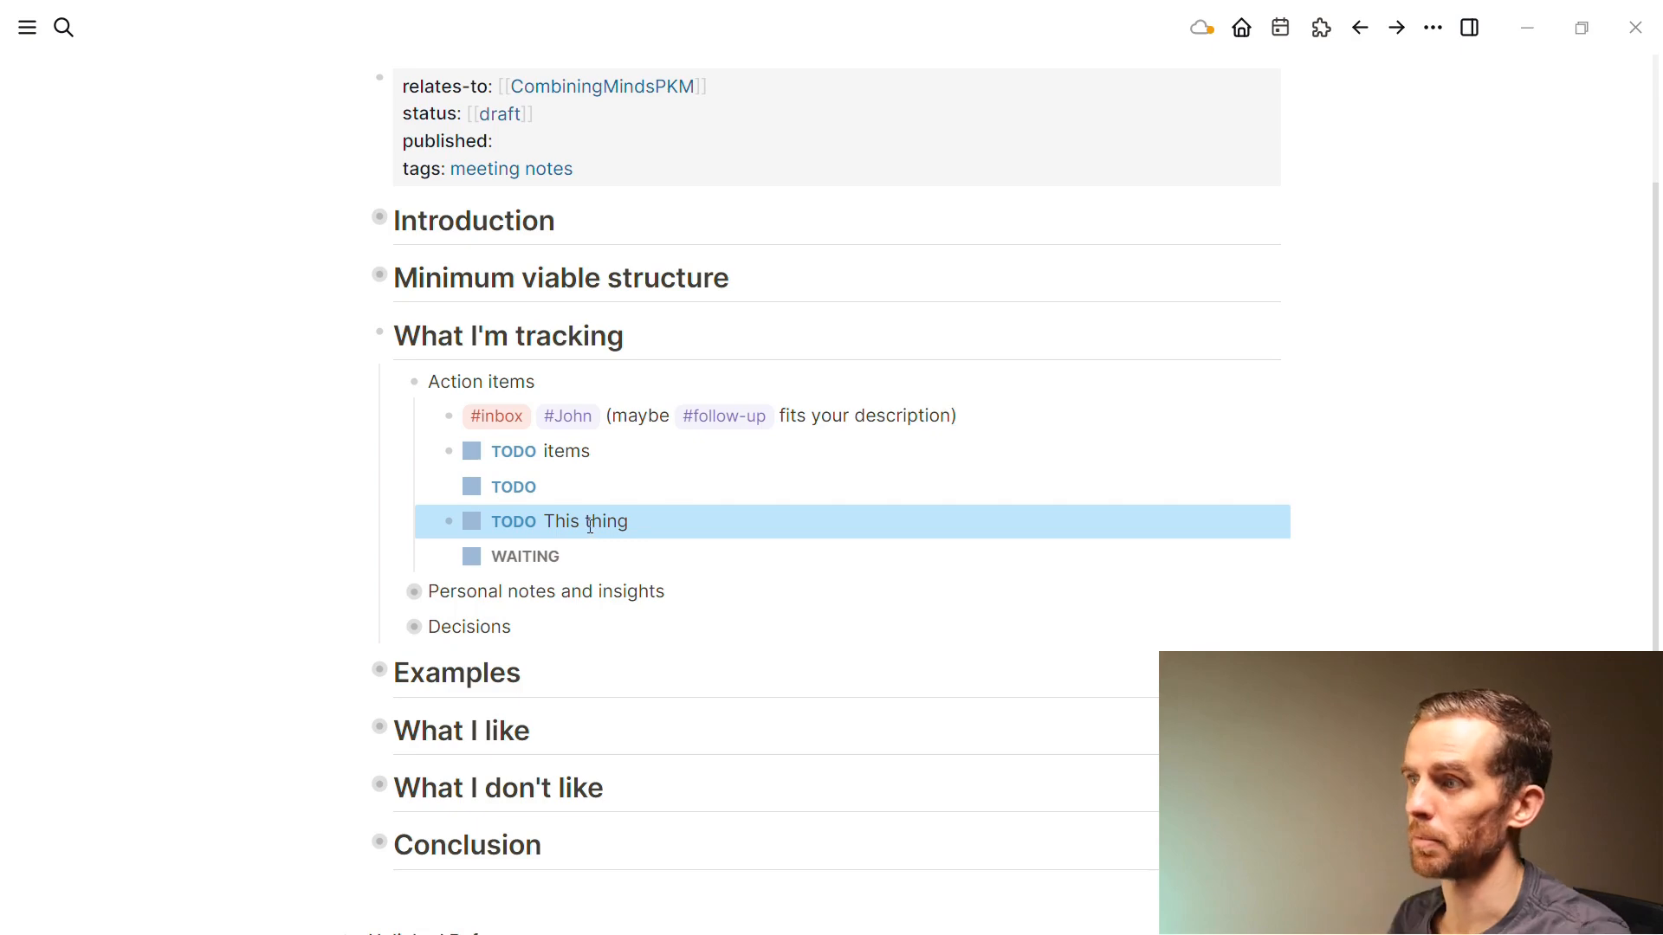
scroll(532, 473, "up", 1)
scroll(532, 473, "up", 1)
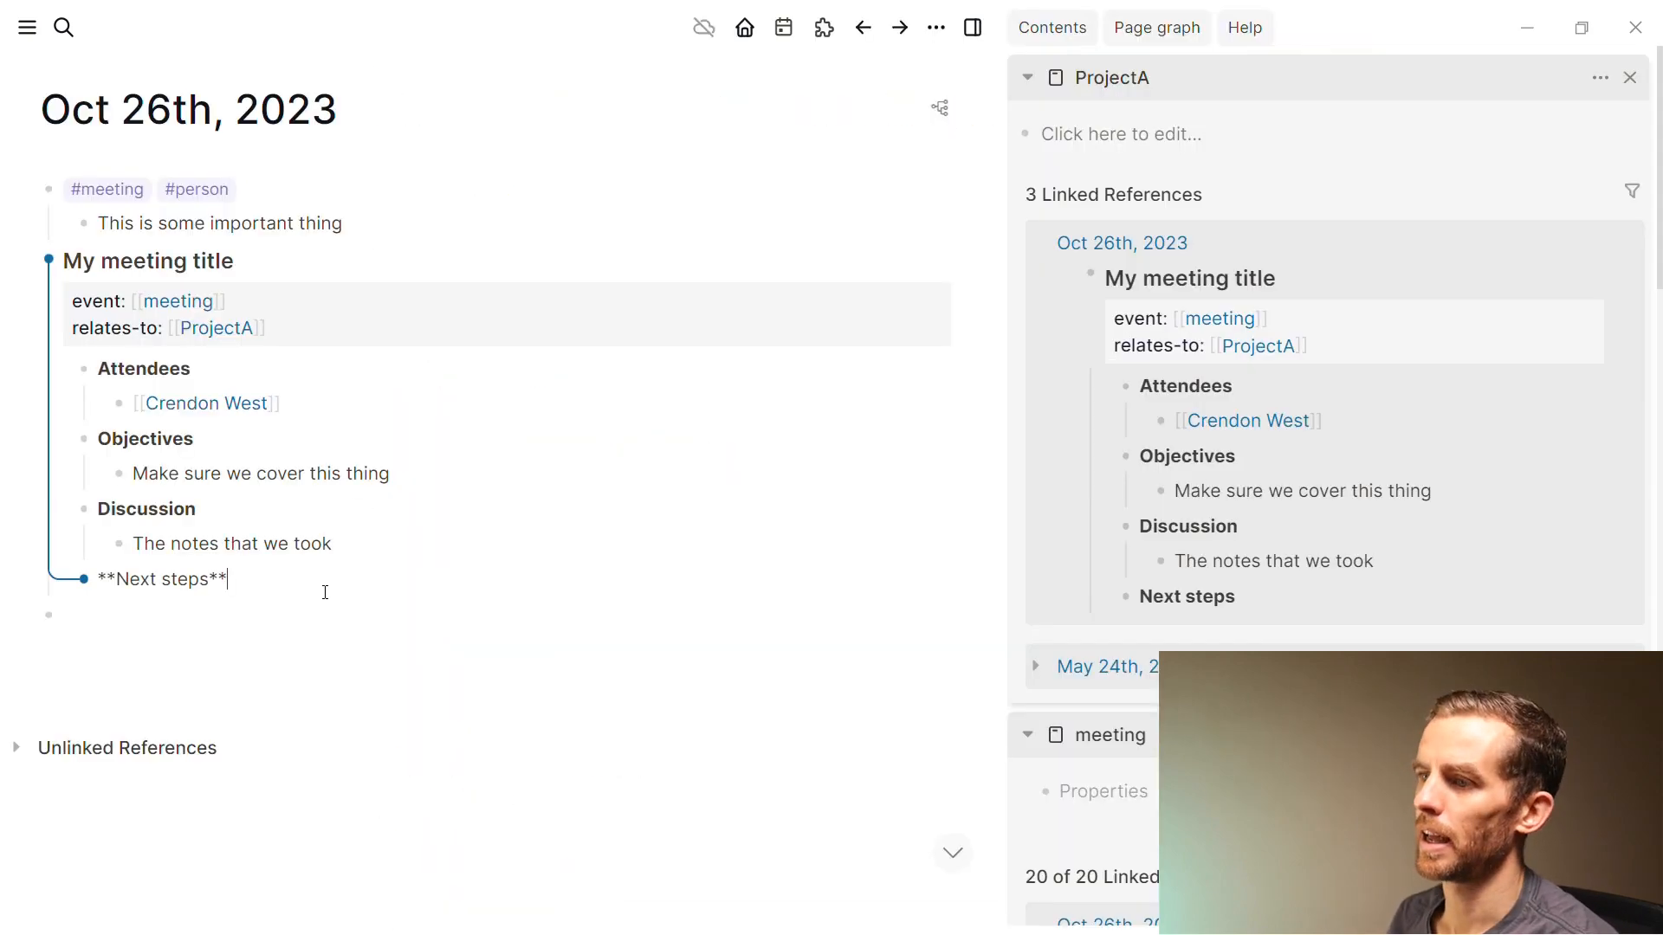
Add the indented task 'TODO This thing' under Next steps
key("Return")
key("Tab")
type("TODO This thing")
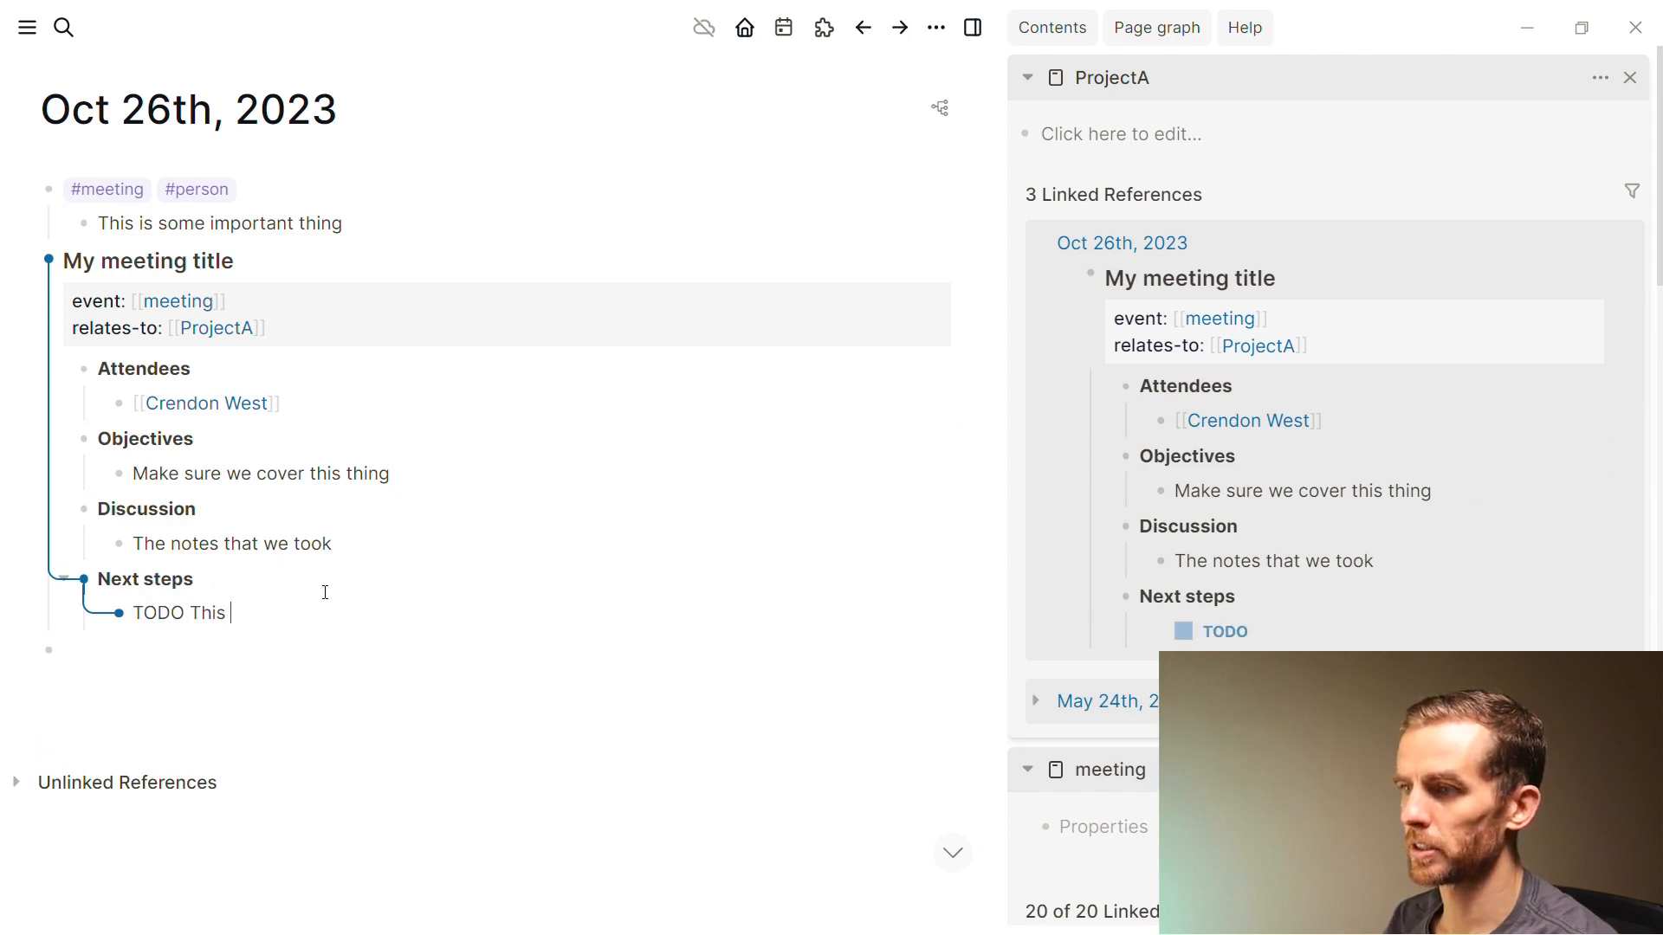
key("Escape")
left_click(308, 694)
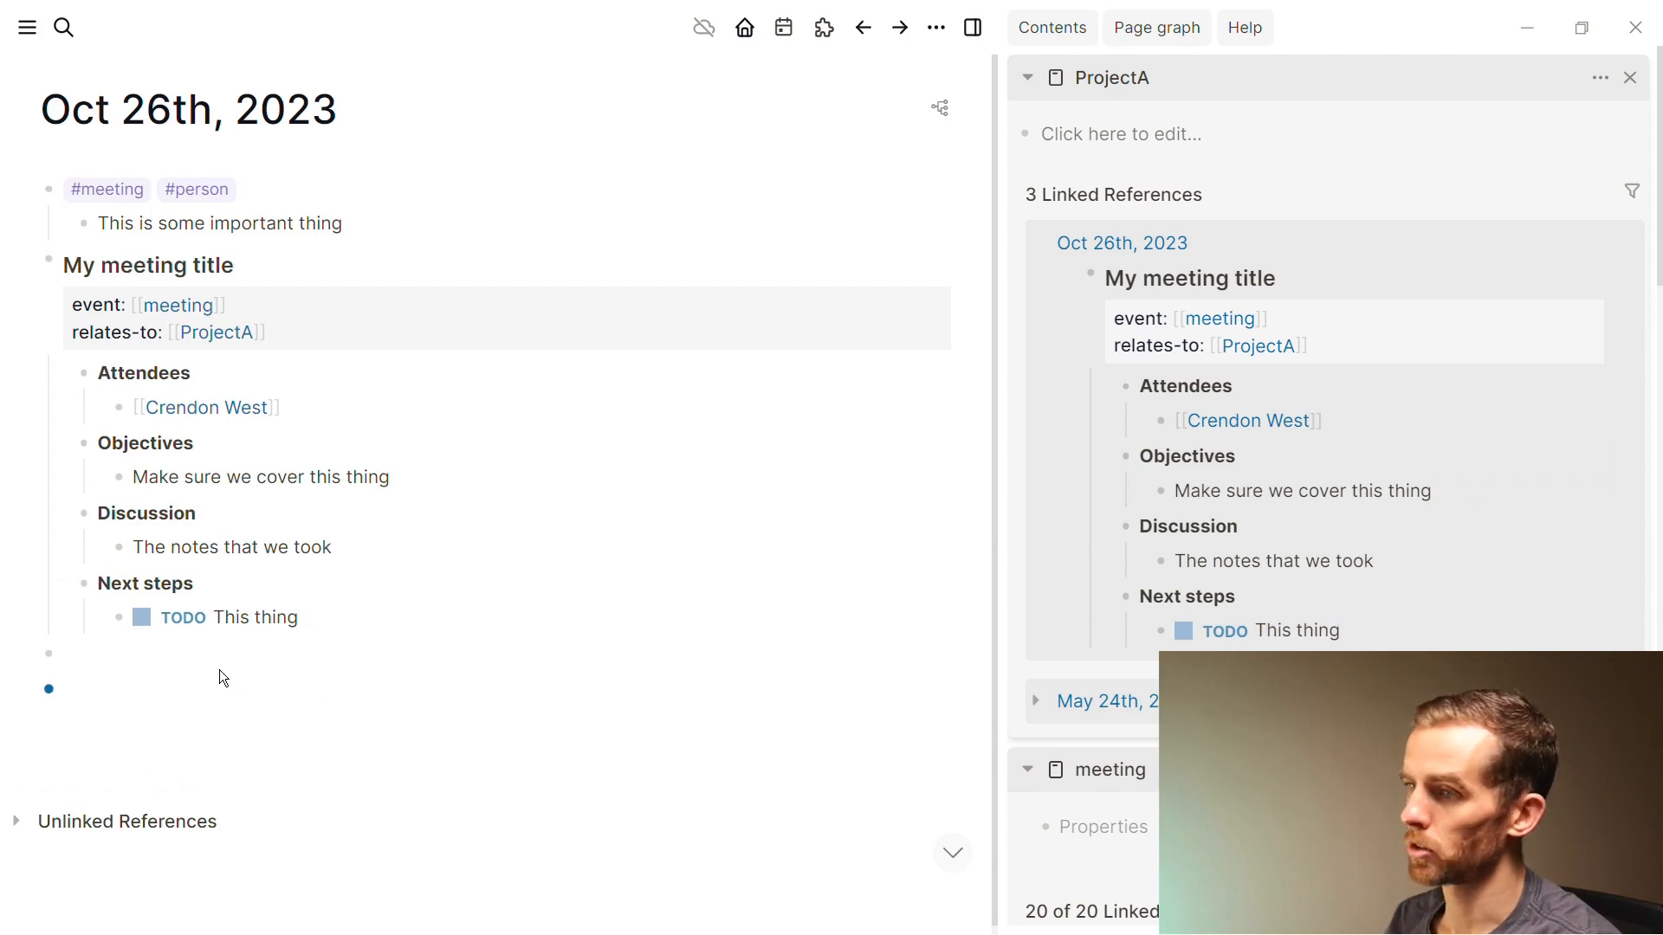
Open the TODO page and filter its linked references to include only ProjectA
key("ctrl+k")
type("TODO")
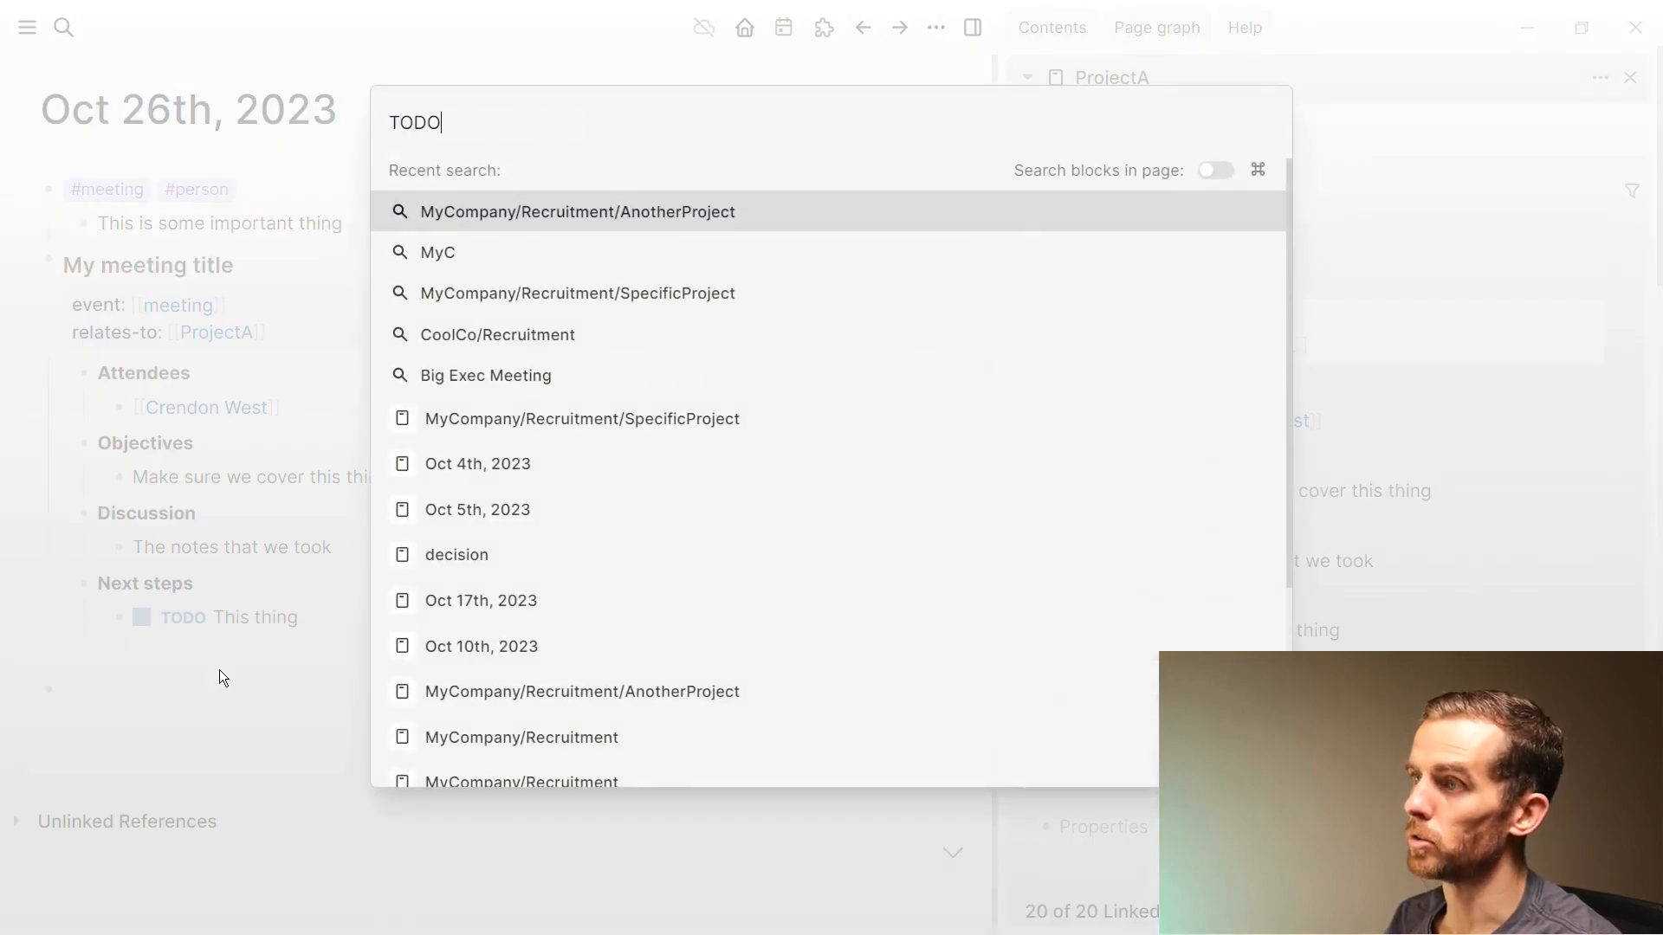
left_click(584, 217)
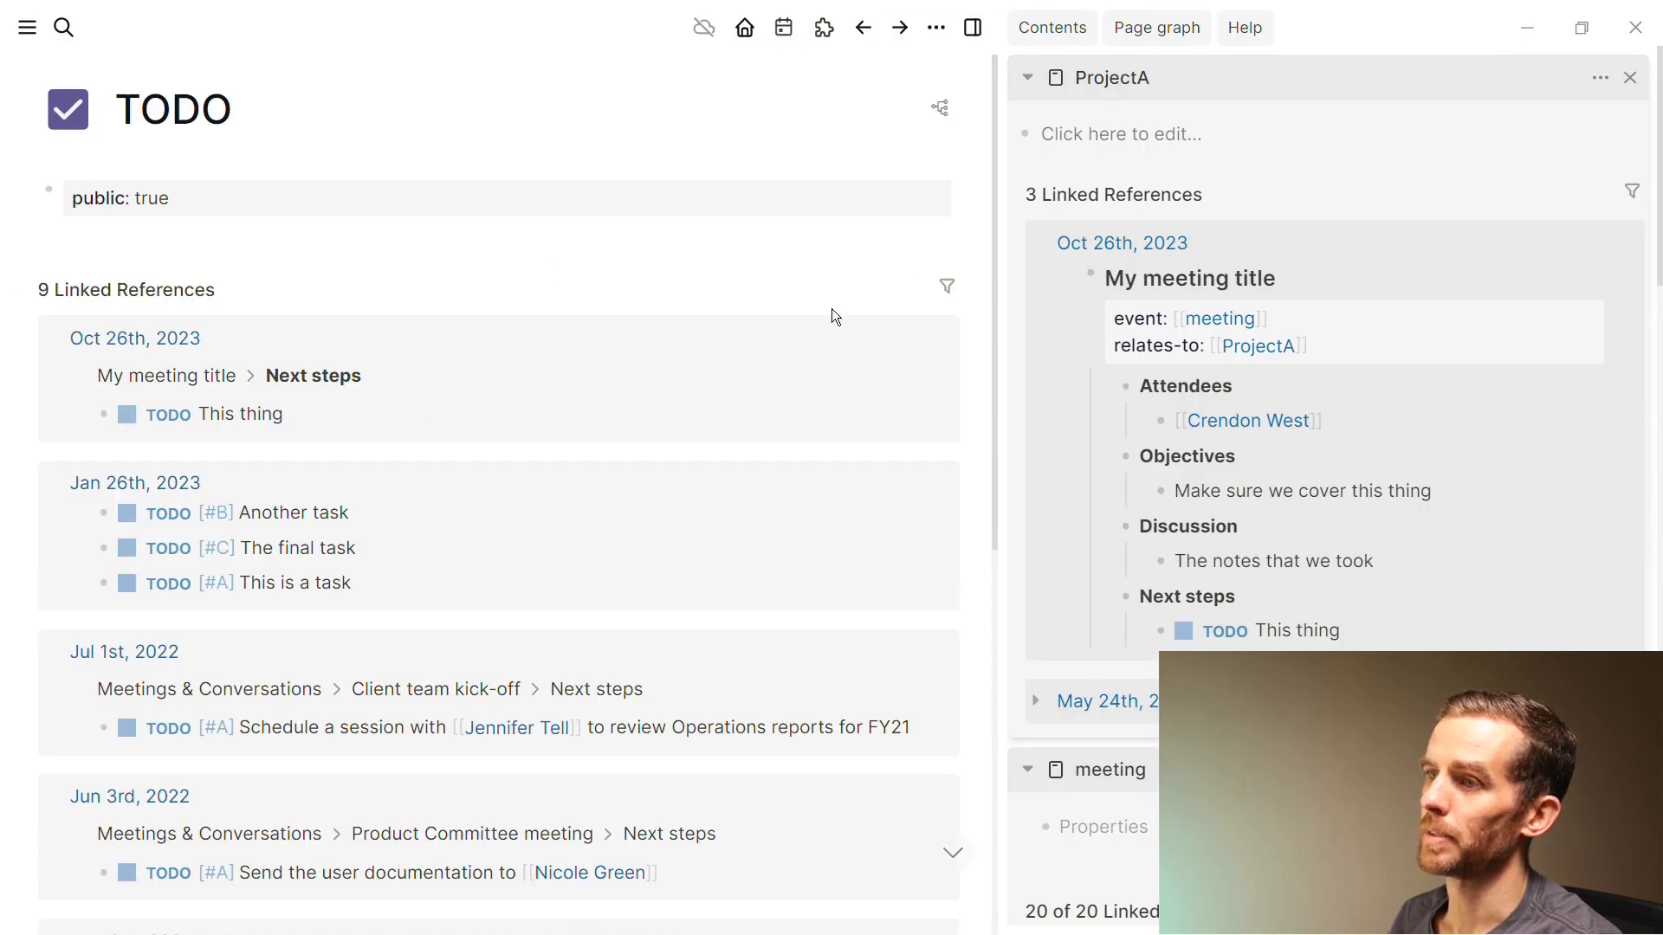
left_click(946, 287)
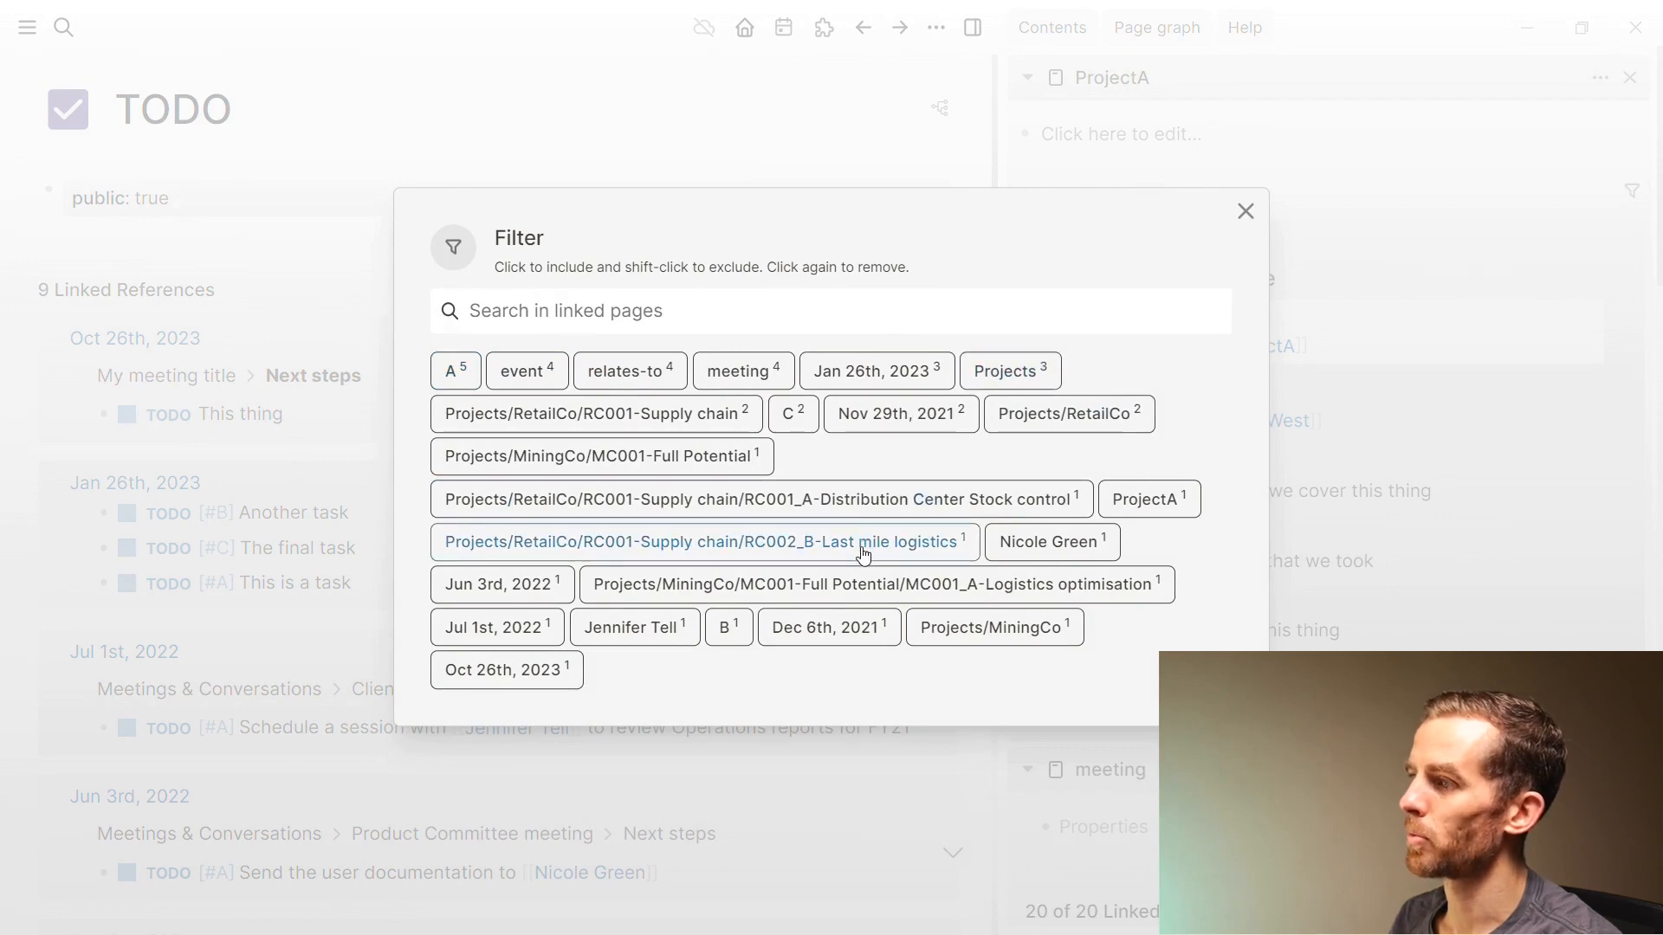
type("proj")
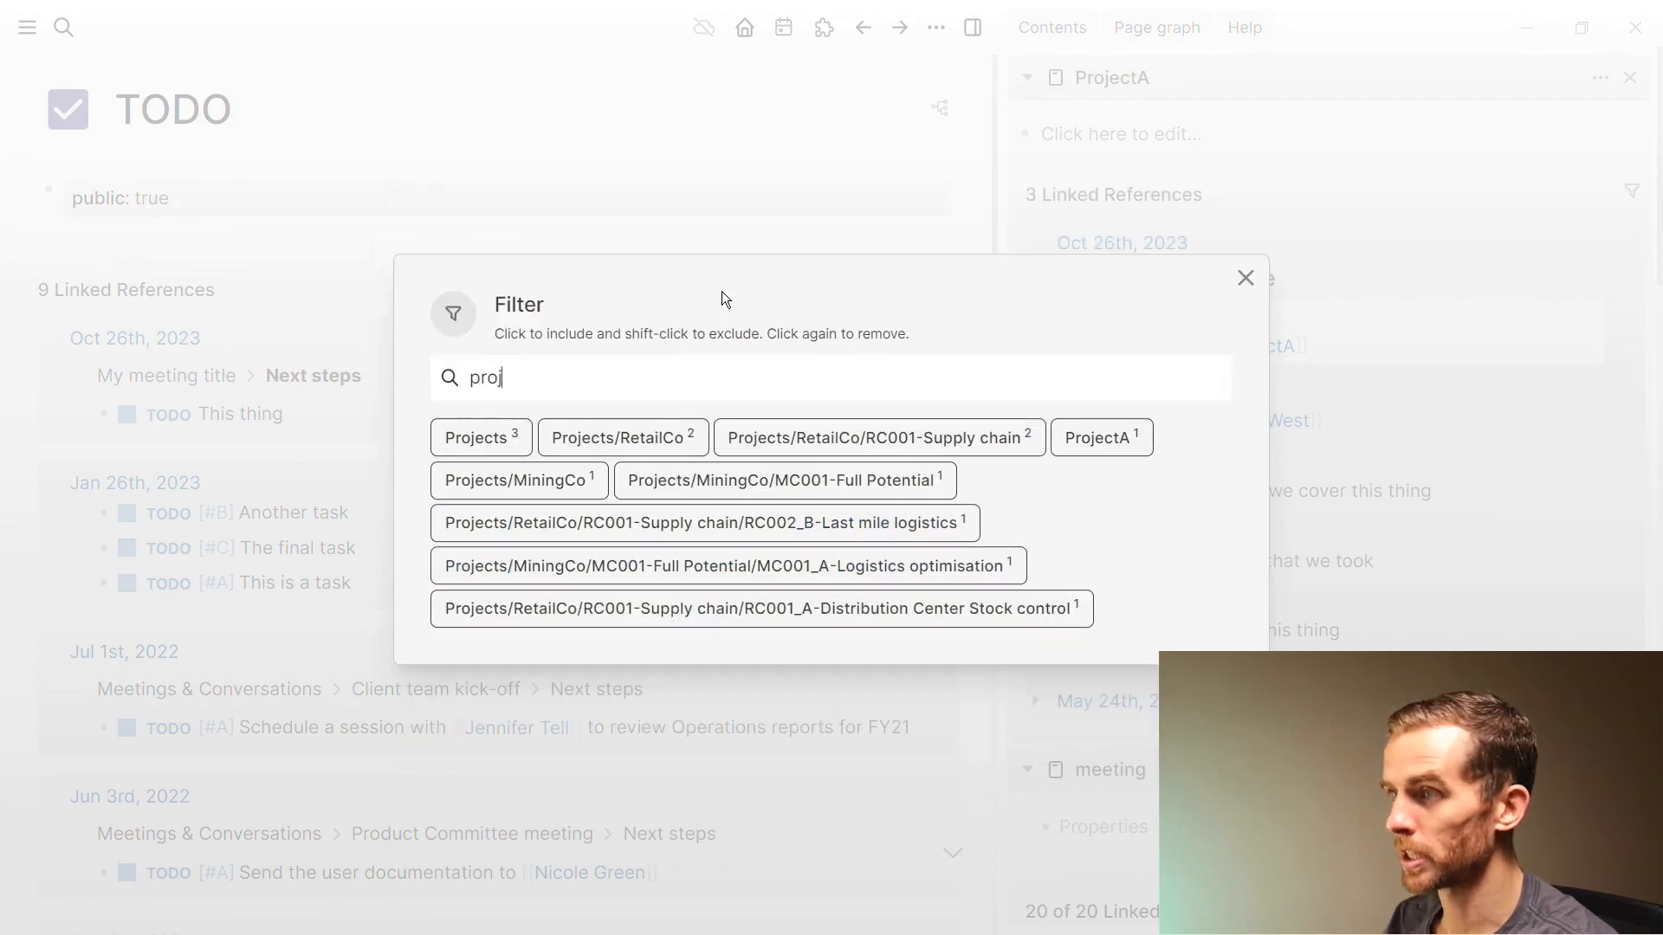
type("ec")
left_click(1100, 438)
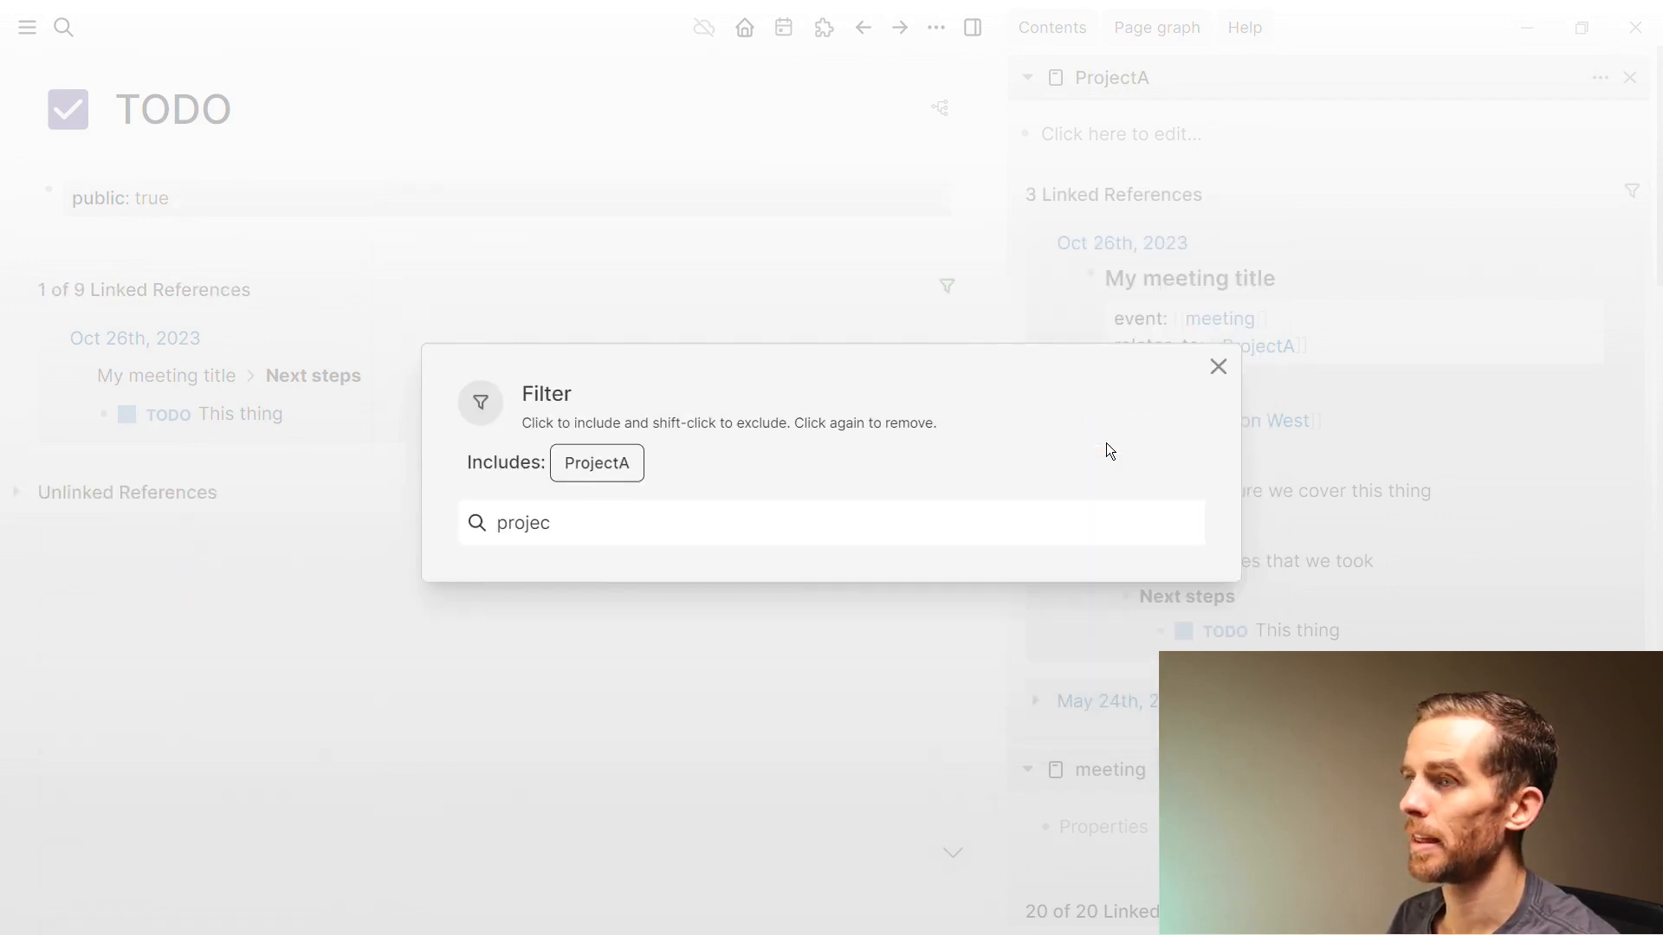
left_click(631, 646)
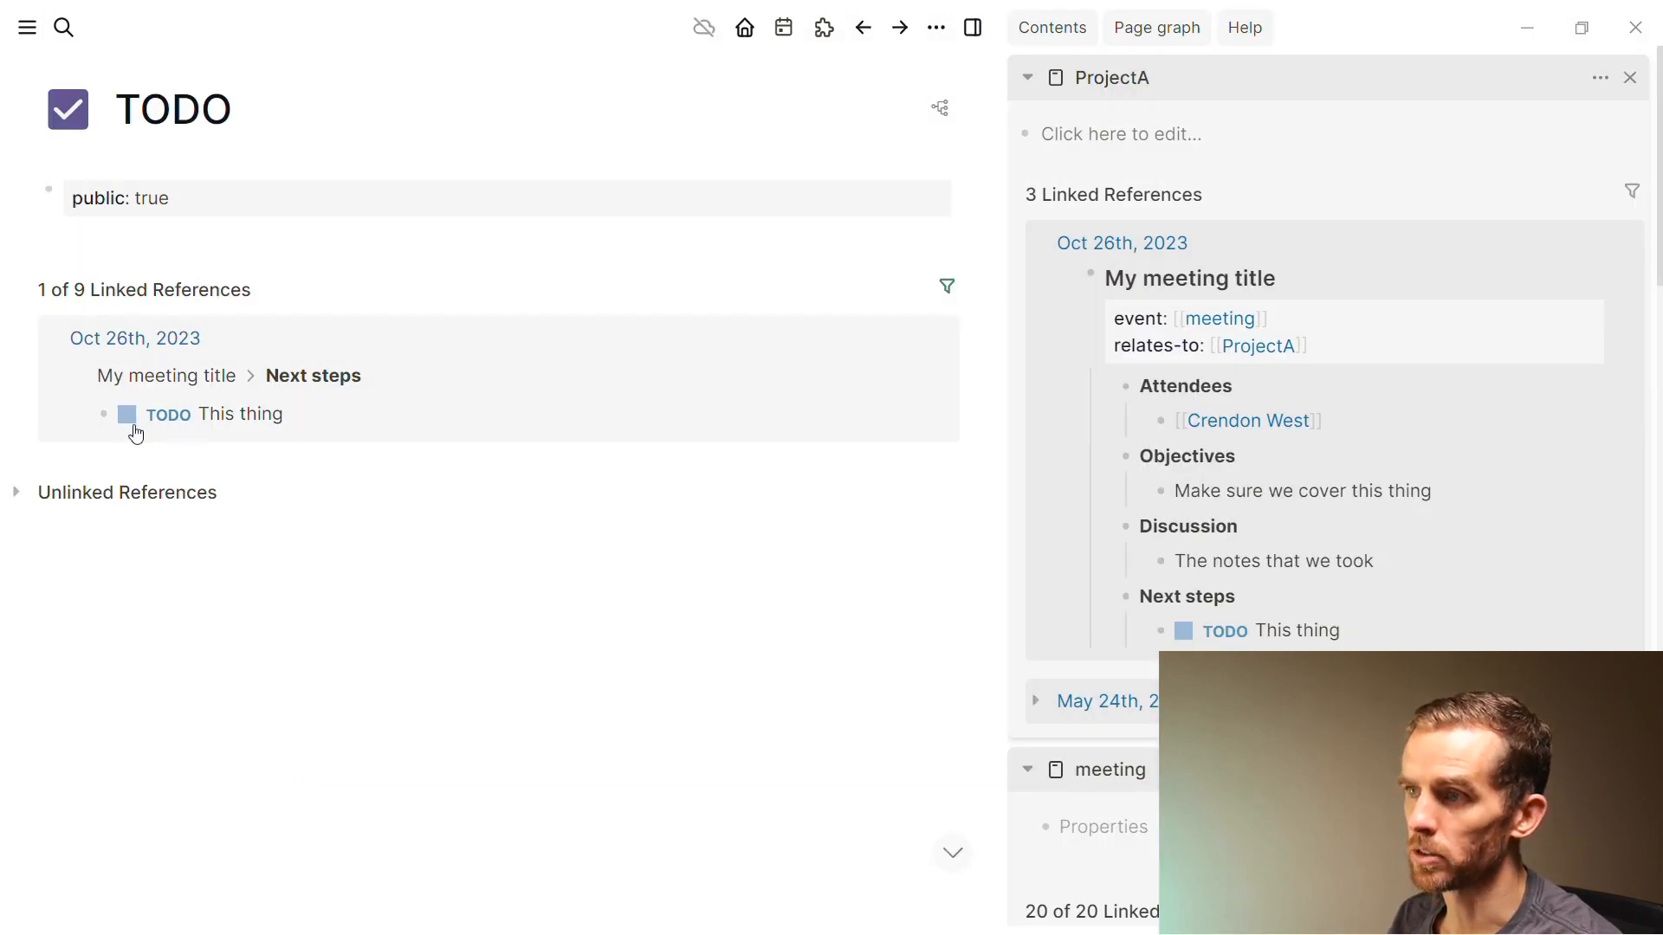
left_click(239, 438)
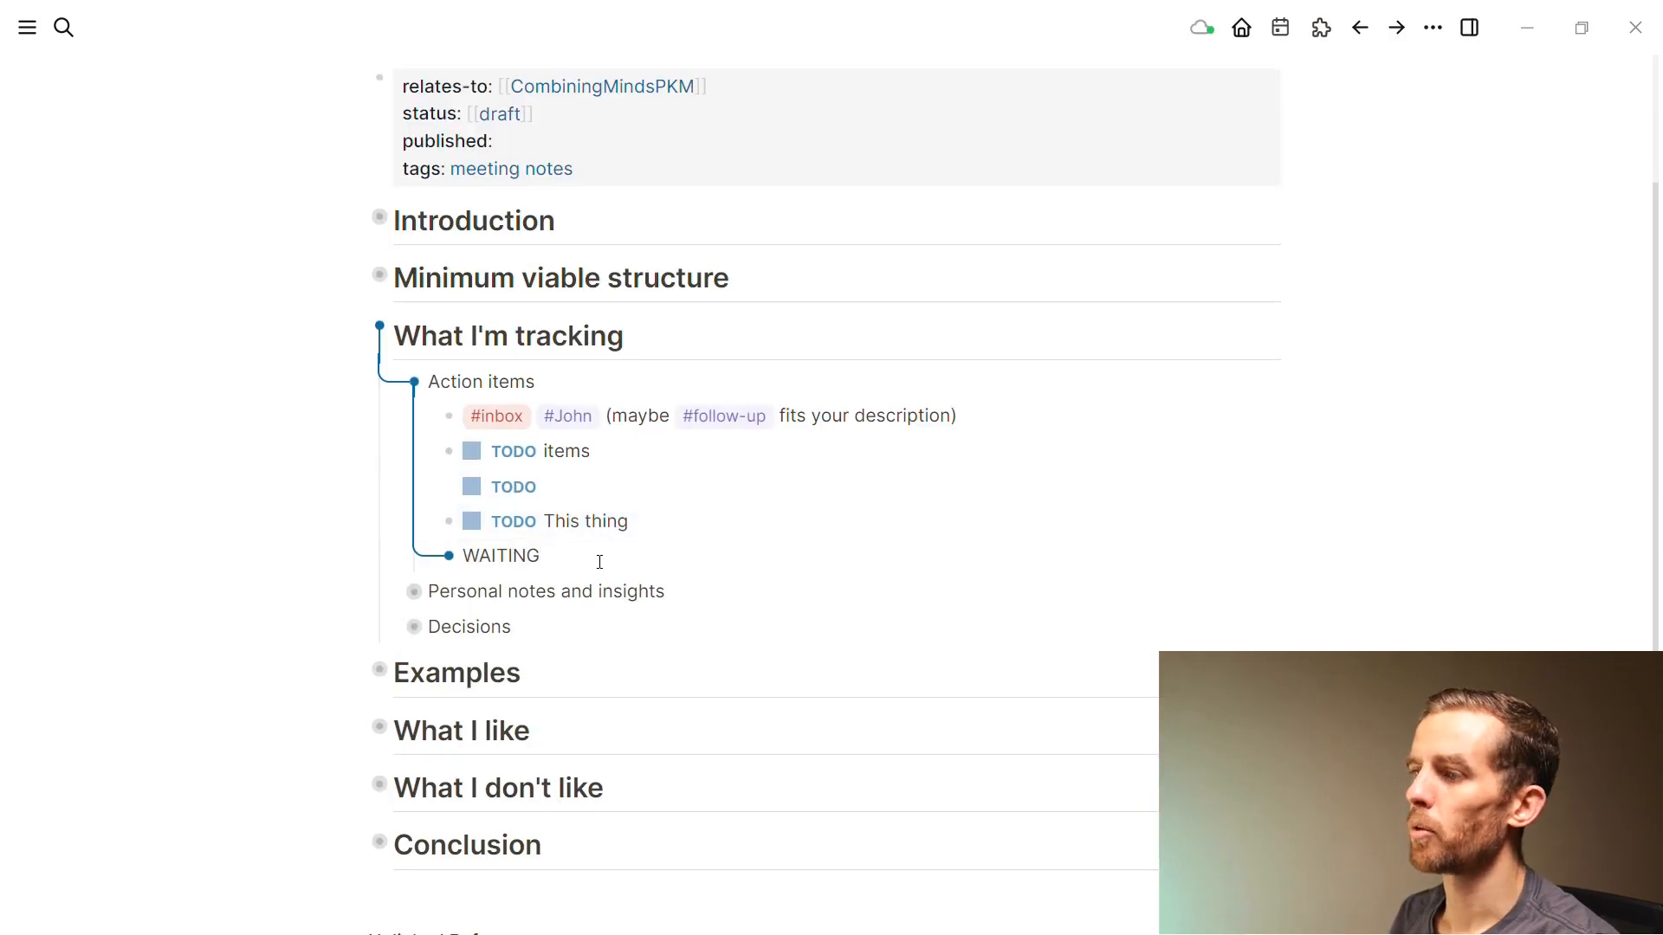
Review the WAITING task, collapse Action items, and expand Personal notes and insights
left_click(578, 559)
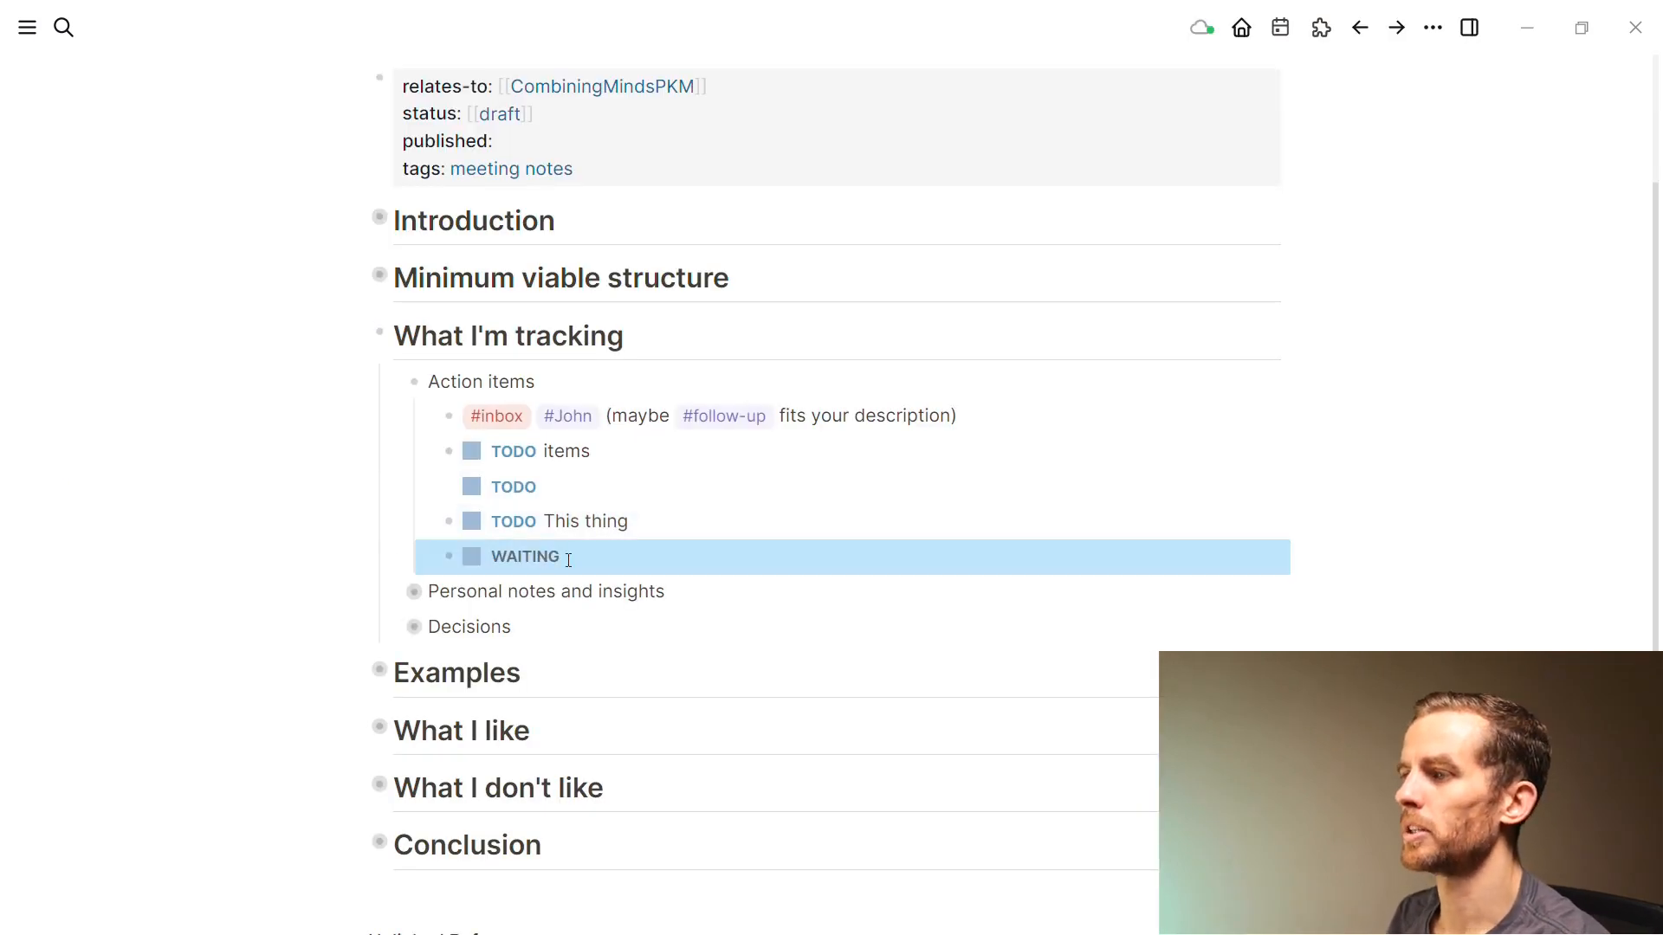
key("Return")
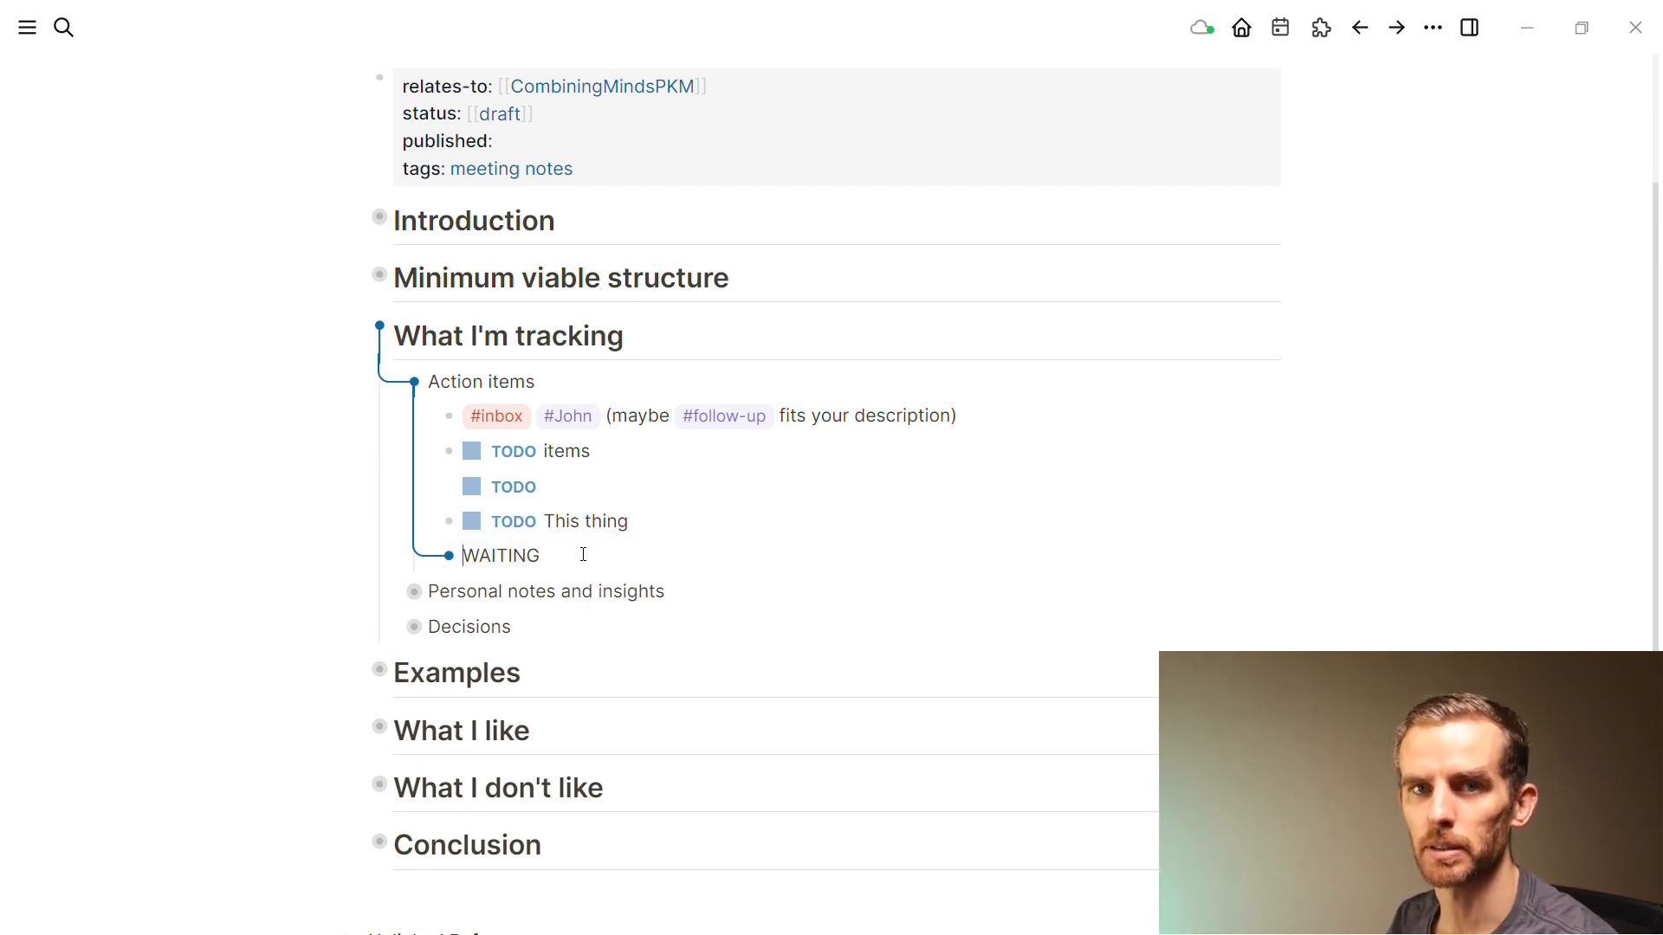
left_click(517, 591)
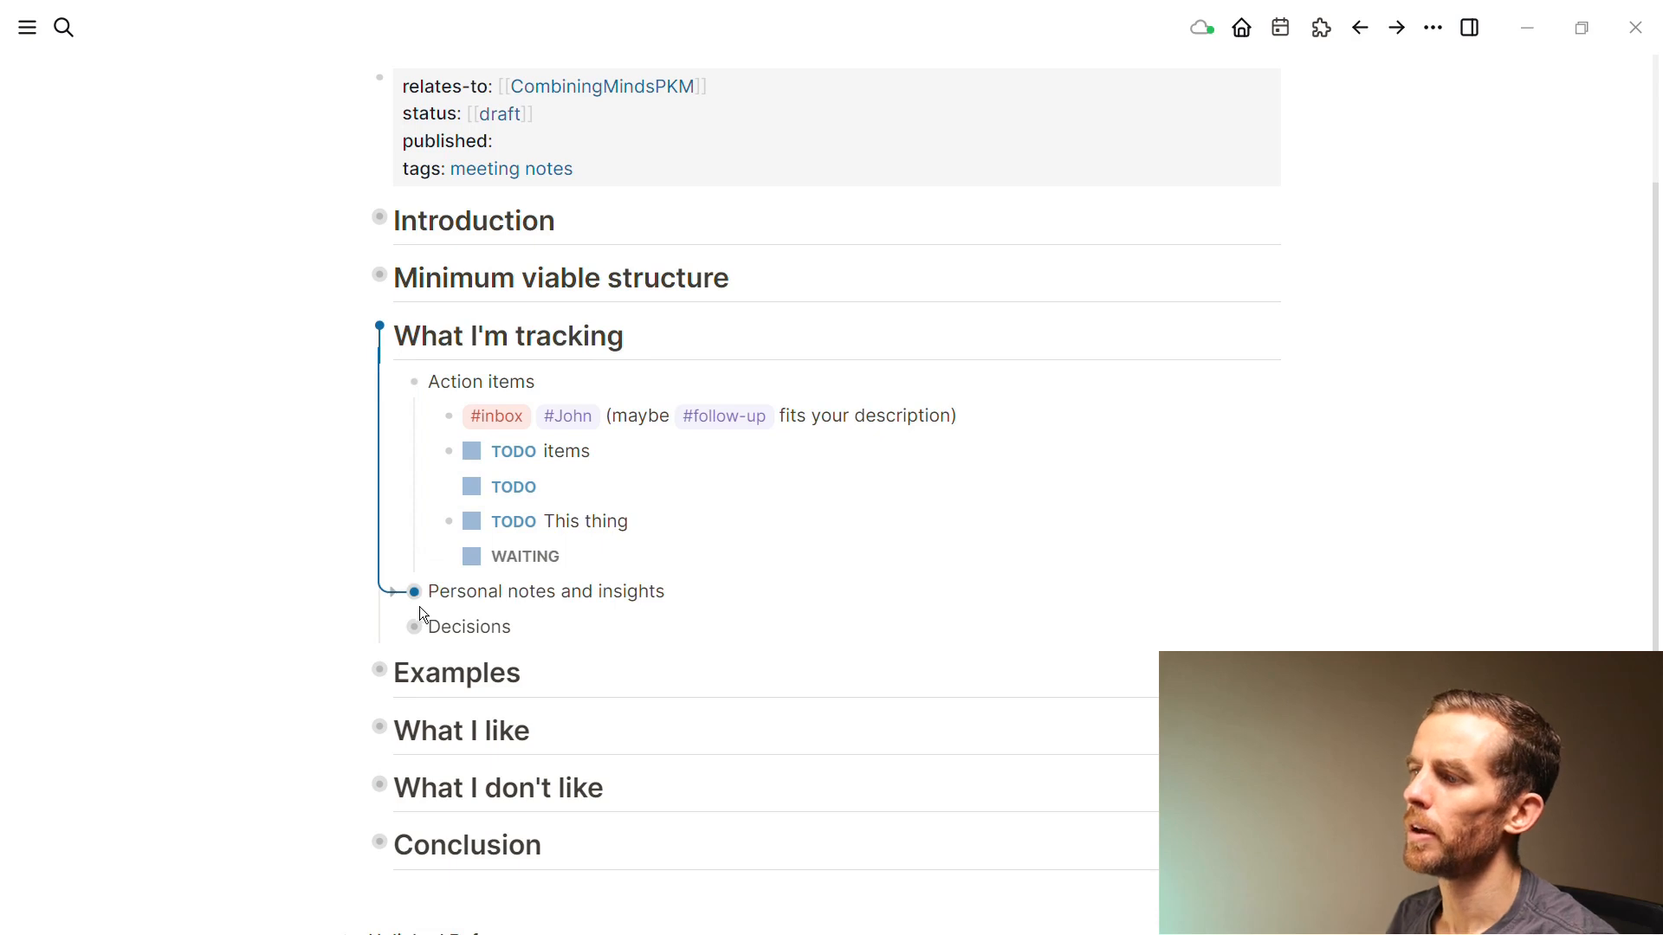
left_click(393, 386)
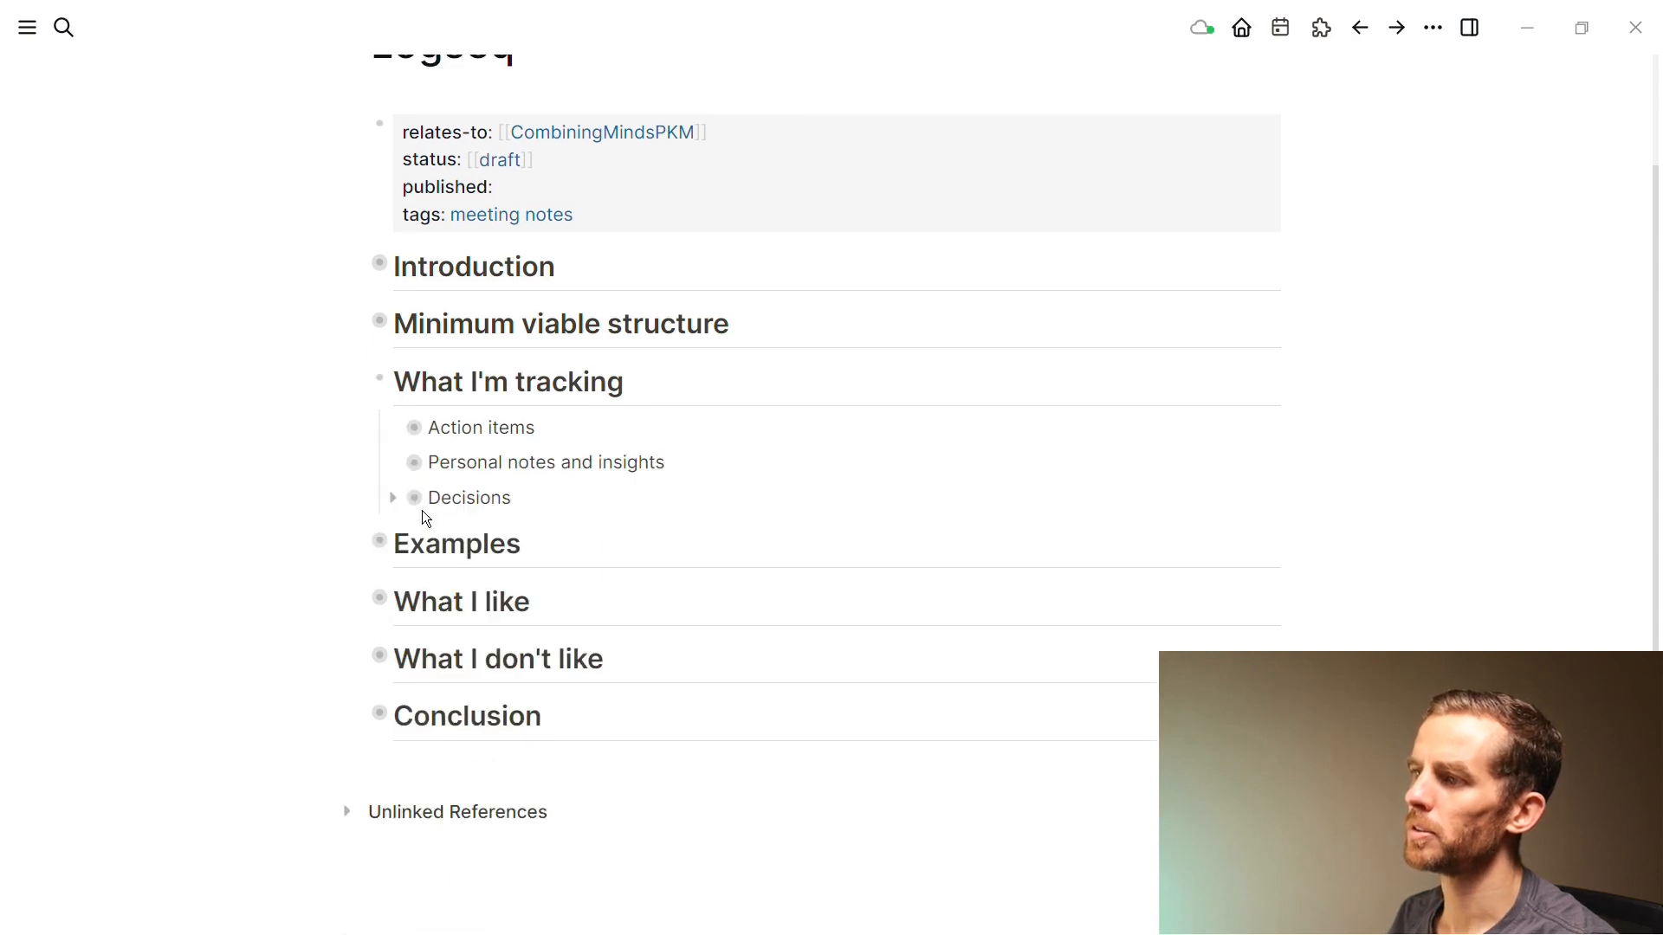
left_click(394, 465)
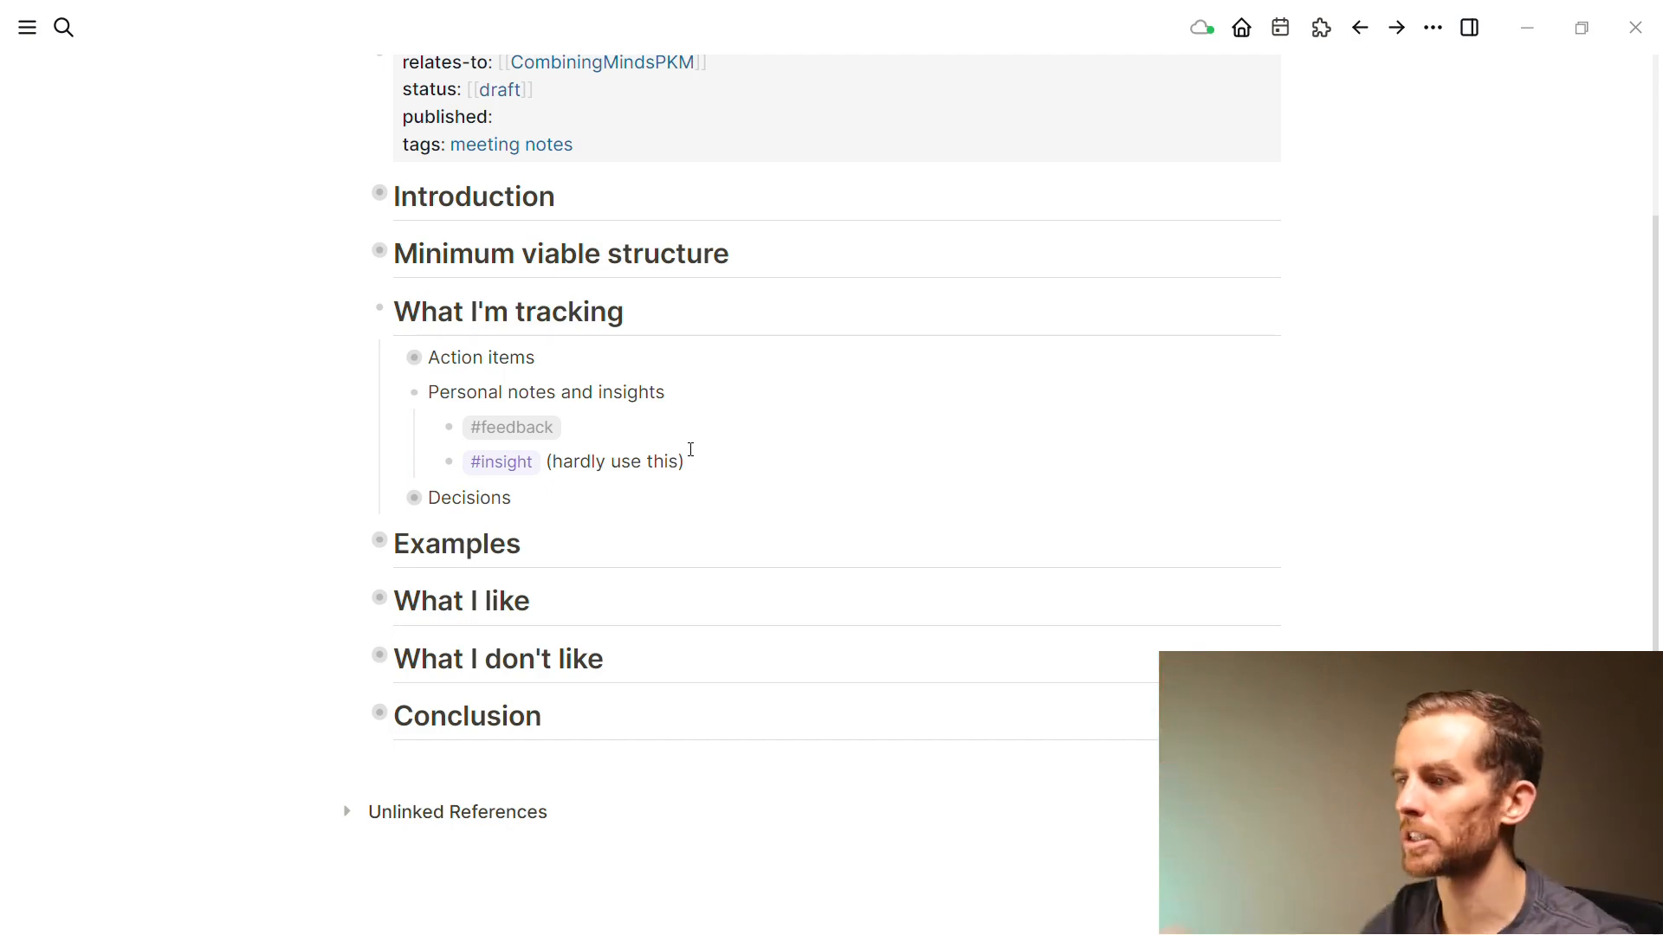
Collapse Personal notes and insights, then expand and recollapse Decisions to view its #decision tag
left_click(394, 394)
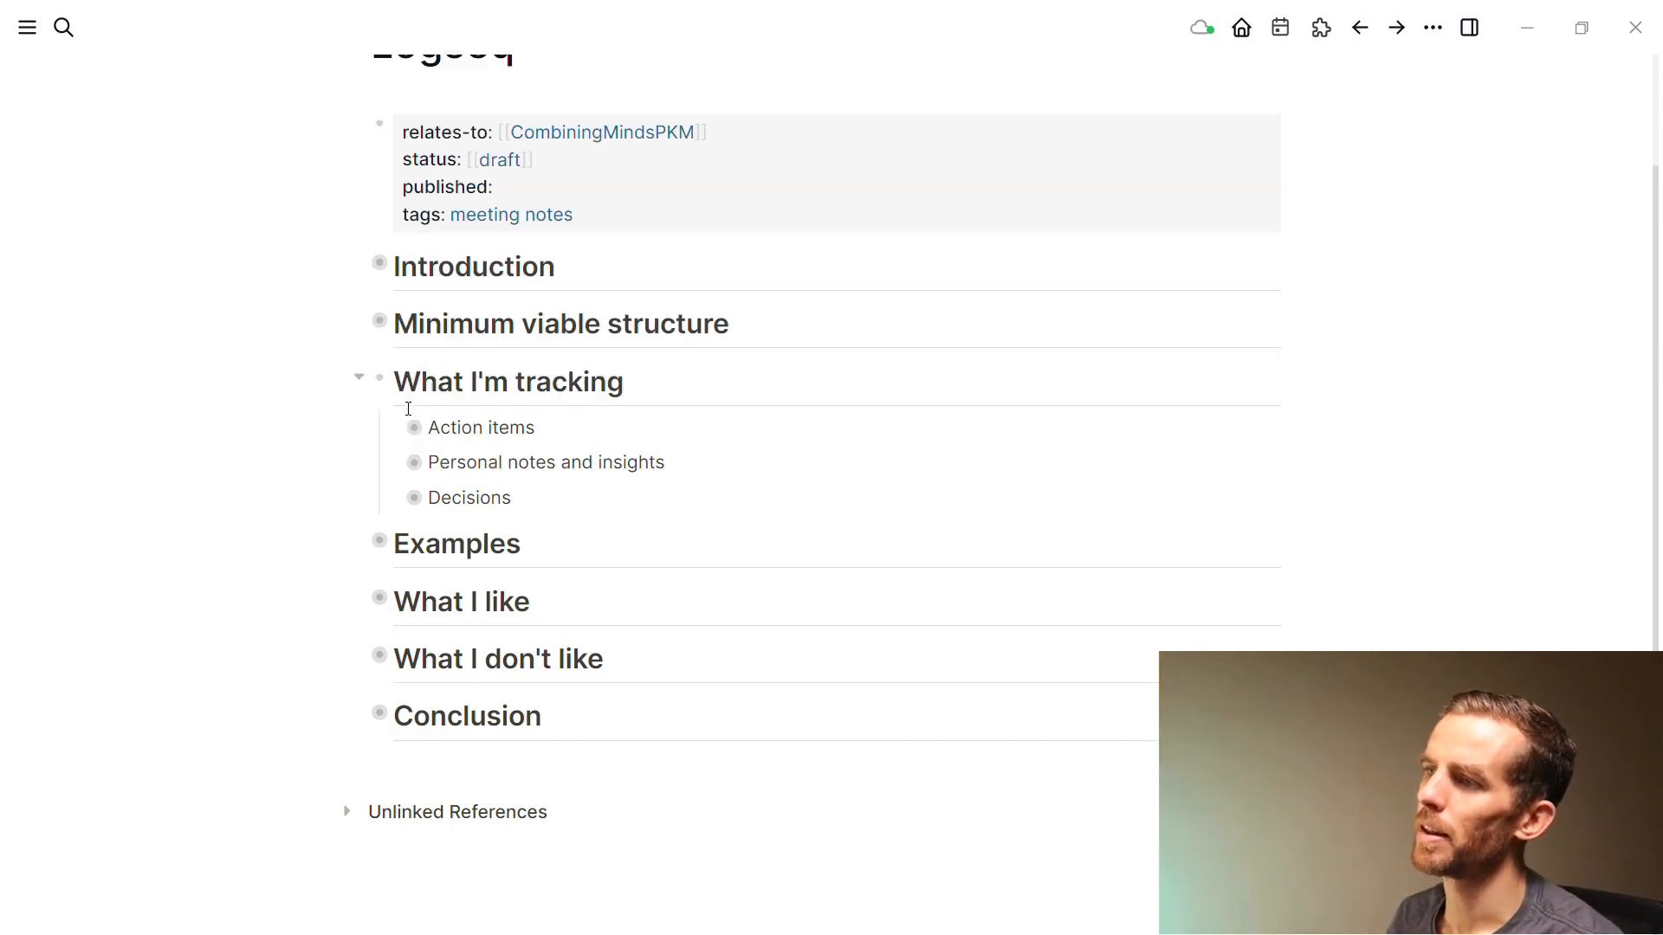
left_click(395, 495)
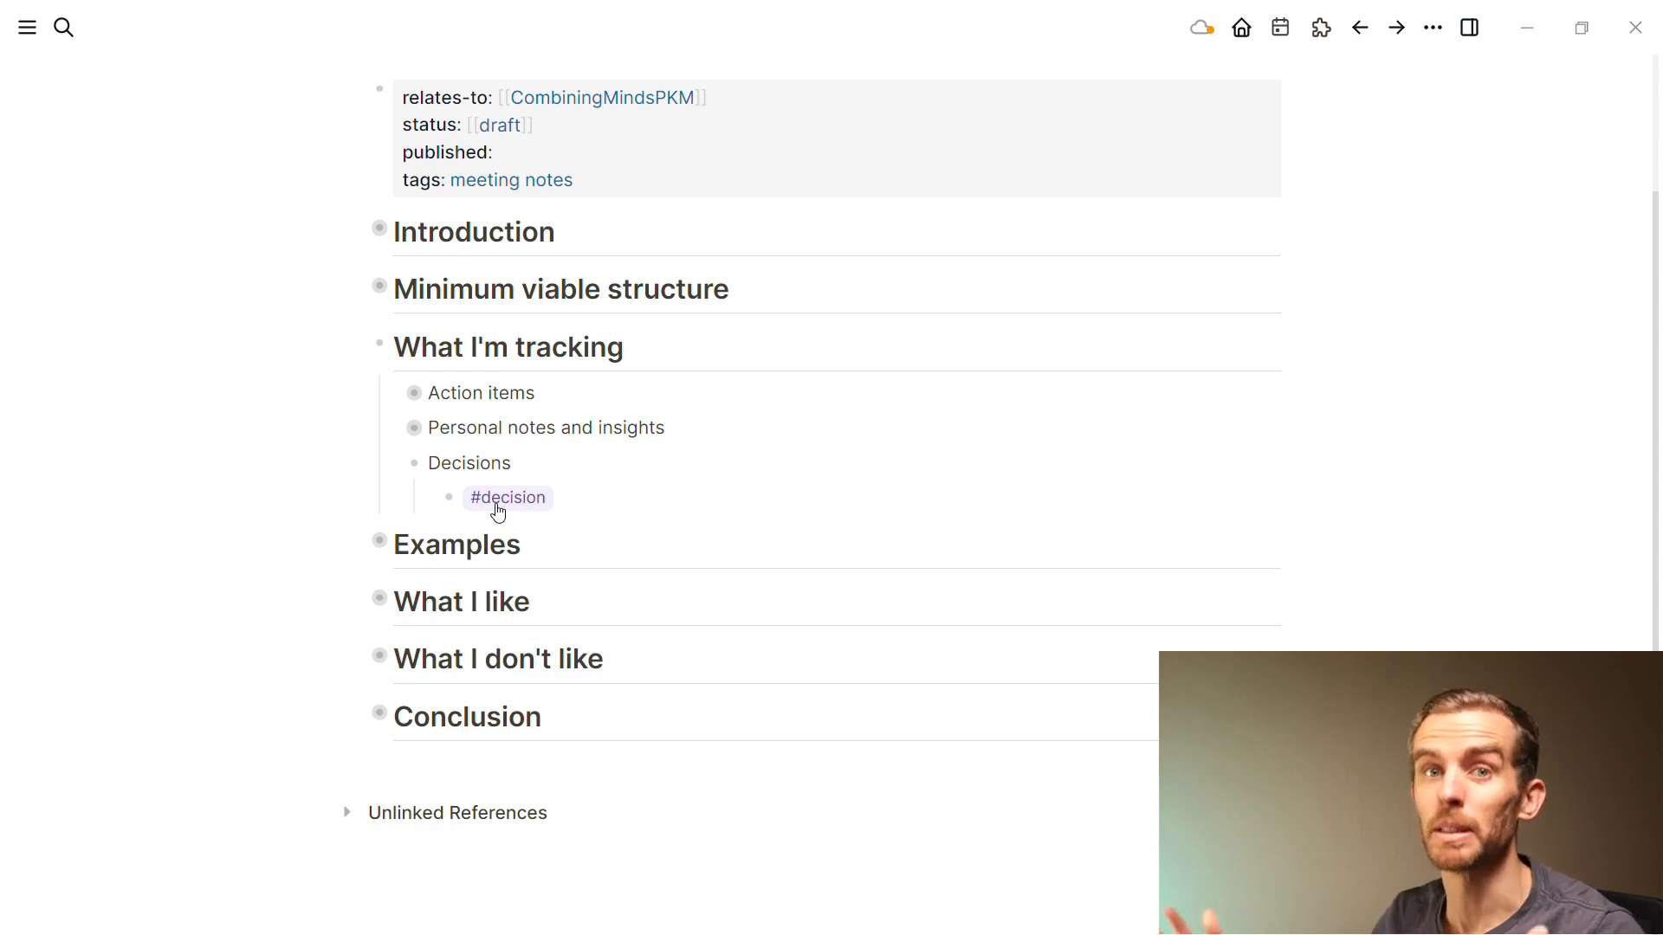
left_click(394, 465)
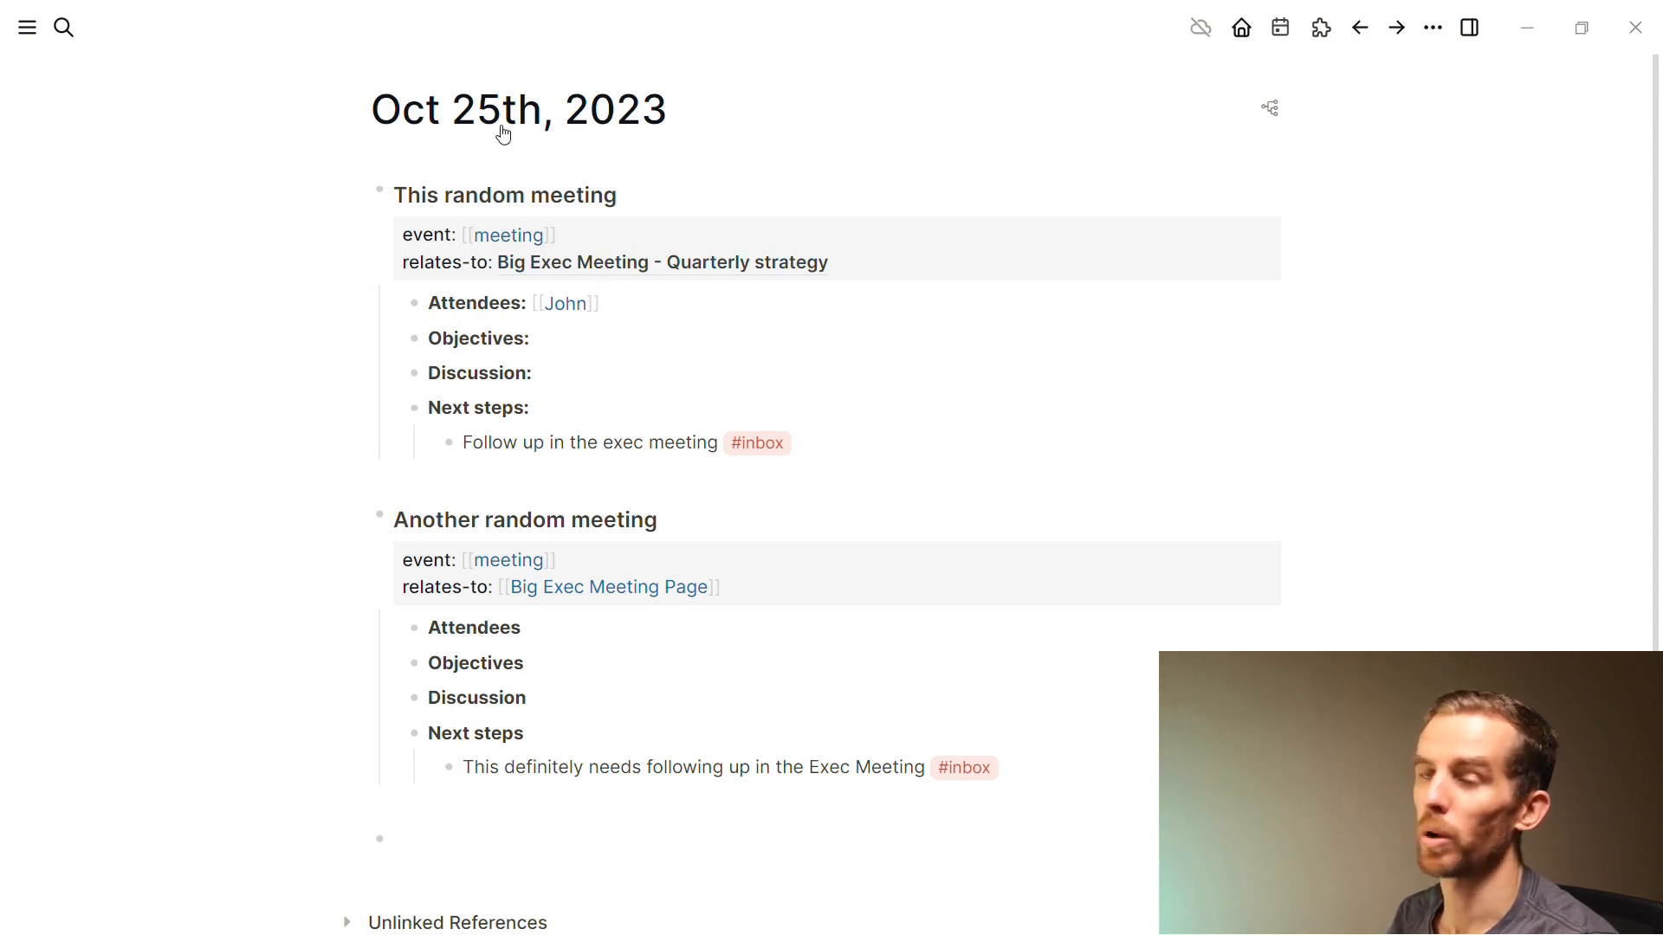
Open the Oct 26th, 2023 journal page in the sidebar from the calendar
left_click(1283, 31)
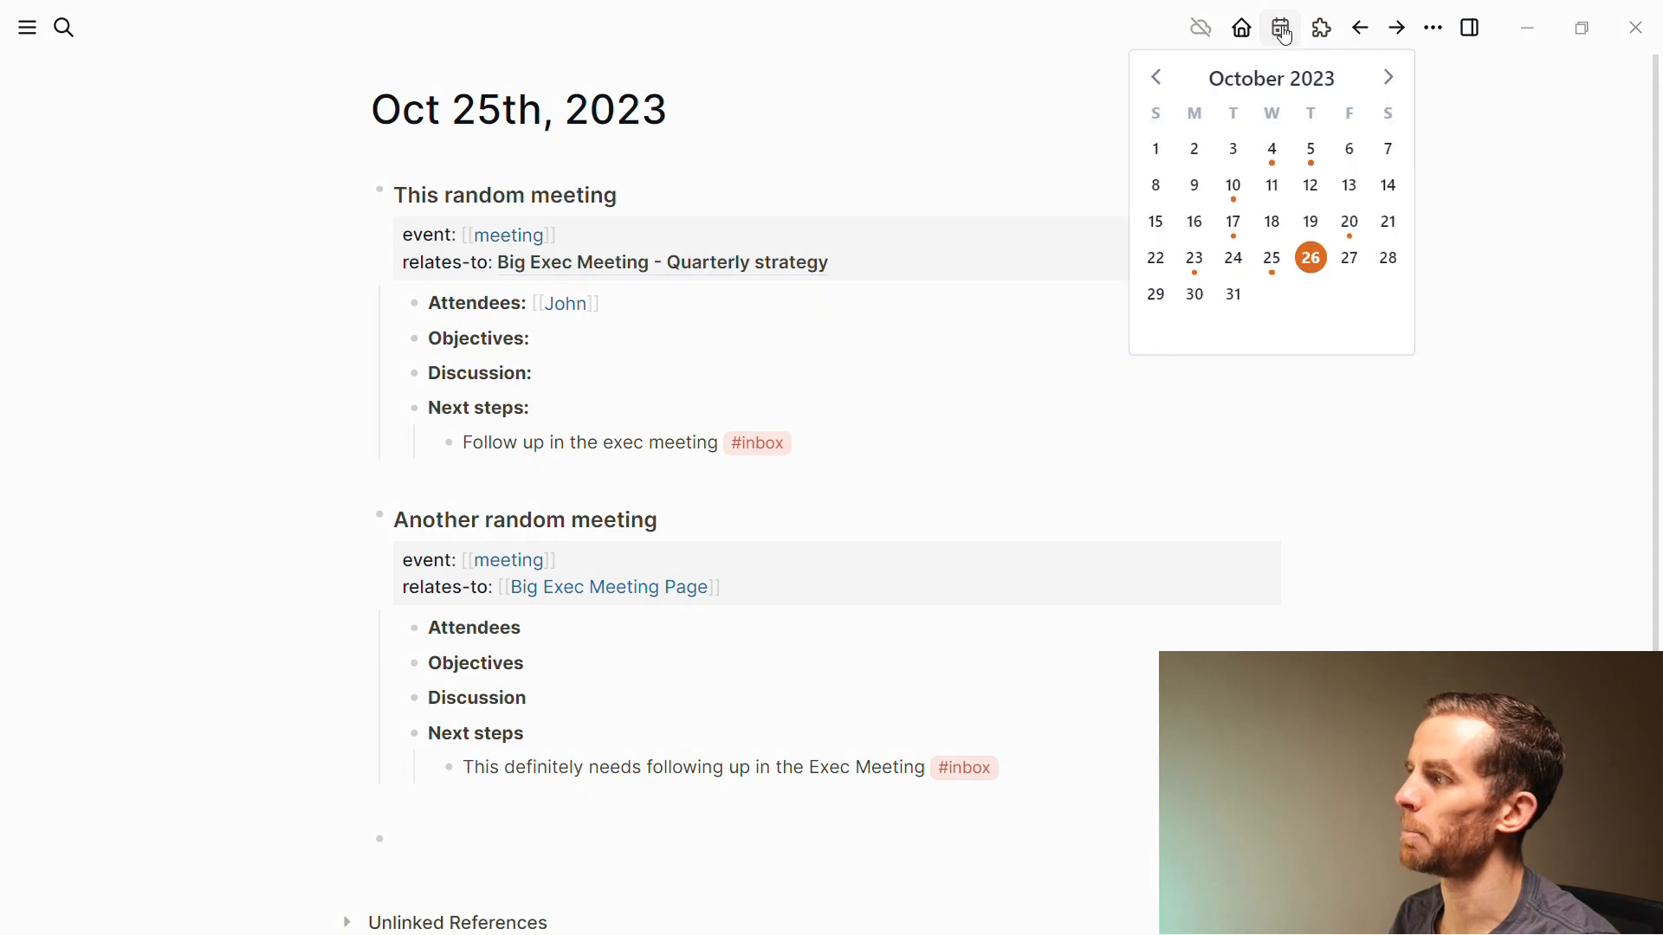
left_click(1313, 267, "shift")
left_click(1240, 579)
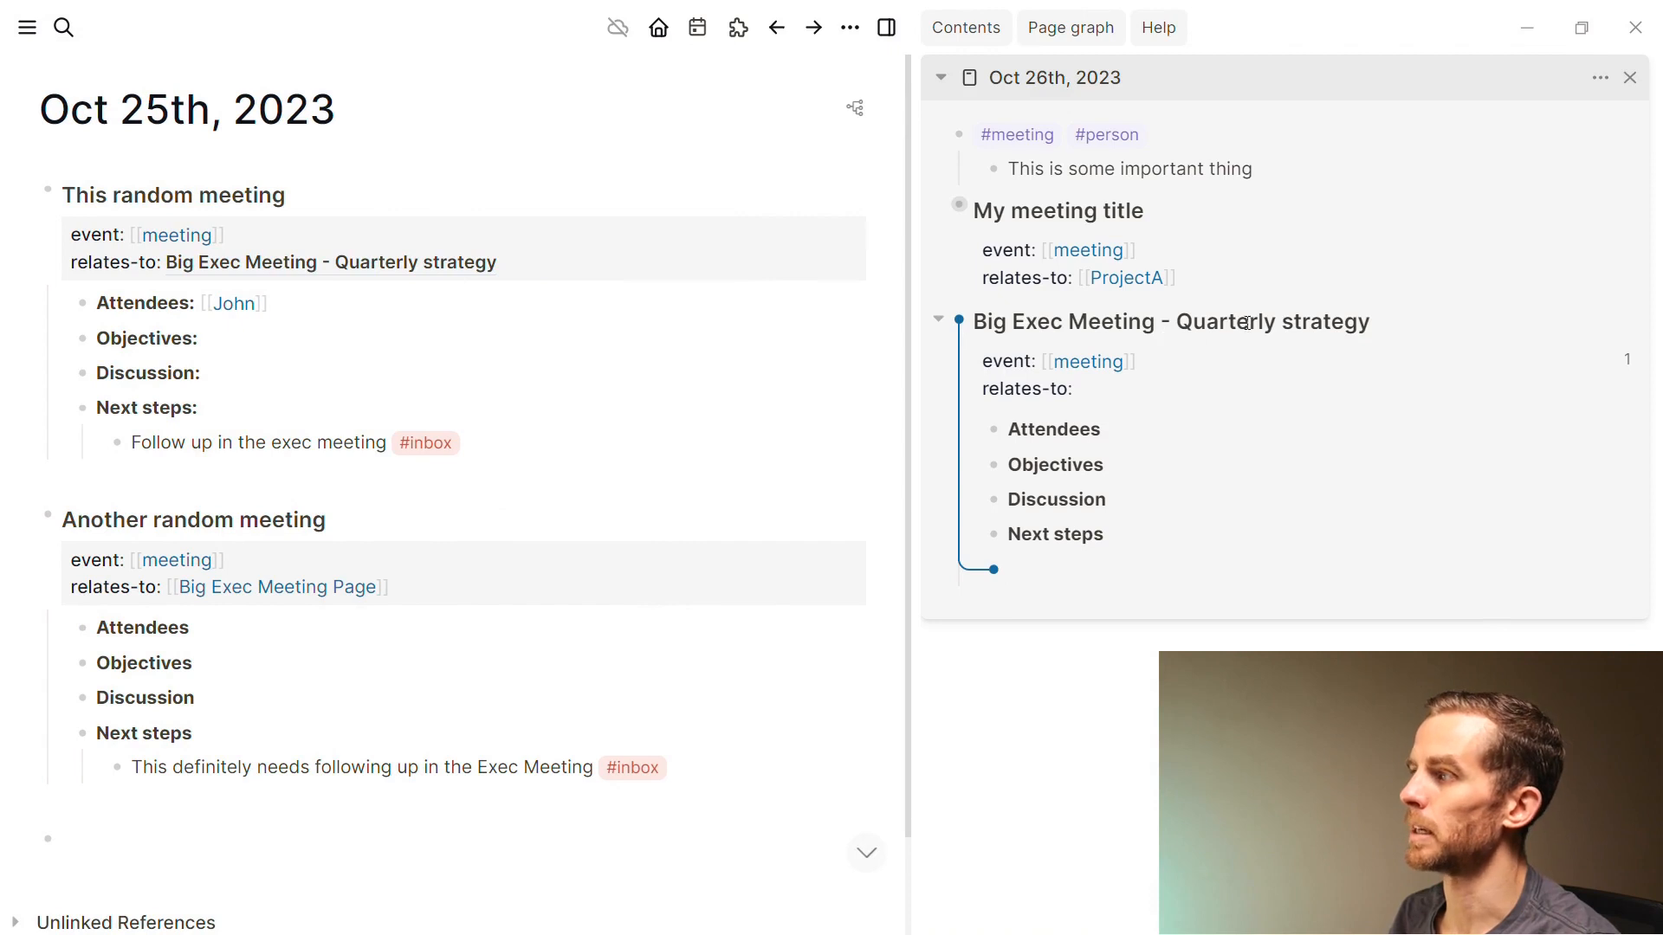
Set the Big Exec Meeting block's relates-to property to [[strategy]]
left_click(1126, 383)
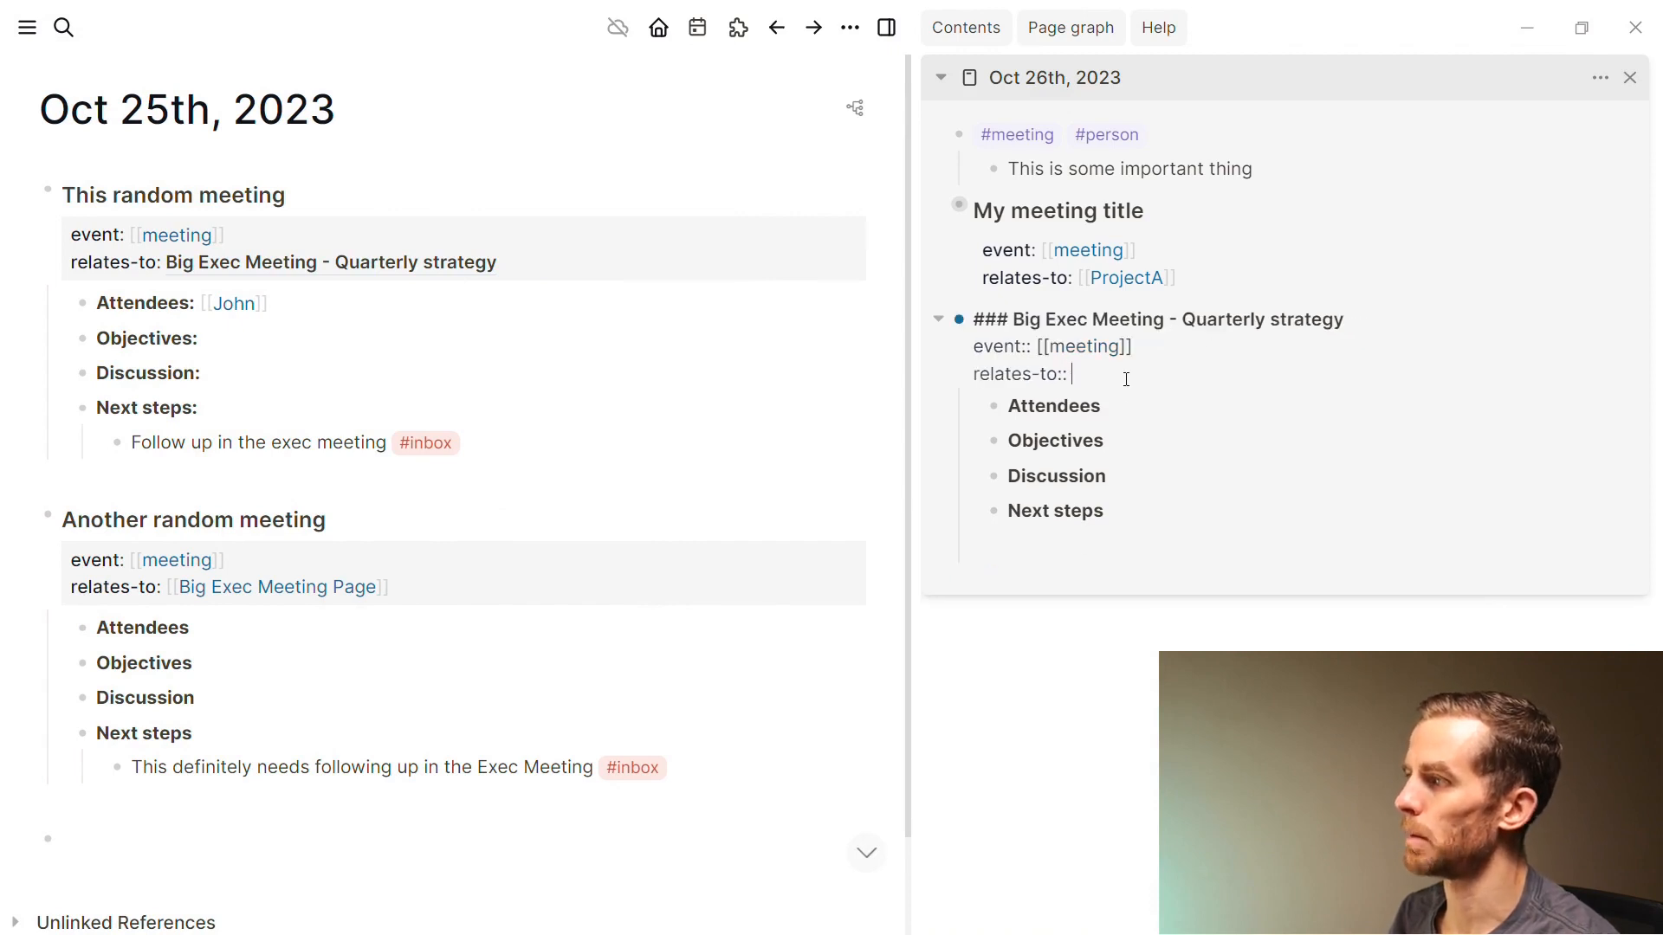
type("[[Stra")
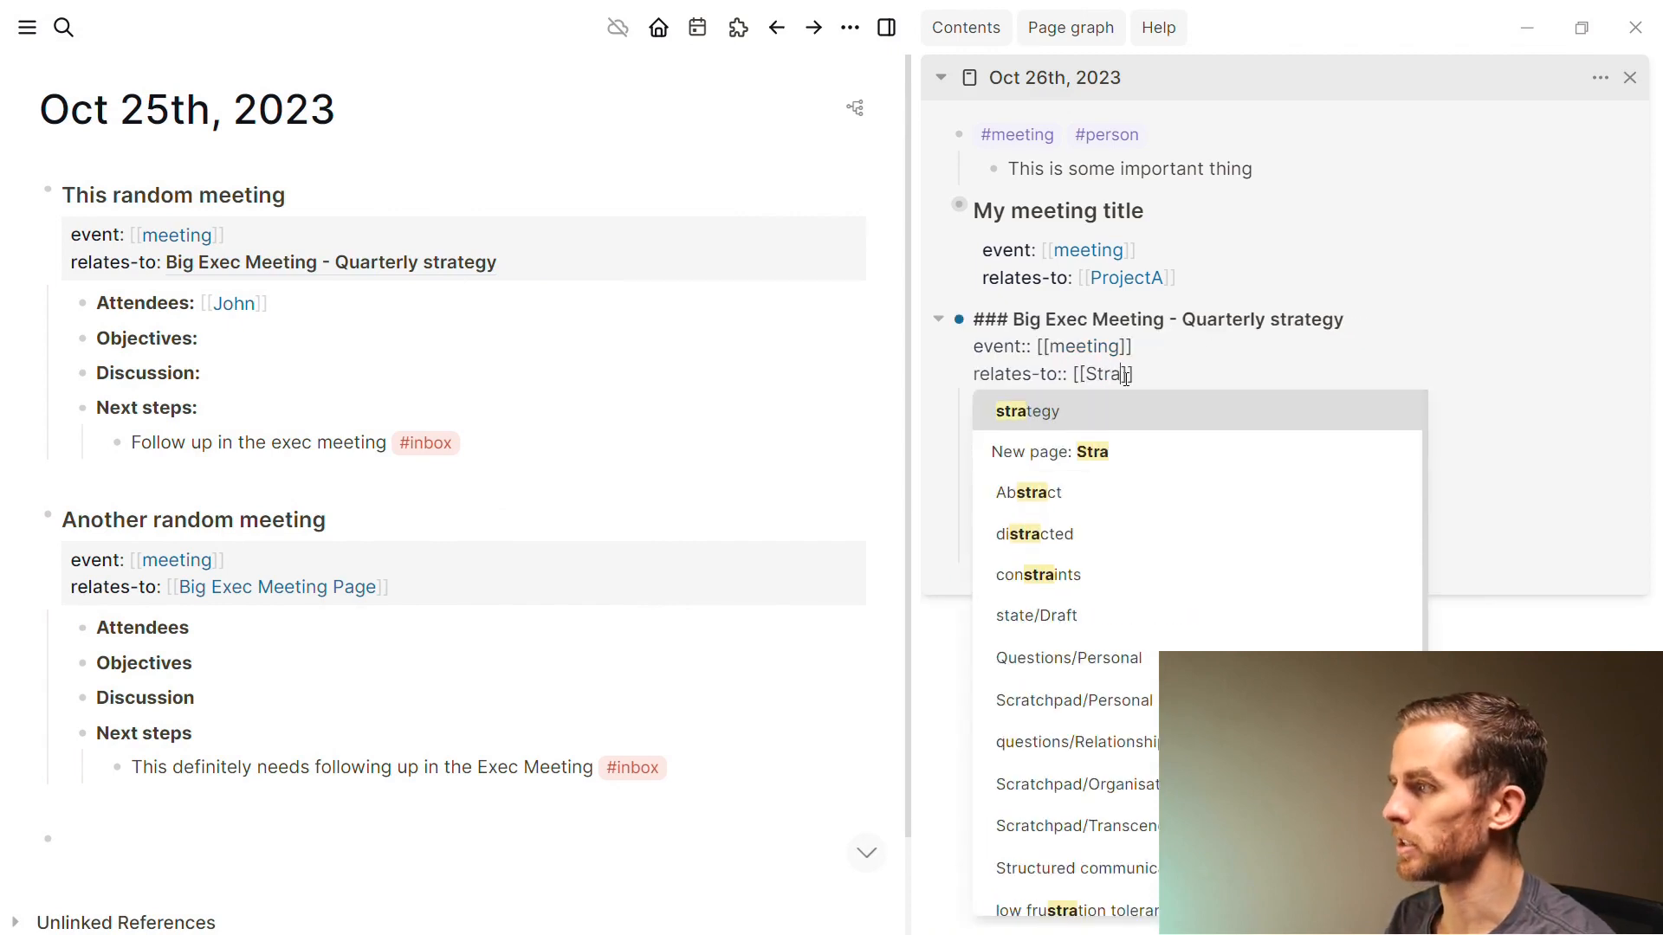
key("Return")
key("Escape")
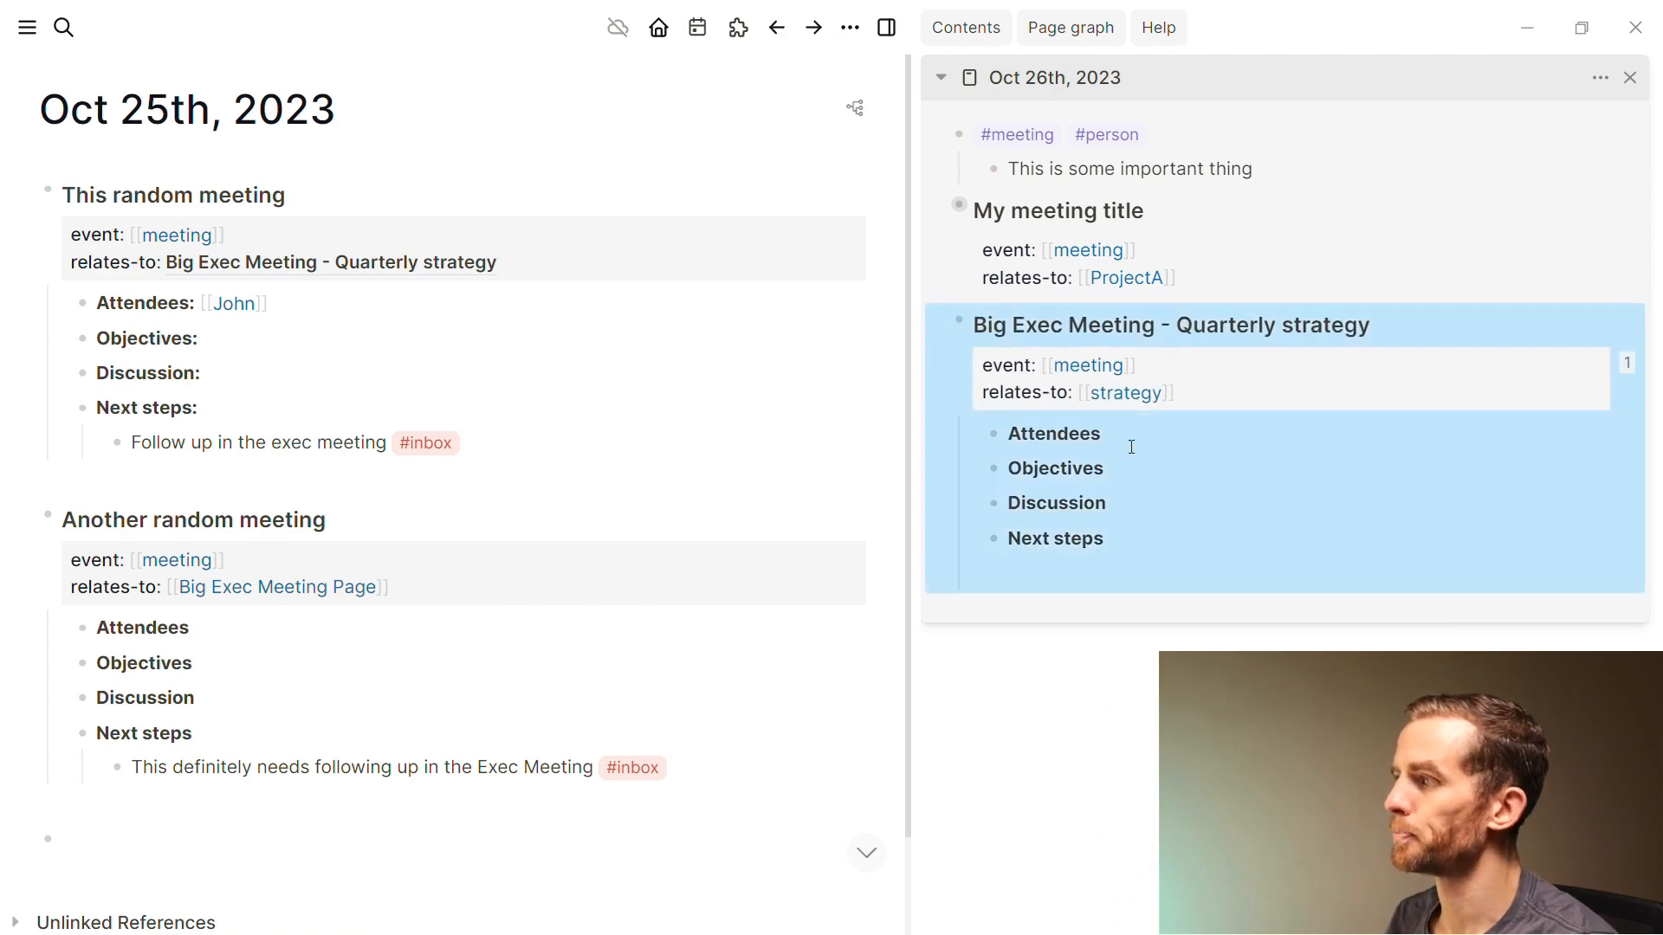
key("Down")
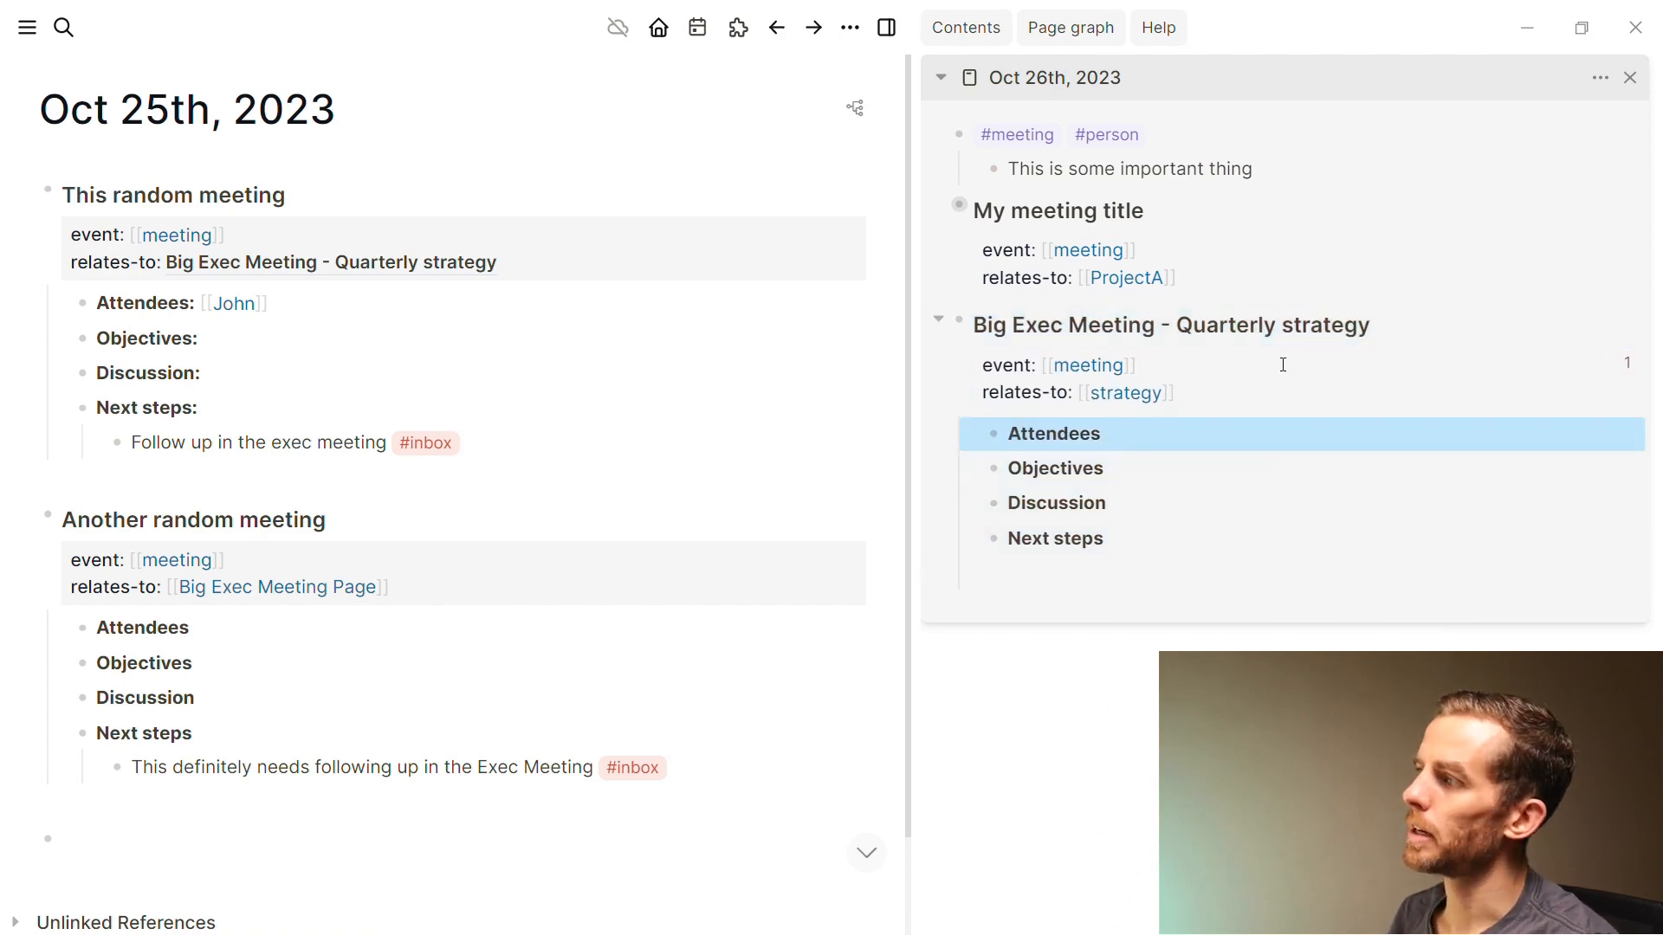
left_click(1301, 325)
key("Escape")
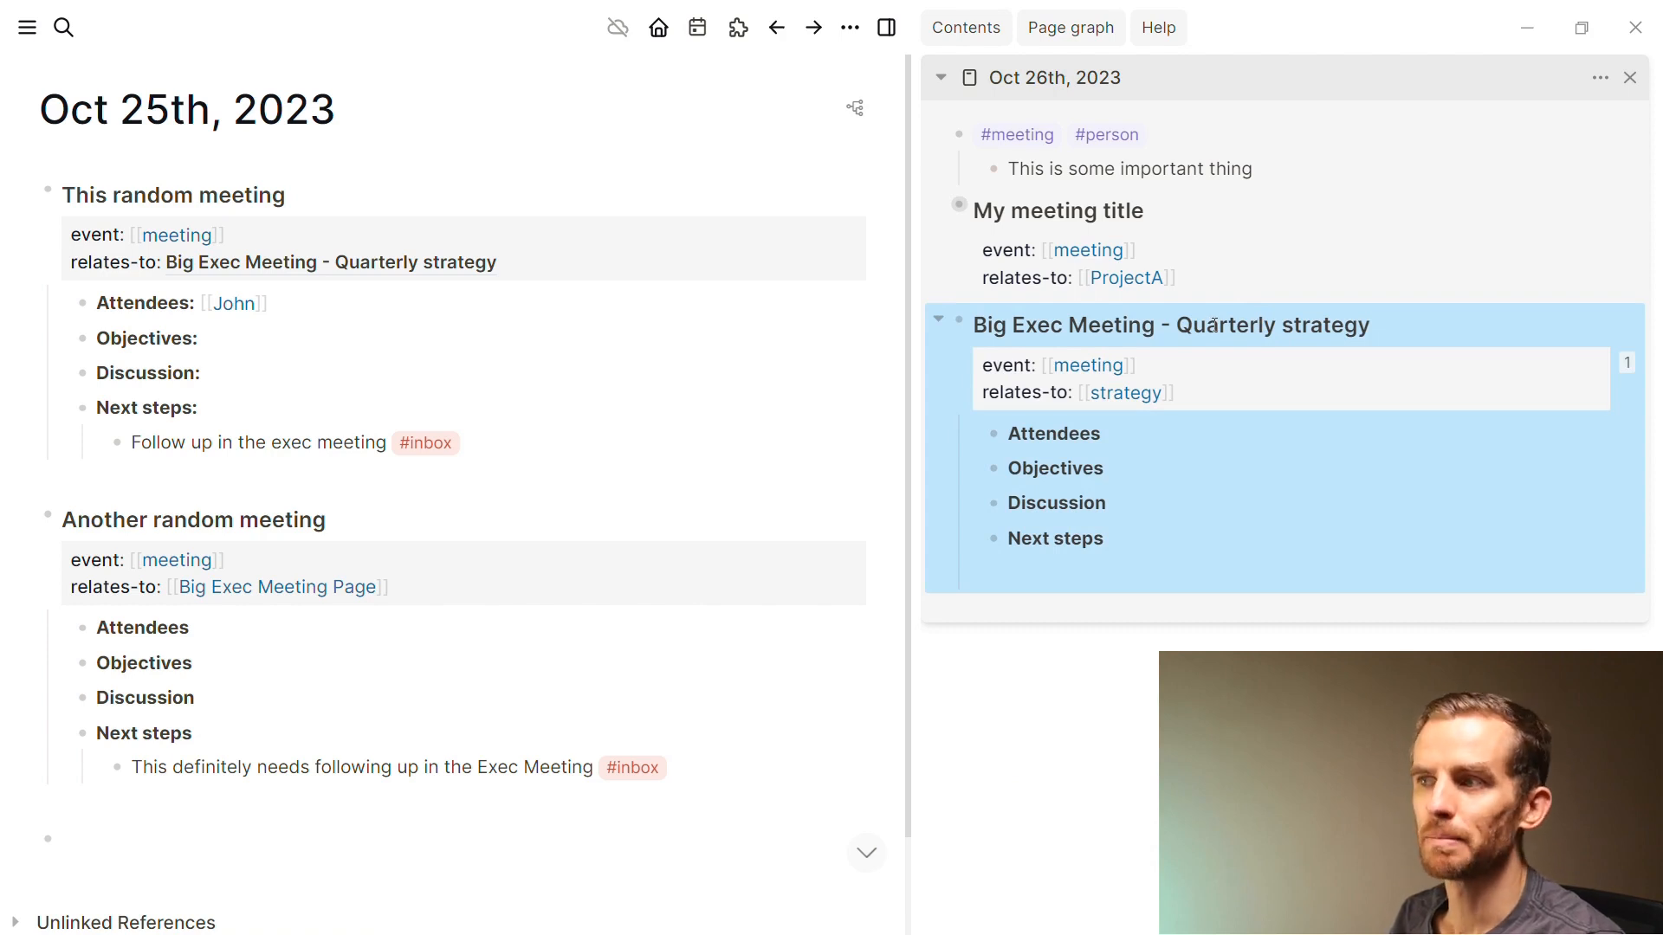
Inspect the raw Big Exec Meeting reference inside This random meeting
left_click(505, 262)
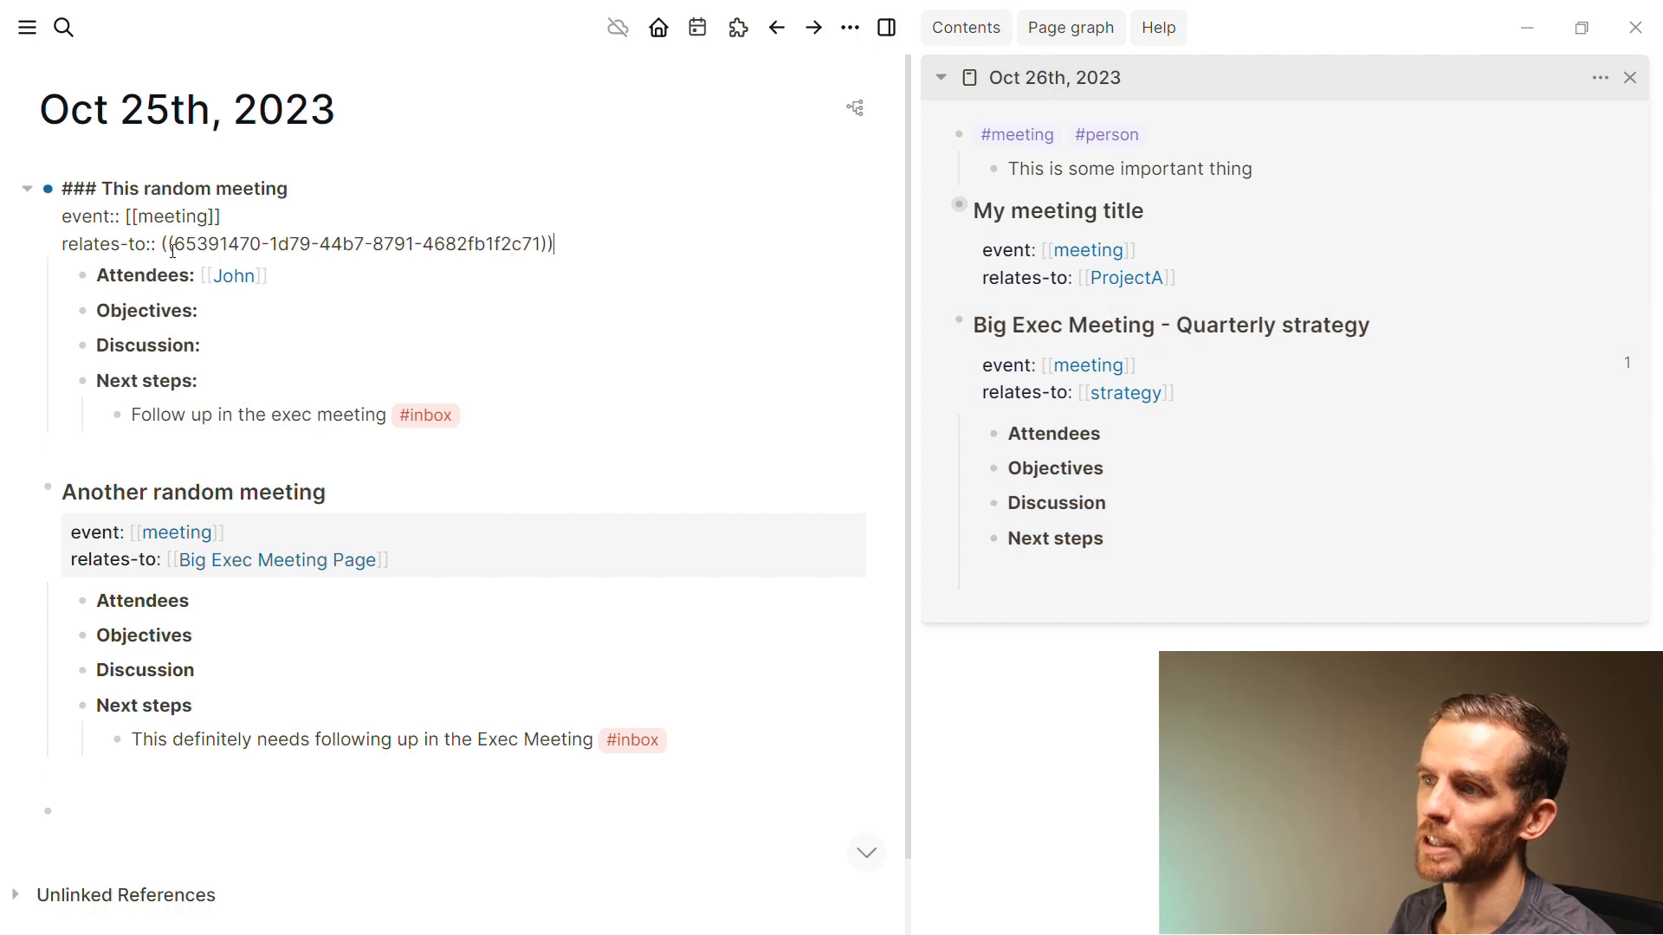
key("Escape")
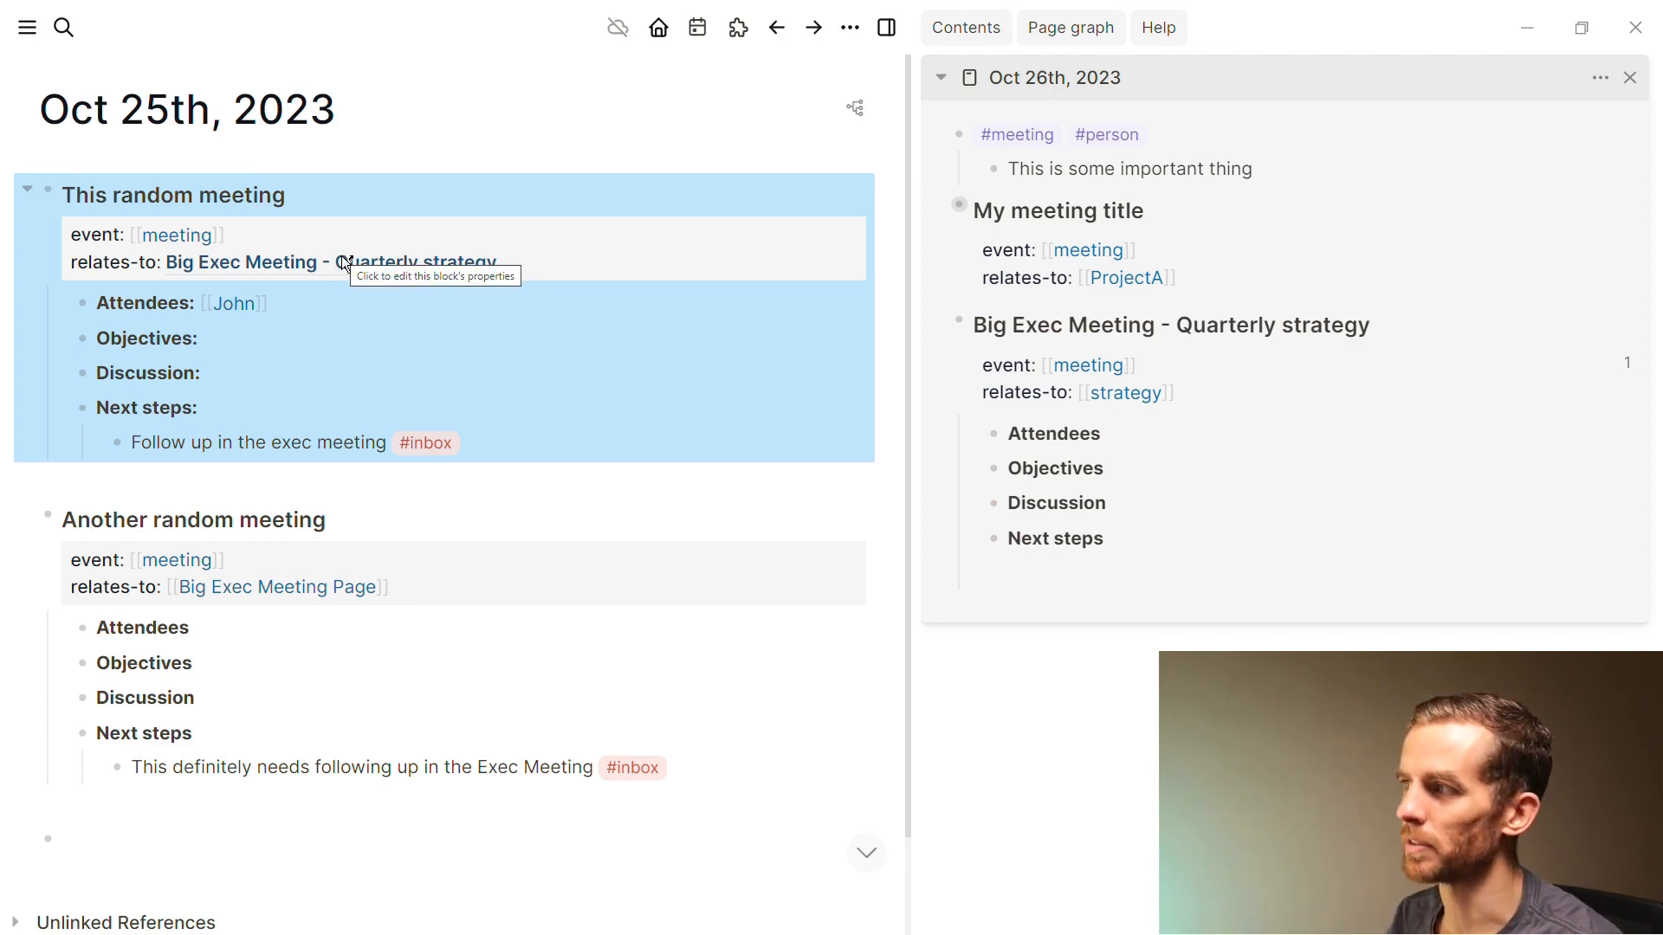
key("Escape")
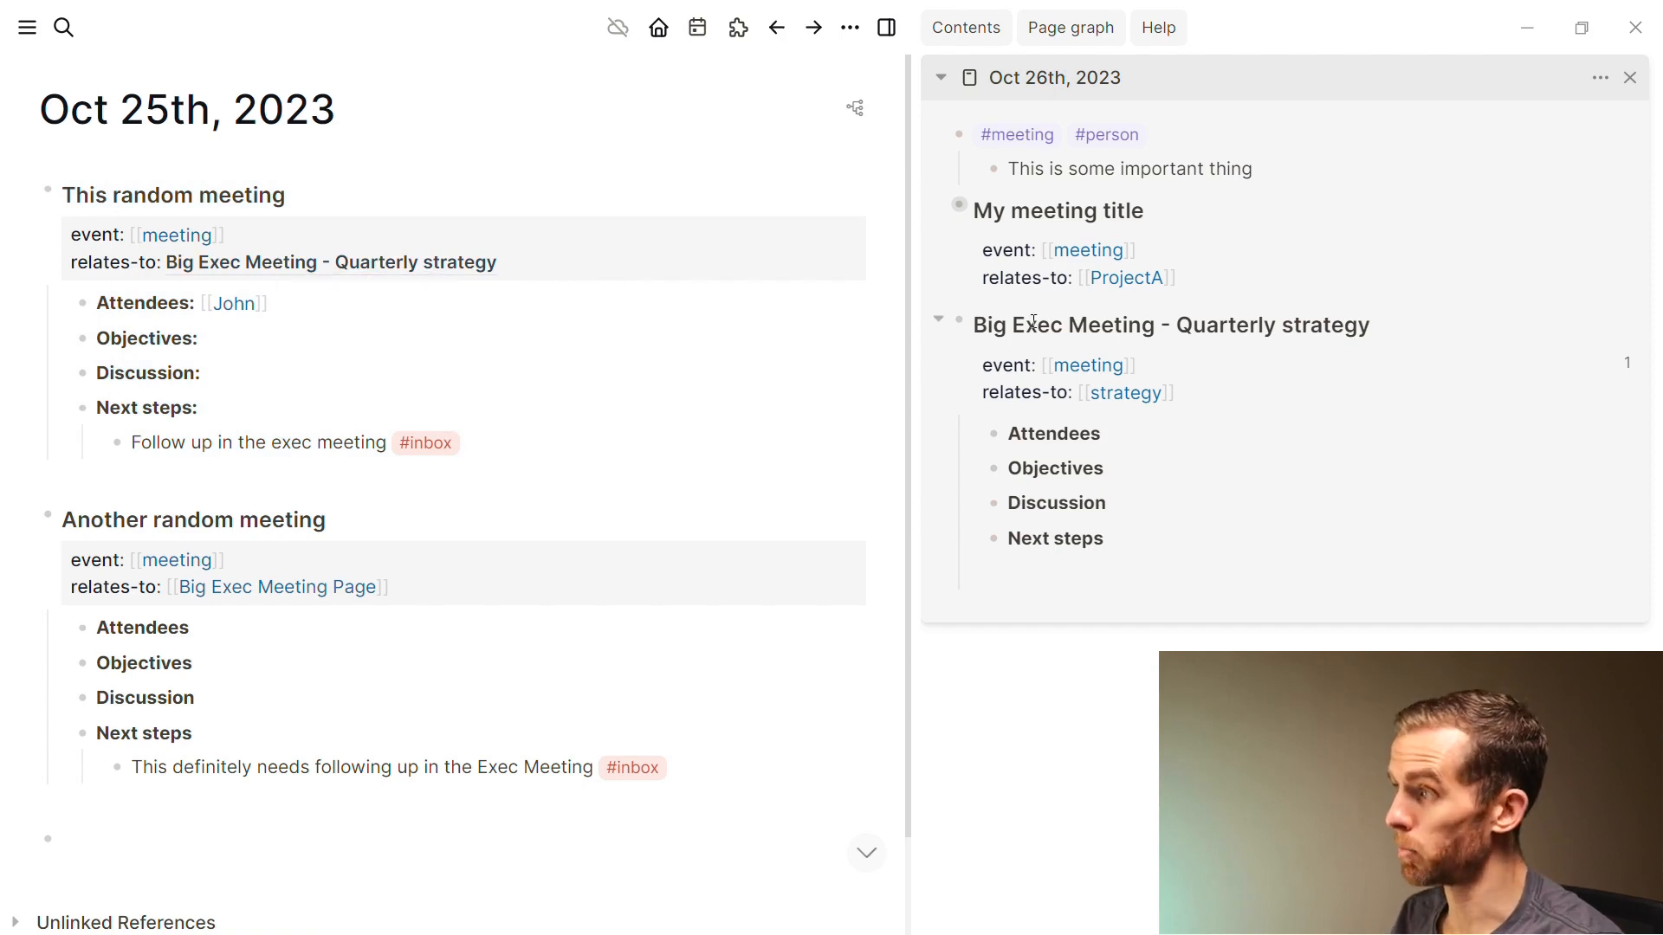
Show the blocks referencing Big Exec Meeting, then open the Big Exec Meeting Page
left_click(1625, 371)
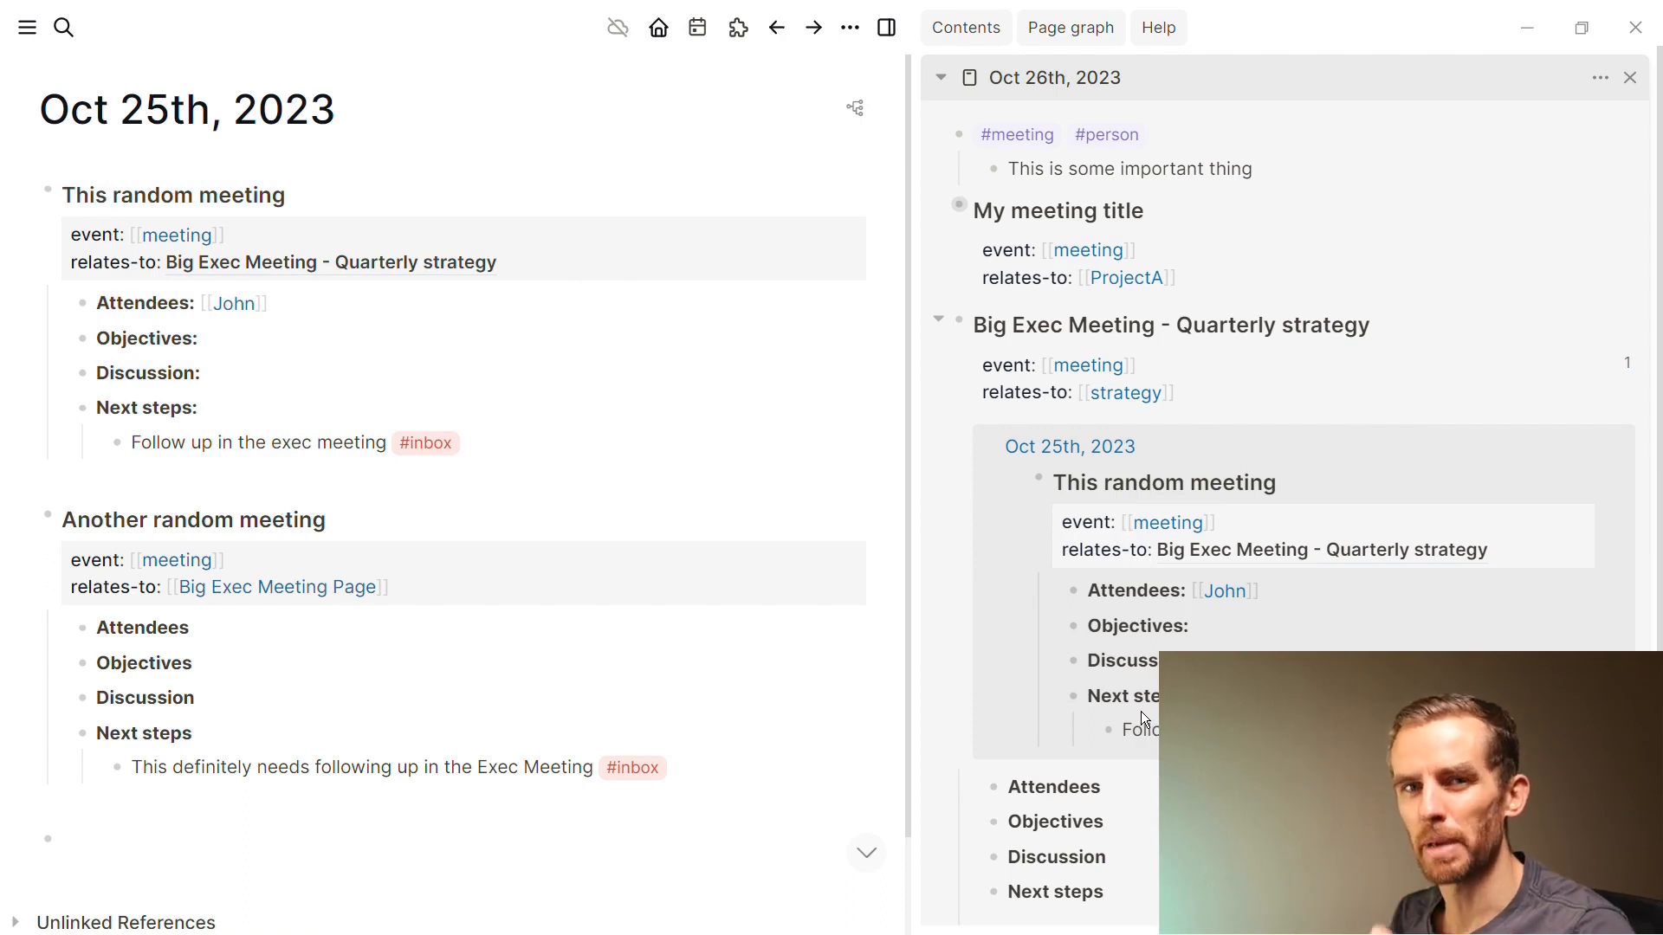
left_click(745, 448)
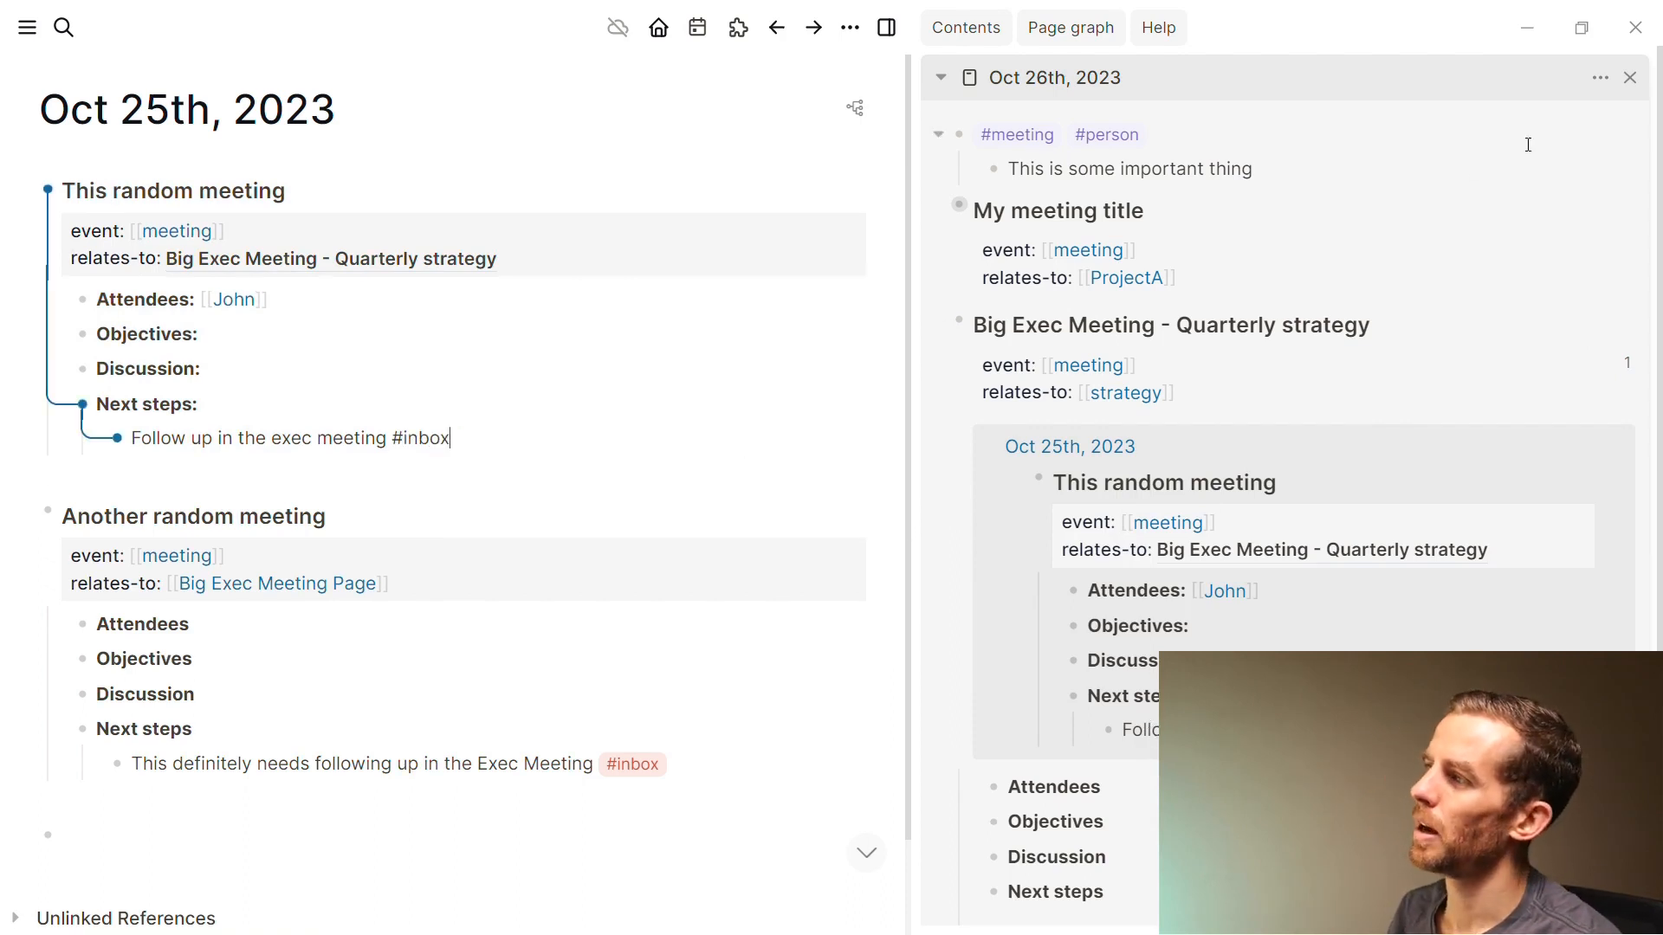
left_click(776, 484)
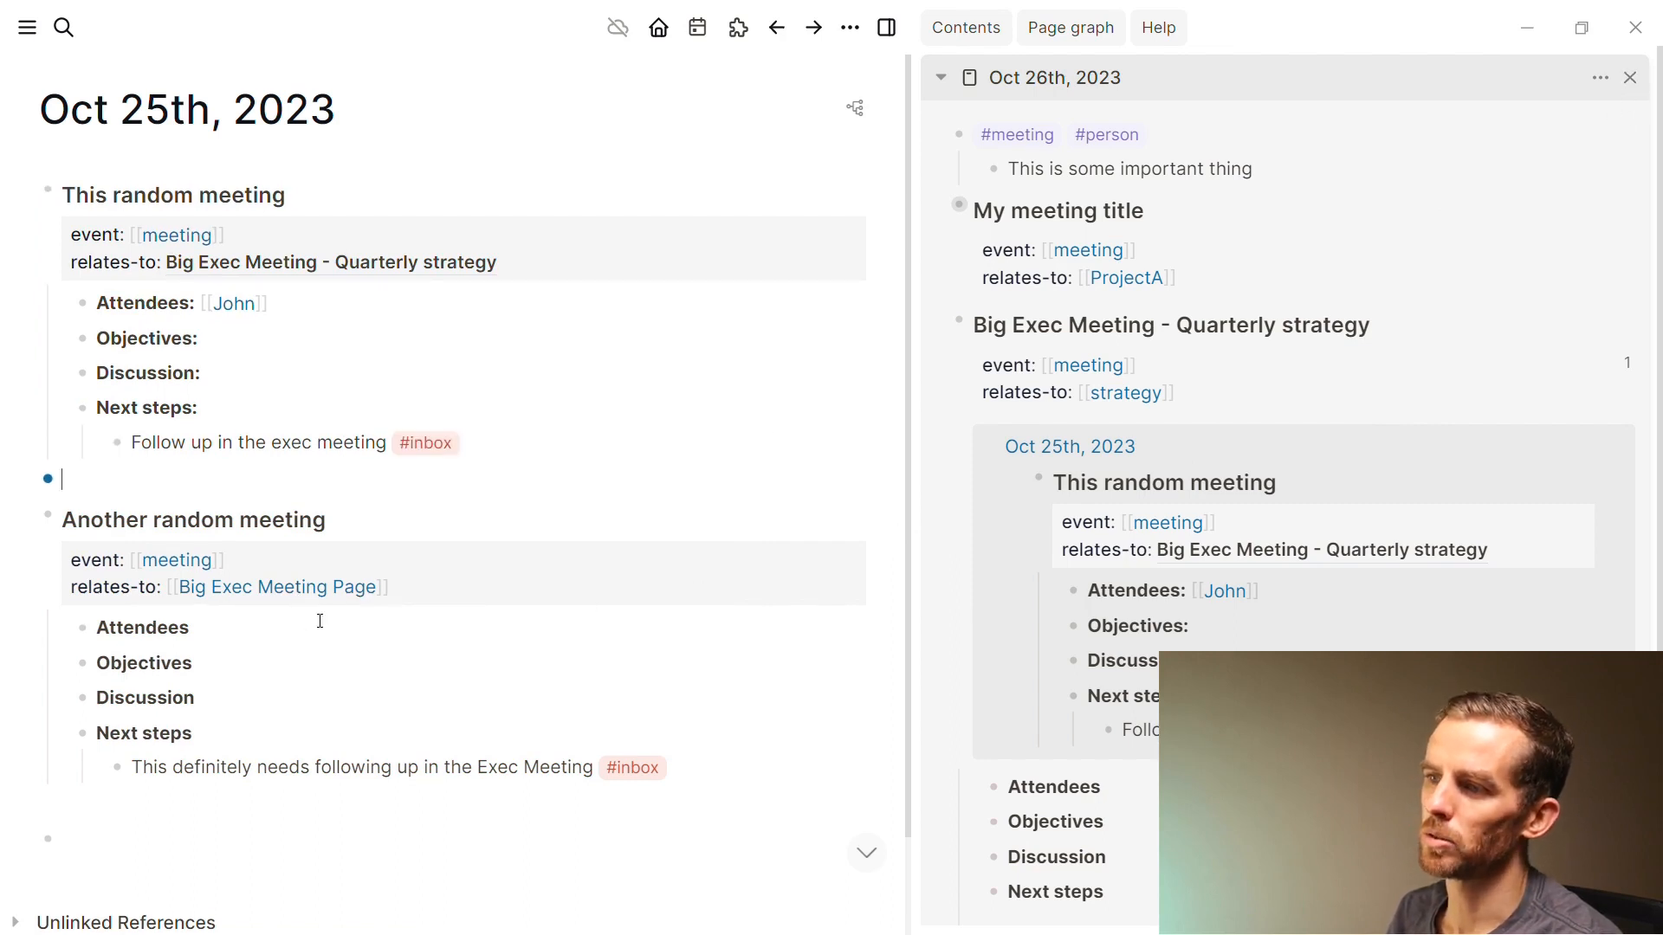
left_click(304, 593)
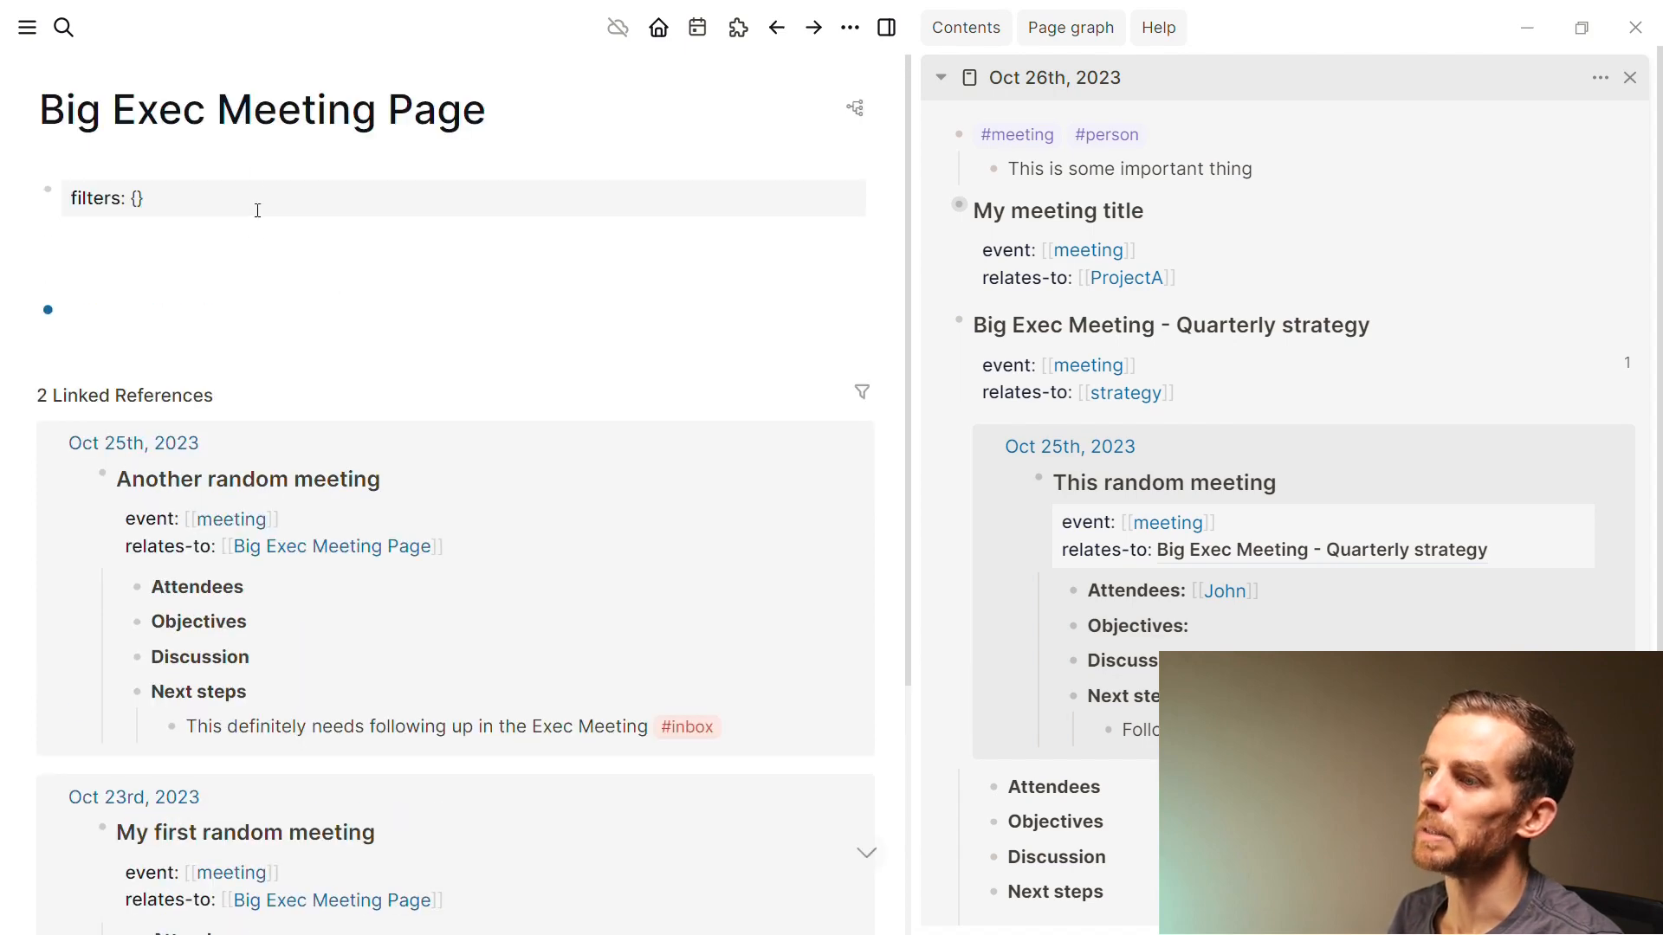
Filter the Big Exec Meeting Page's linked references to follow-up and expand the remaining result
scroll(259, 269, "down", 3)
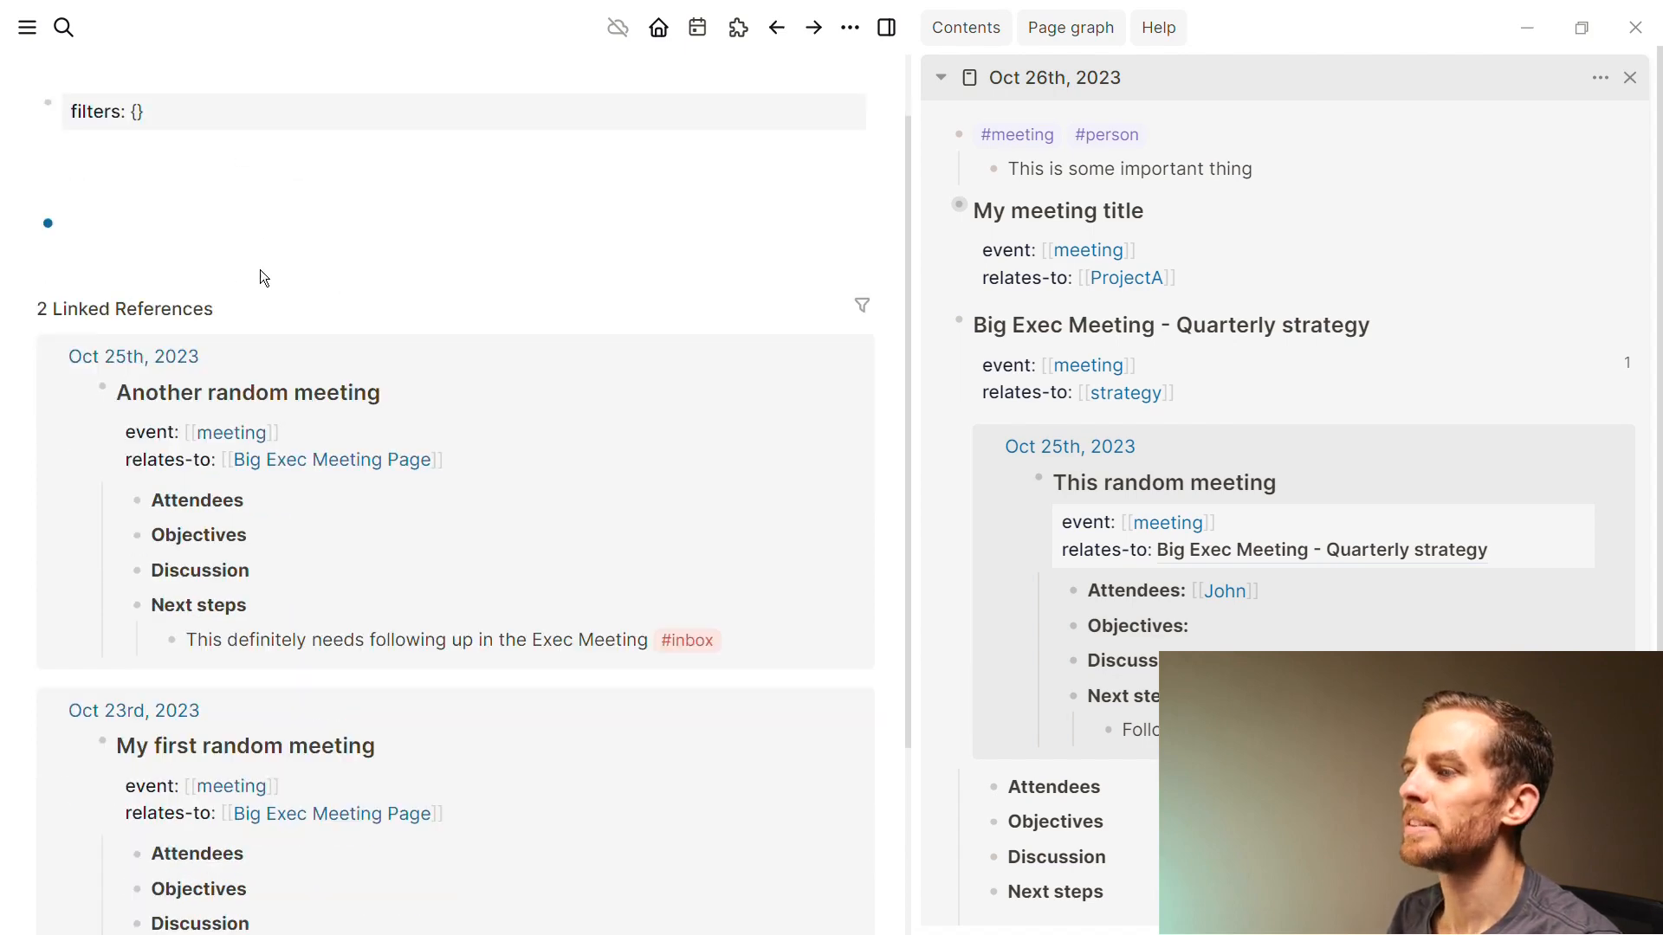
scroll(228, 354, "down", 1)
scroll(268, 407, "up", 3)
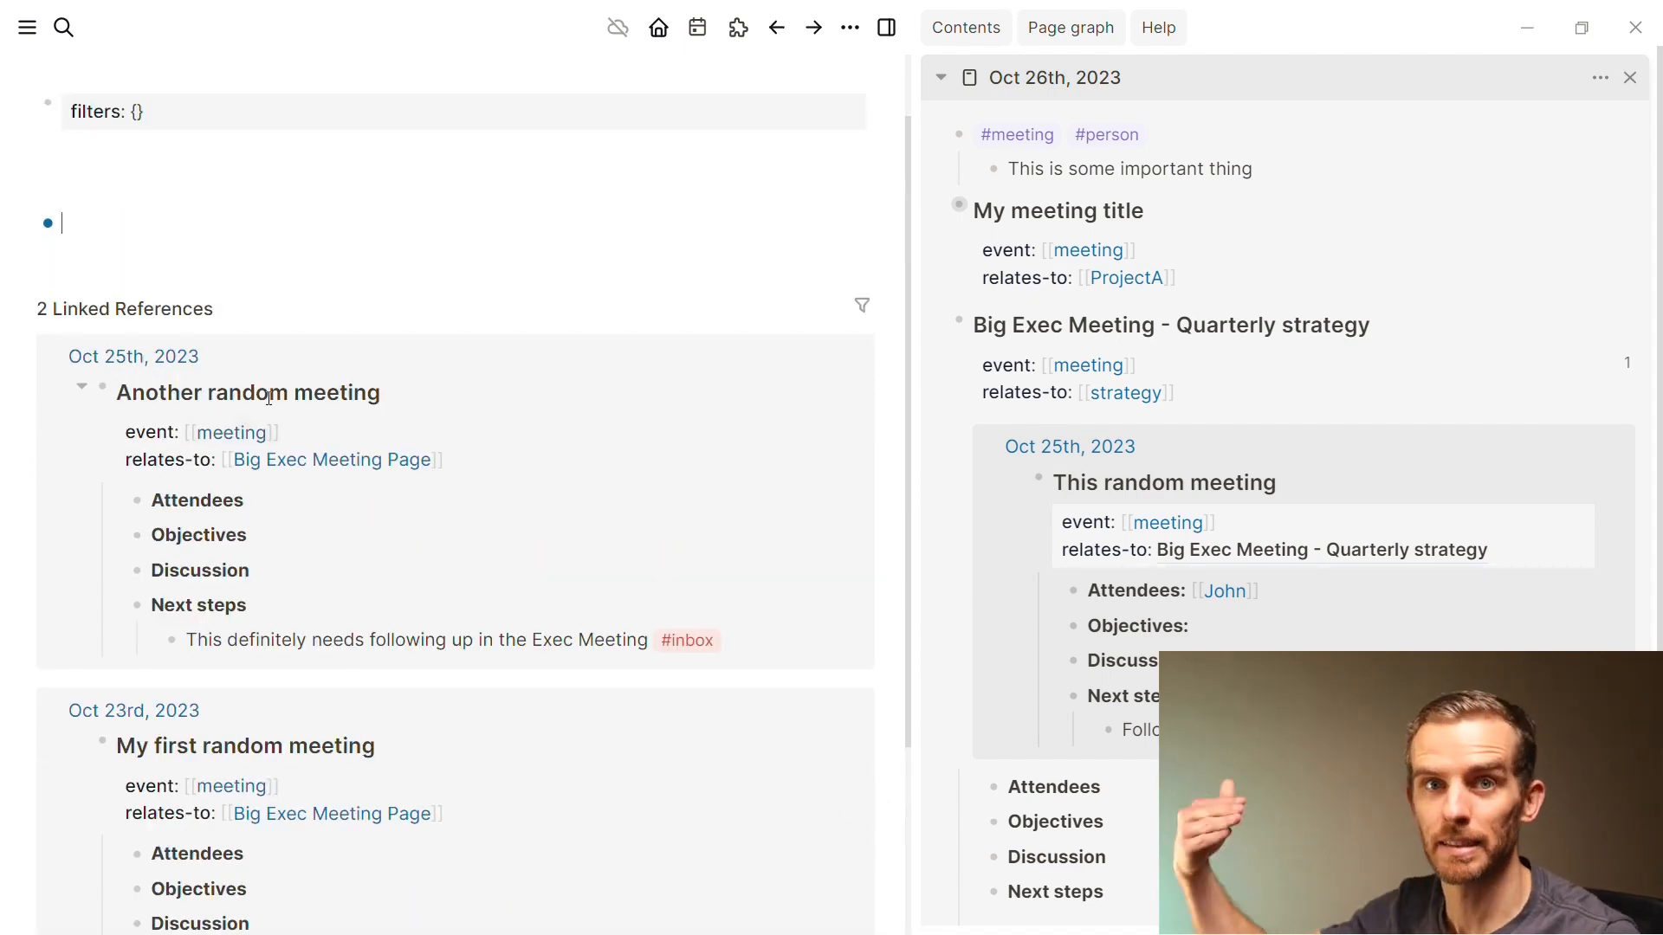
left_click(861, 305)
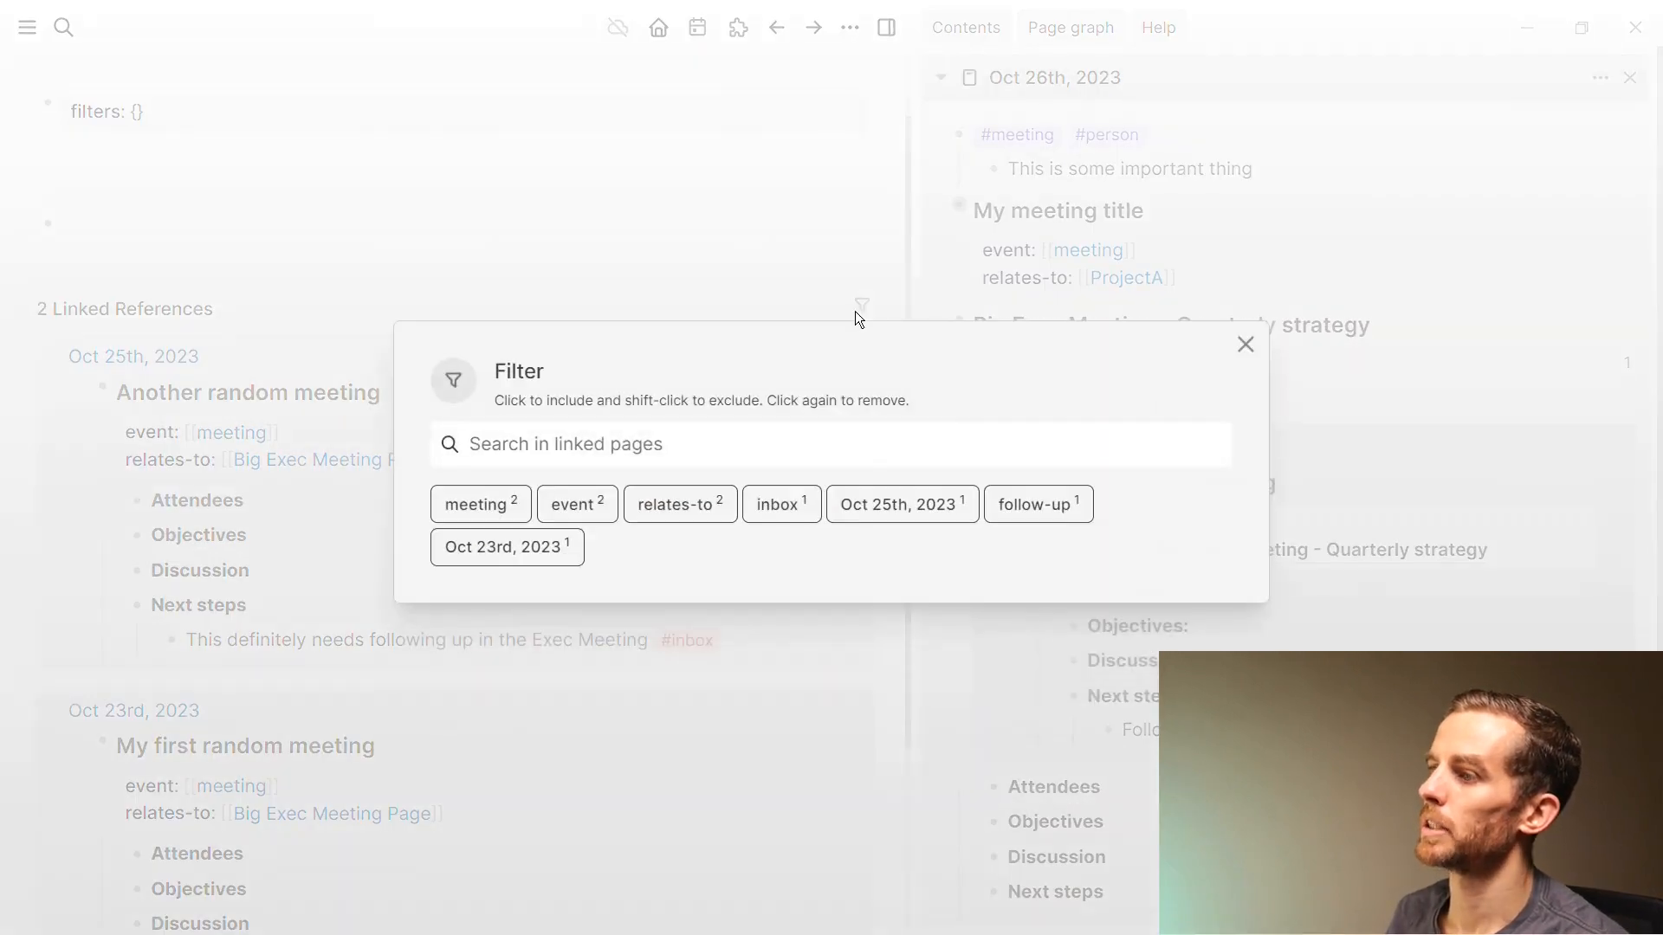
left_click(1017, 509)
left_click(632, 641)
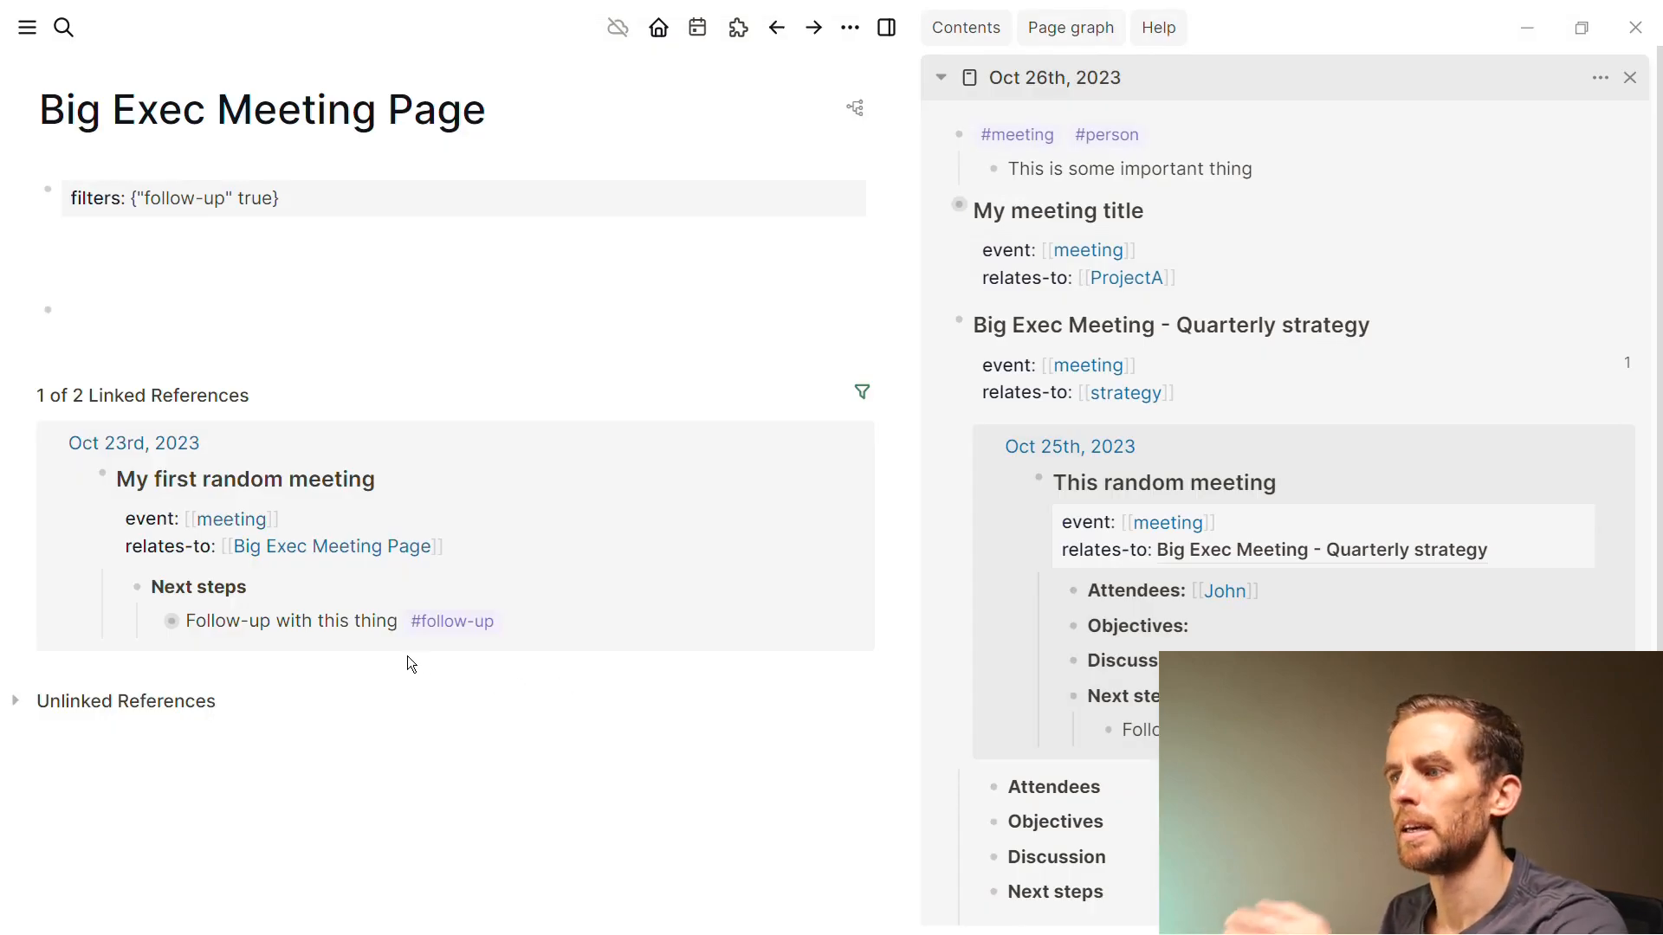
left_click(151, 620)
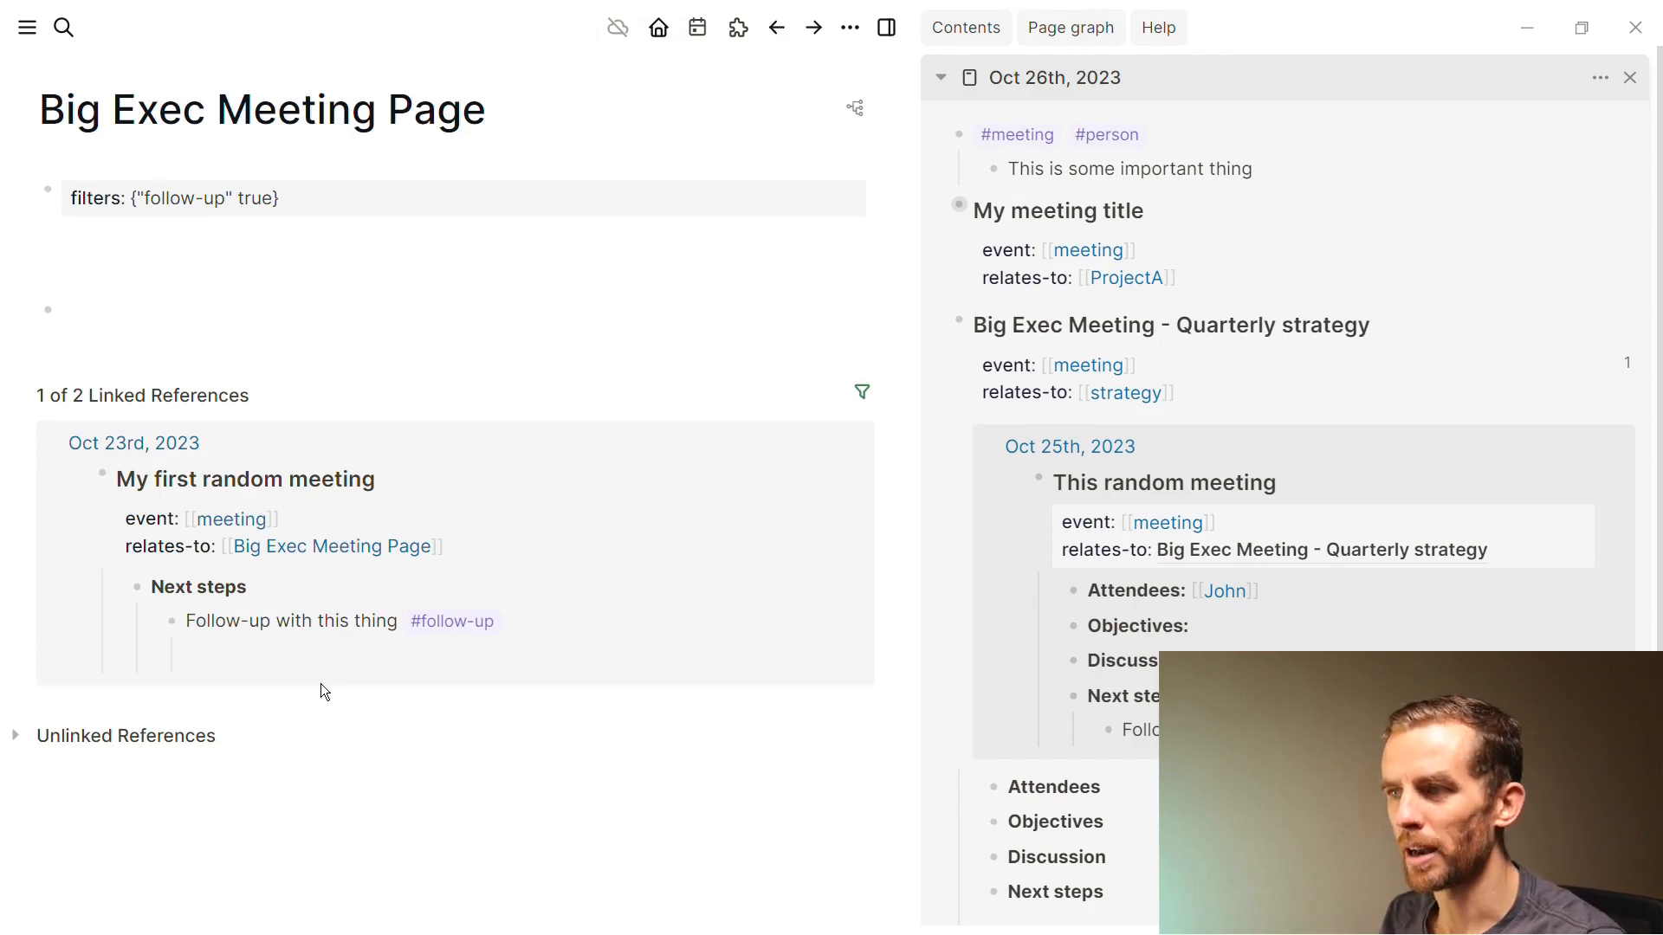
left_click(94, 271)
Insert an empty query block with /query below the filters
left_click(89, 251)
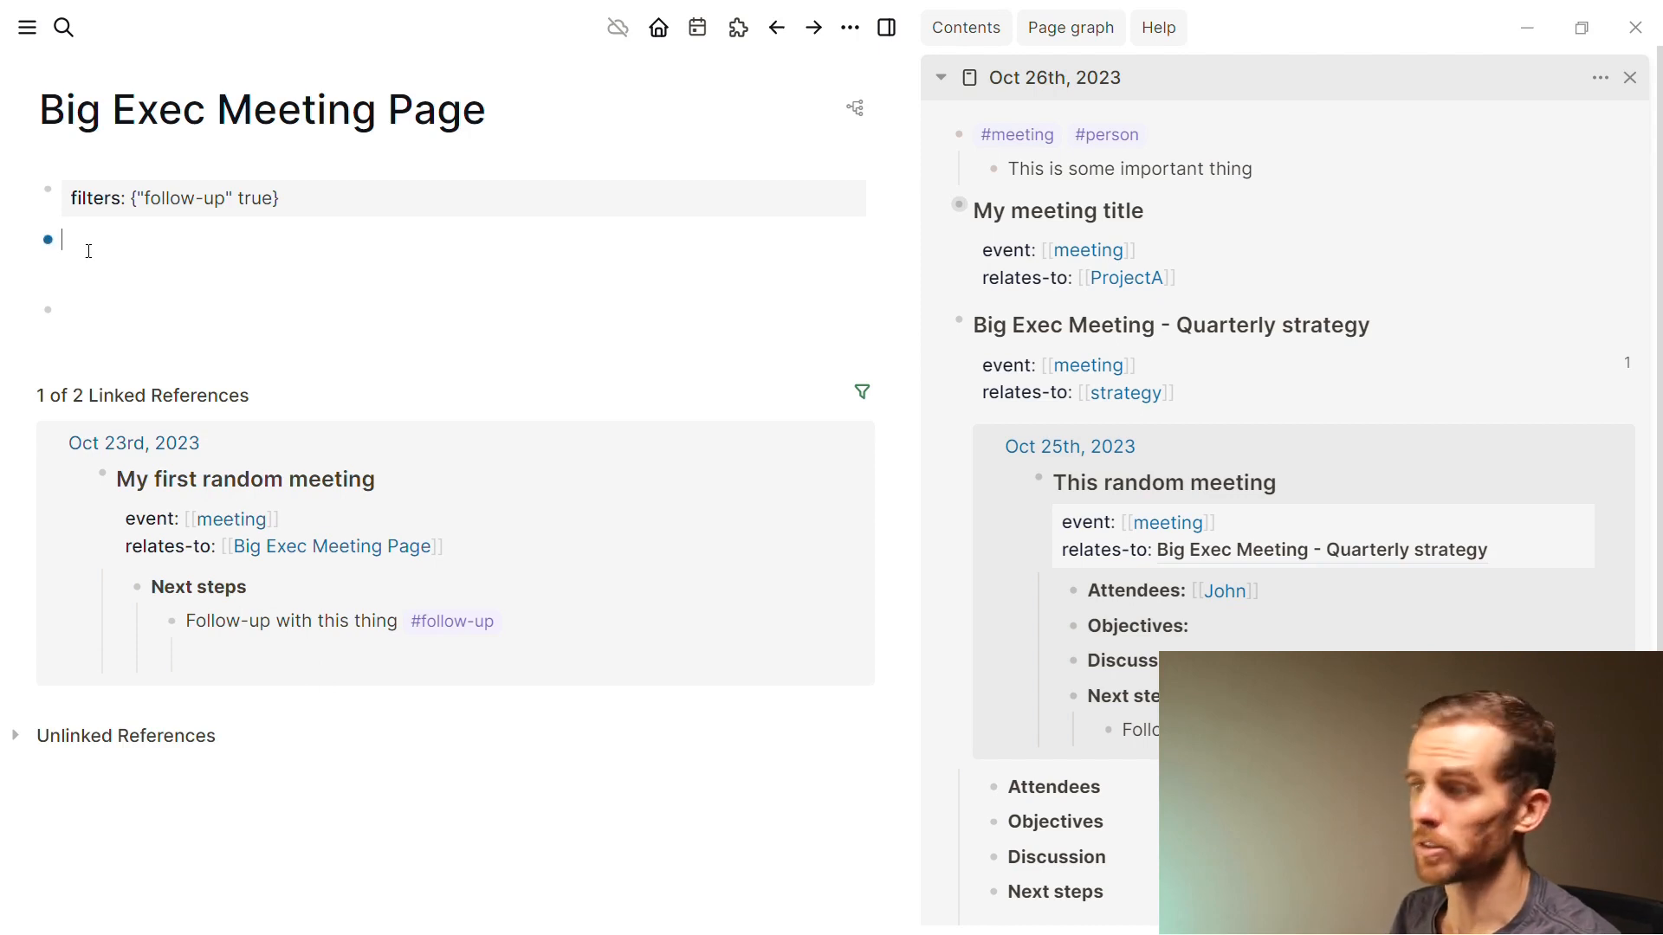
type("/que")
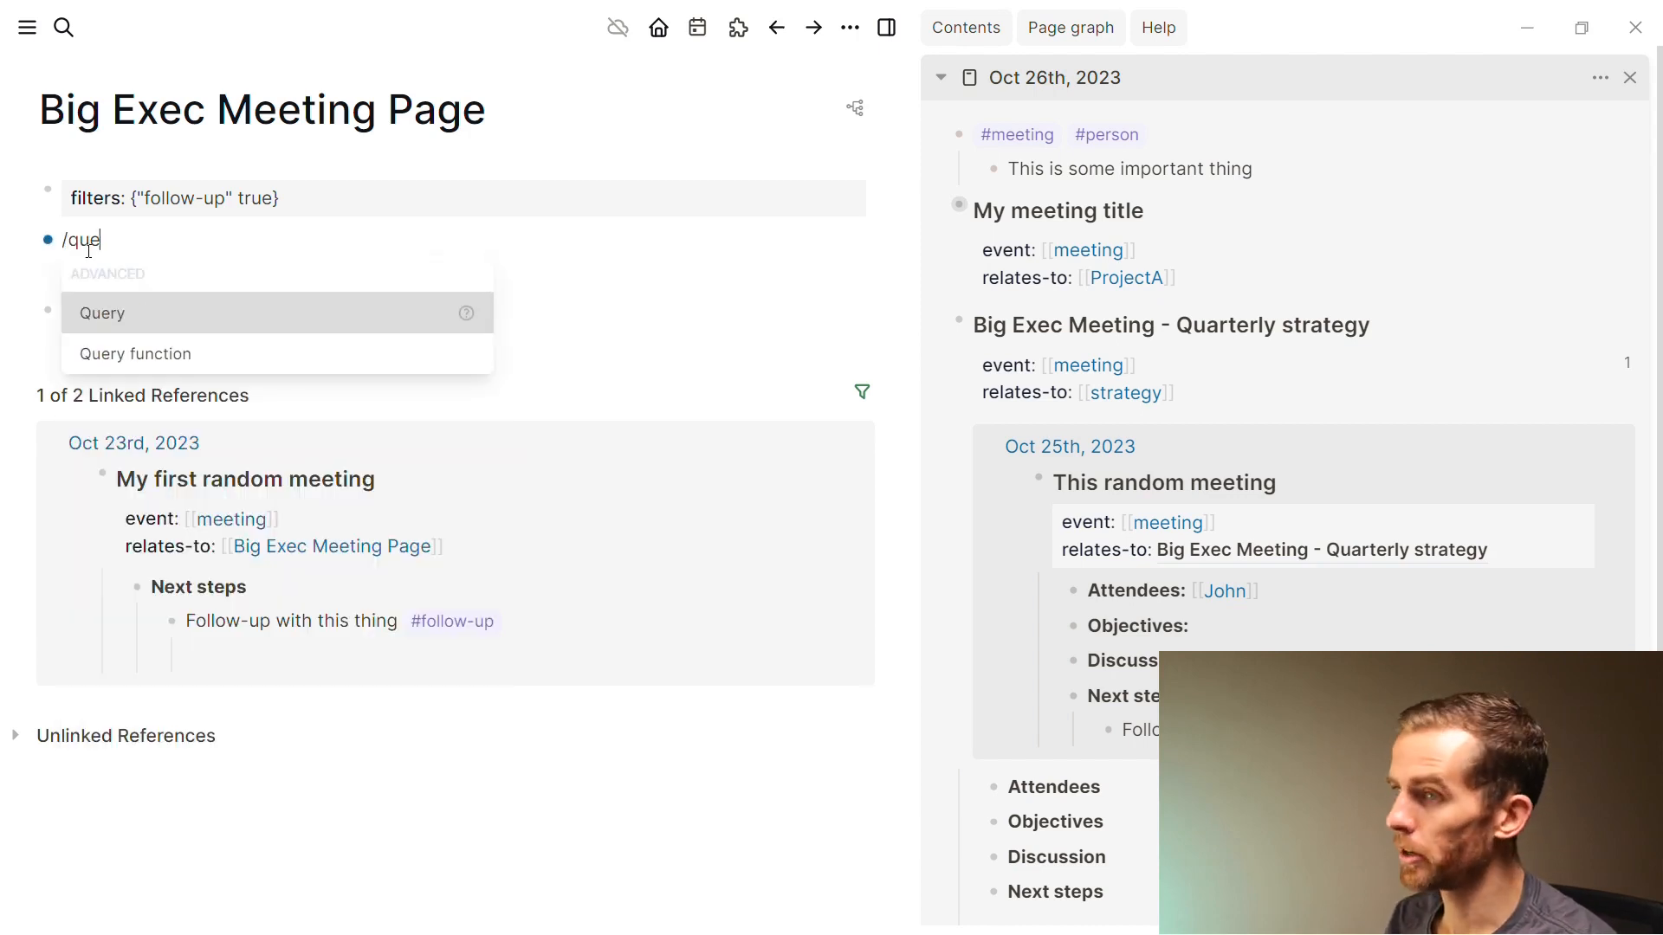
key("Return")
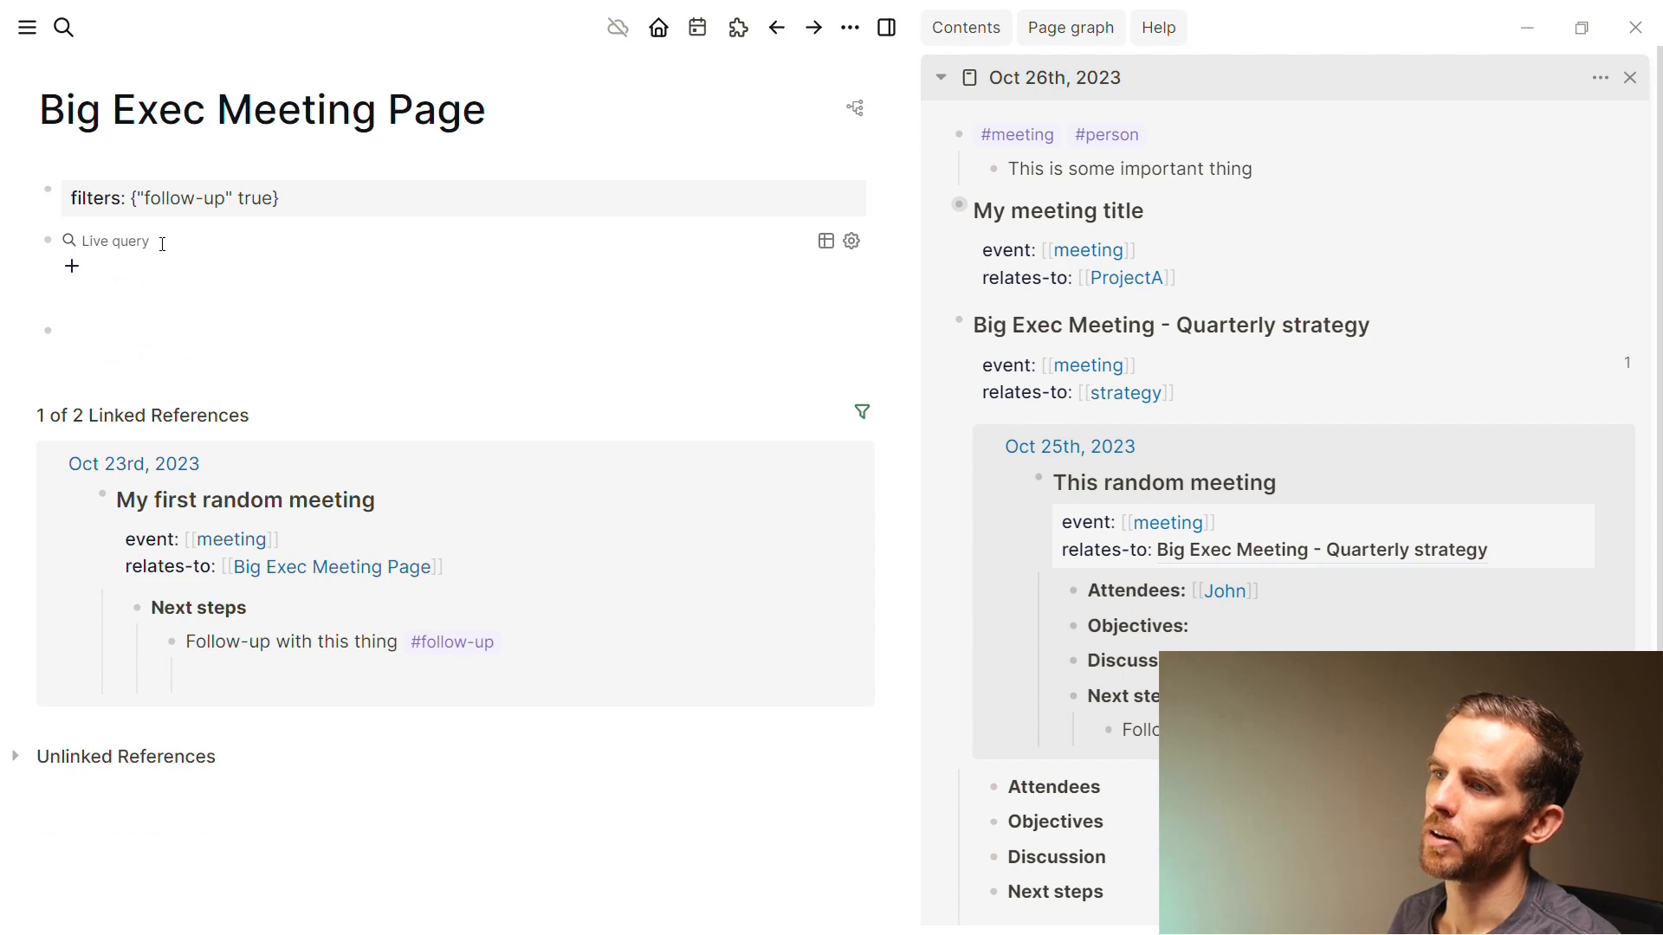
Write the query (and [[Big Exec Meeting Page]] (or #inbox #follow-up)) and render it
left_click(157, 246)
key("Left")
key("Left")
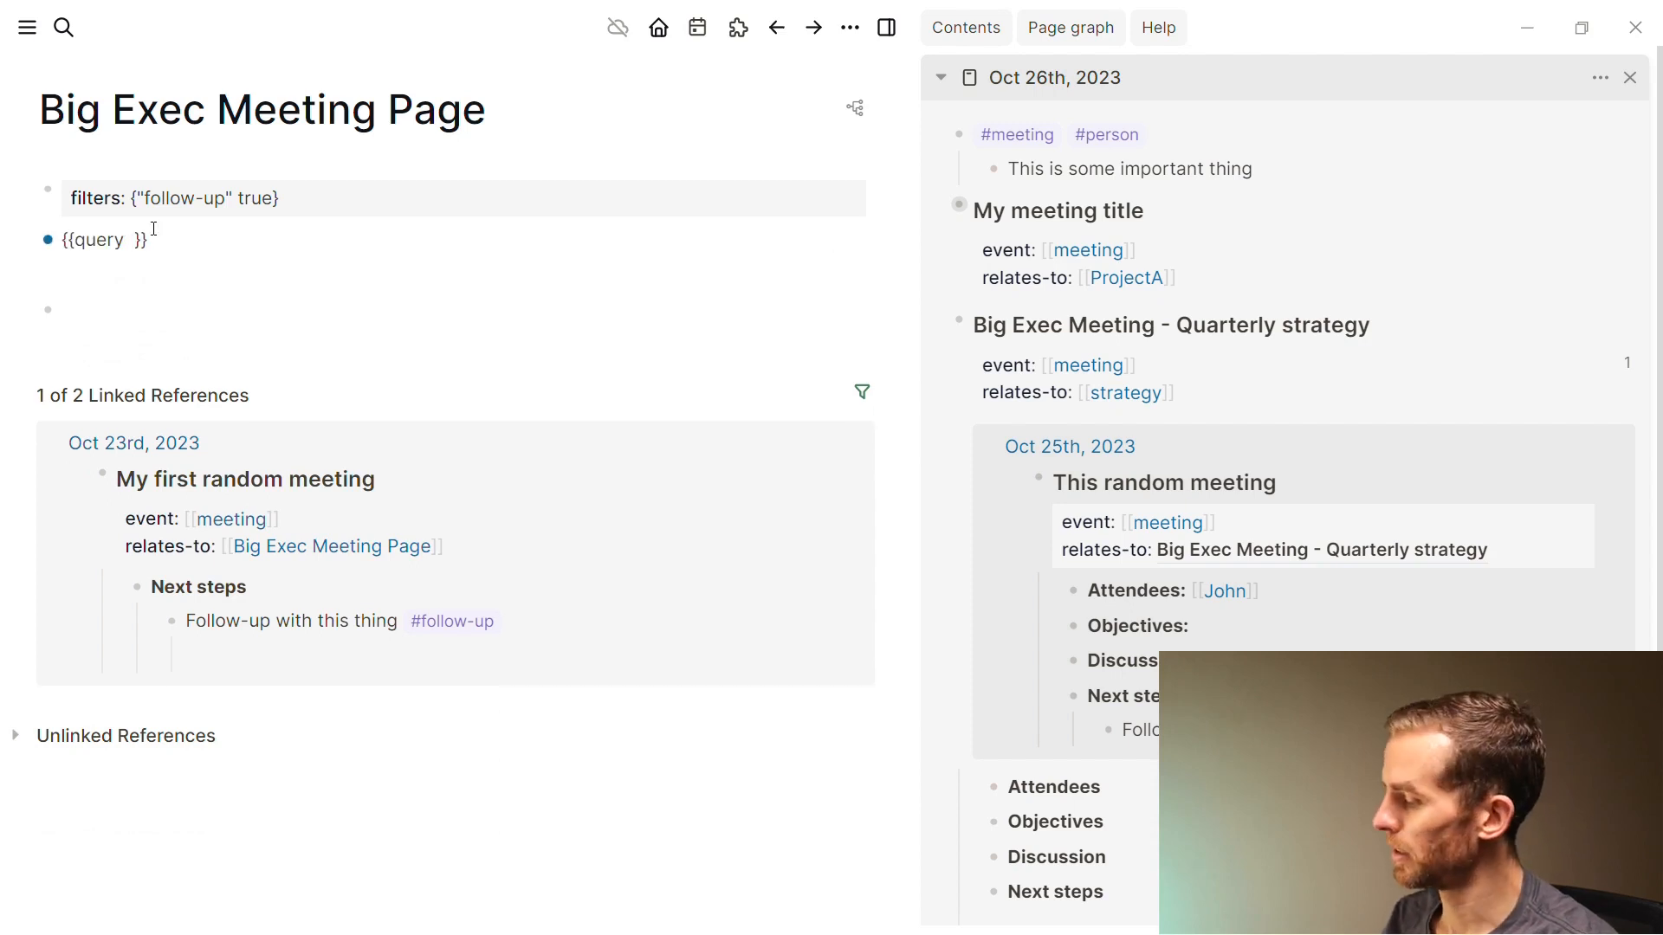
type("(")
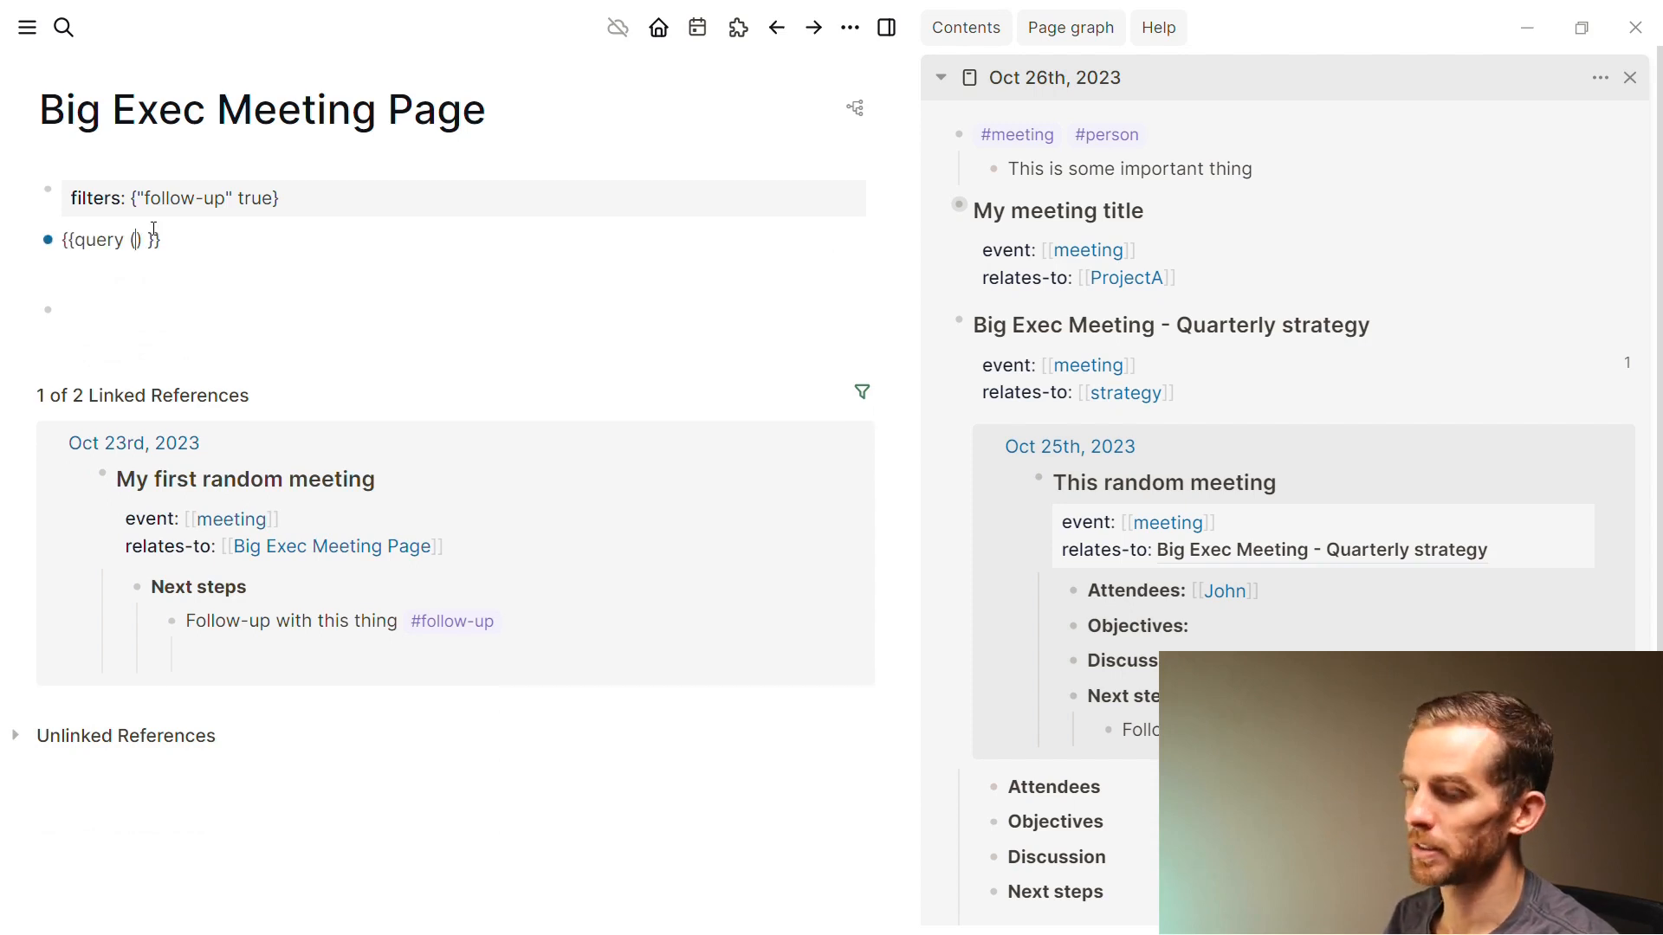
type("and")
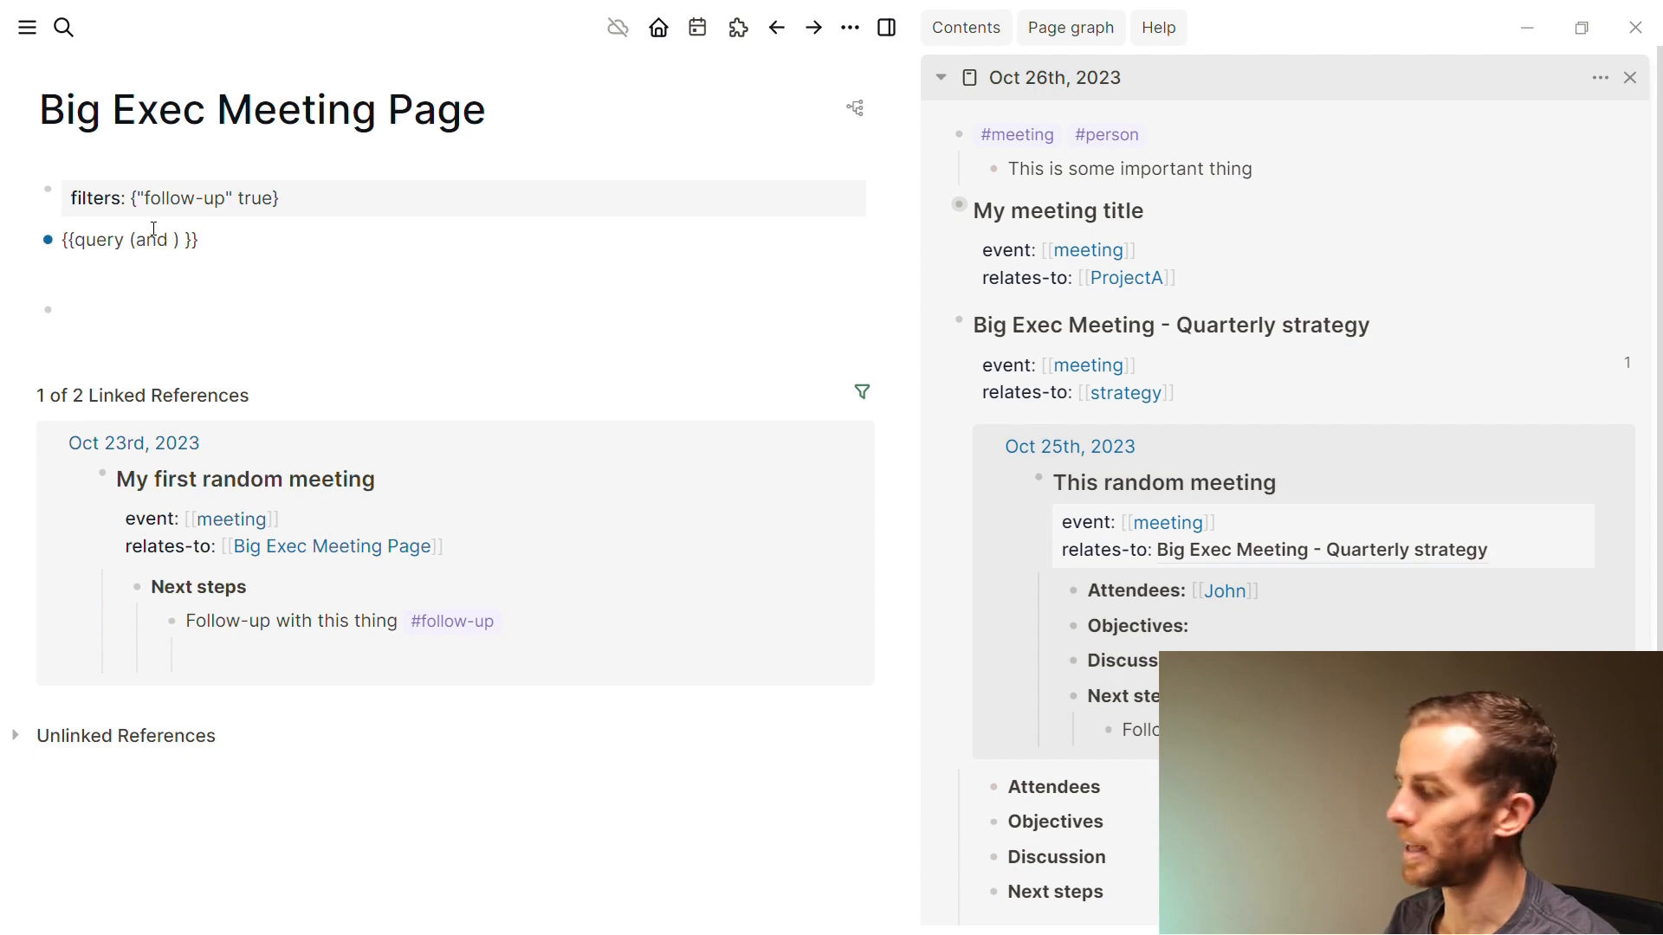
type(" [[Big")
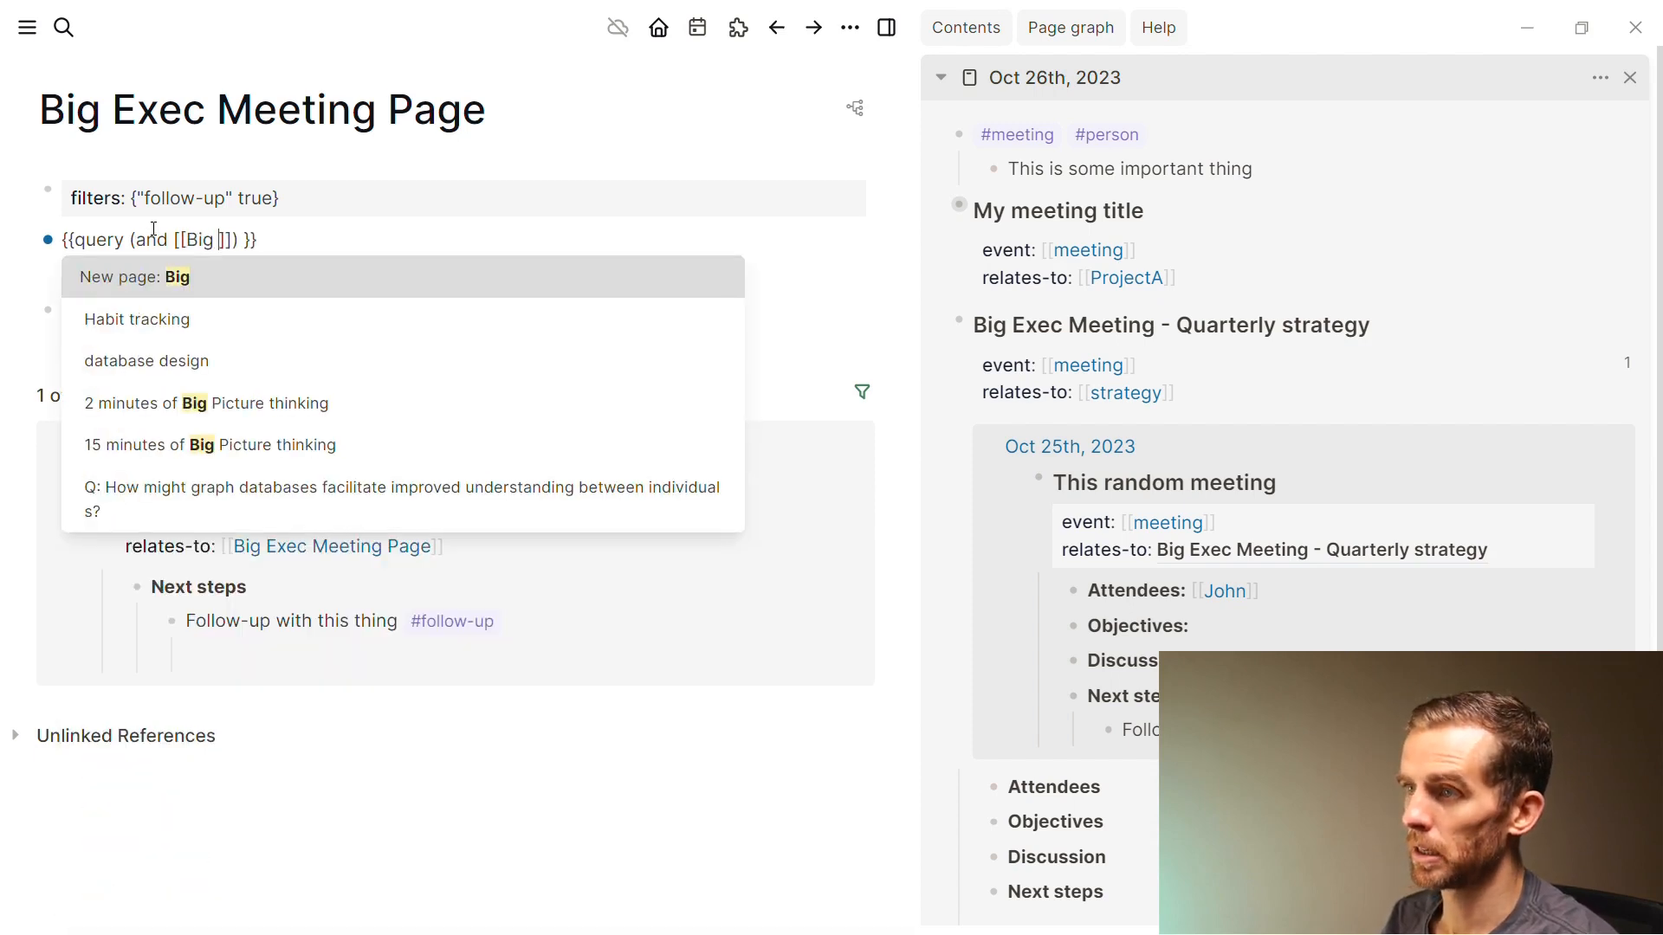
type(" Exec ")
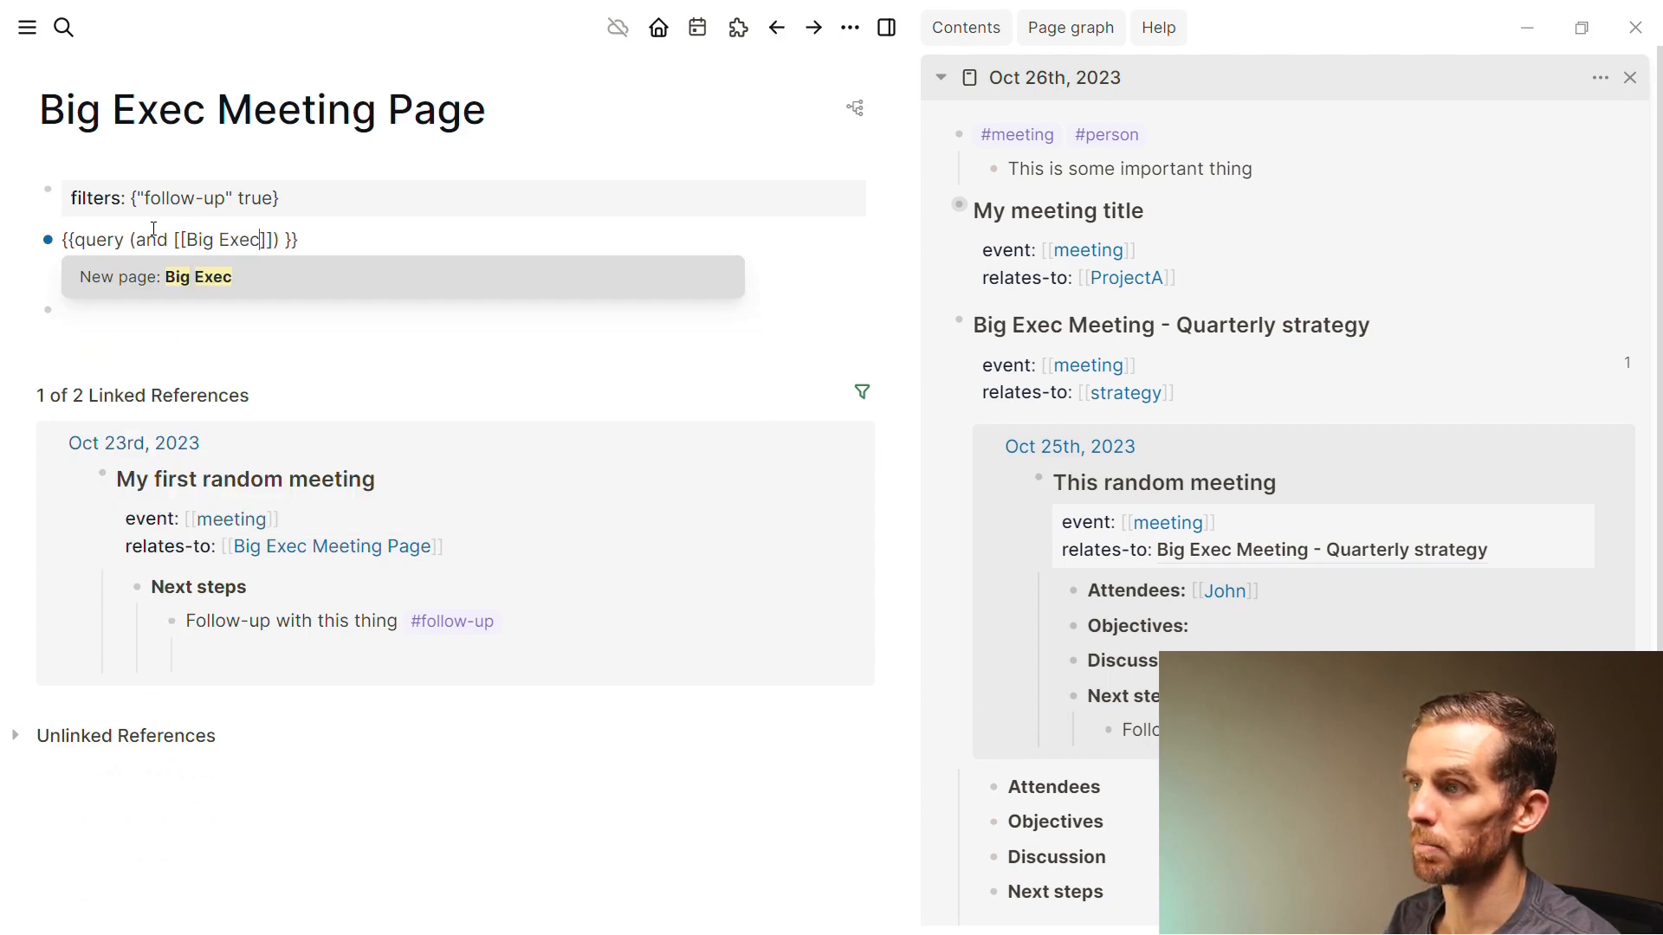
type("Meeting Pa")
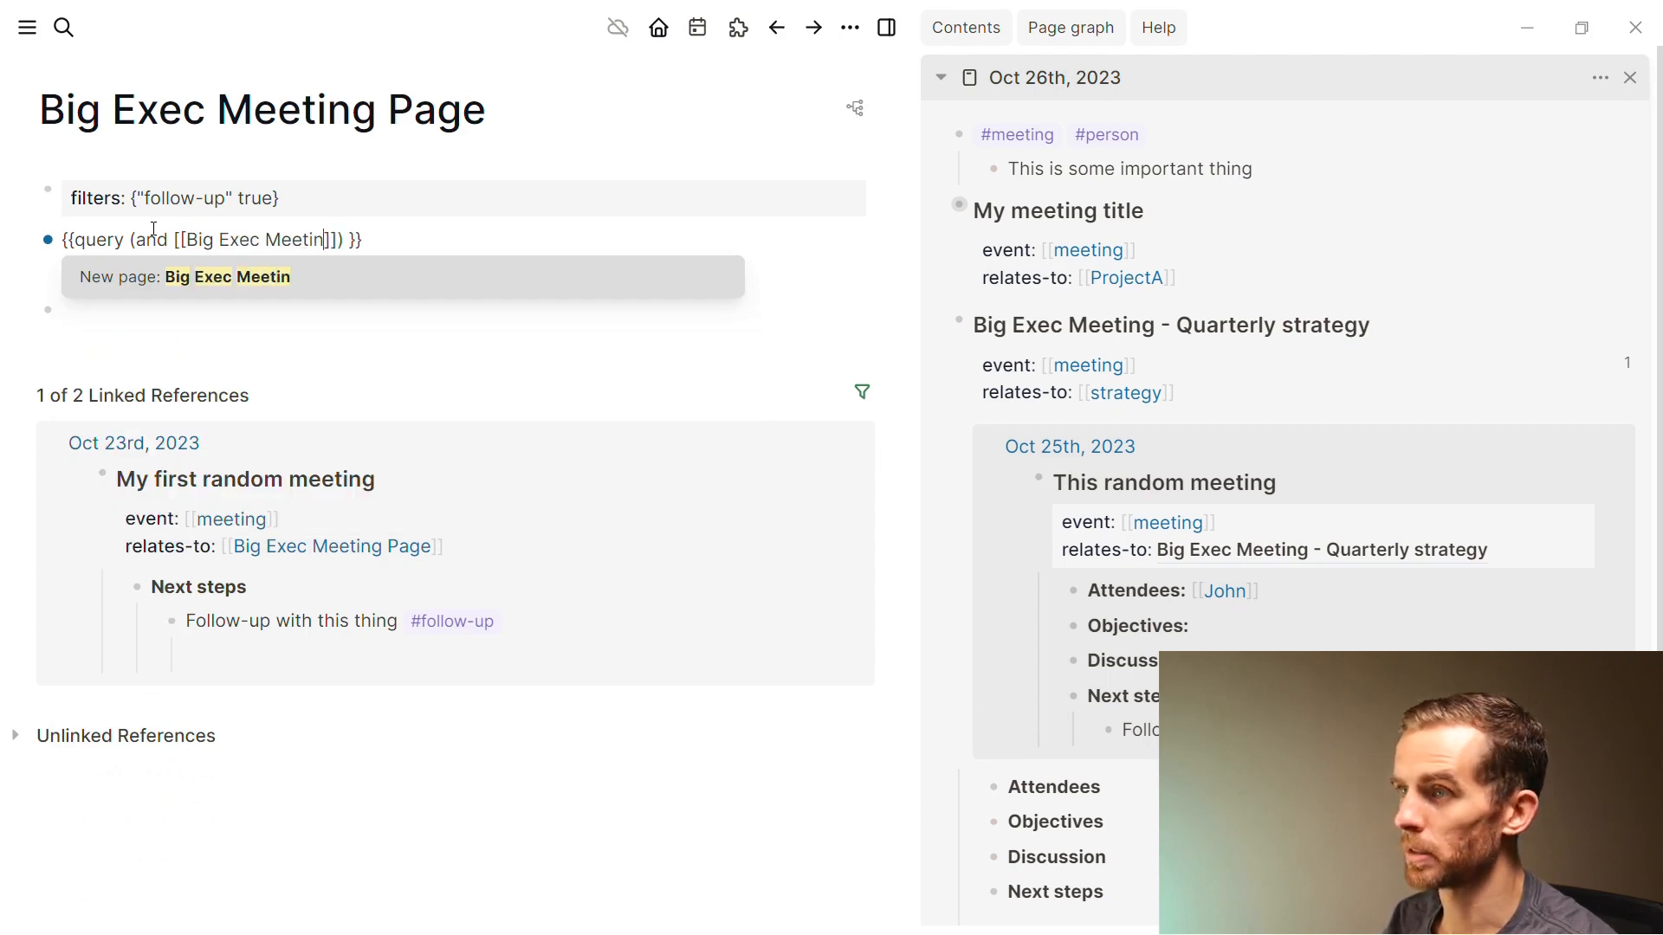
type("g")
key("BackSpace")
type("ge")
key("Return")
type("(or ")
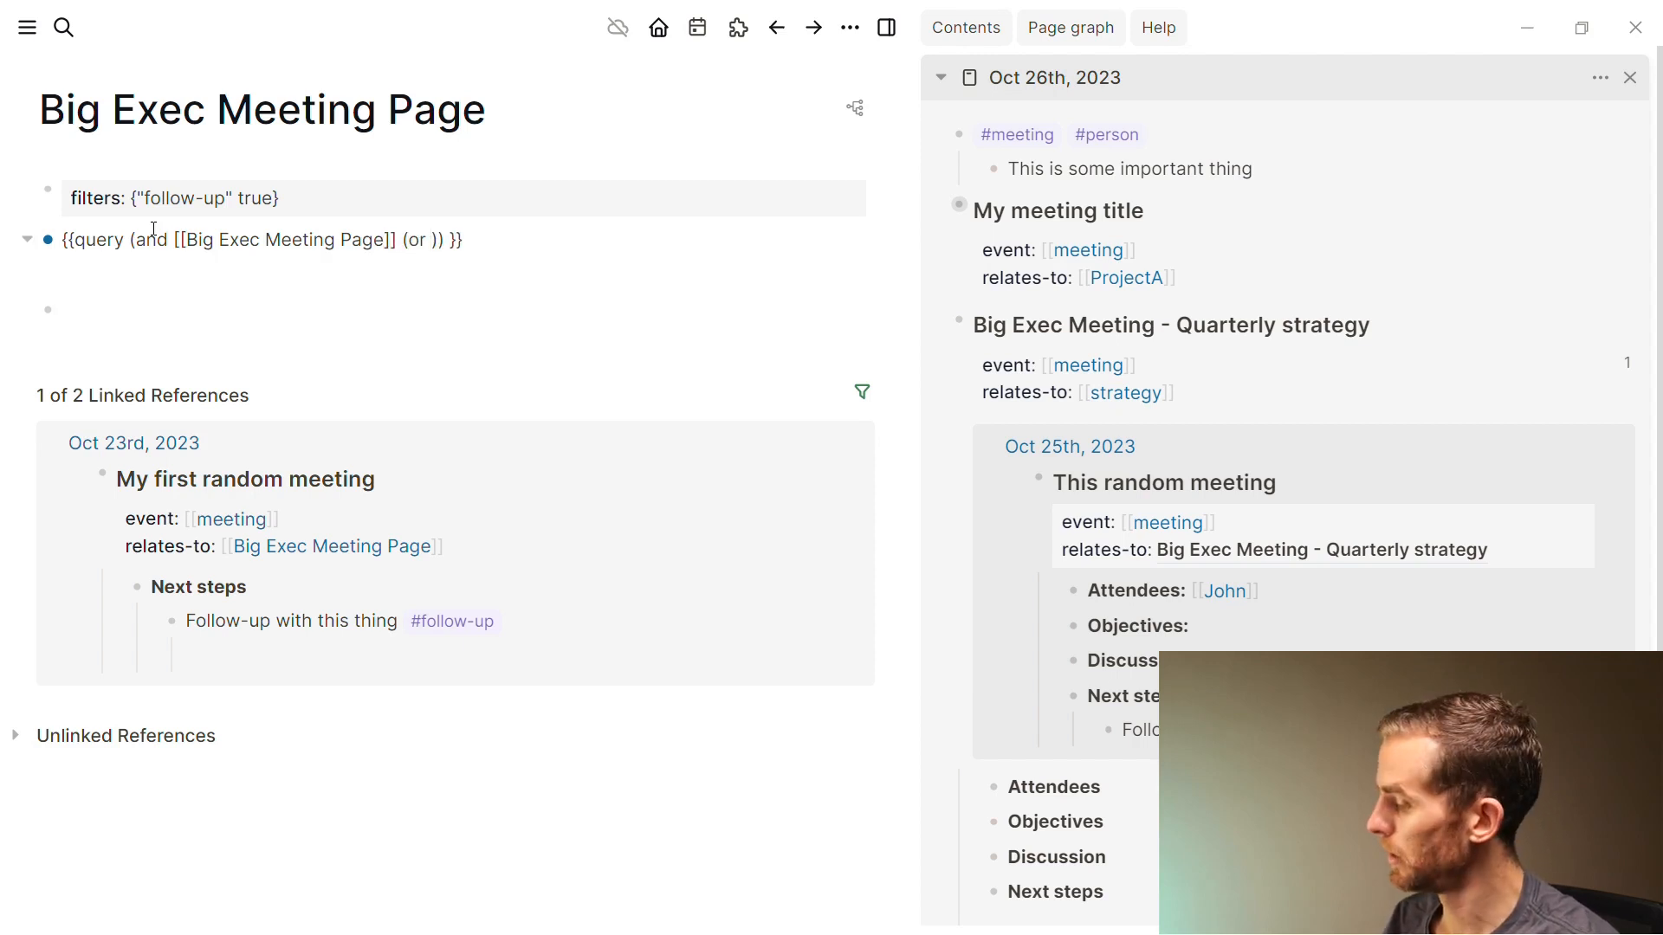
type("#inbox")
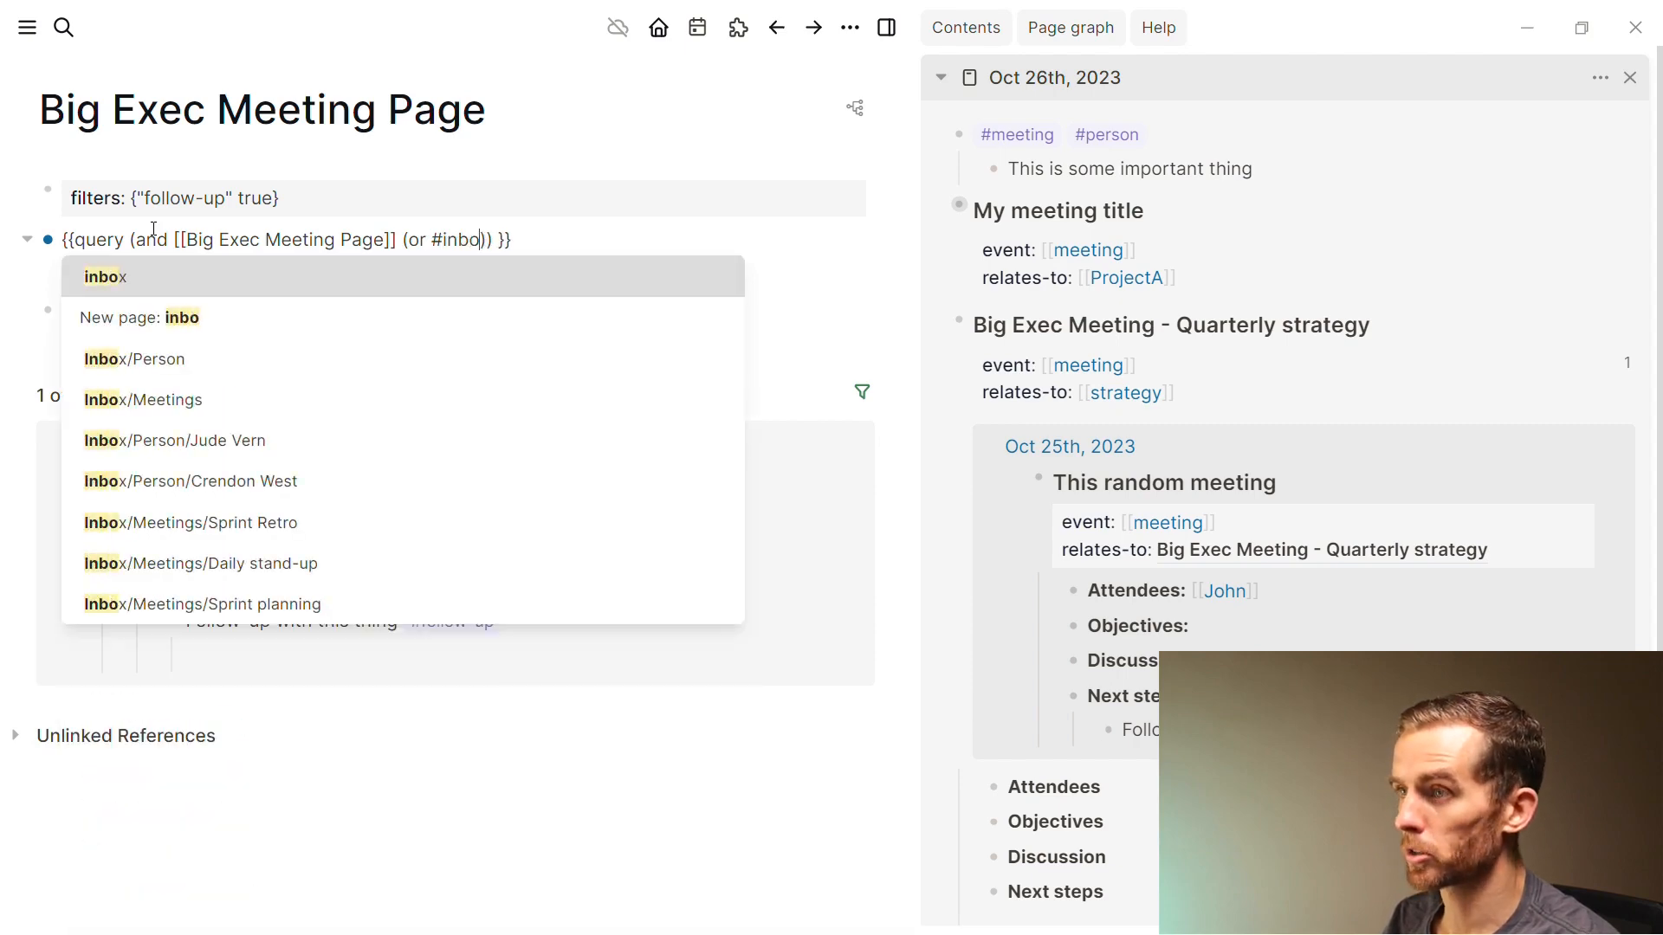
type("#fo")
type("llow-up")
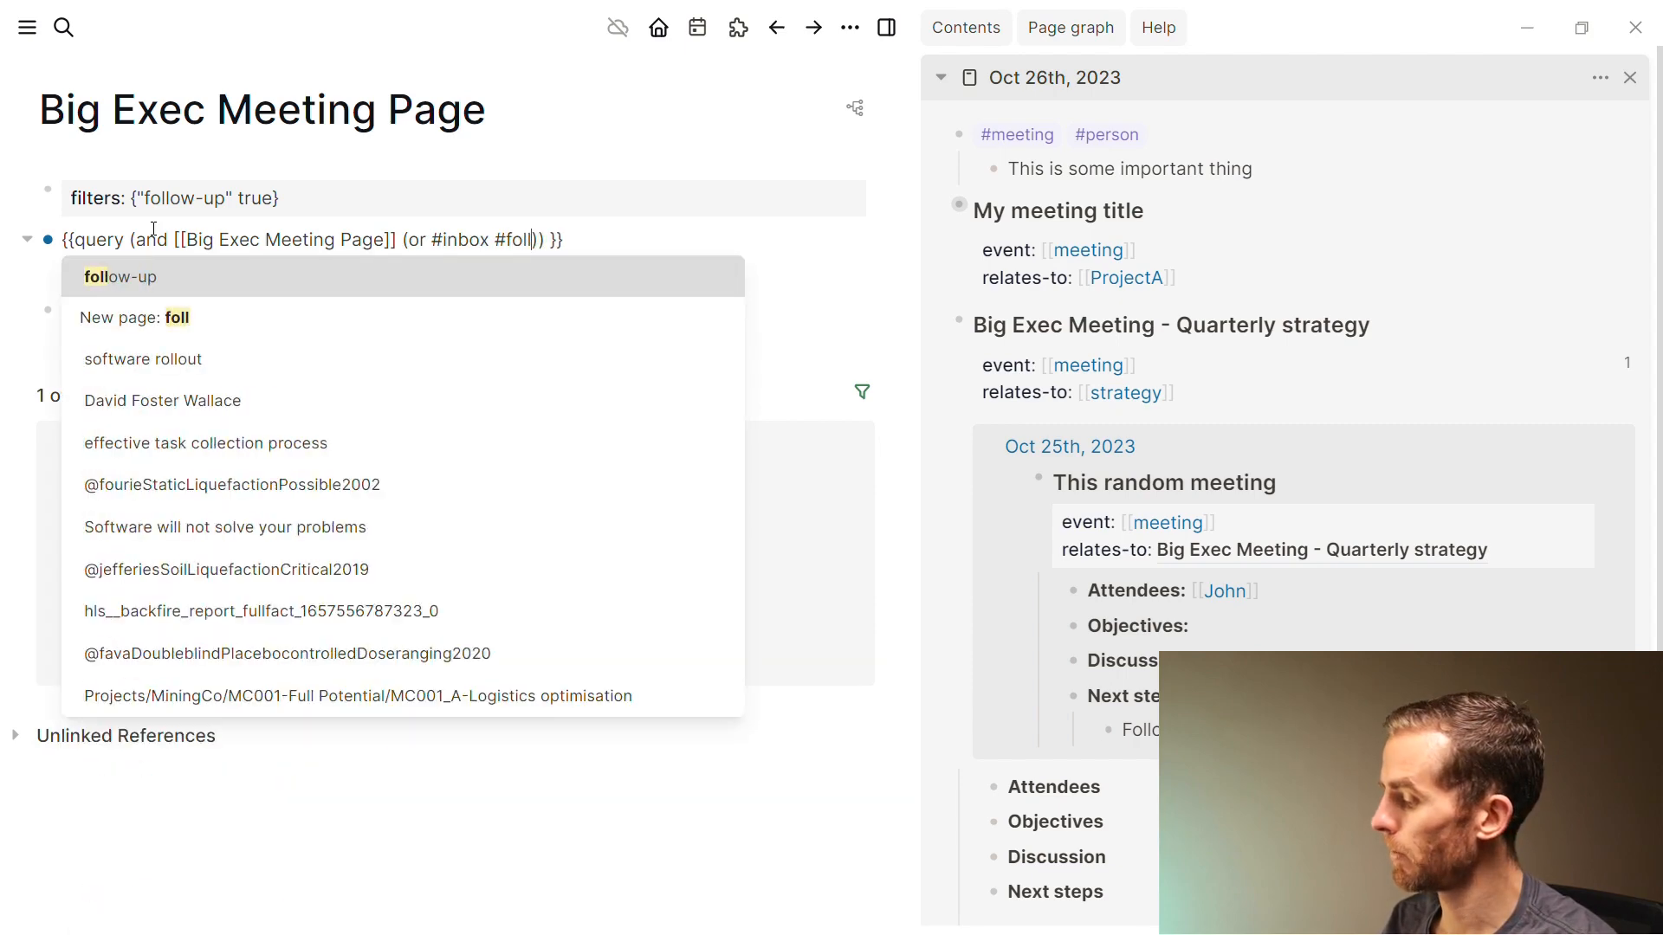
key("Return")
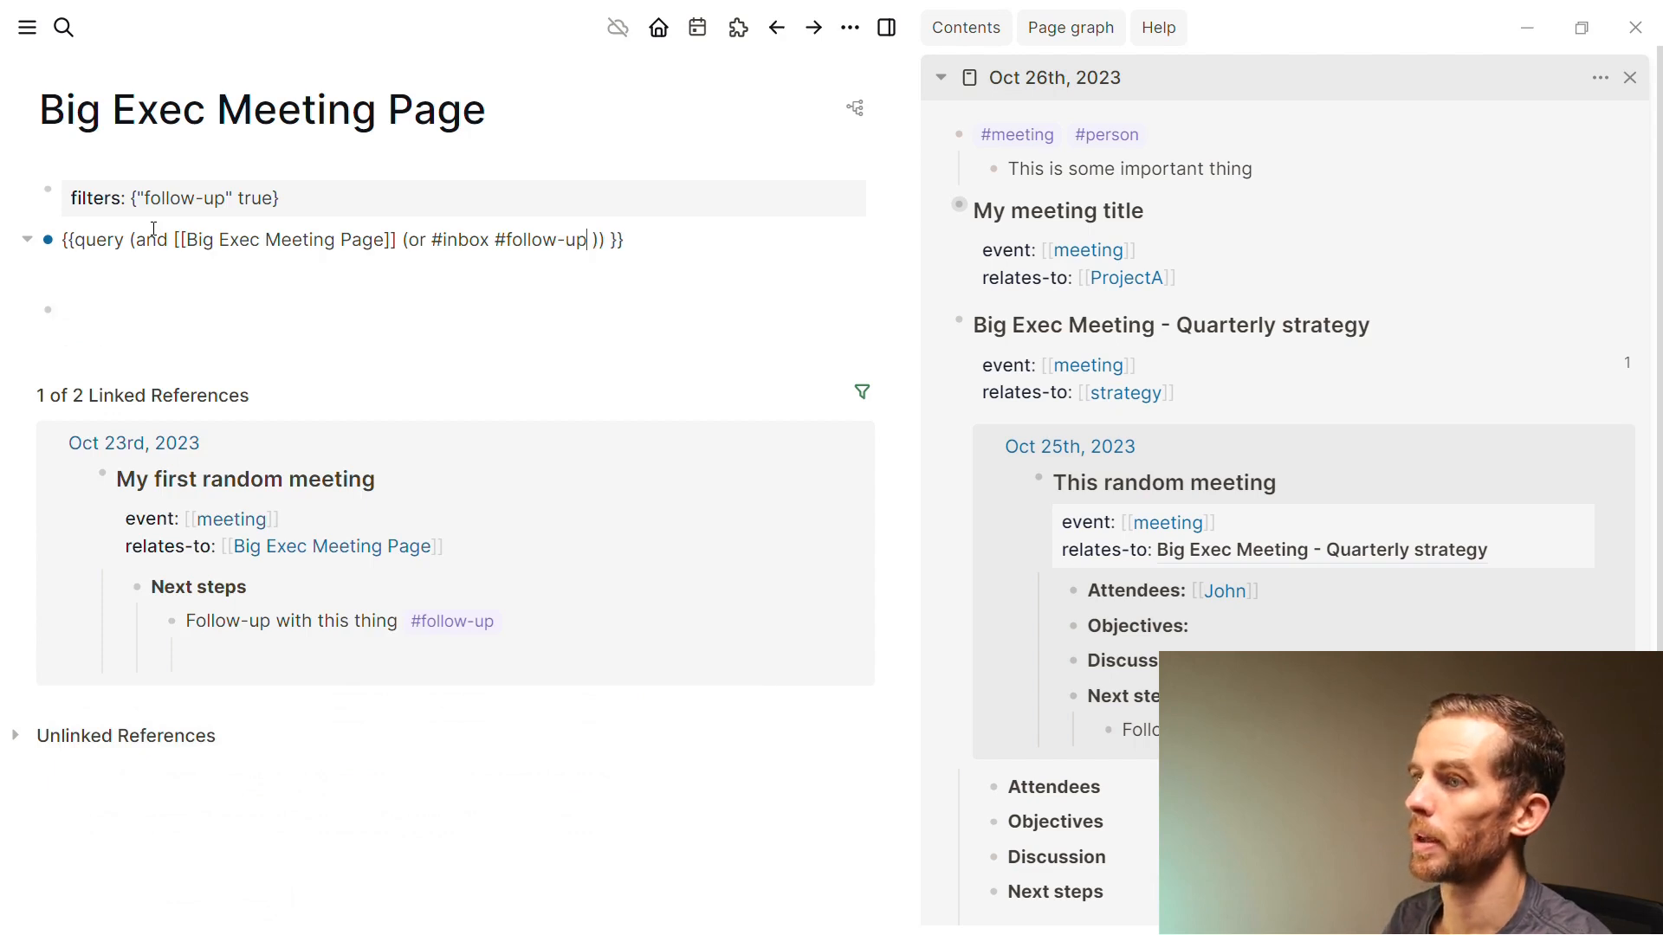
key("Escape")
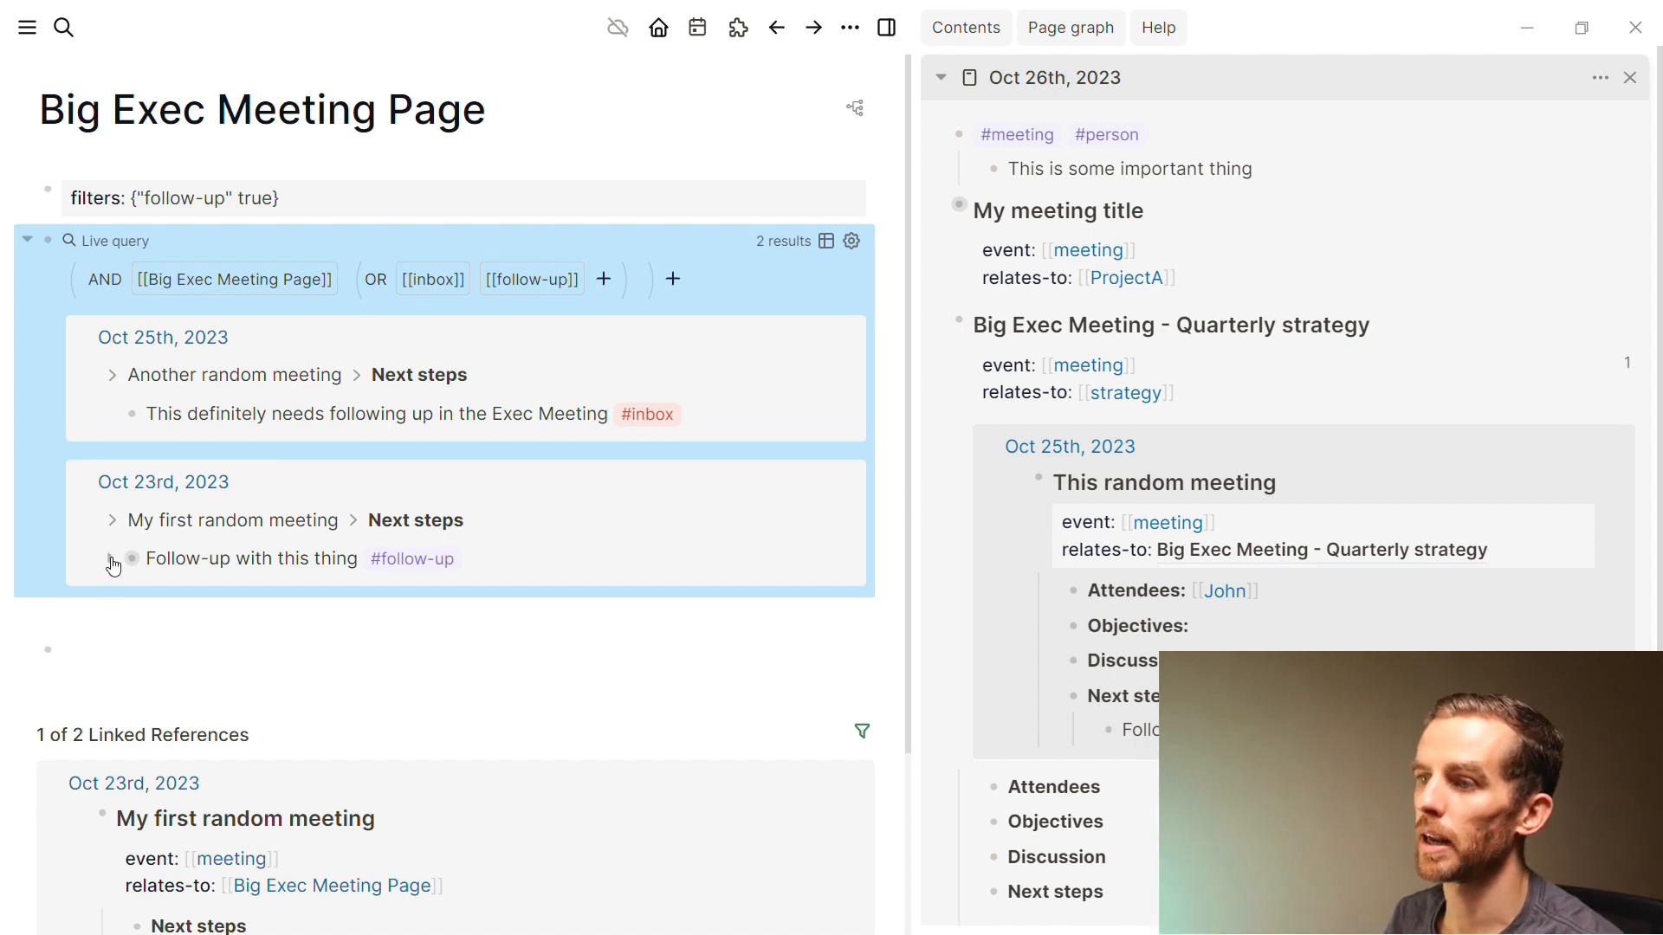
Expand the Follow-up result and the Oct 23rd result into their full meeting blocks
left_click(111, 557)
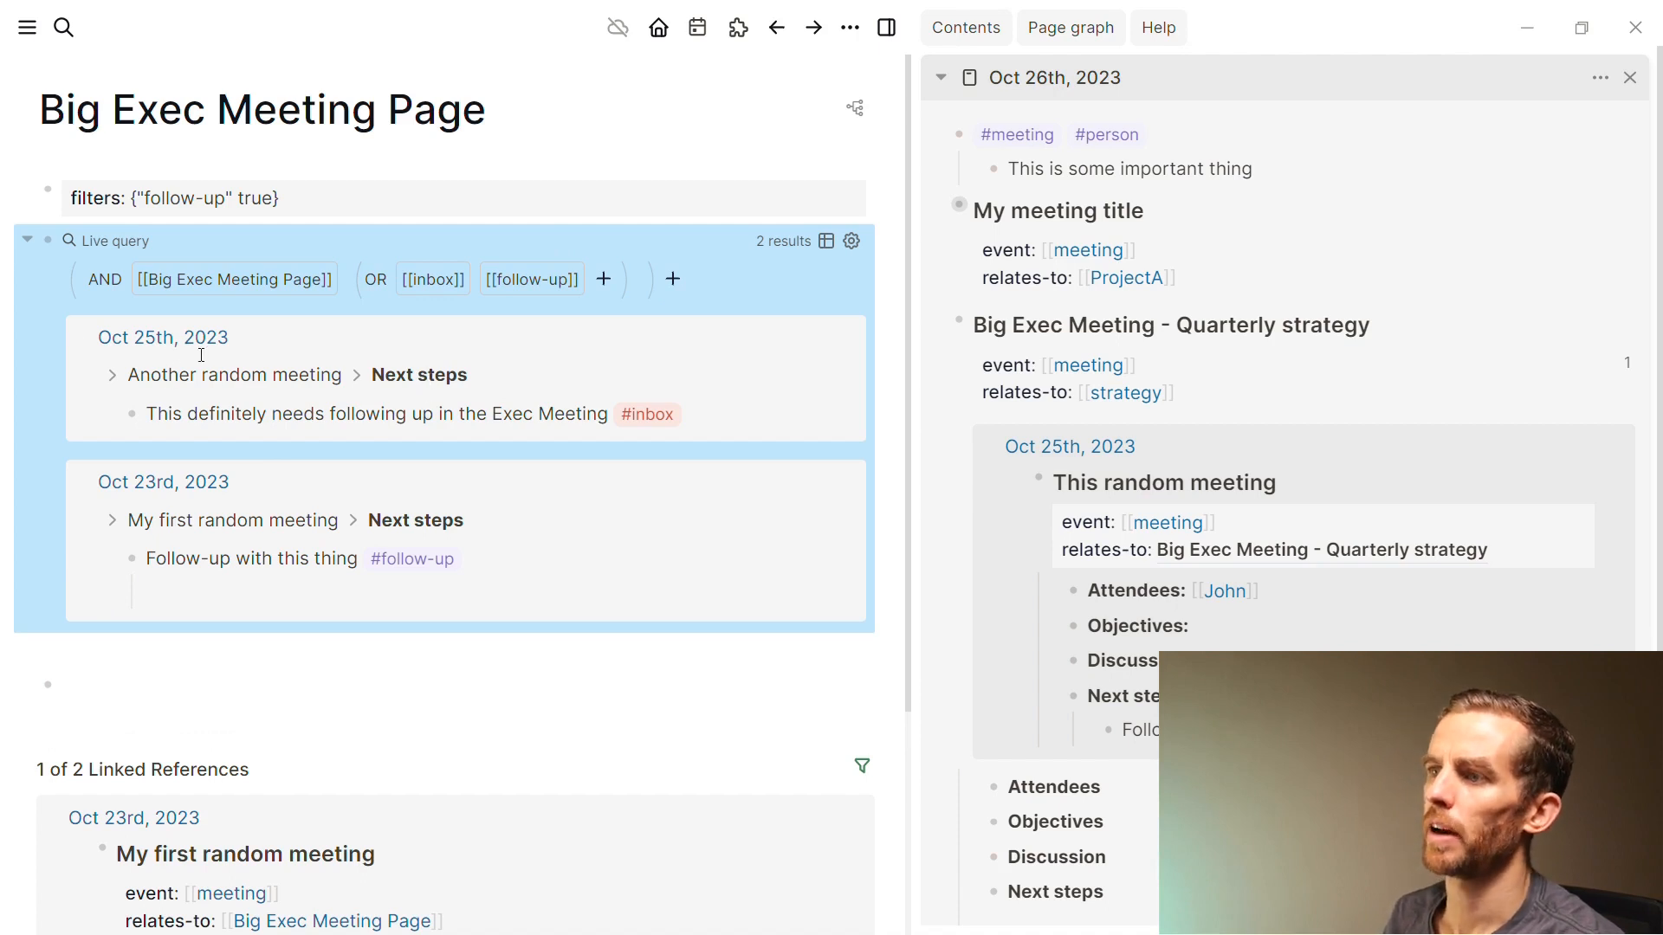
left_click(434, 376)
left_click(240, 386)
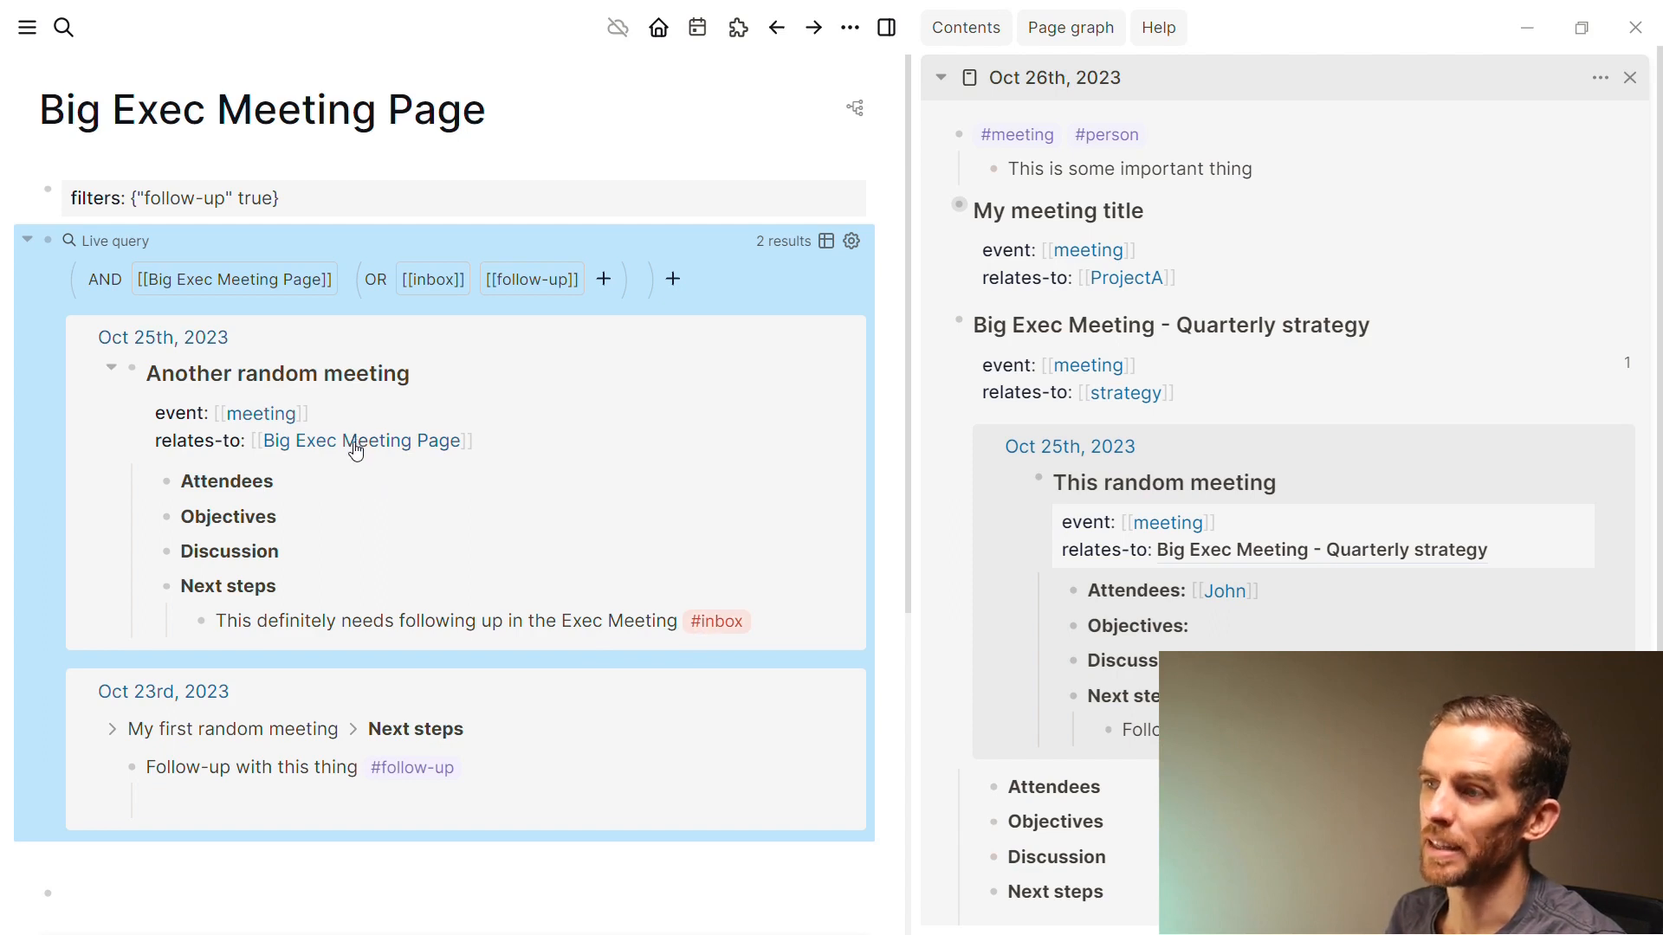
scroll(330, 450, "down", 2)
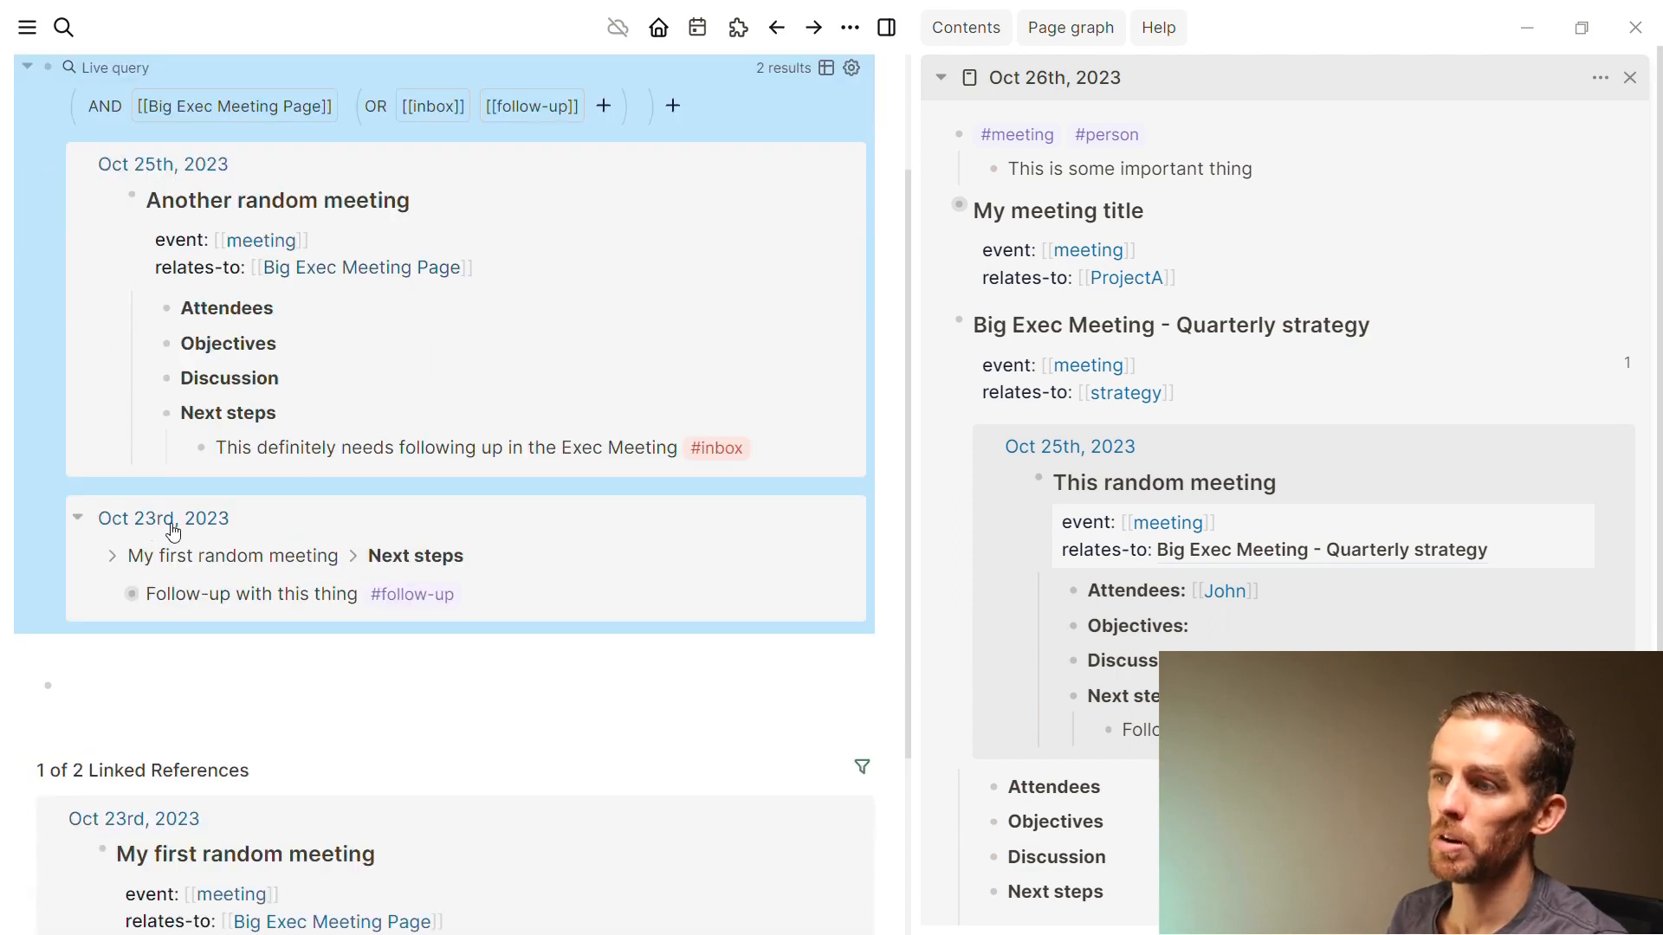
left_click_drag(170, 532, 170, 542)
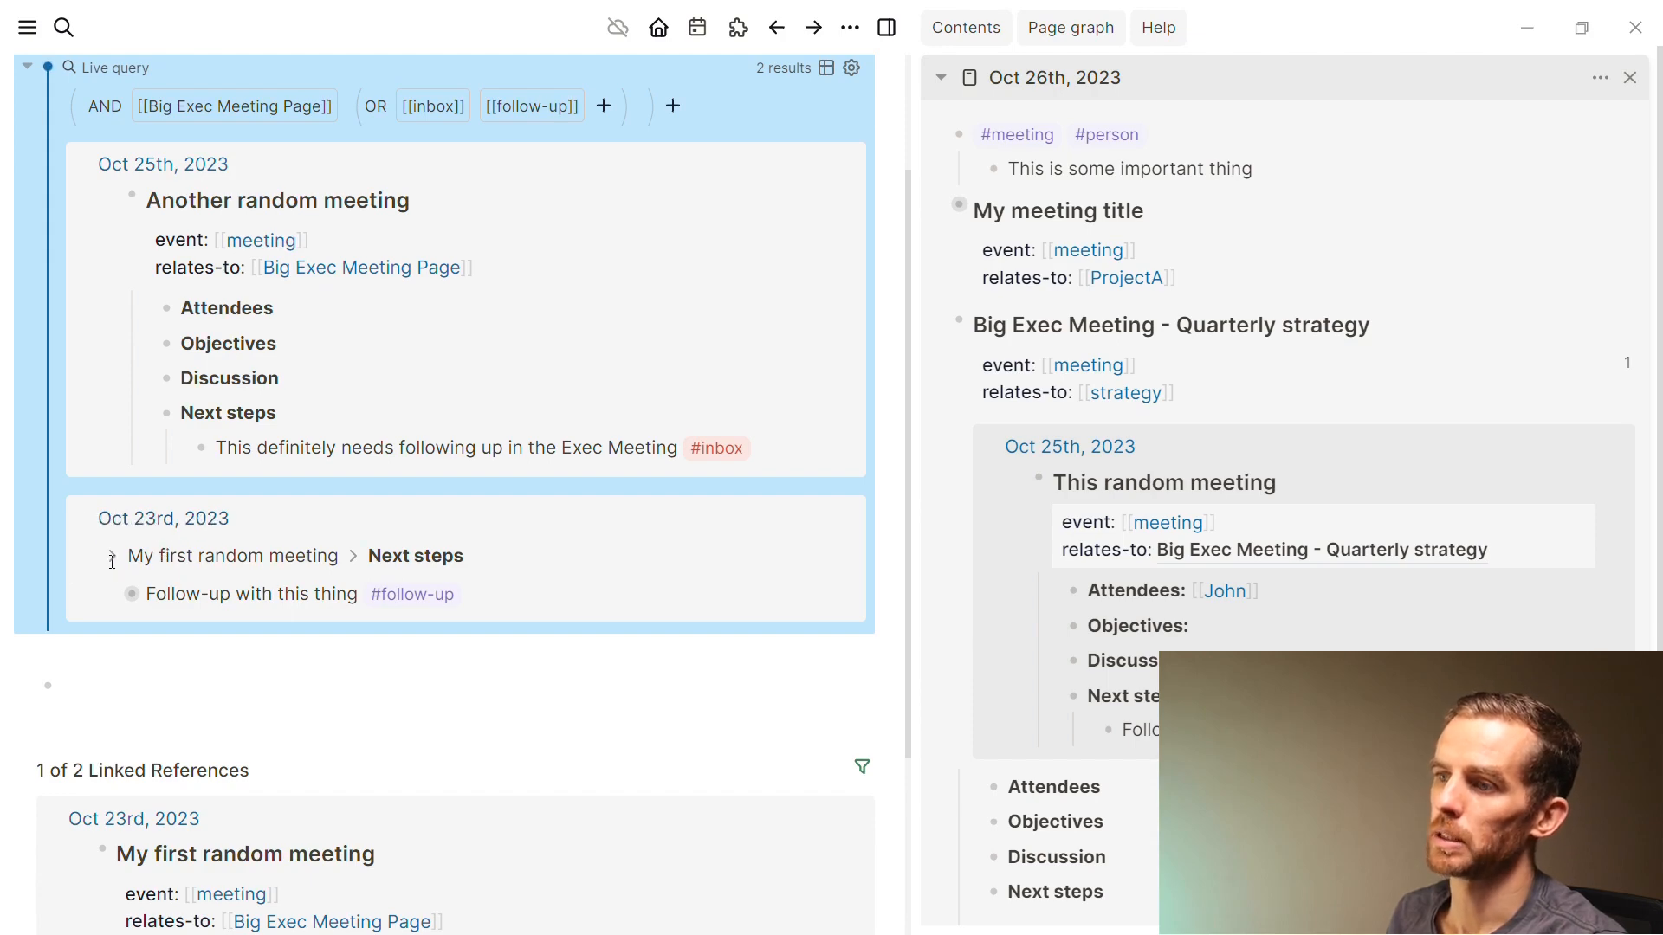
left_click(224, 554)
scroll(227, 549, "down", 2)
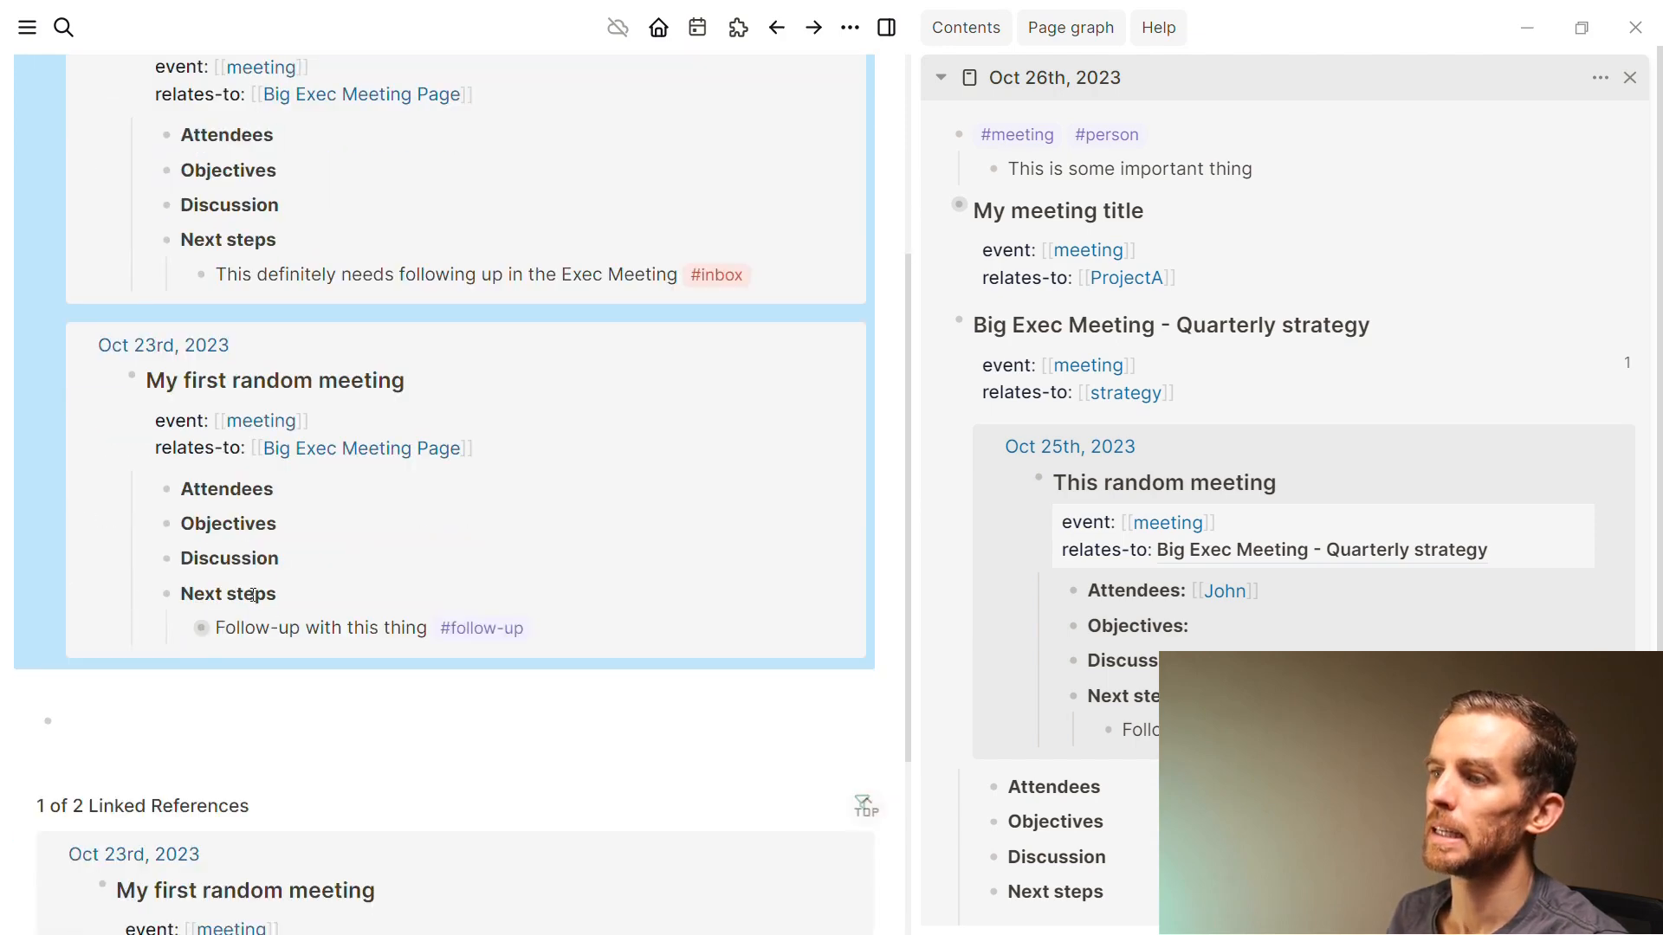
scroll(296, 546, "up", 2)
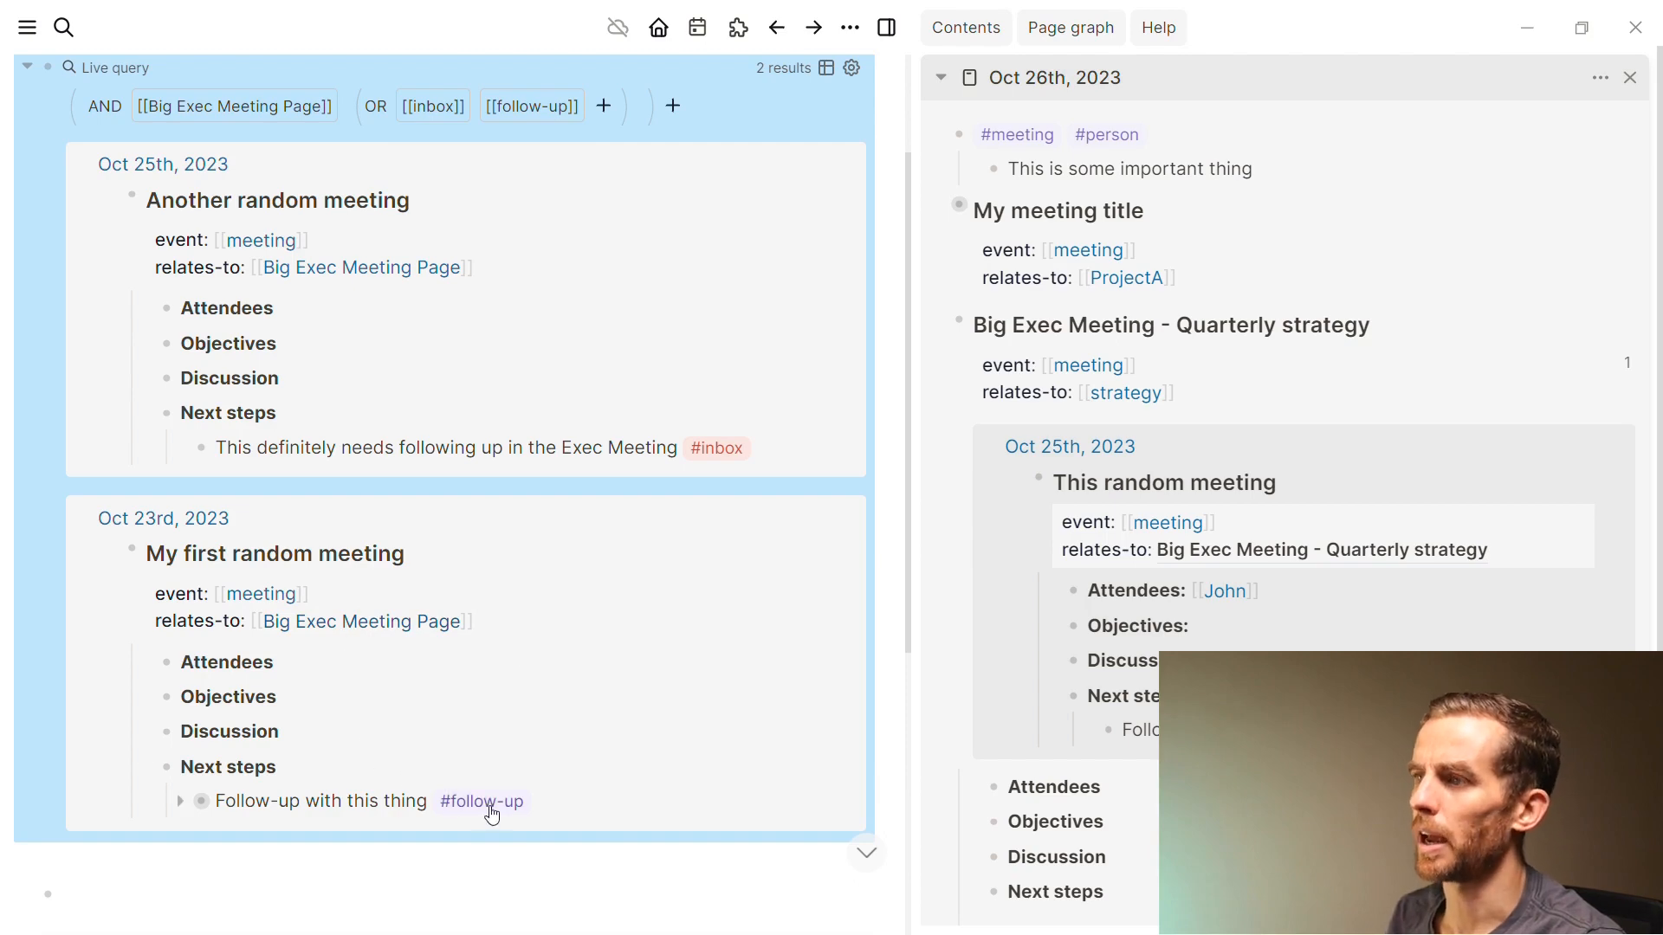
scroll(487, 799, "up", 1)
scroll(467, 736, "down", 1)
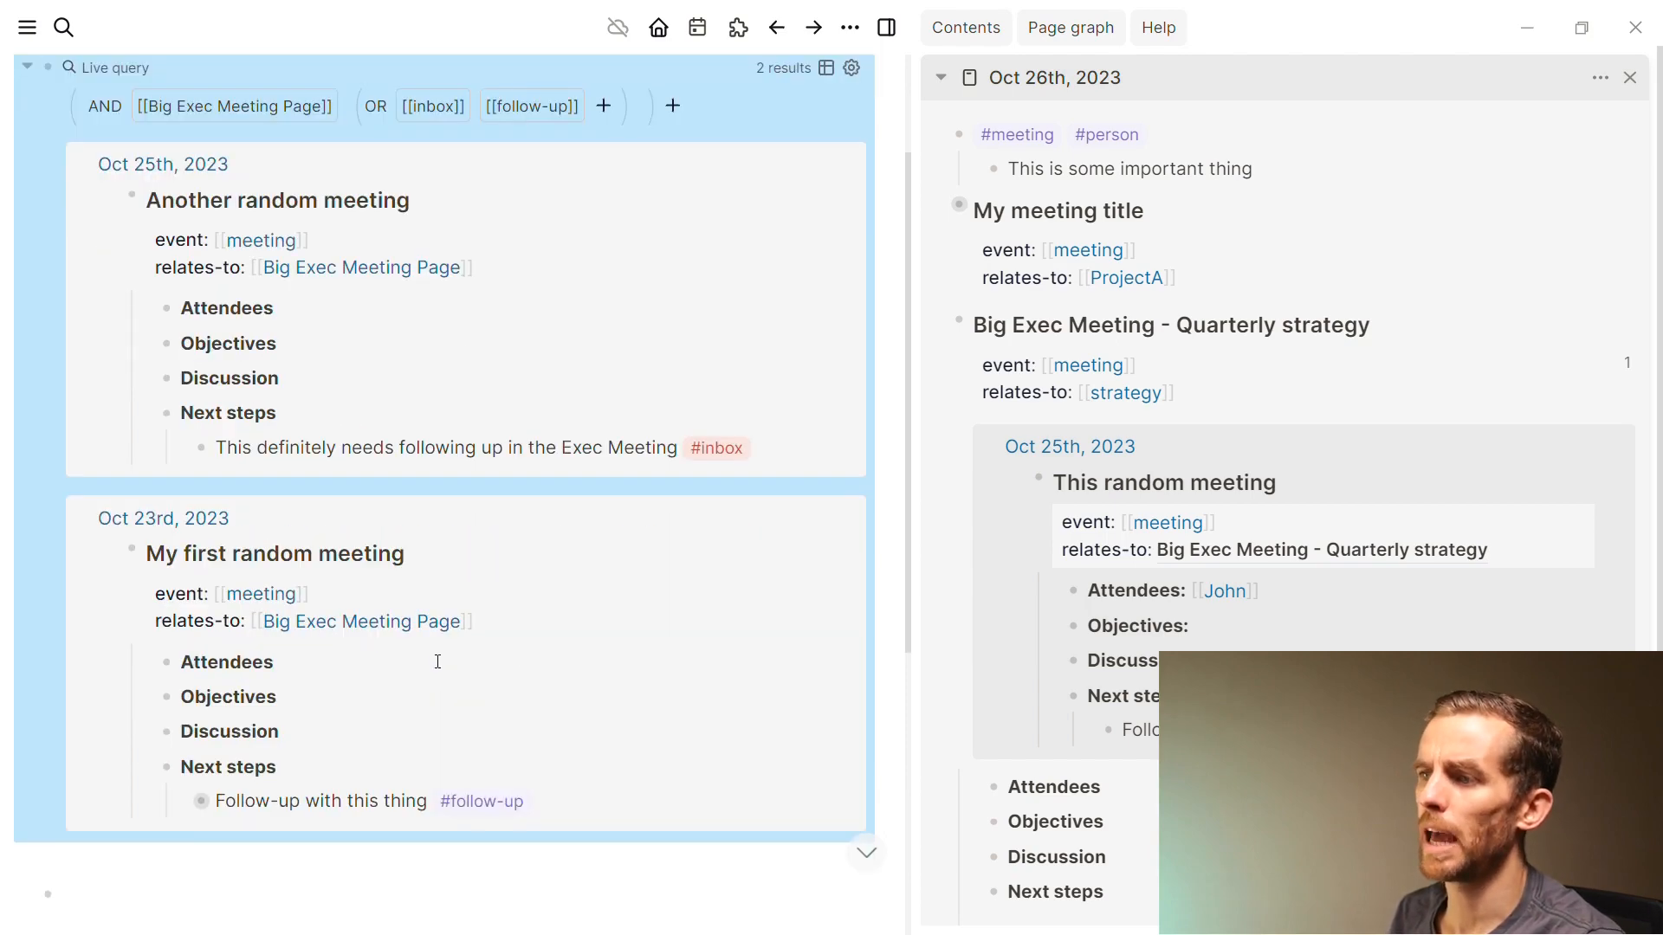
scroll(338, 488, "up", 2)
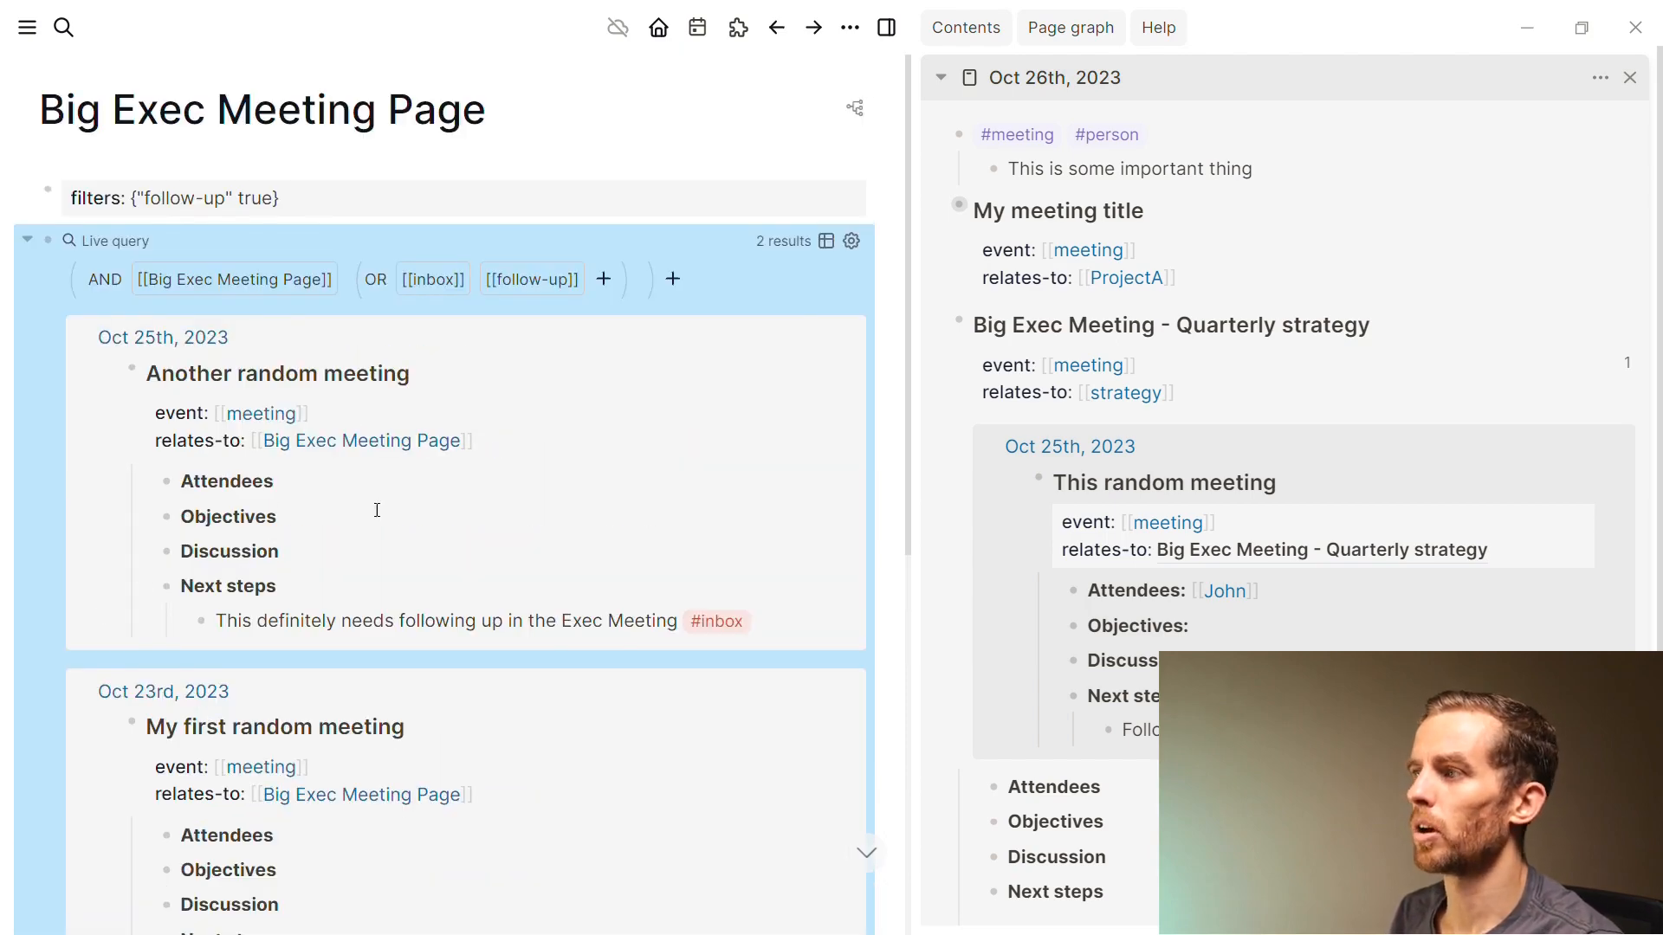
Start a child block under the #inbox follow-up line, then discard it
left_click(764, 618)
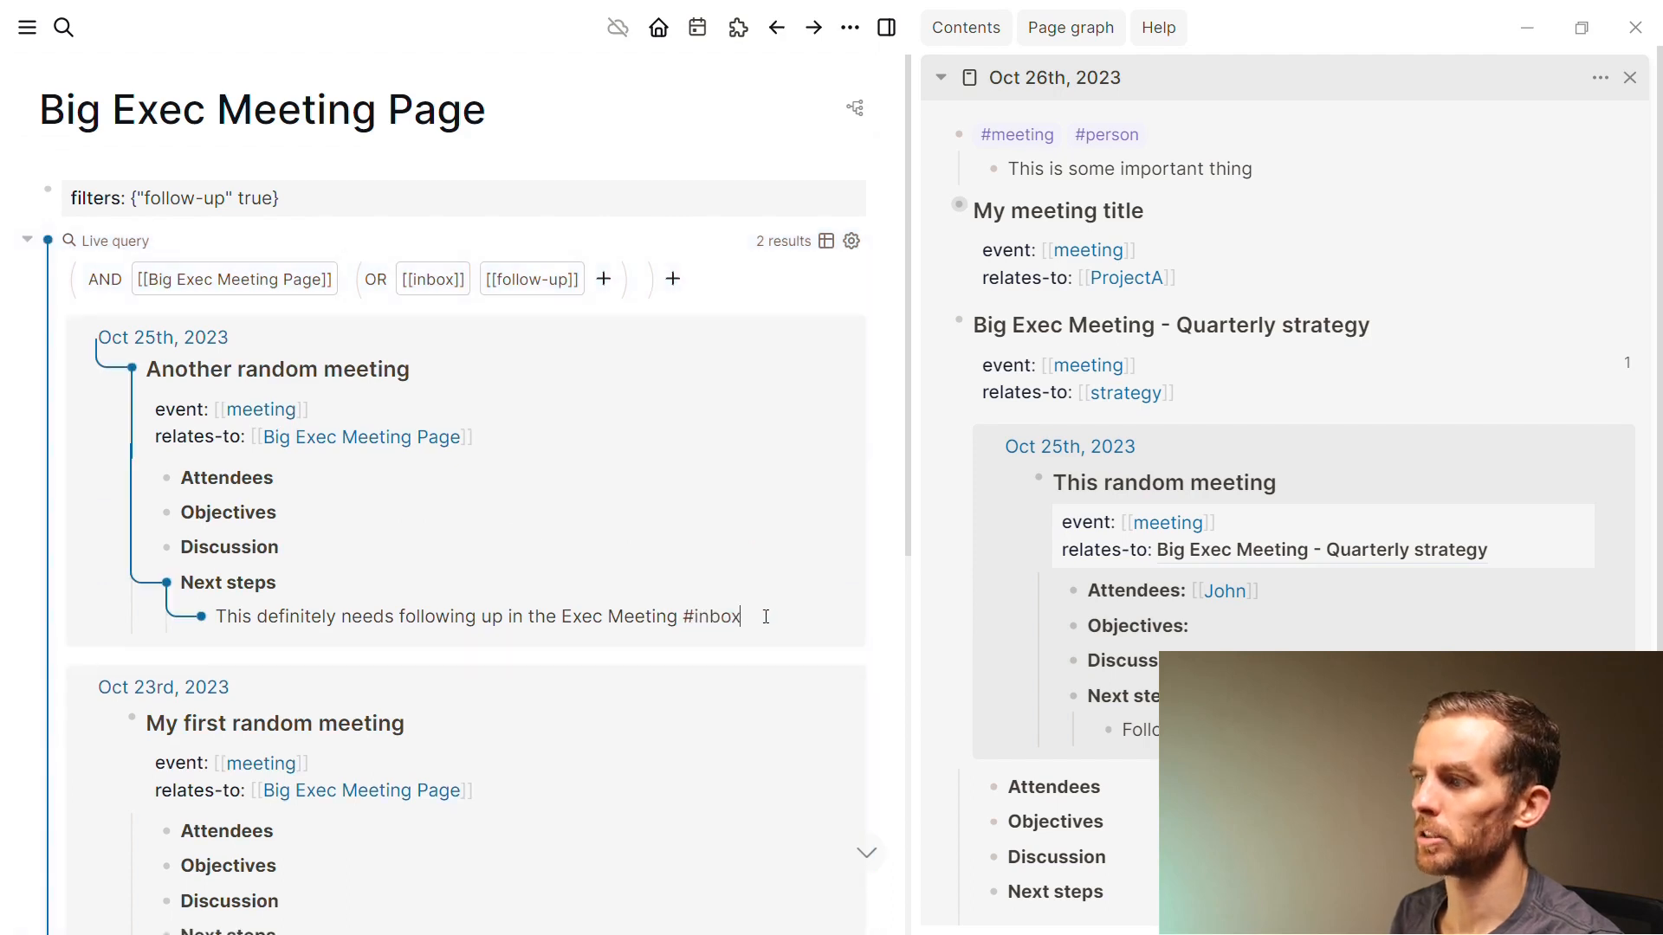
key("Return")
key("Tab")
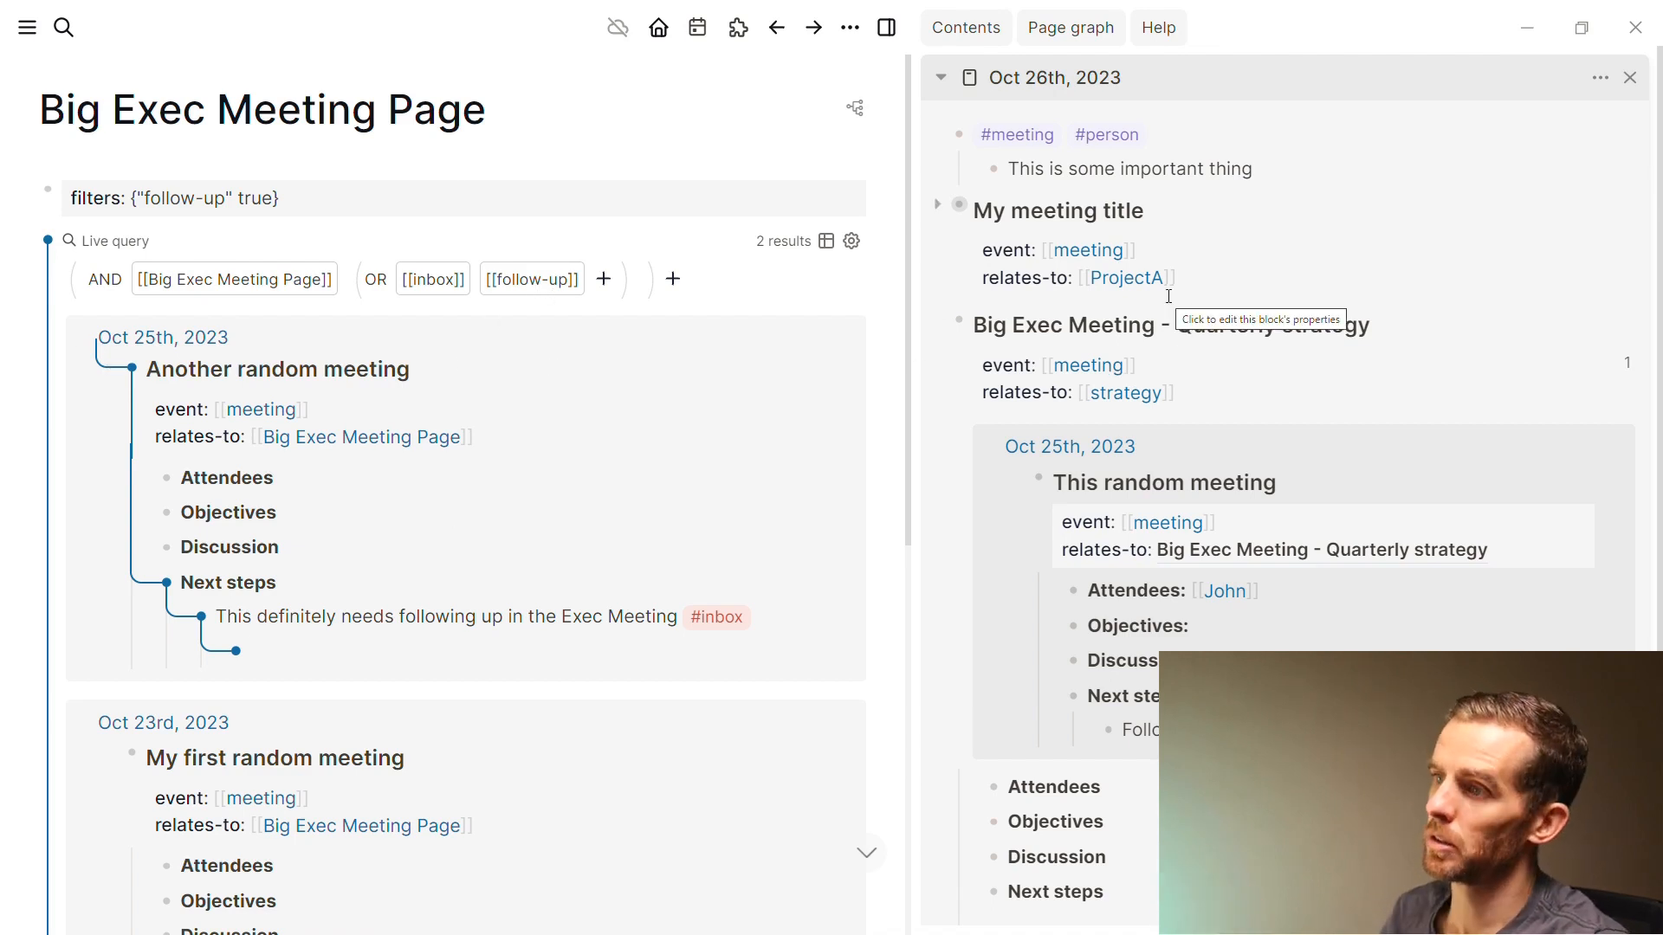
left_click(445, 620)
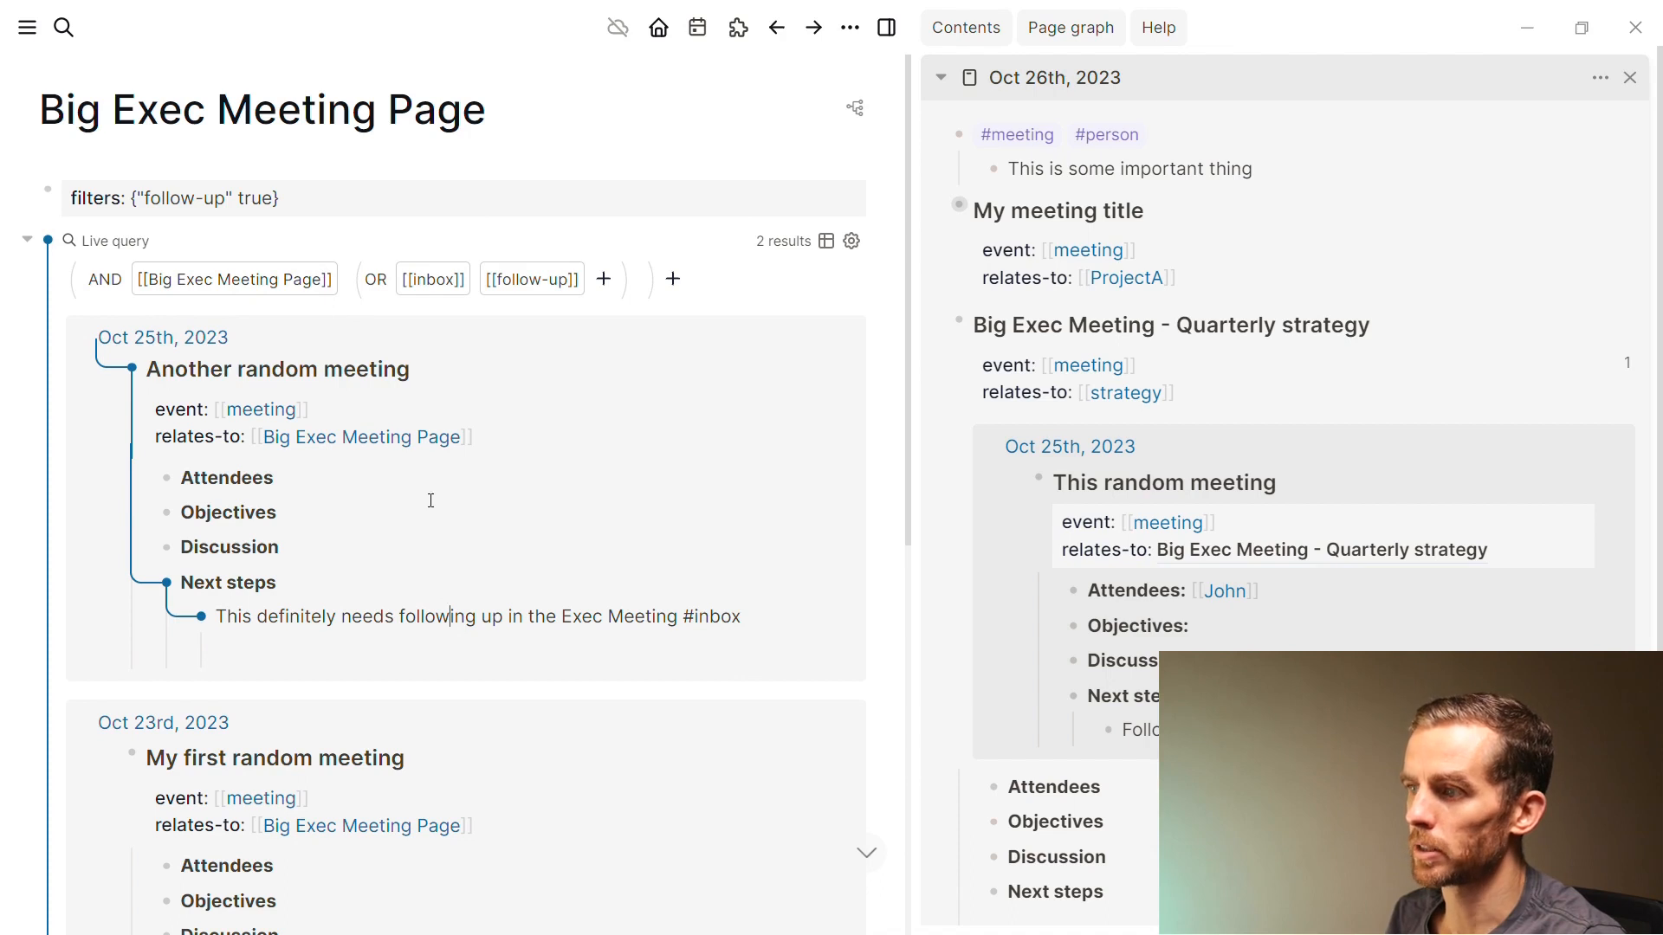
Paste a reference to the #inbox follow-up block and add the child note 'Taking some notes'
left_click(341, 237)
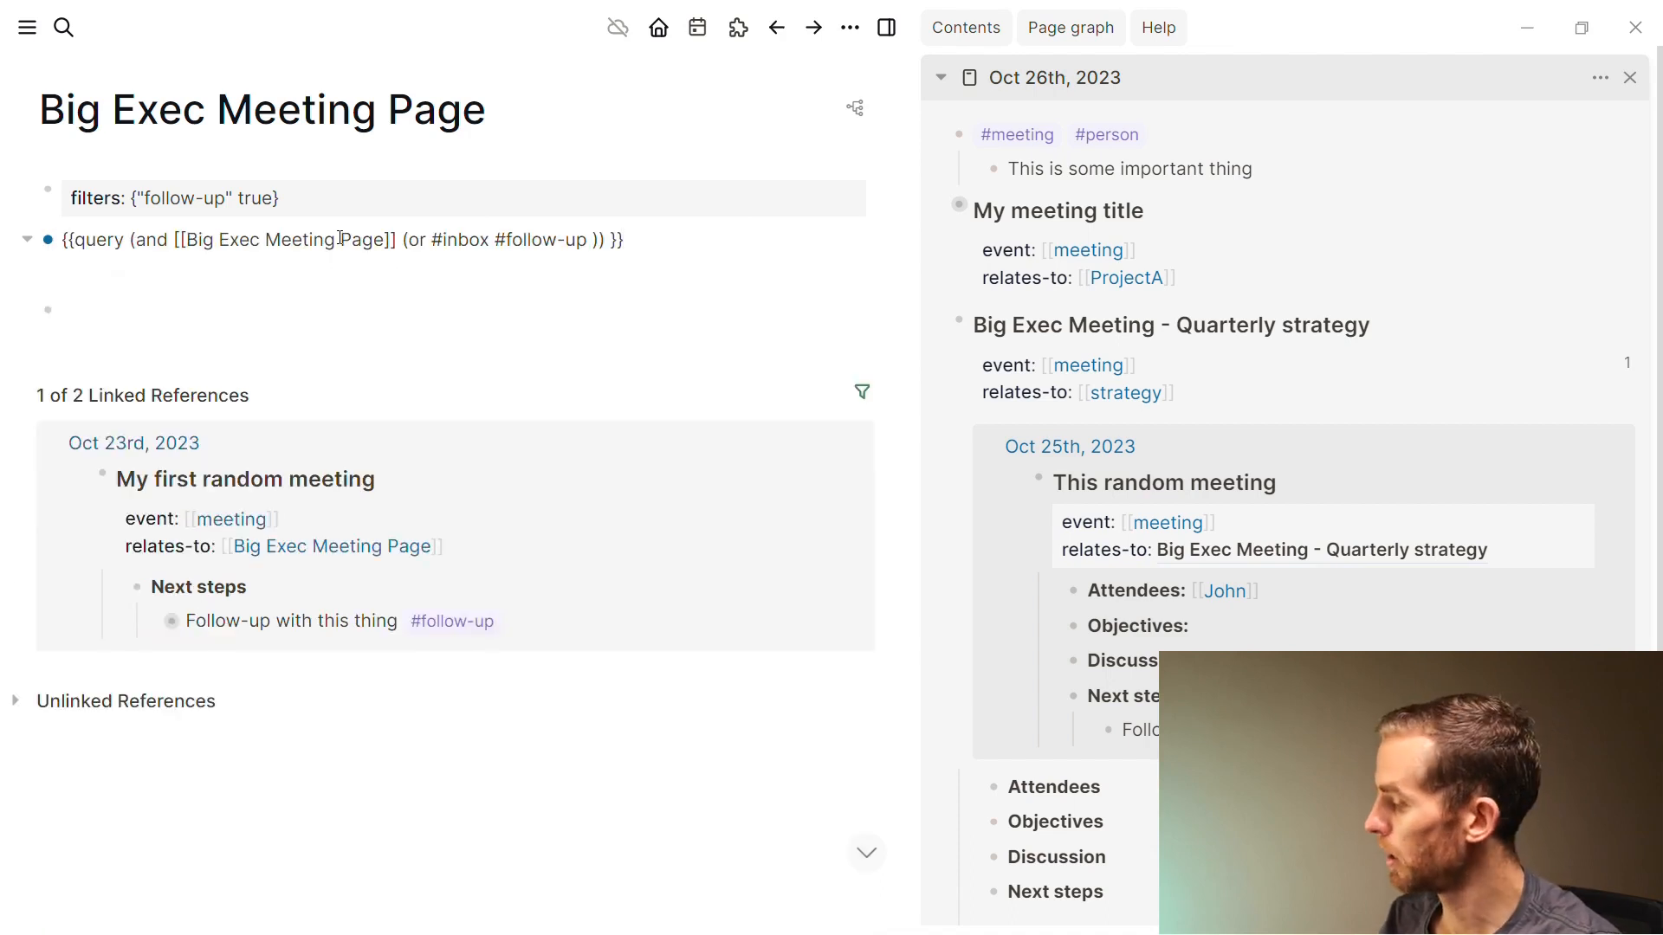
key("Return")
key("ctrl+v")
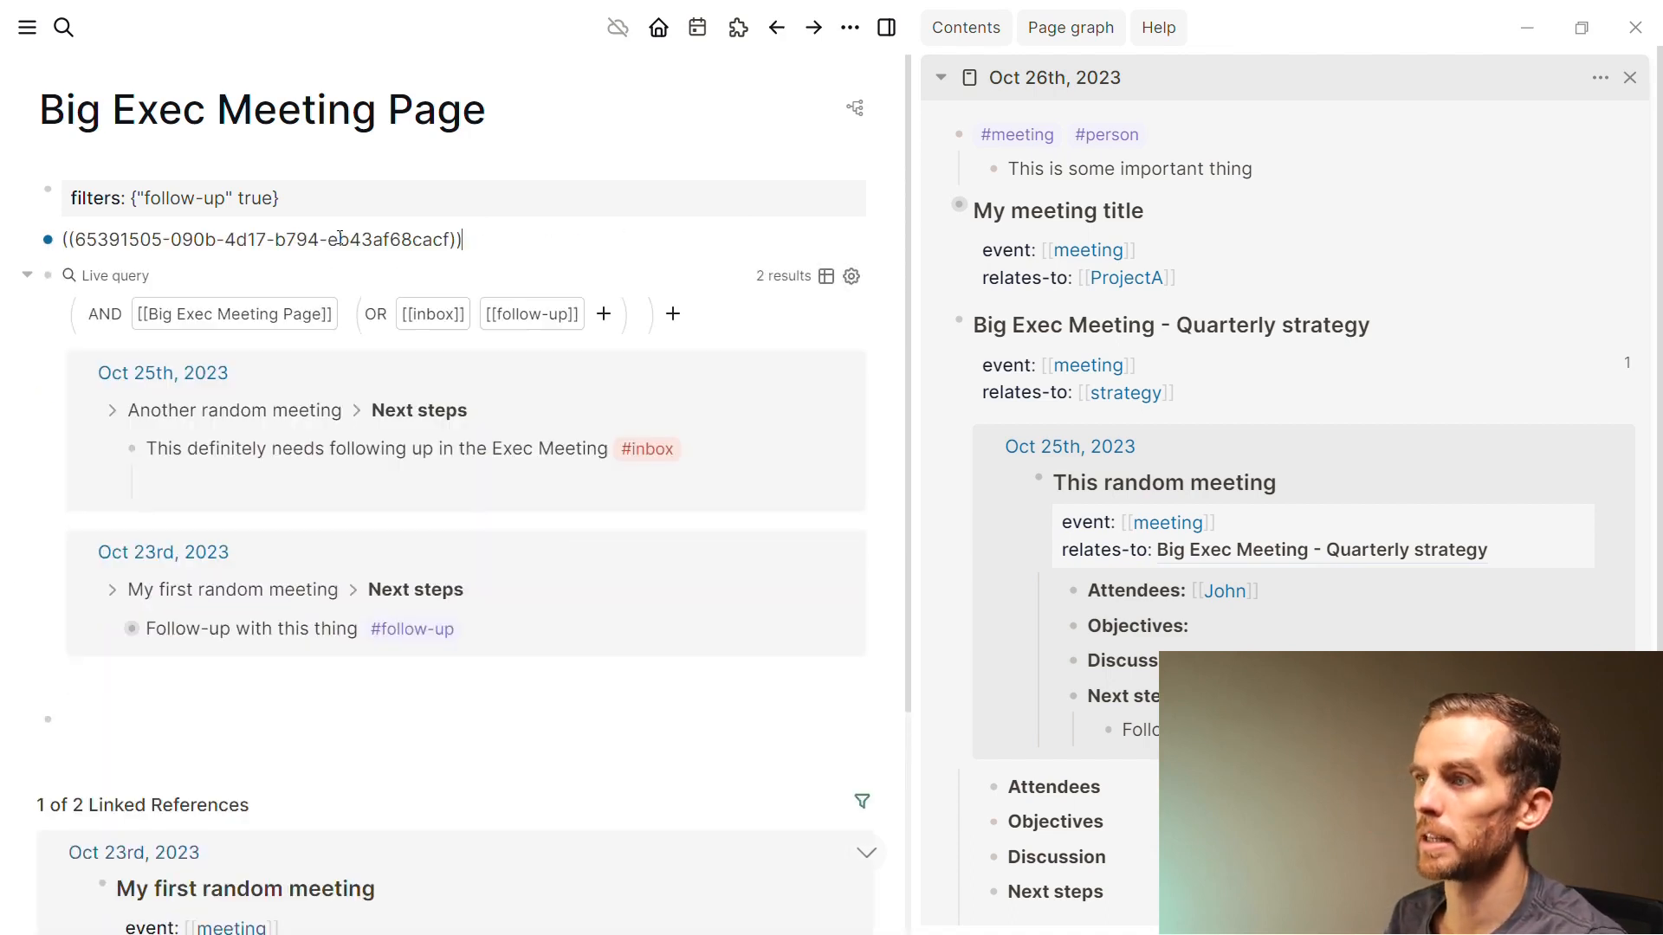
key("Escape")
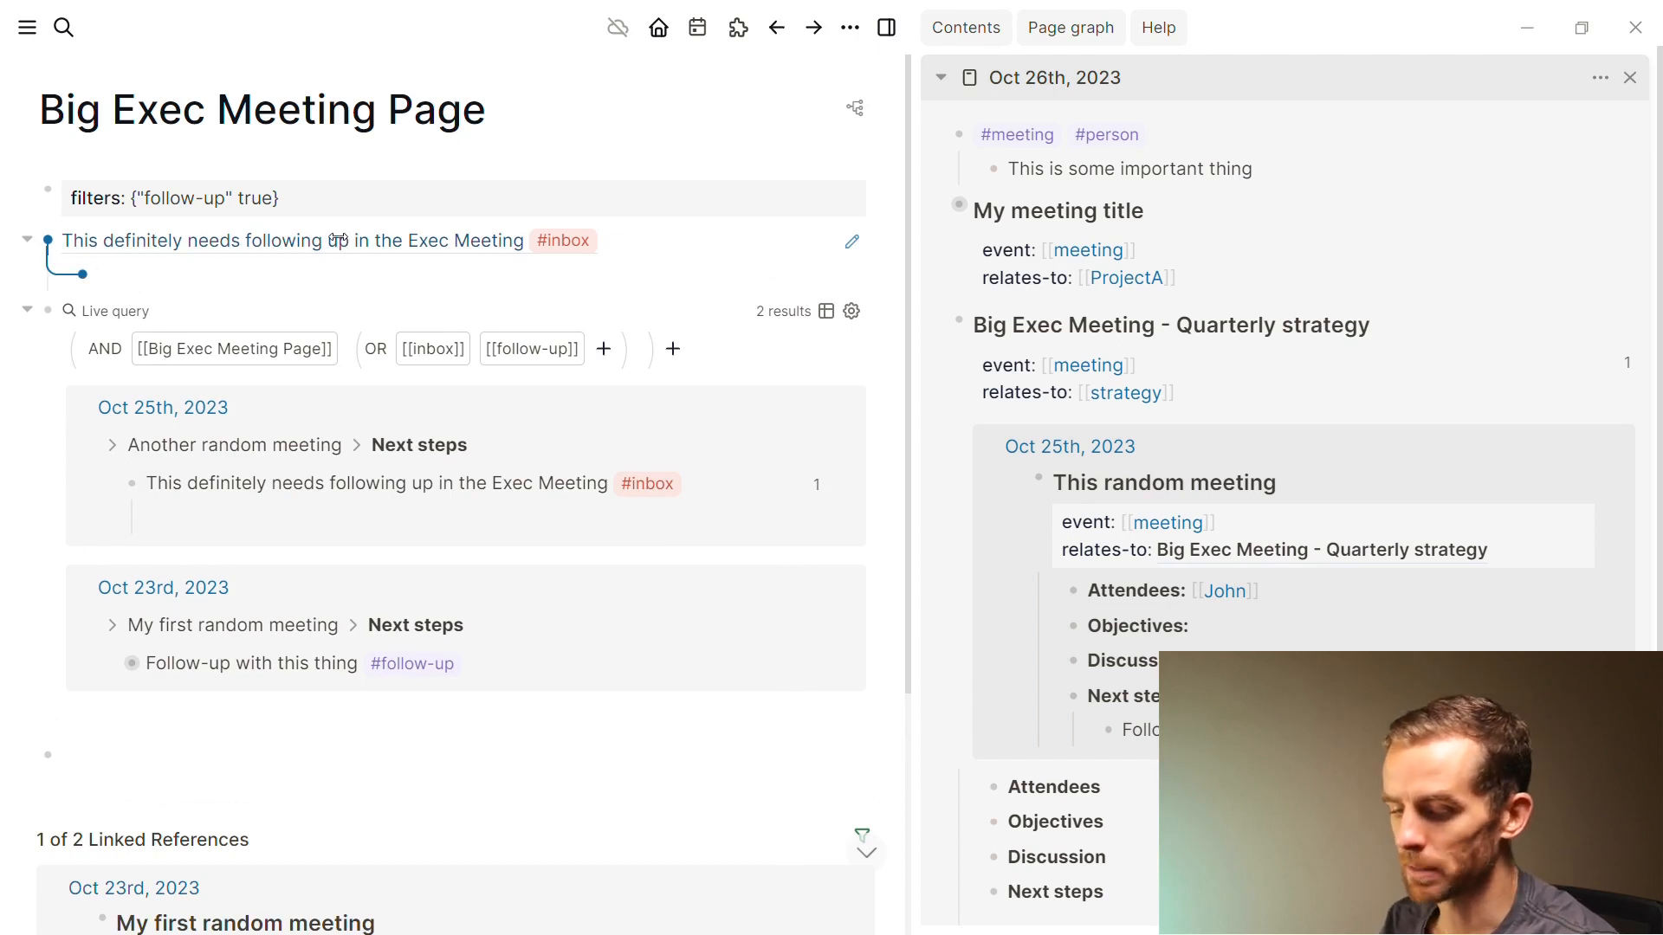
type("Taki")
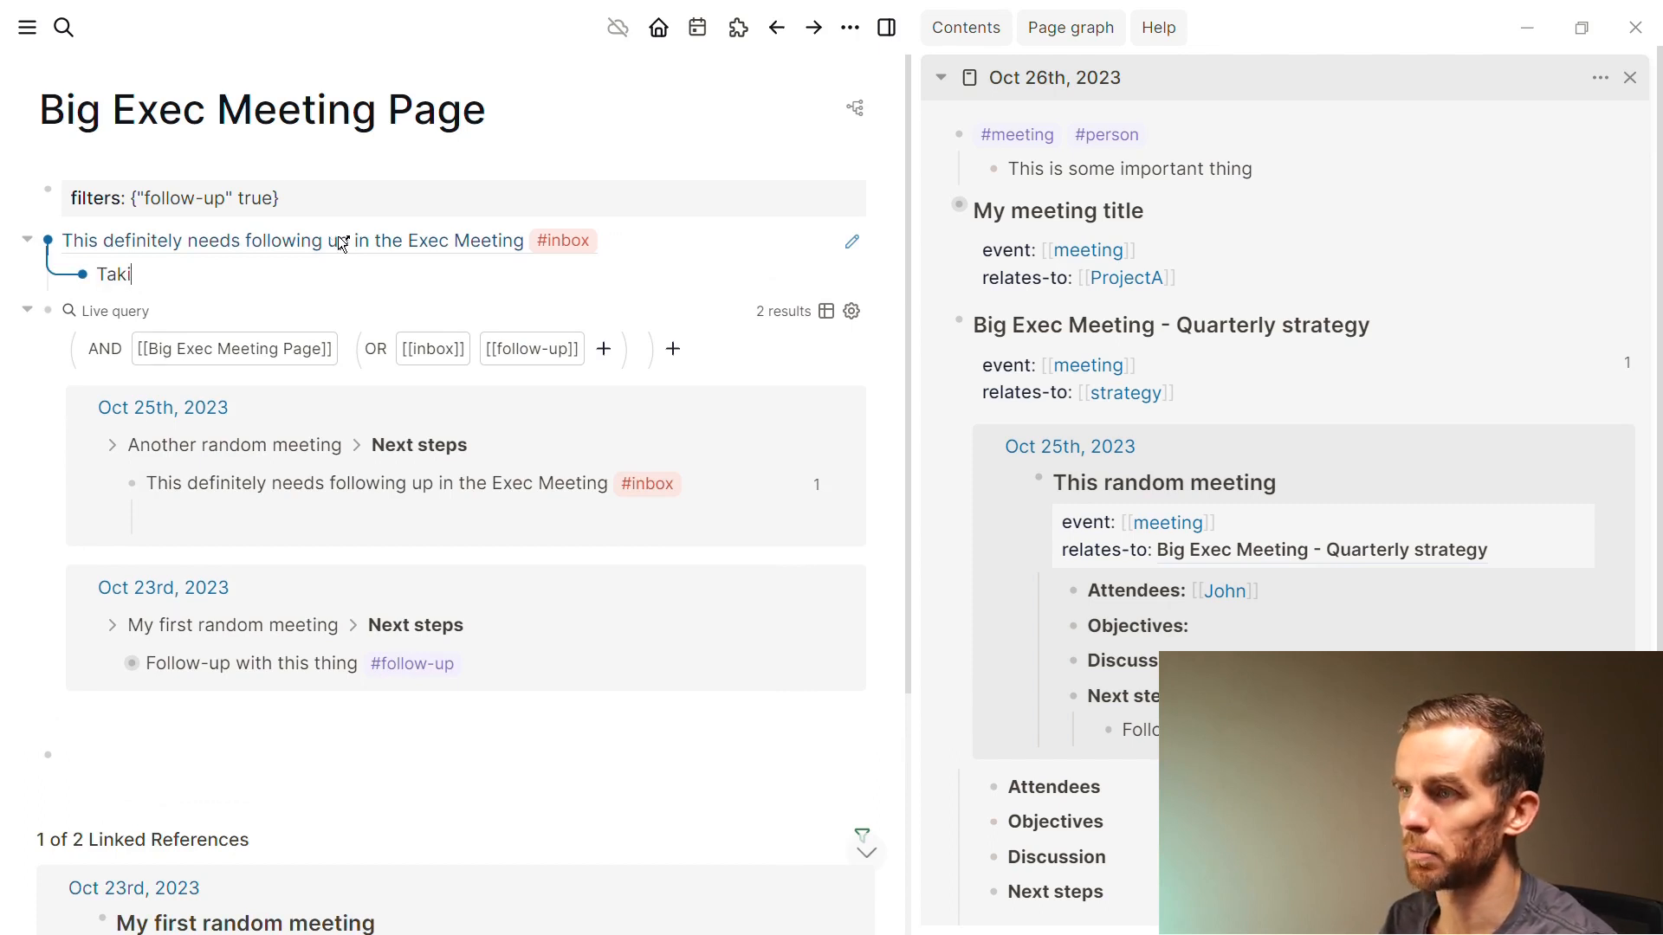
type("ng some notes")
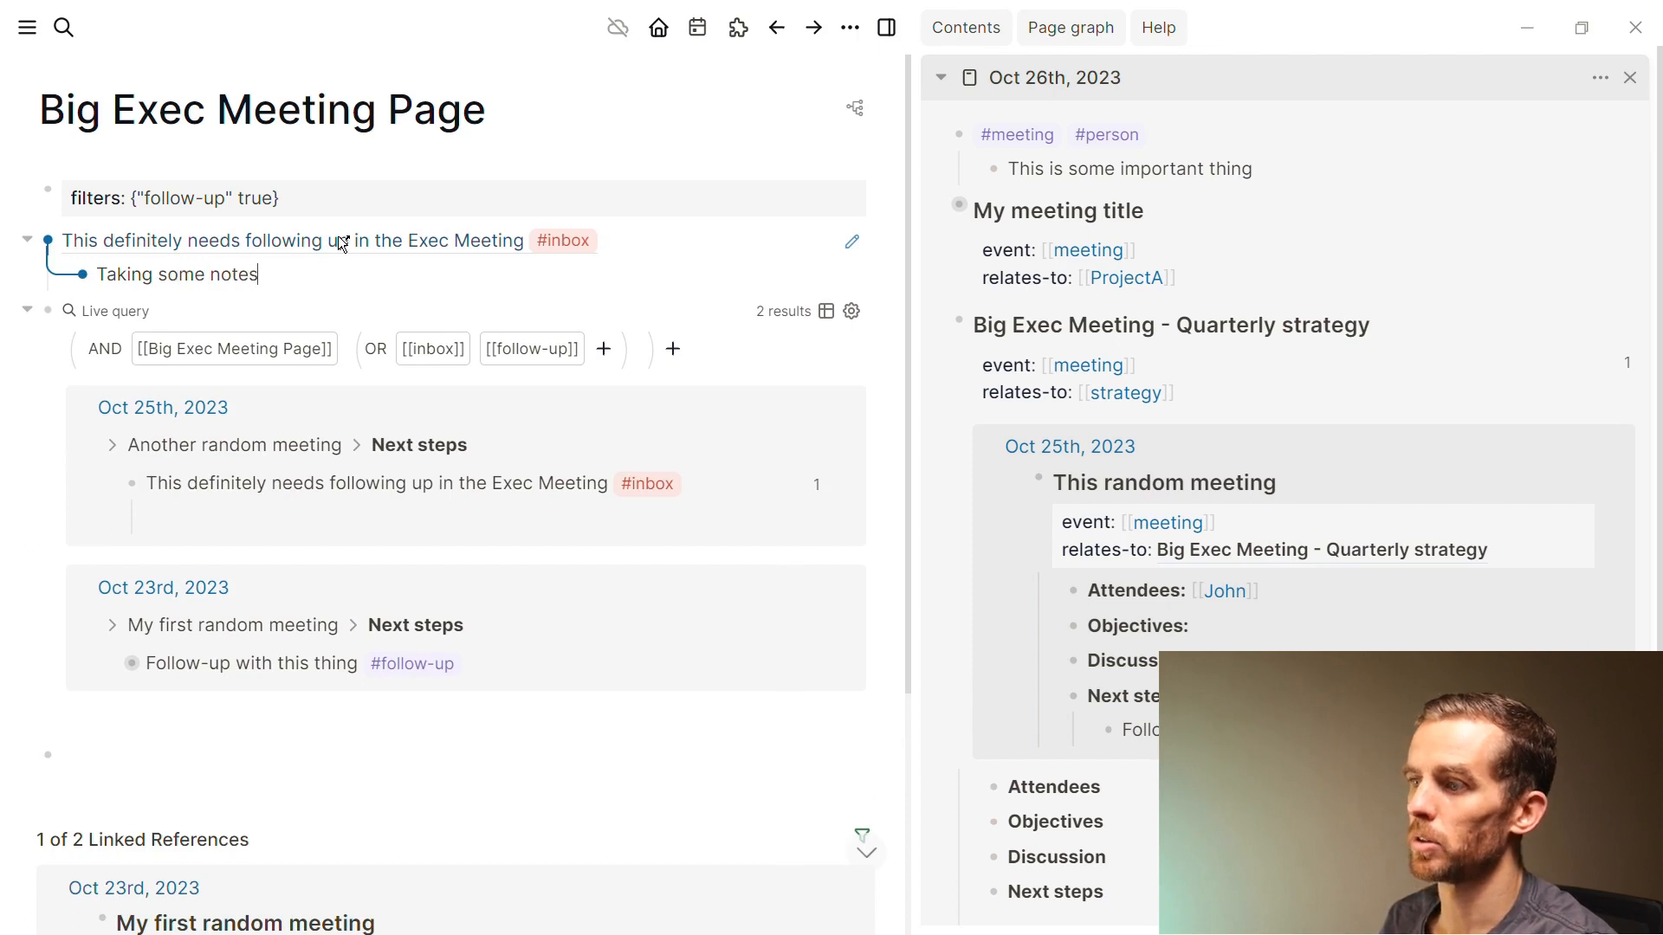
left_click(227, 751)
Embed the Follow-up with this thing block in a new top-level block below the note
left_click(113, 665)
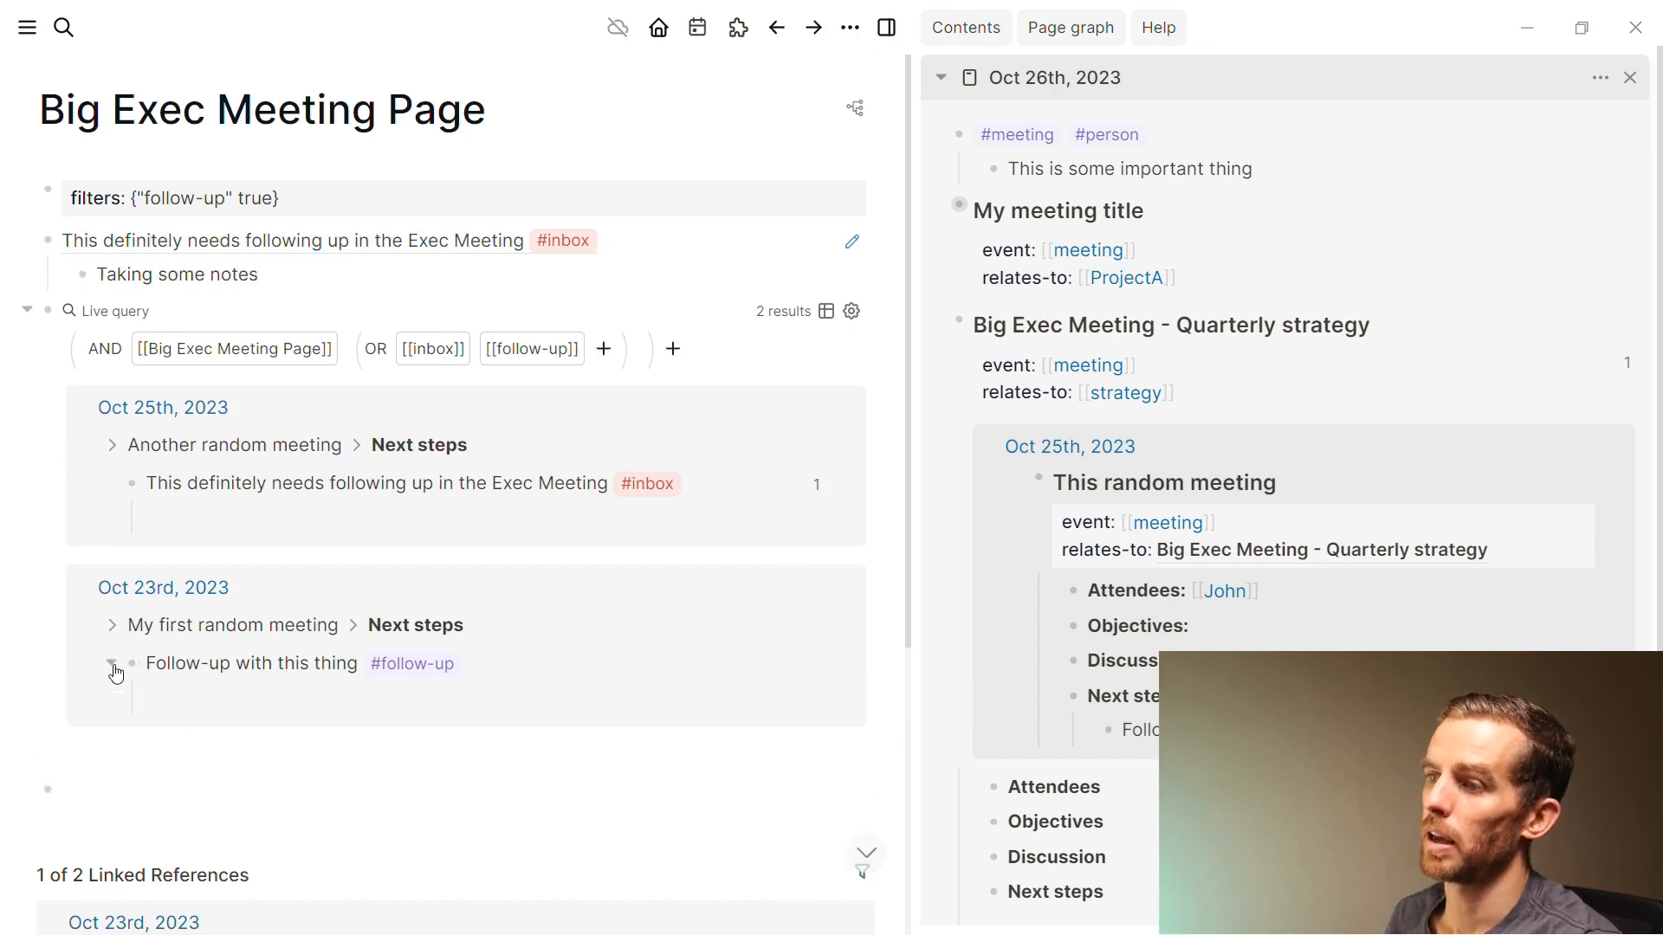
scroll(226, 681, "down", 1)
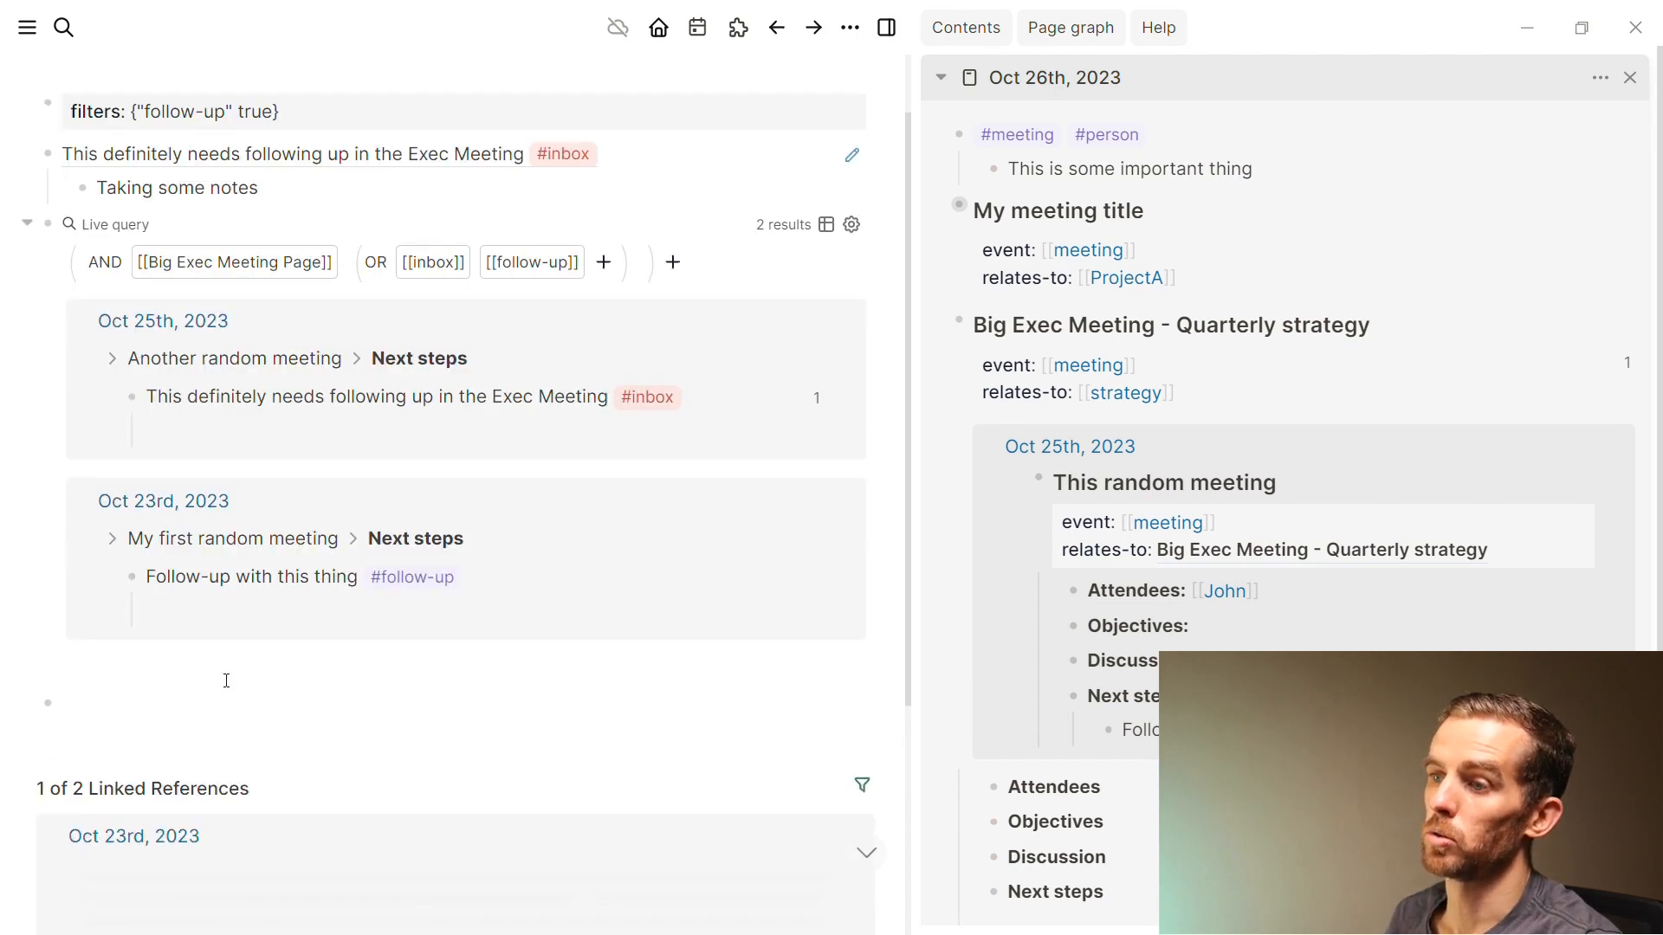
left_click(110, 576)
left_click(247, 578)
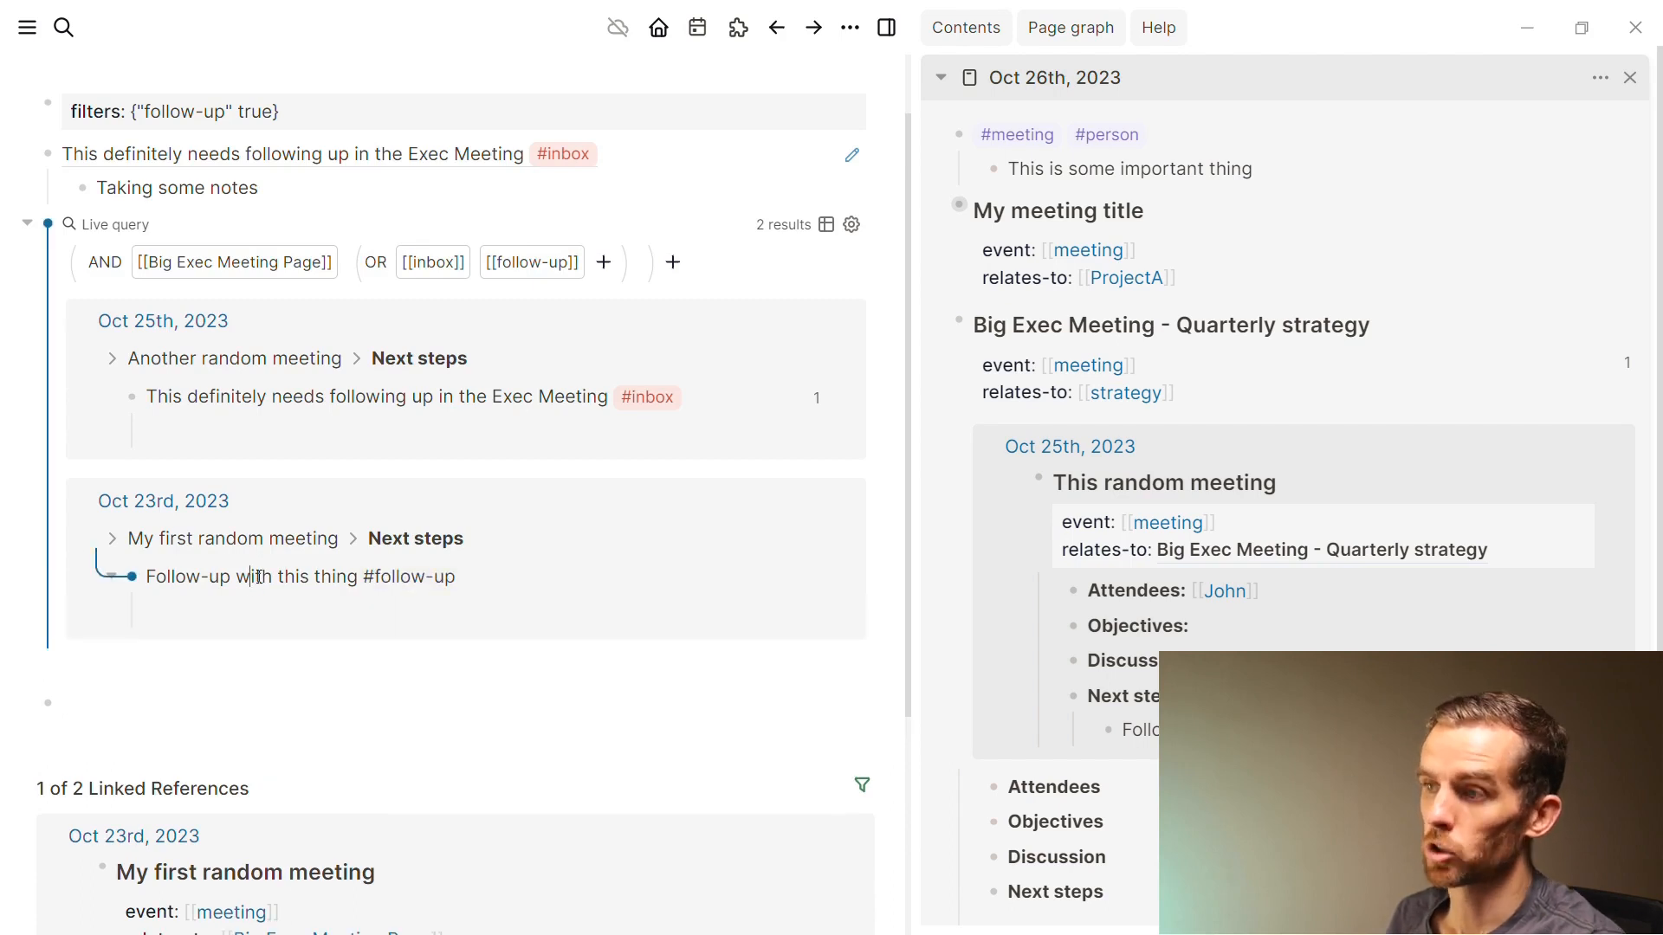
left_click(321, 188)
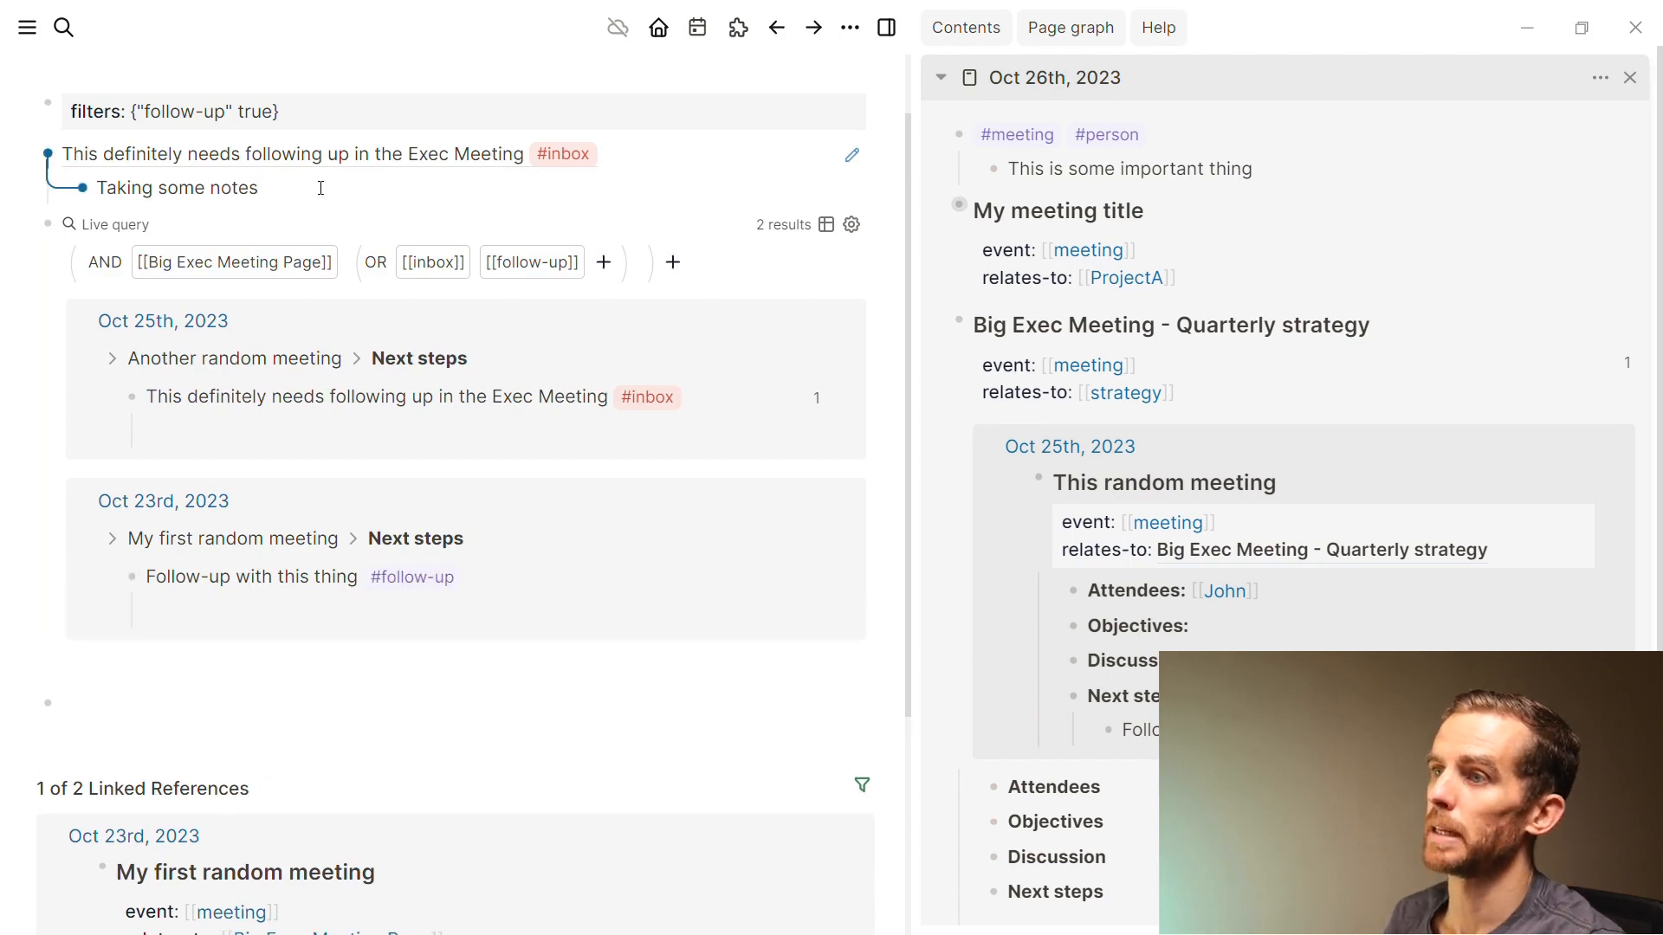
key("Return")
key("shift+Tab")
type("{{embed ((653915bd-ca6c-4f7a-8f95-10d5e038f887))}}")
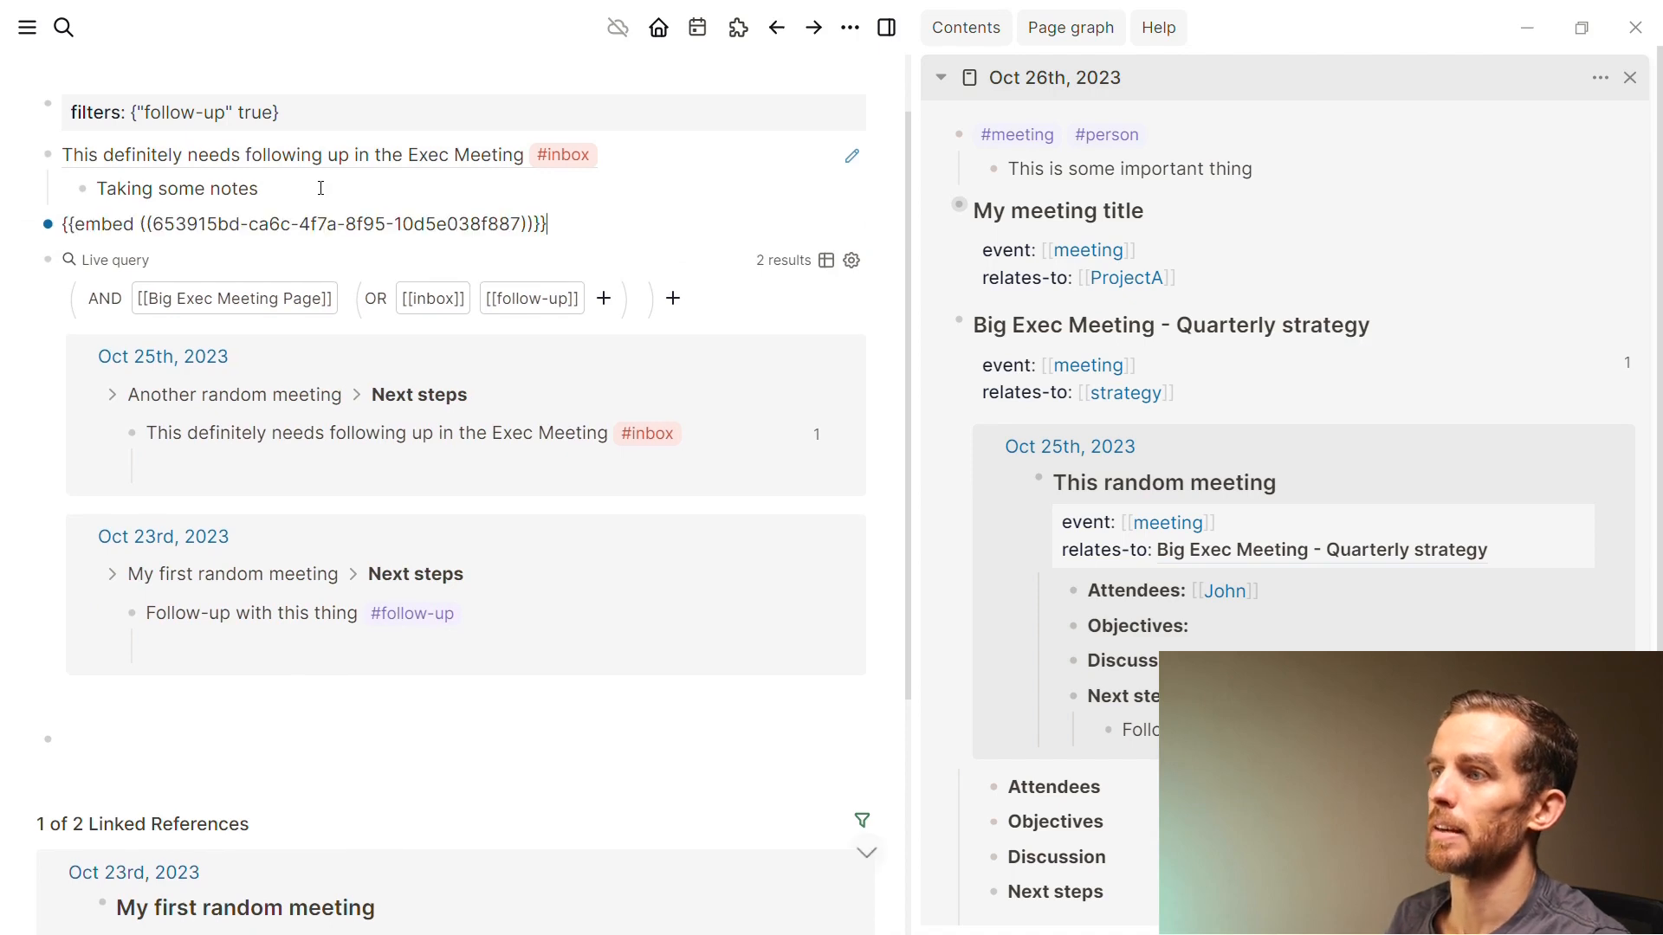
key("Return")
left_click(240, 231)
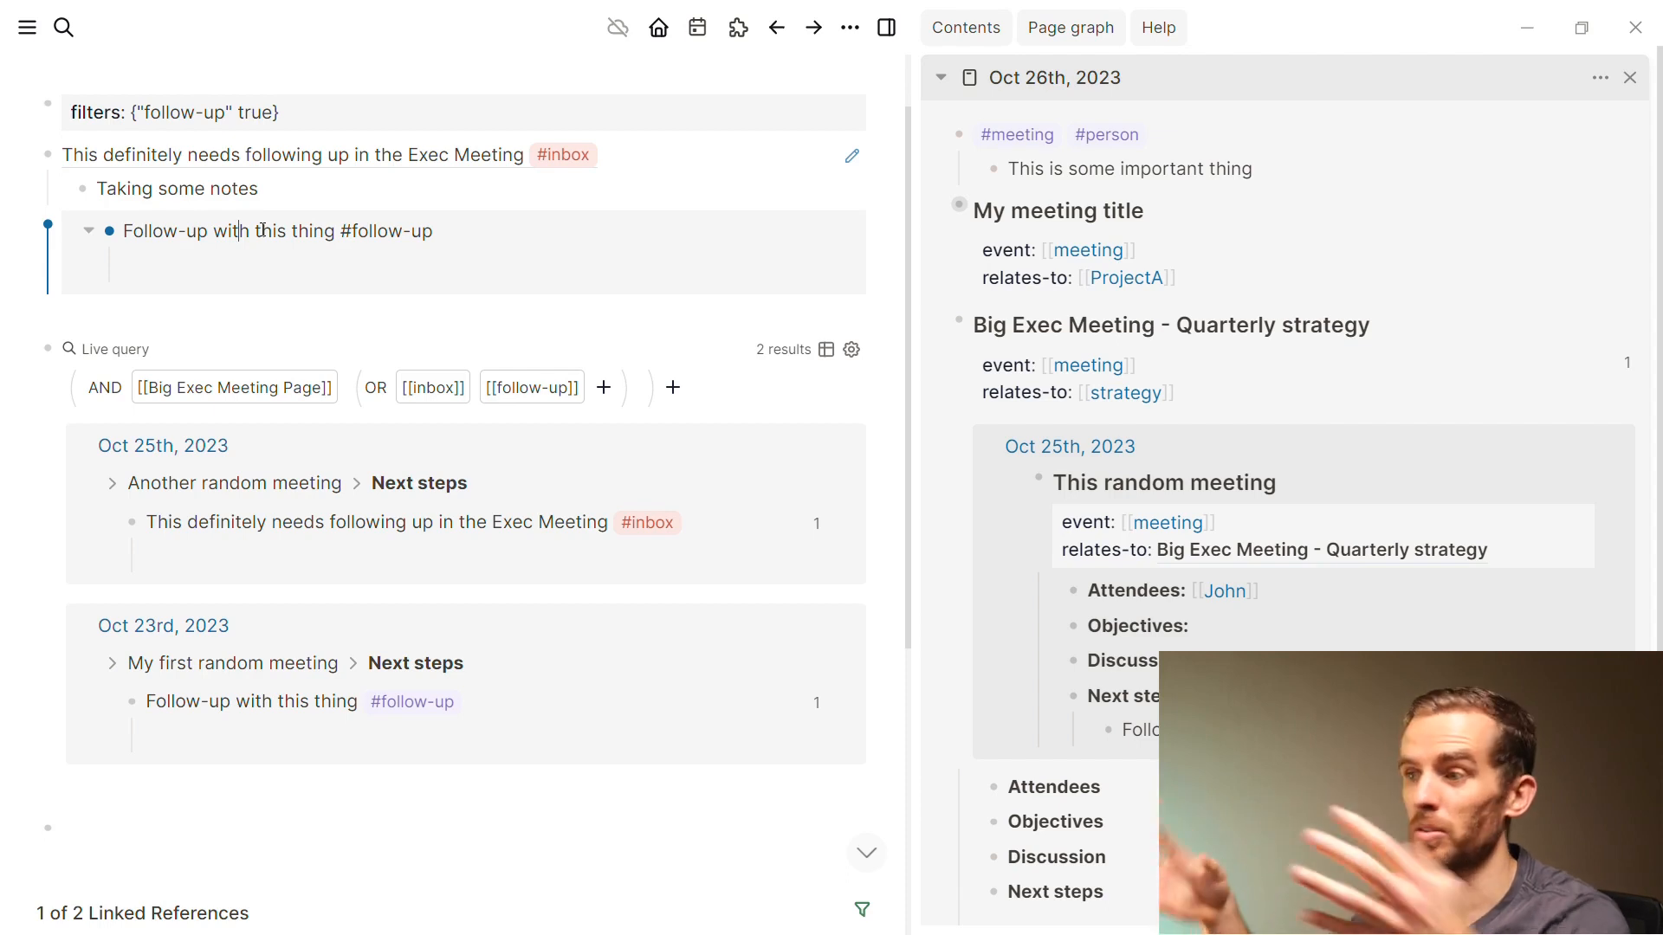
scroll(433, 720, "up", 1)
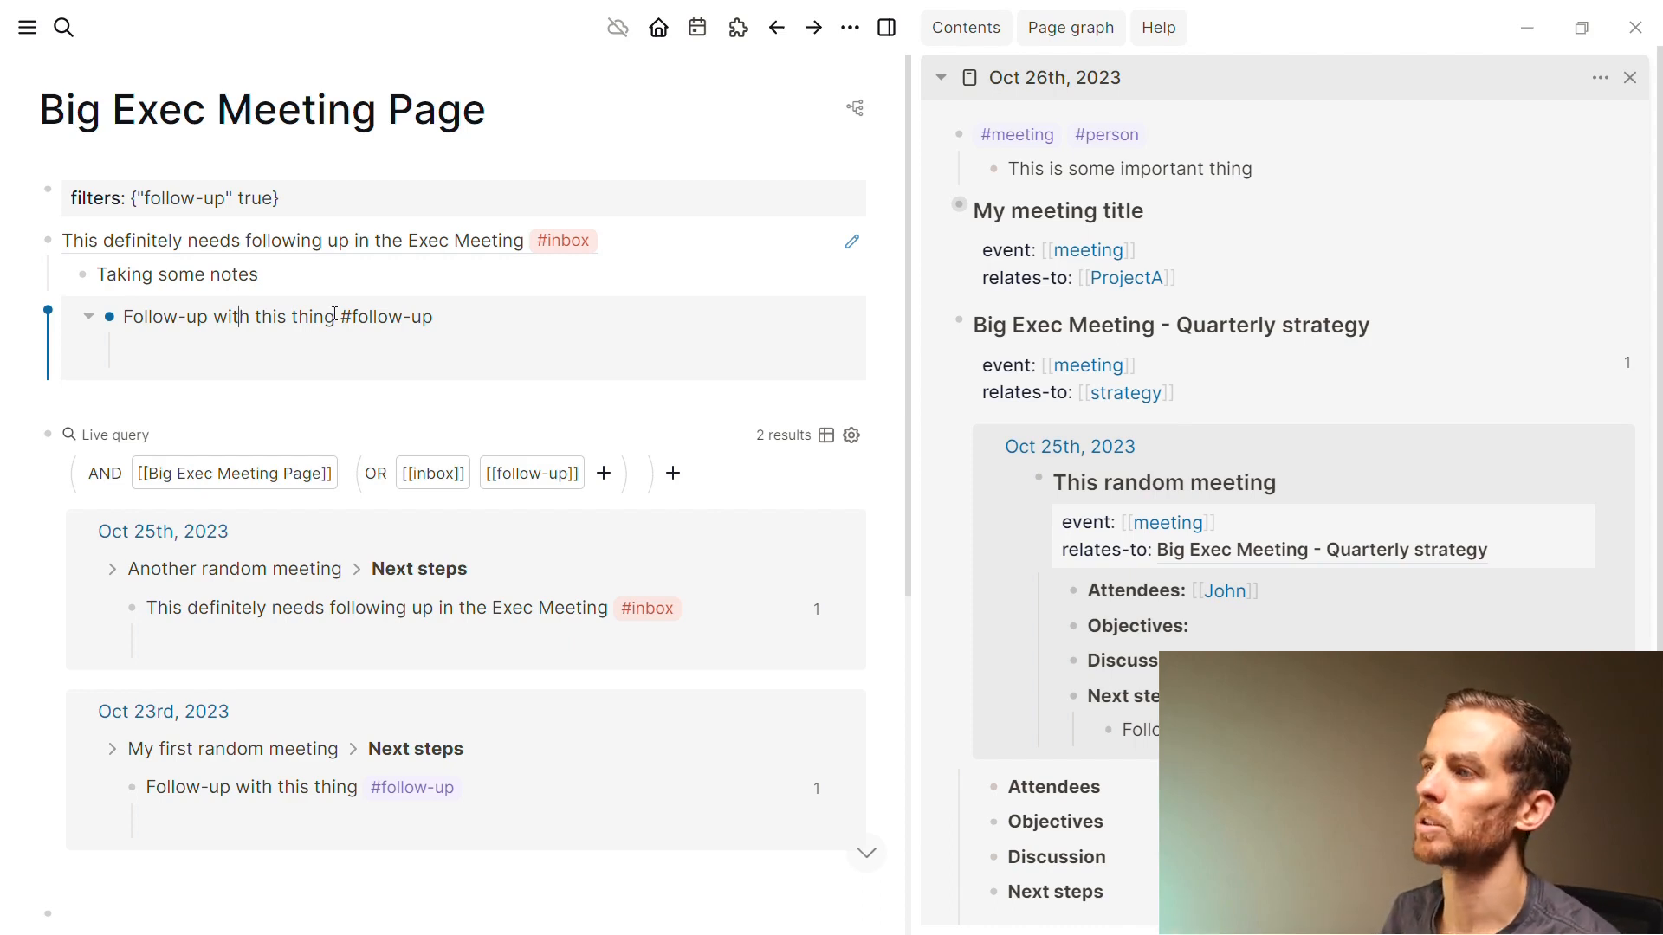
key("Escape")
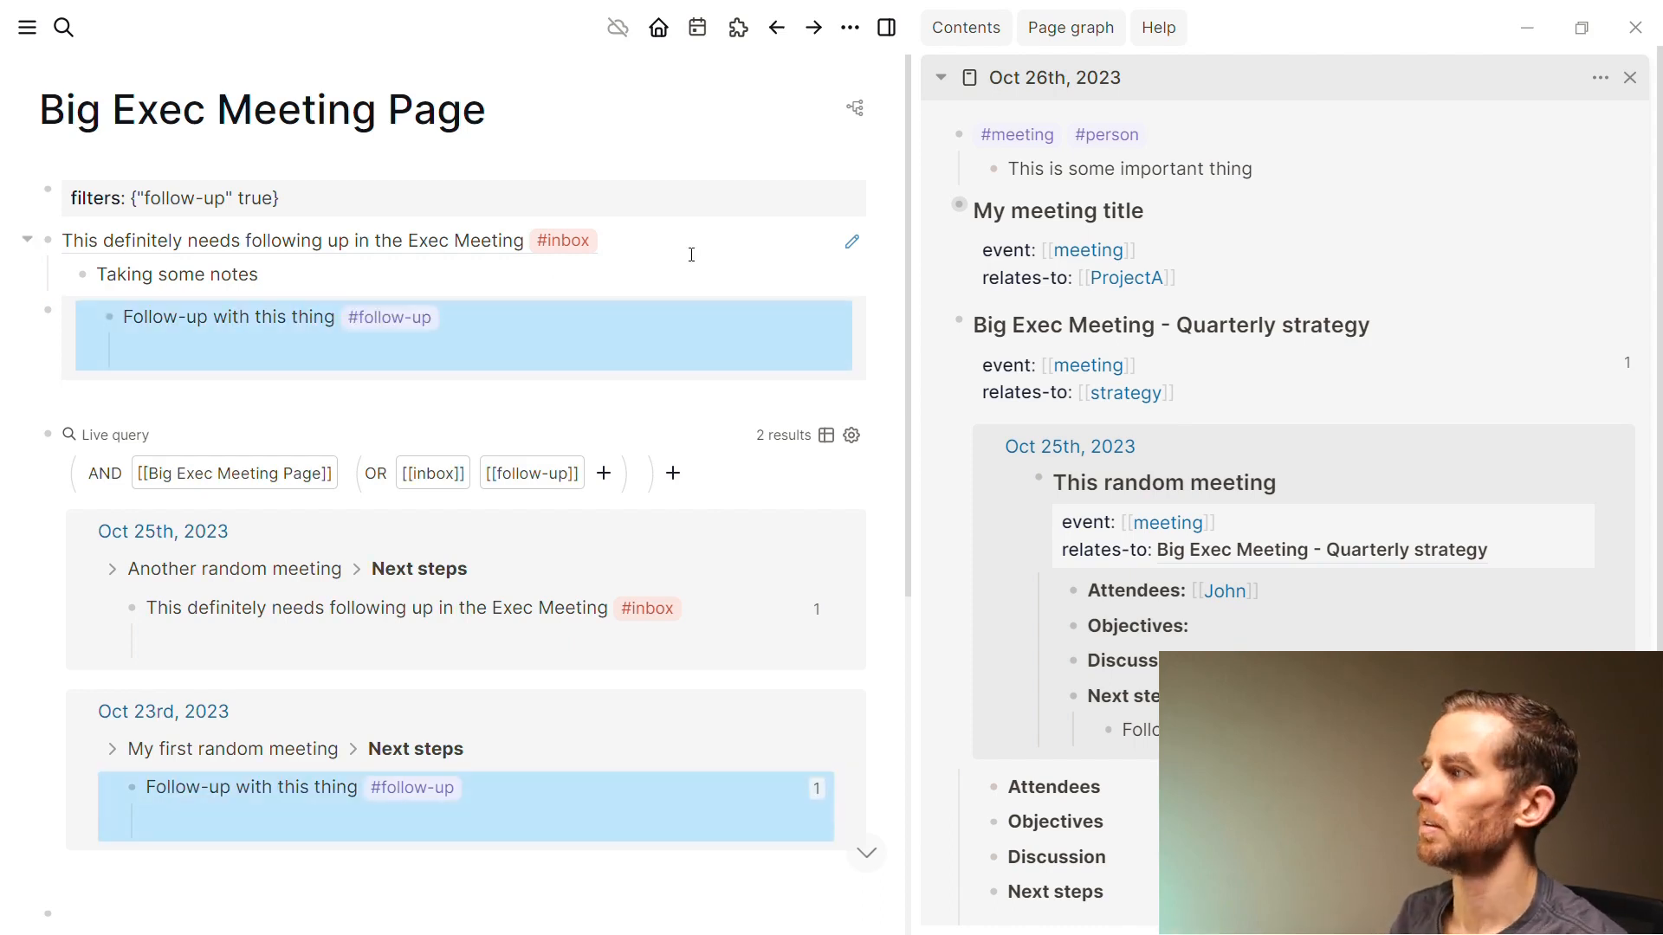
left_click(585, 257)
left_click(554, 148)
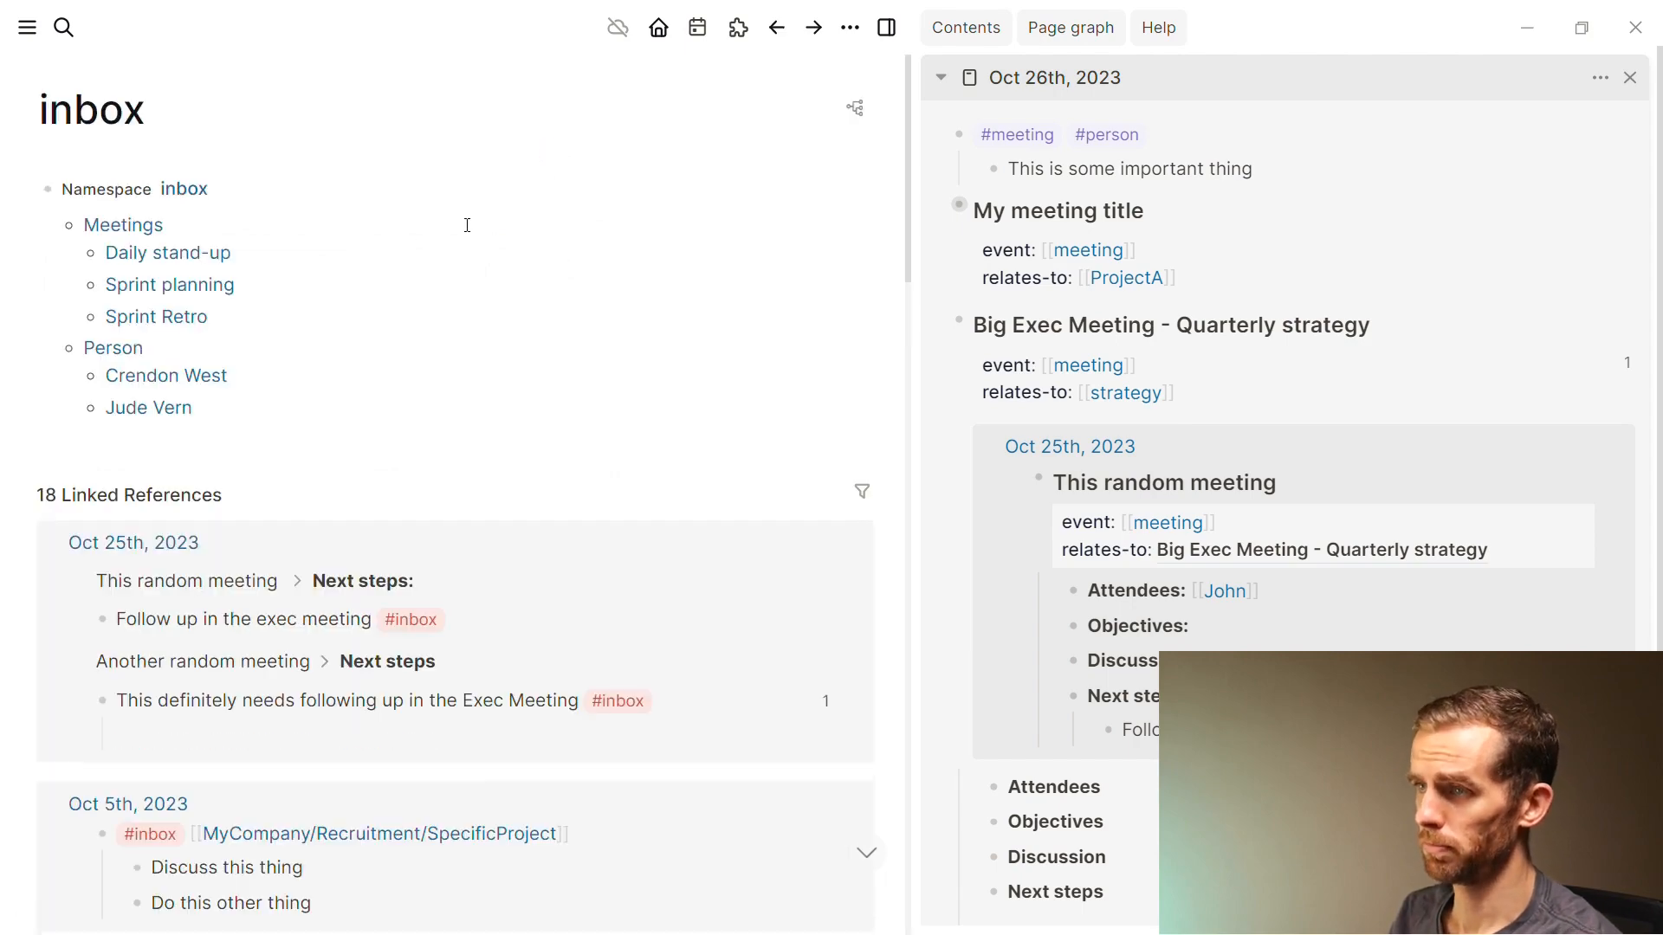
scroll(485, 442, "down", 2)
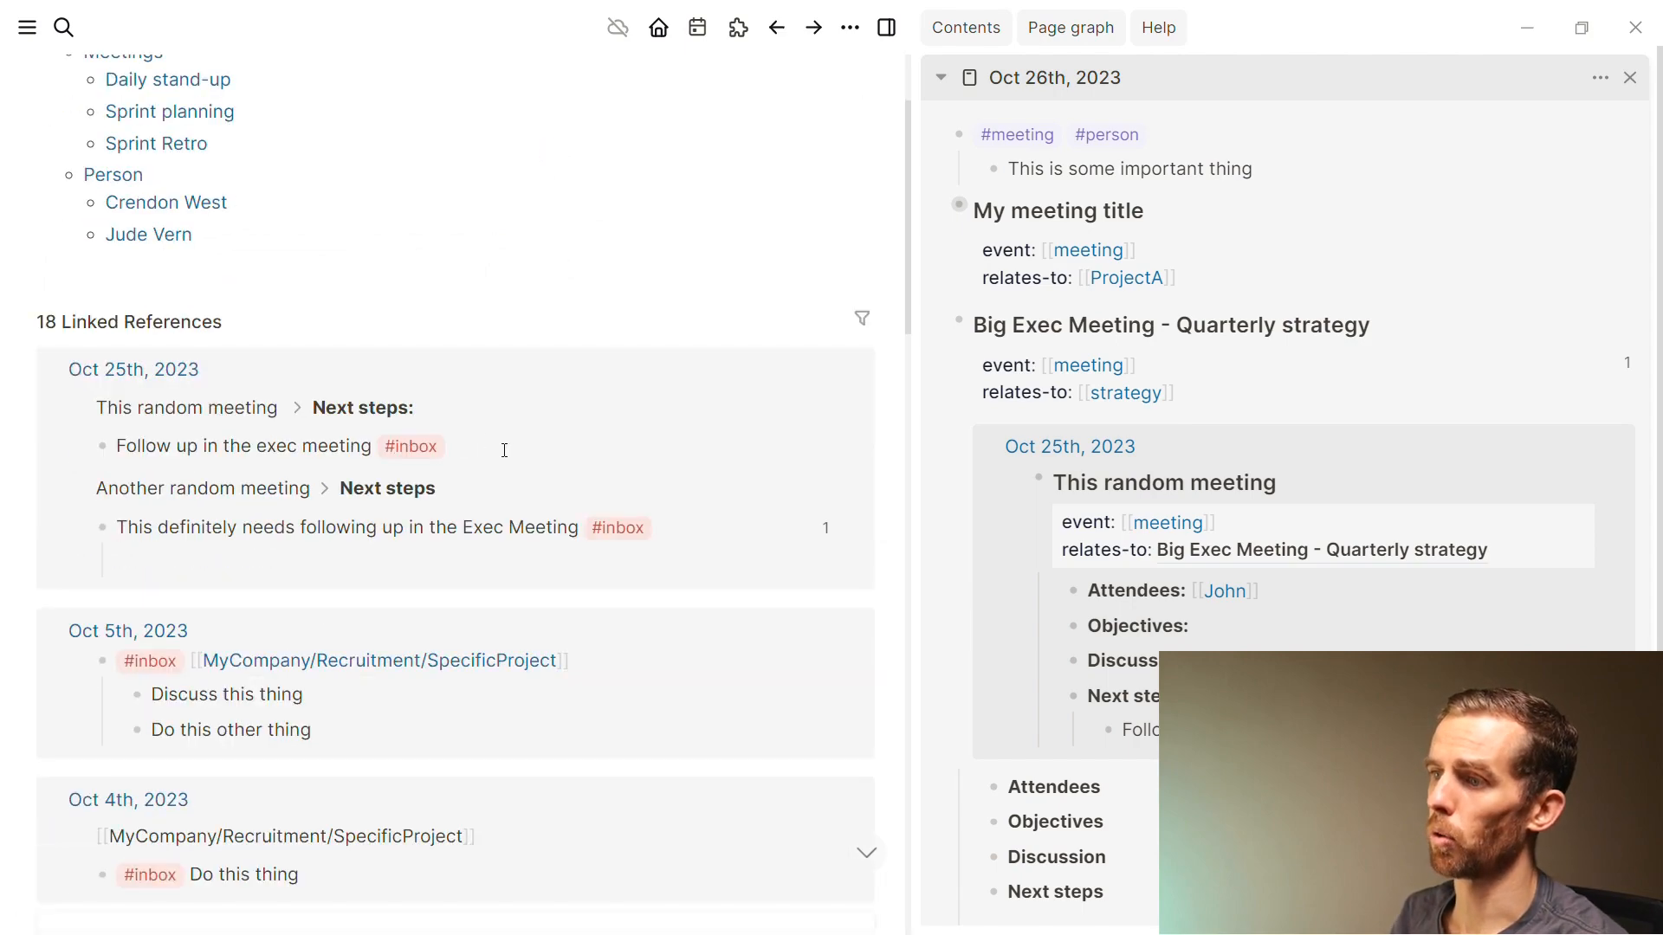
left_click(863, 321)
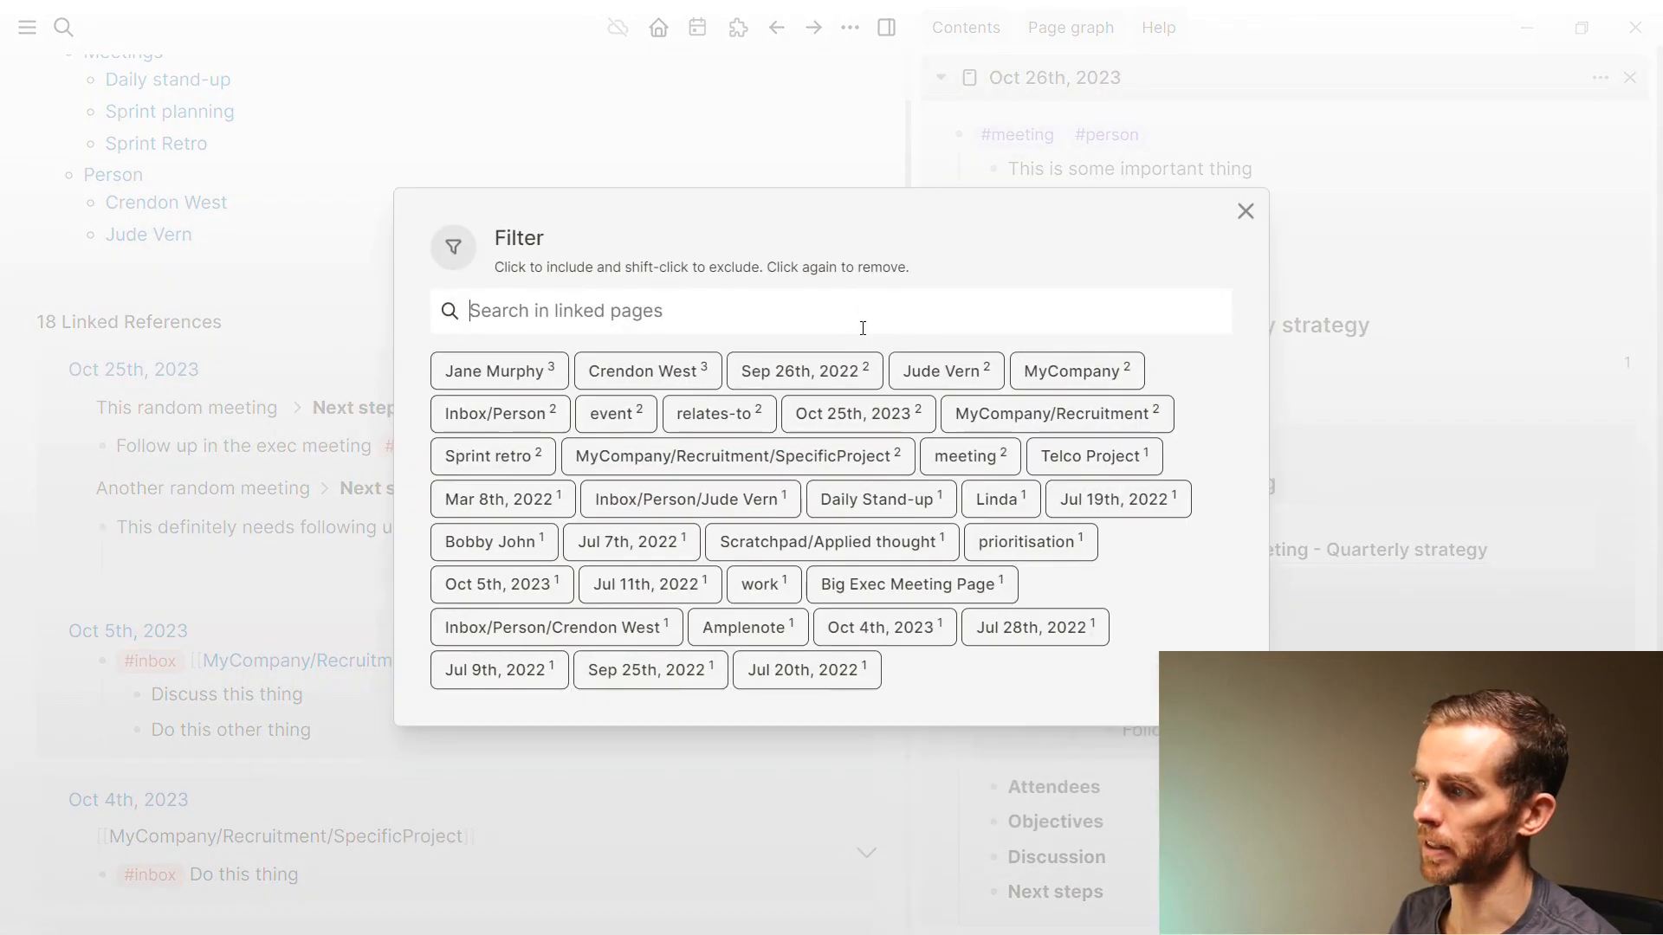
left_click(616, 376)
key("Escape")
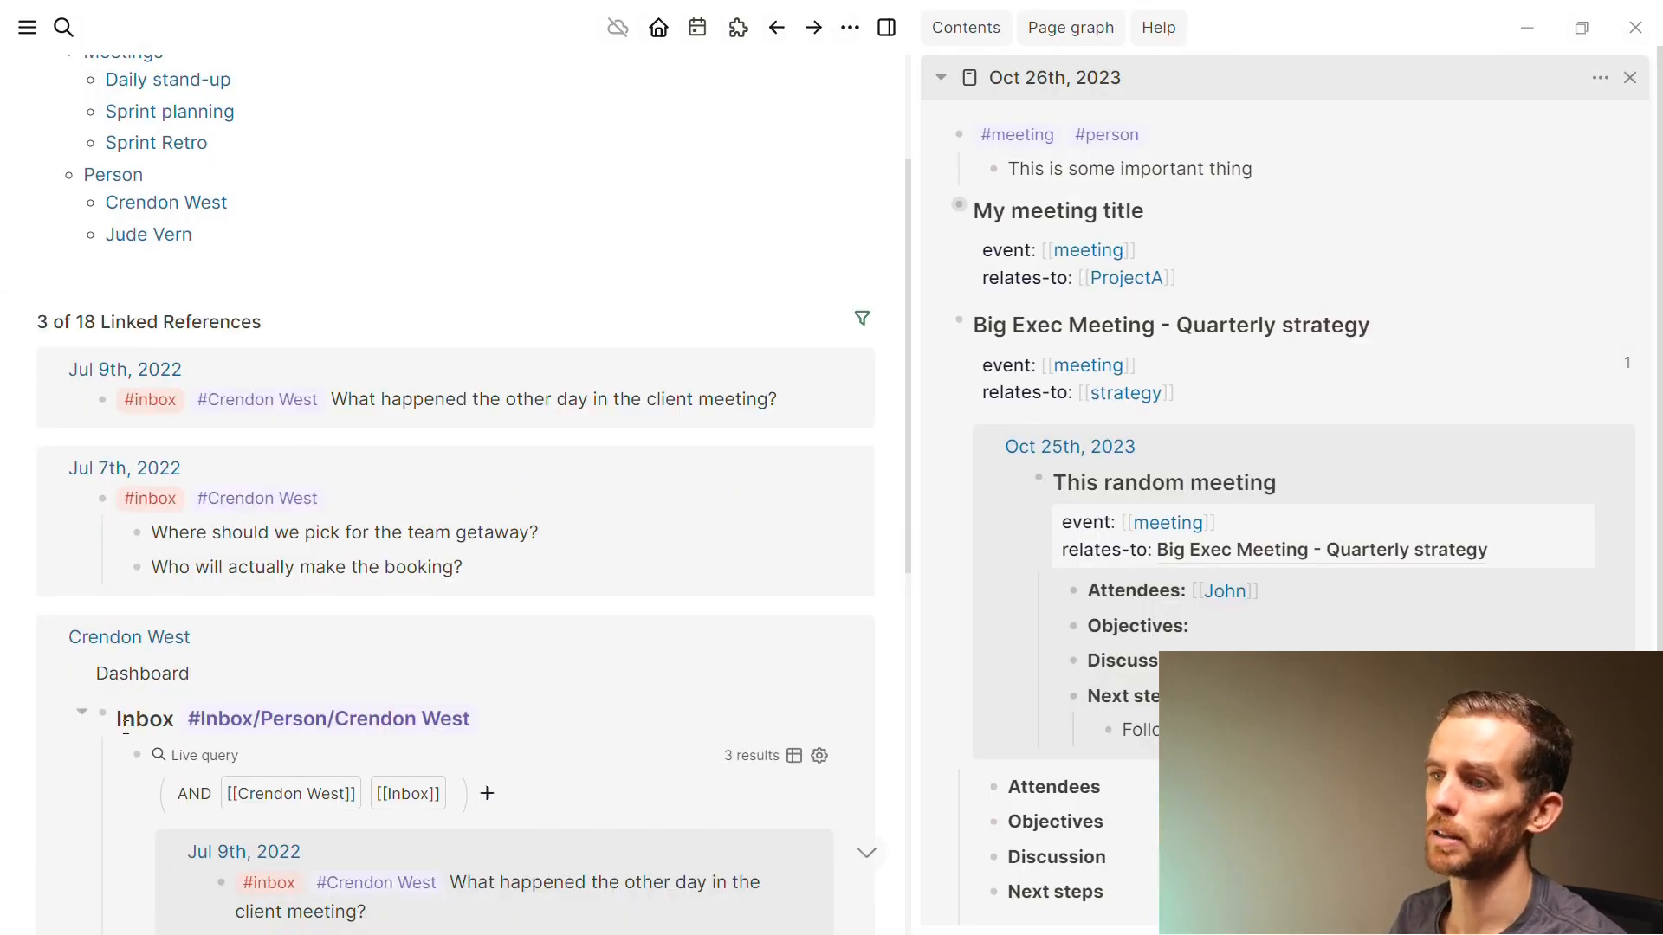
scroll(260, 745, "down", 2)
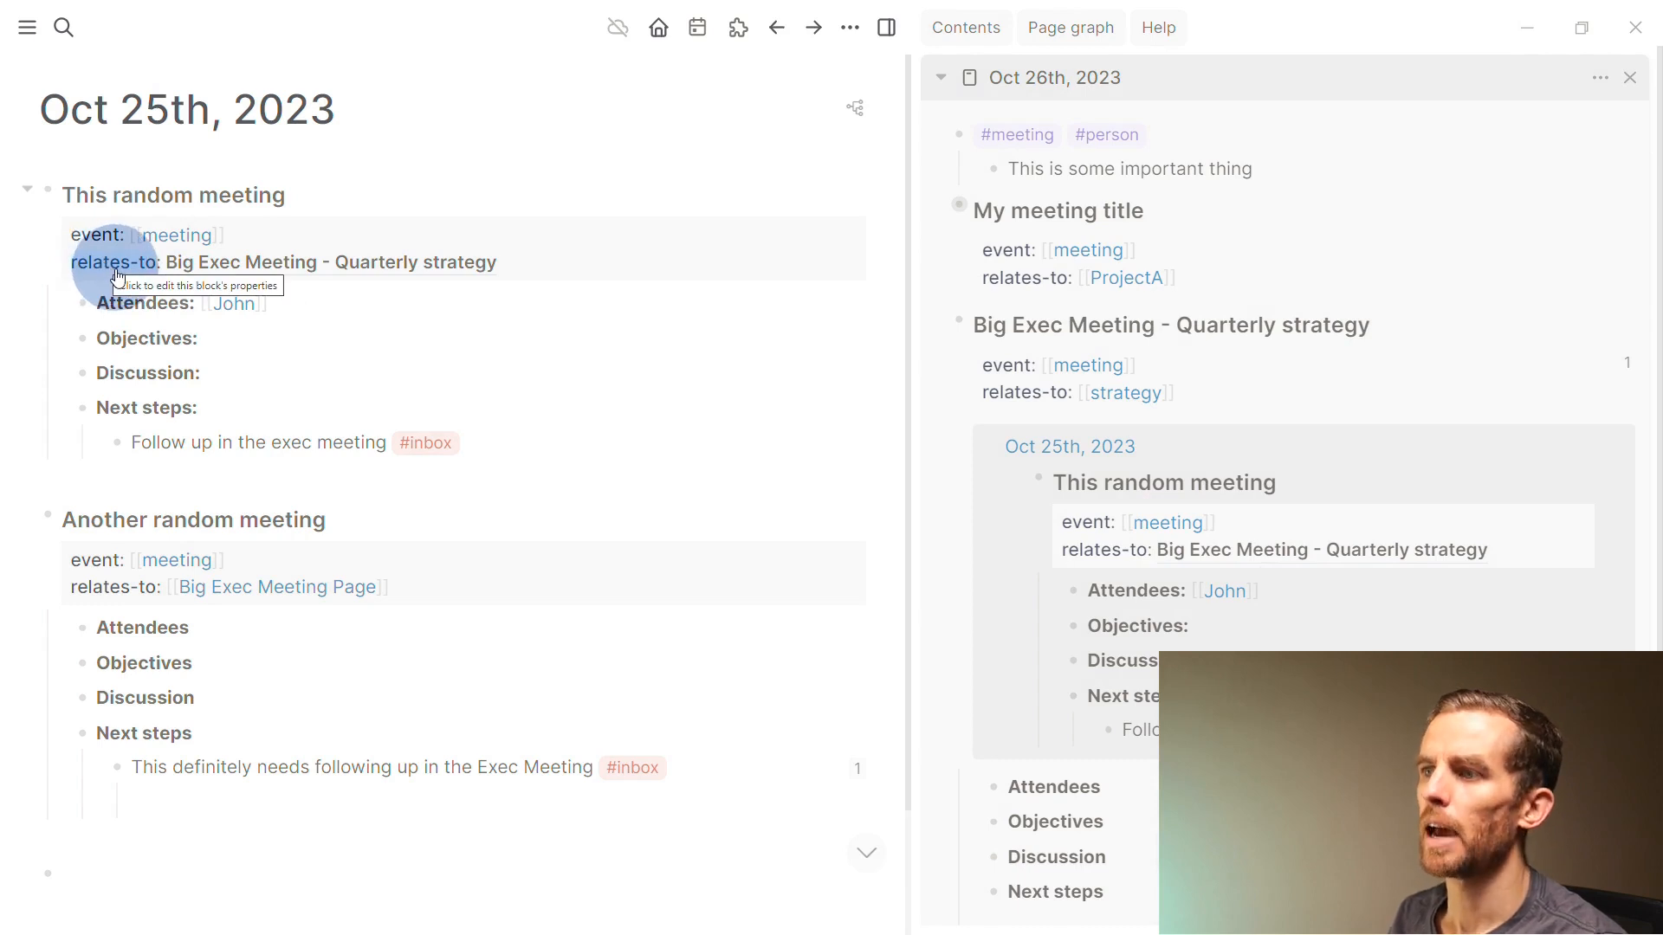
Add the task 'TODO This thing for the meeting' below the exec meeting follow-up
left_click(530, 449)
key("Return")
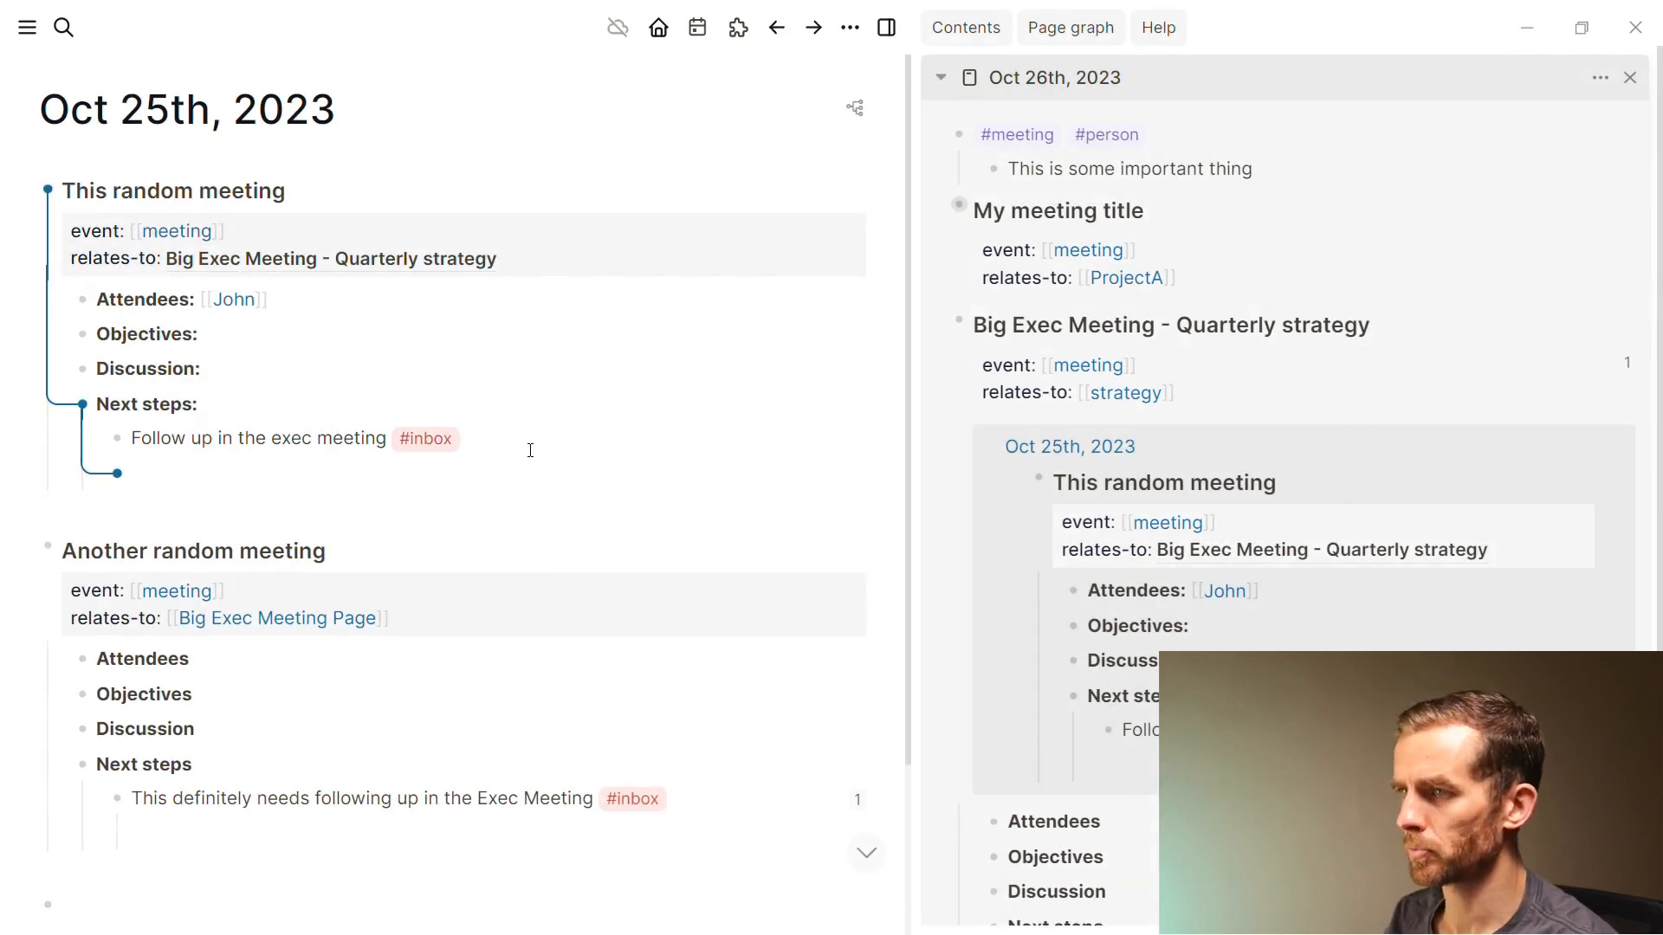
key("ctrl+Return")
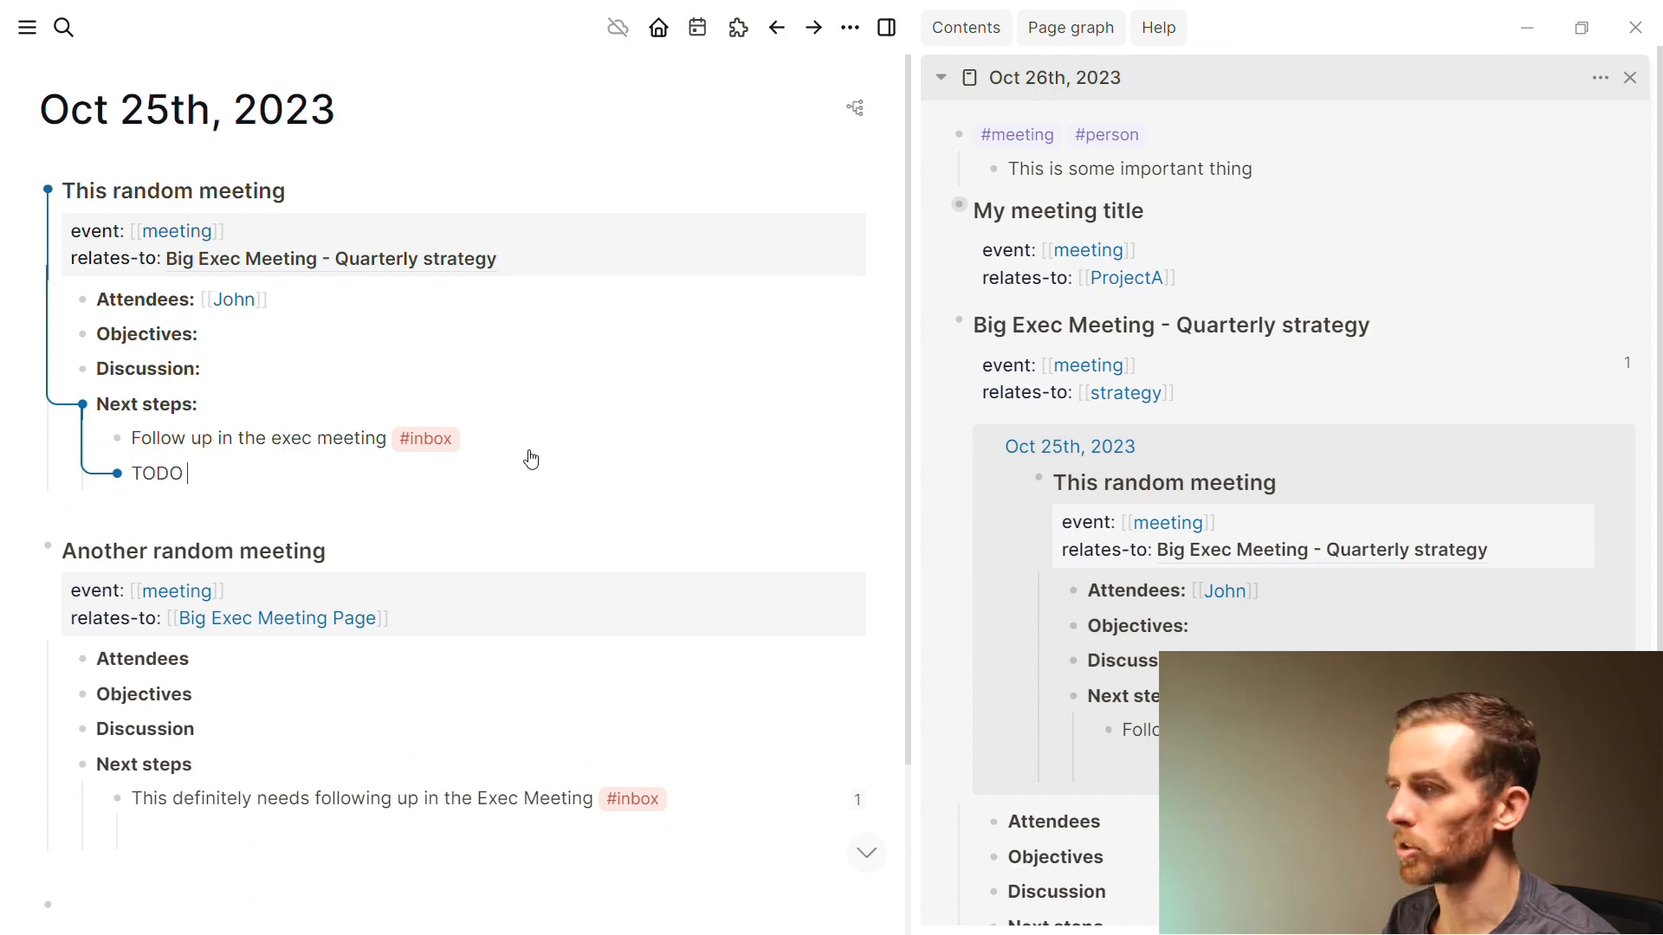
type("This thing for thie")
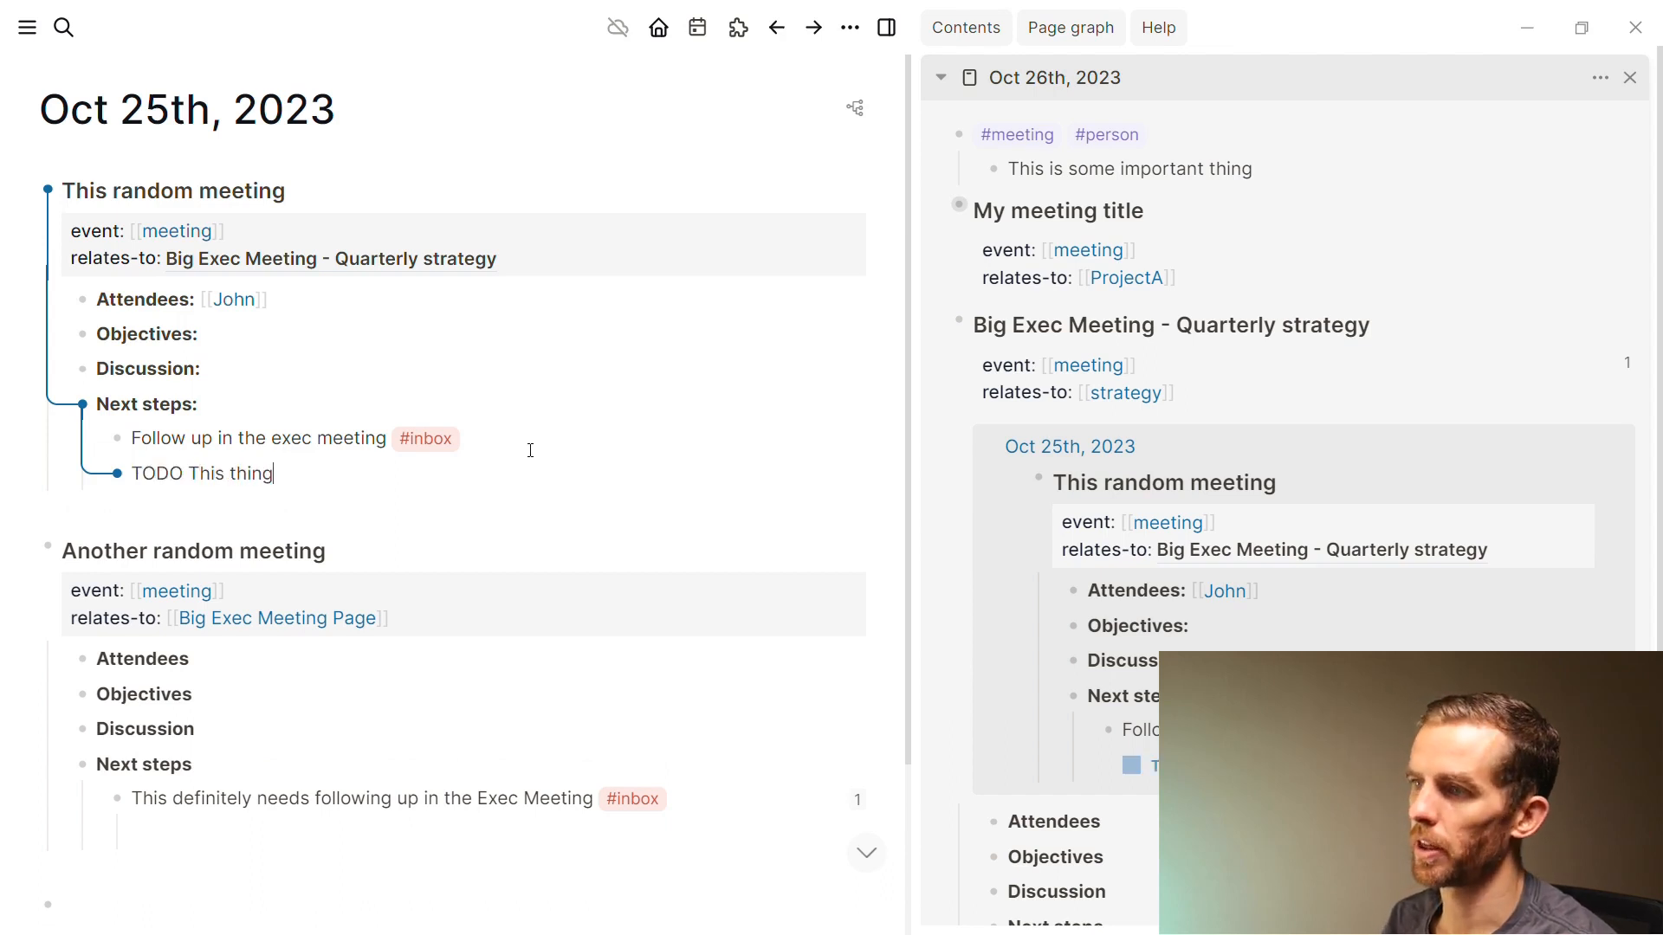
key("BackSpace")
key("BackSpace")
type("e meeting")
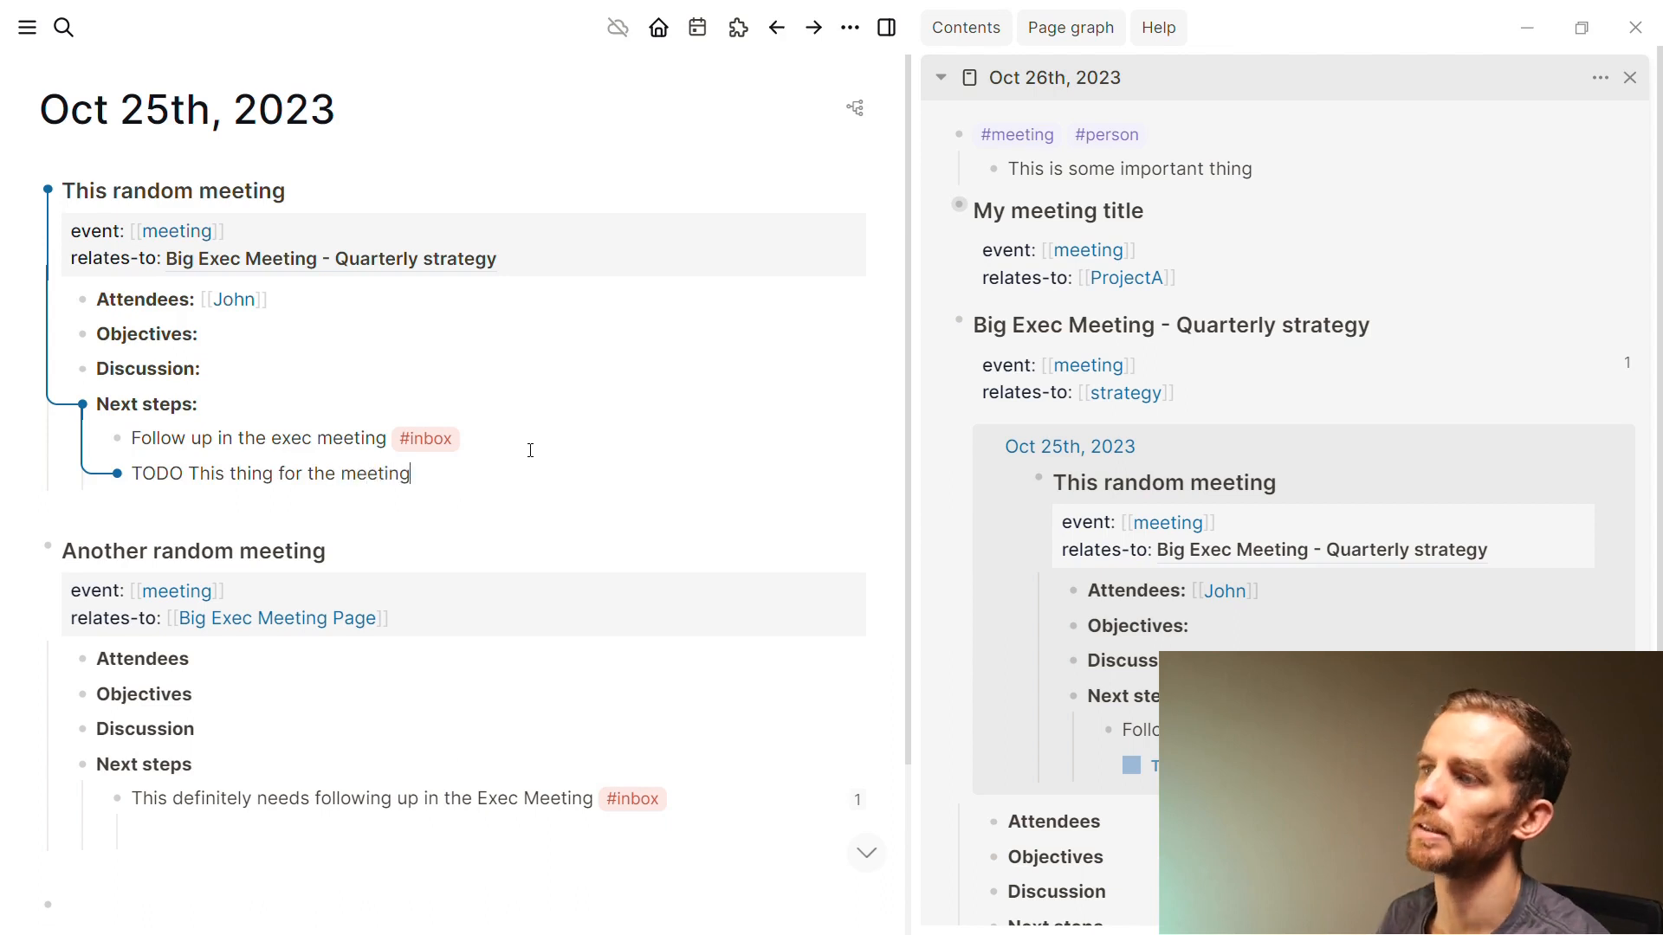
key("Escape")
left_click(355, 520)
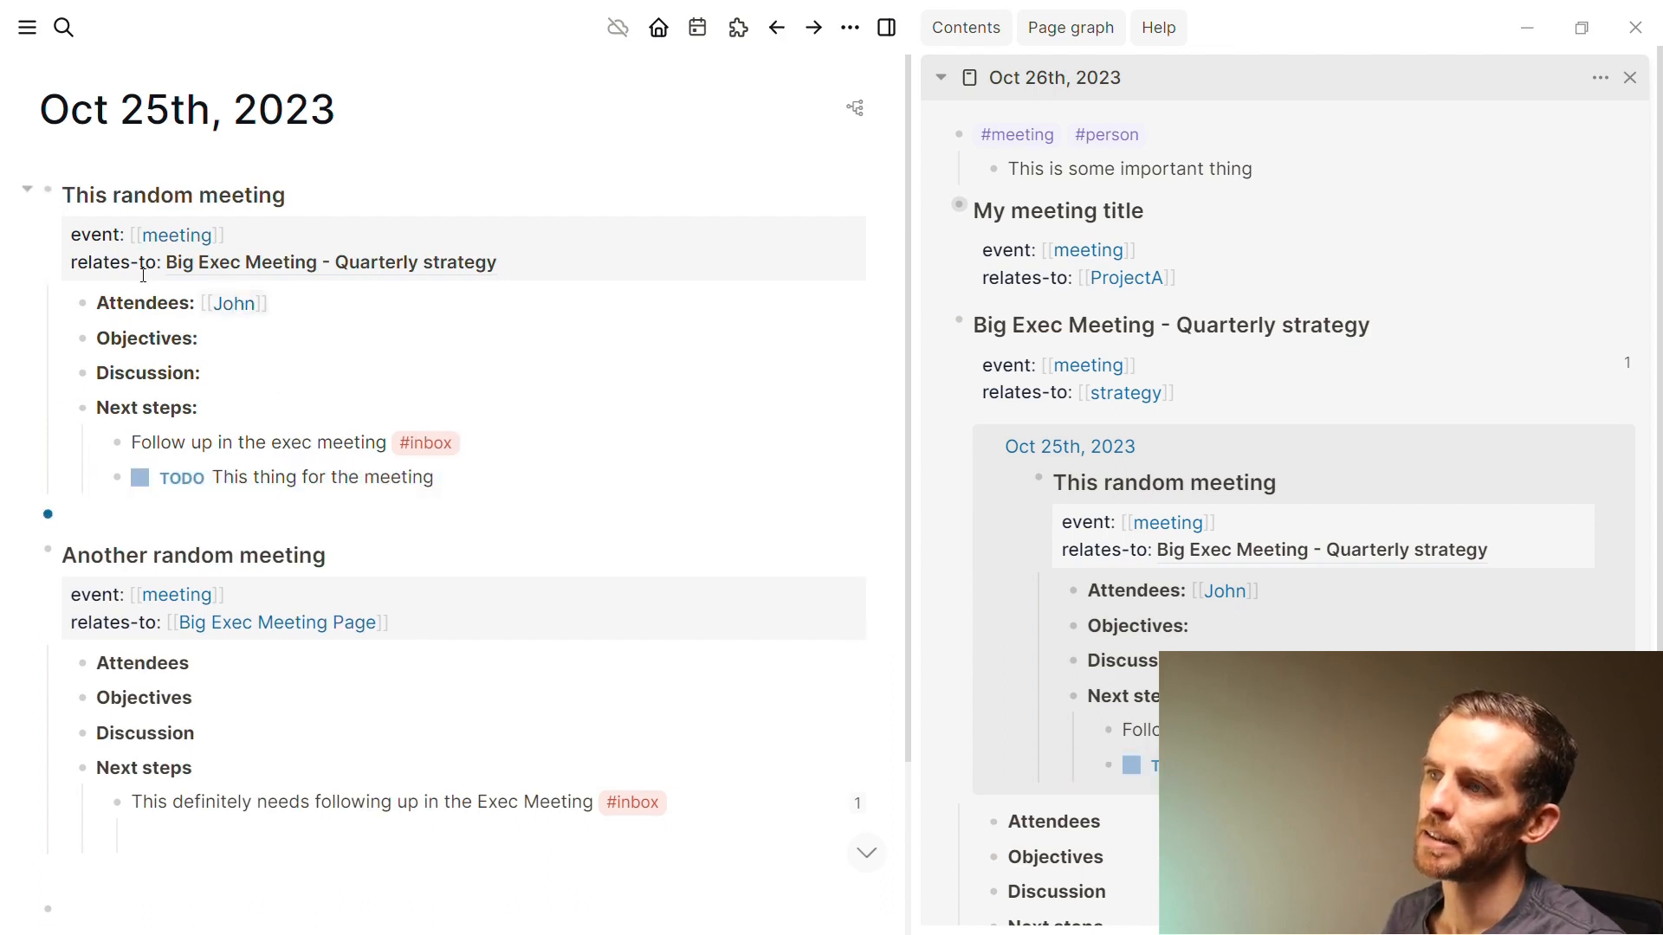
Add [[John]] to This random meeting's event property
left_click(448, 237)
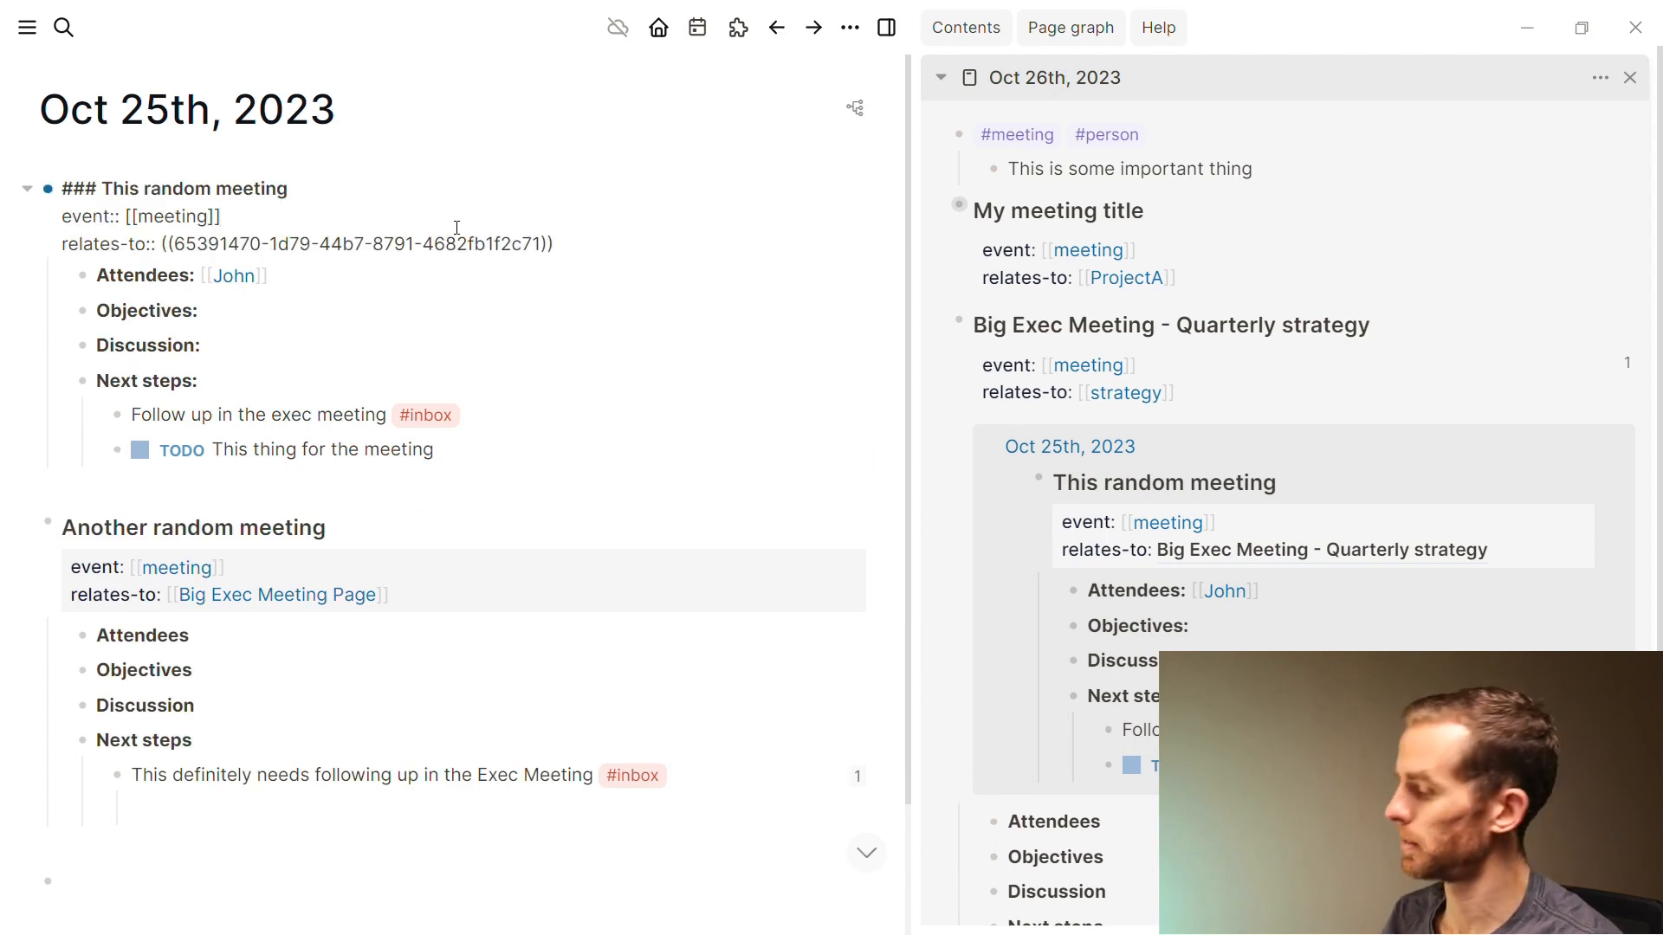
type(", [[John")
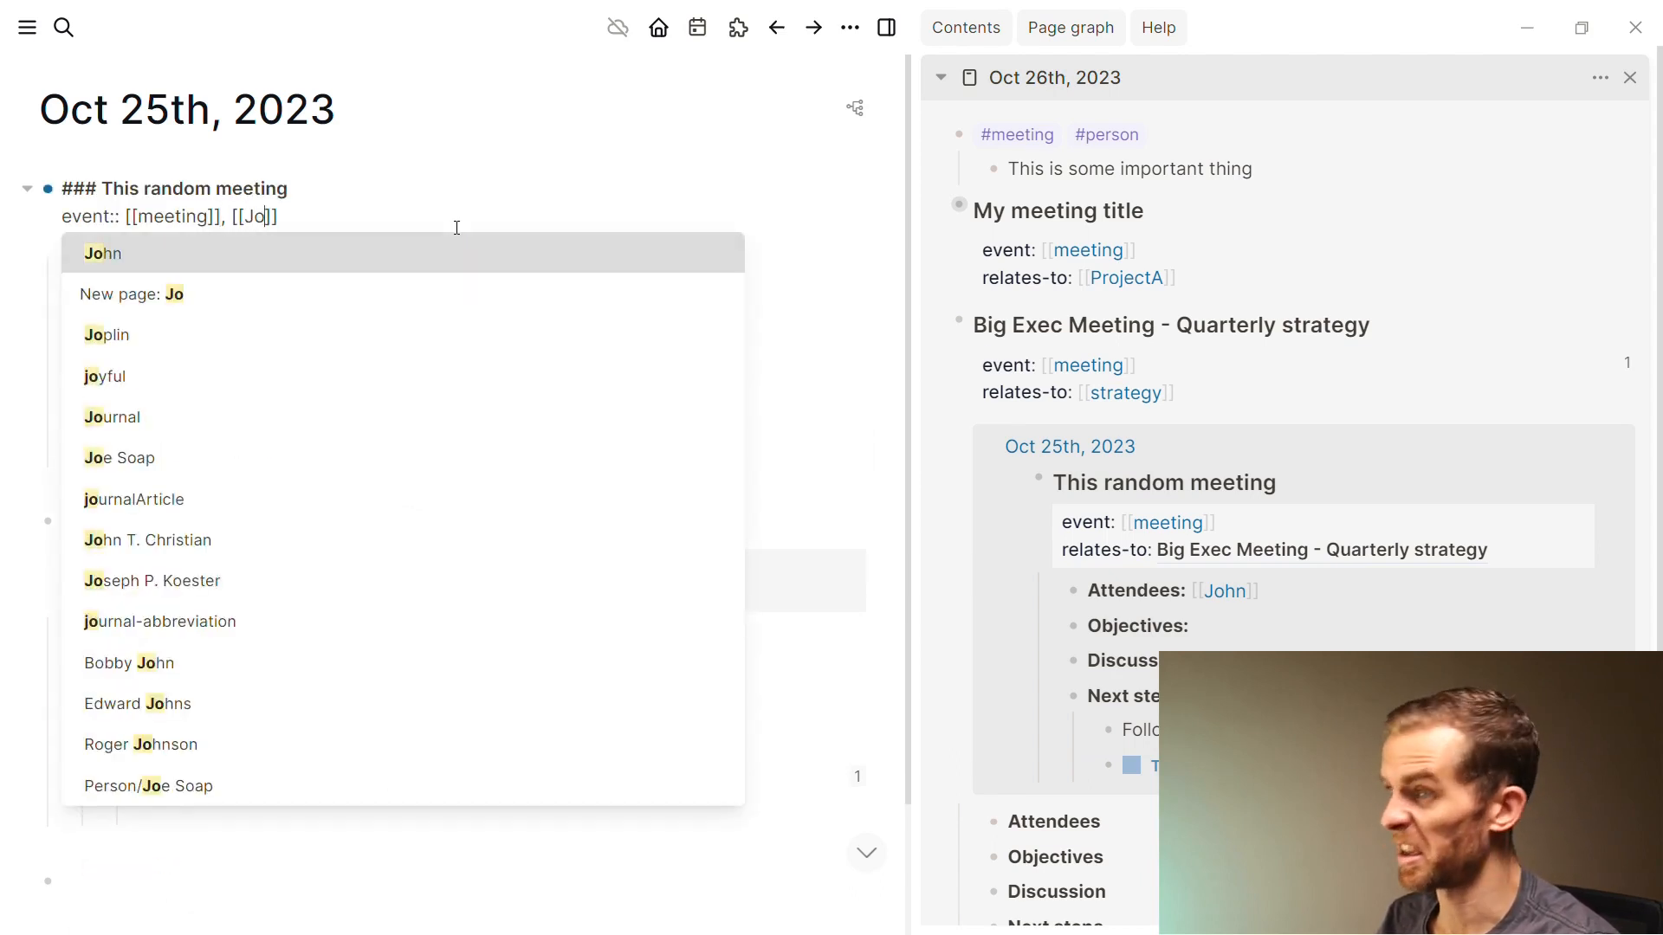
key("Escape")
key("Escape")
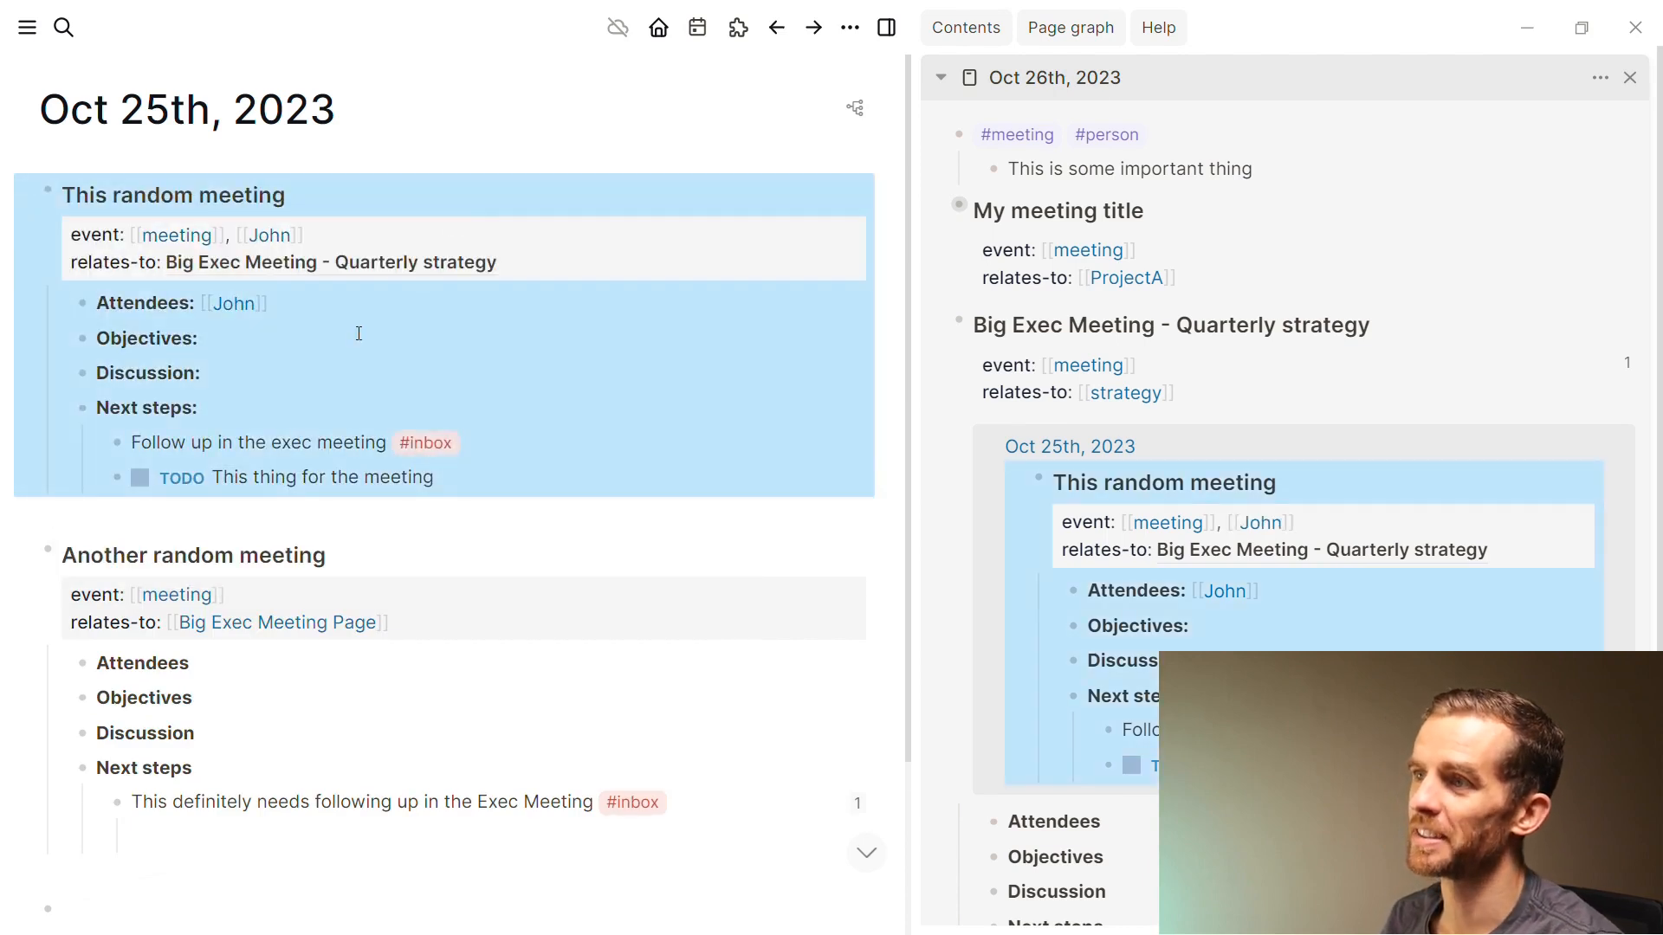
left_click(356, 401)
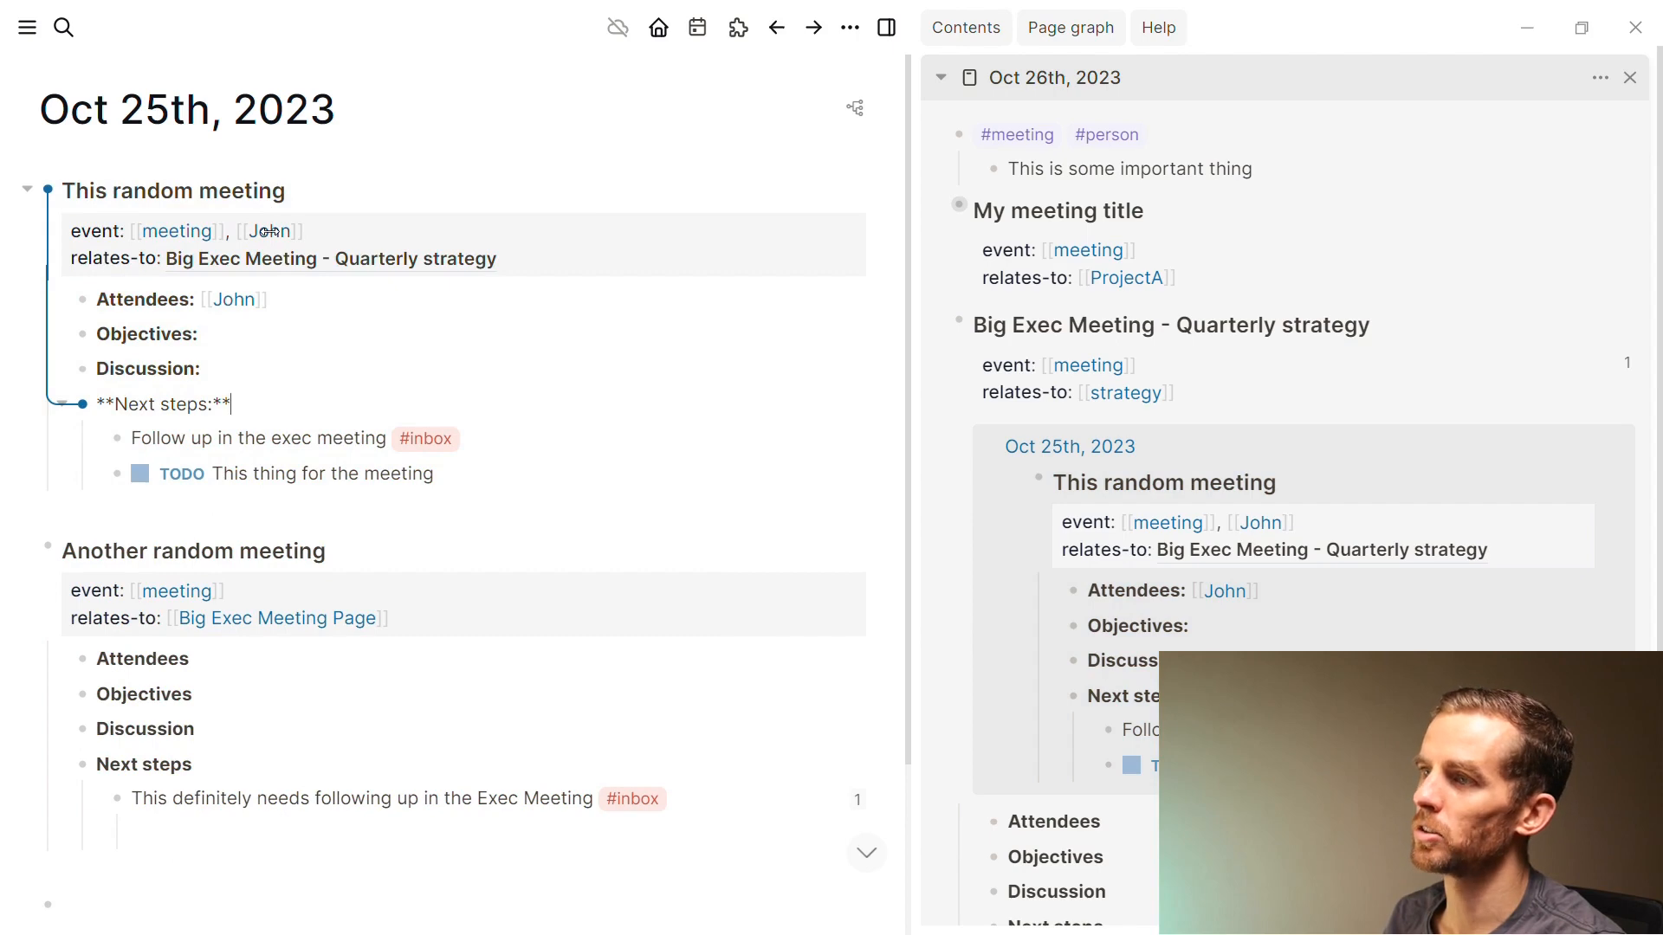
Open the TODO page and switch its linked-reference filter from ProjectA to John
key("super+k")
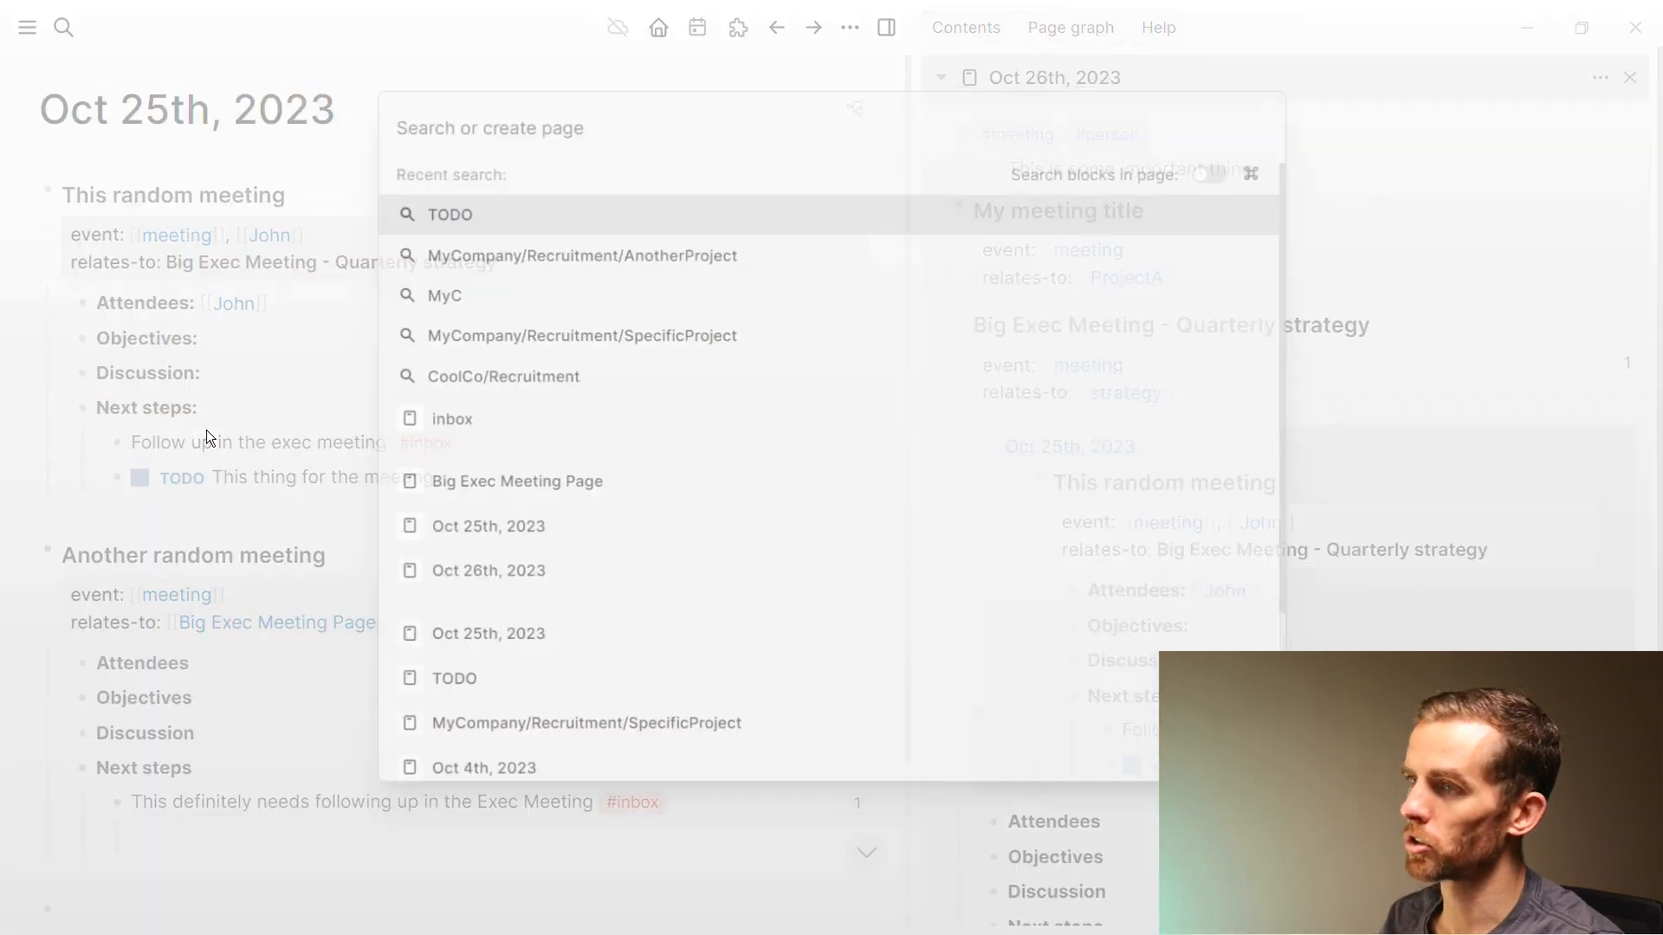
left_click(487, 217)
left_click(537, 194)
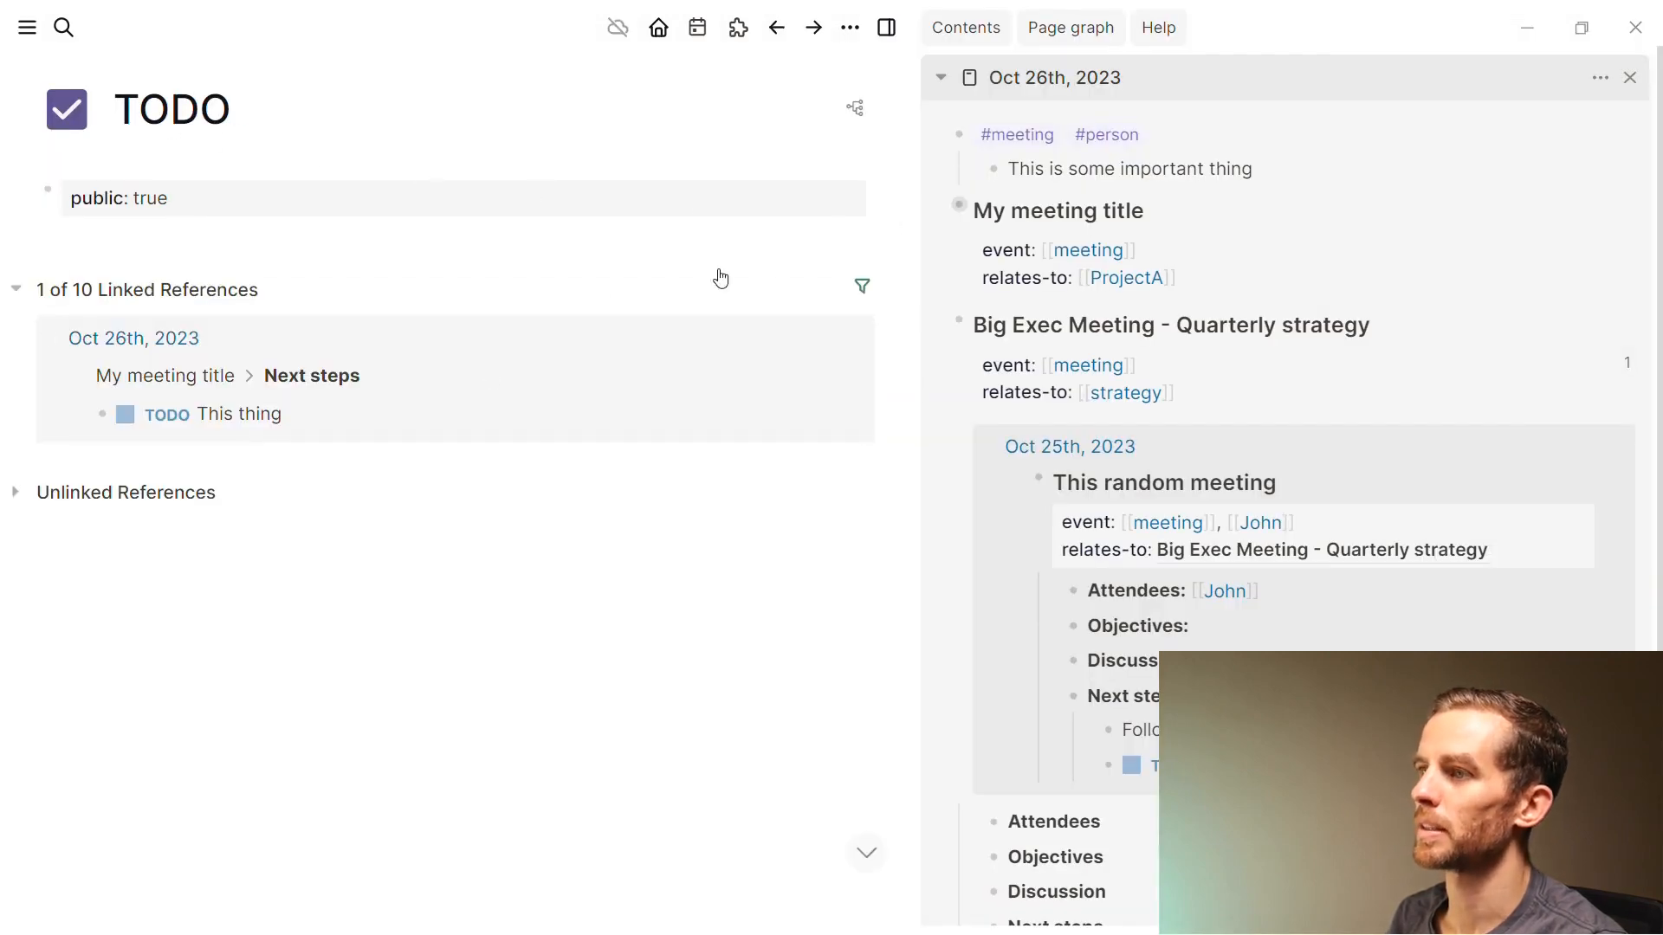
left_click(863, 286)
left_click(629, 439)
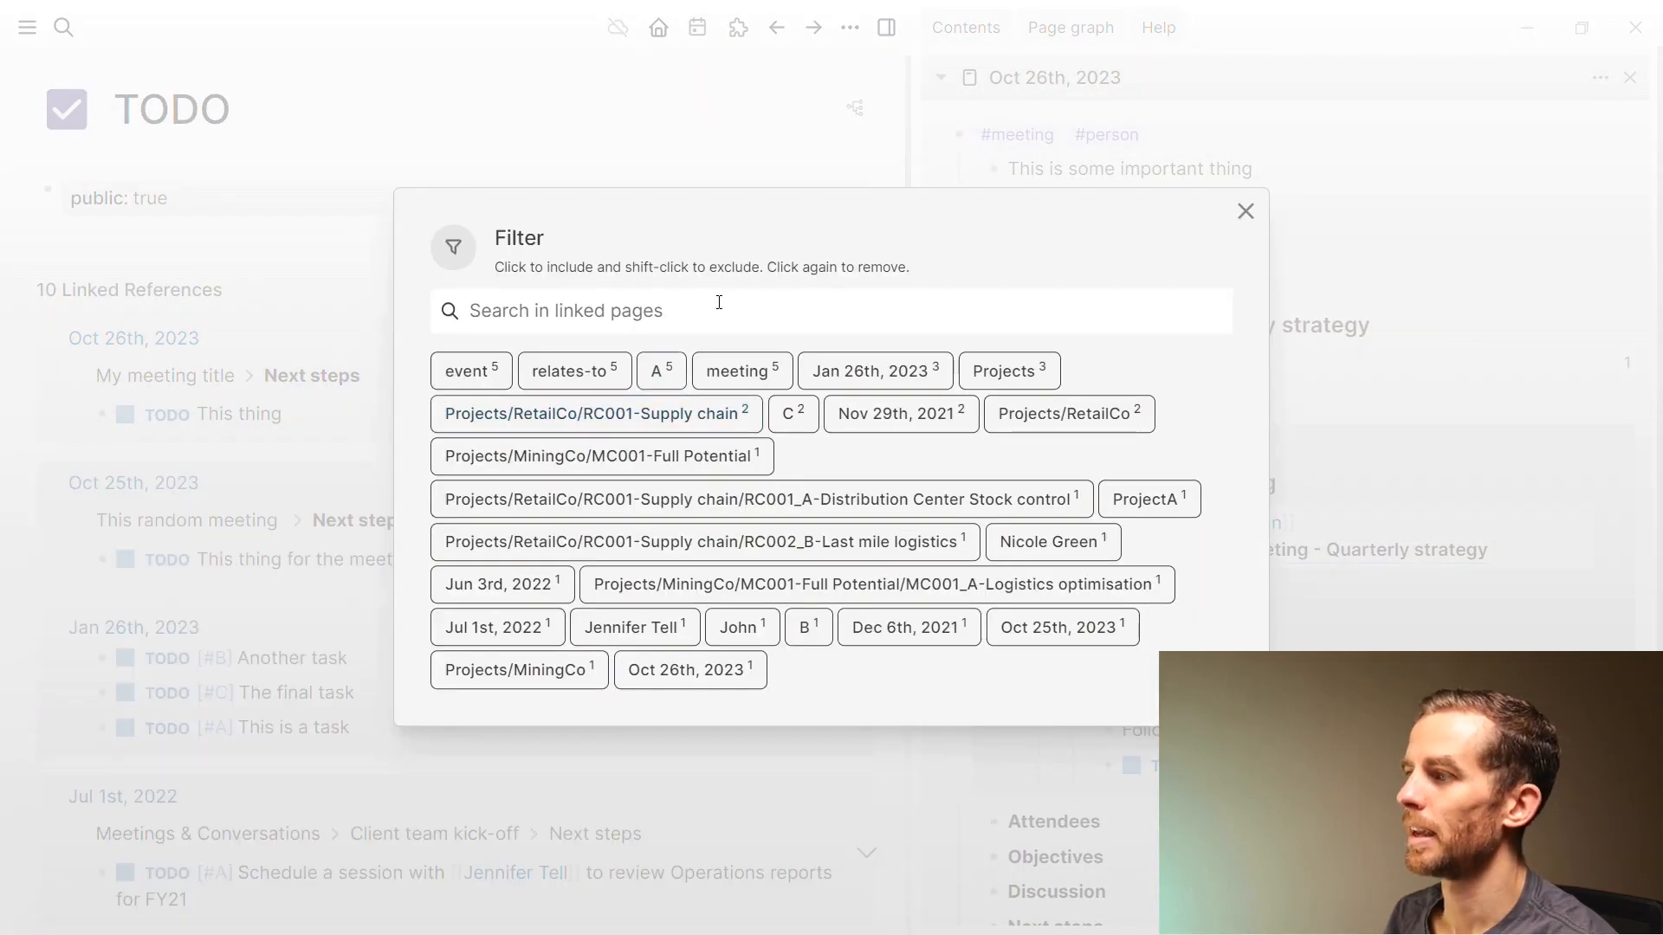
type("john")
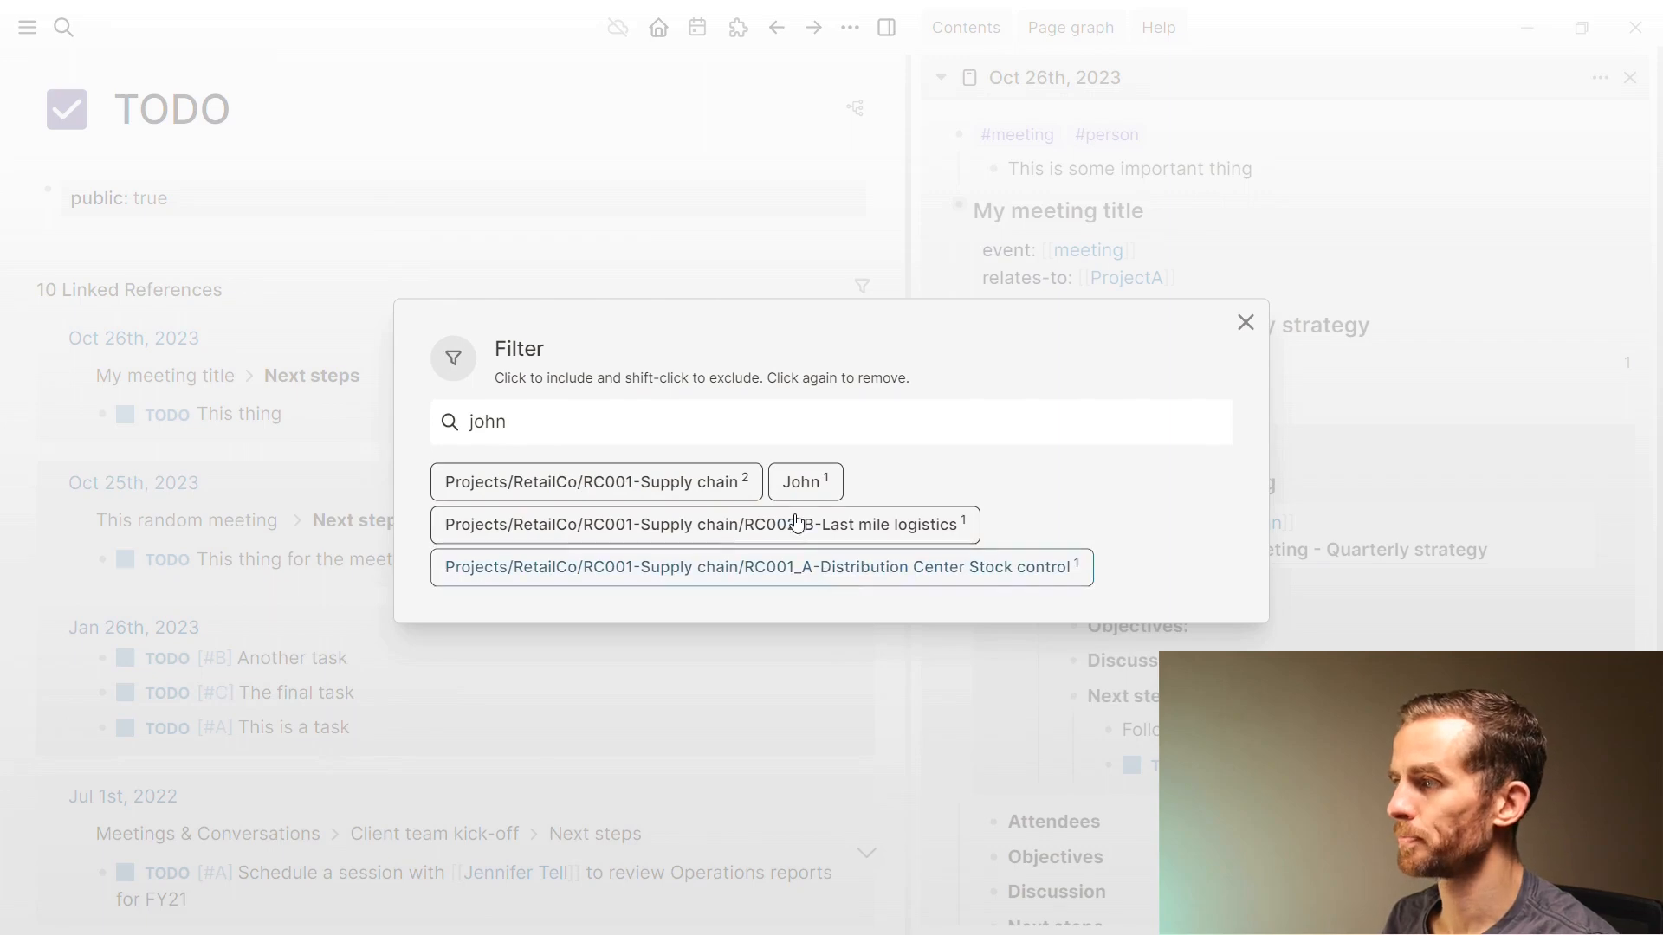
left_click(805, 482)
left_click(329, 537)
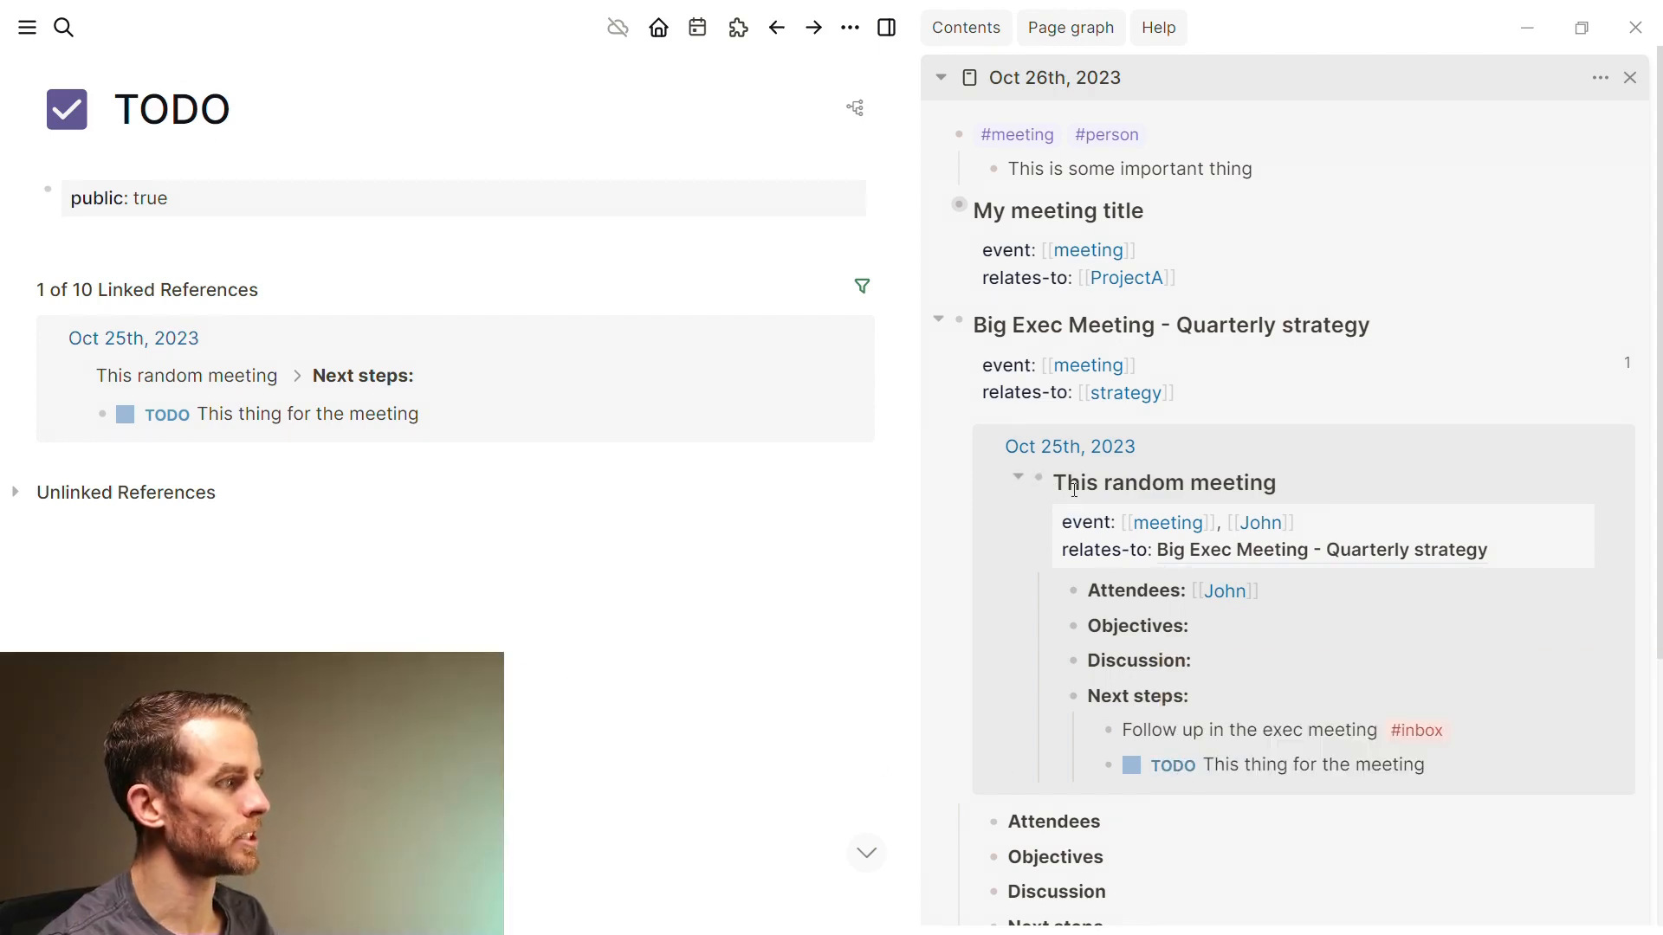
Collapse the Big Exec Meeting block in the sidebar and return to the article's What I like heading
left_click(975, 472)
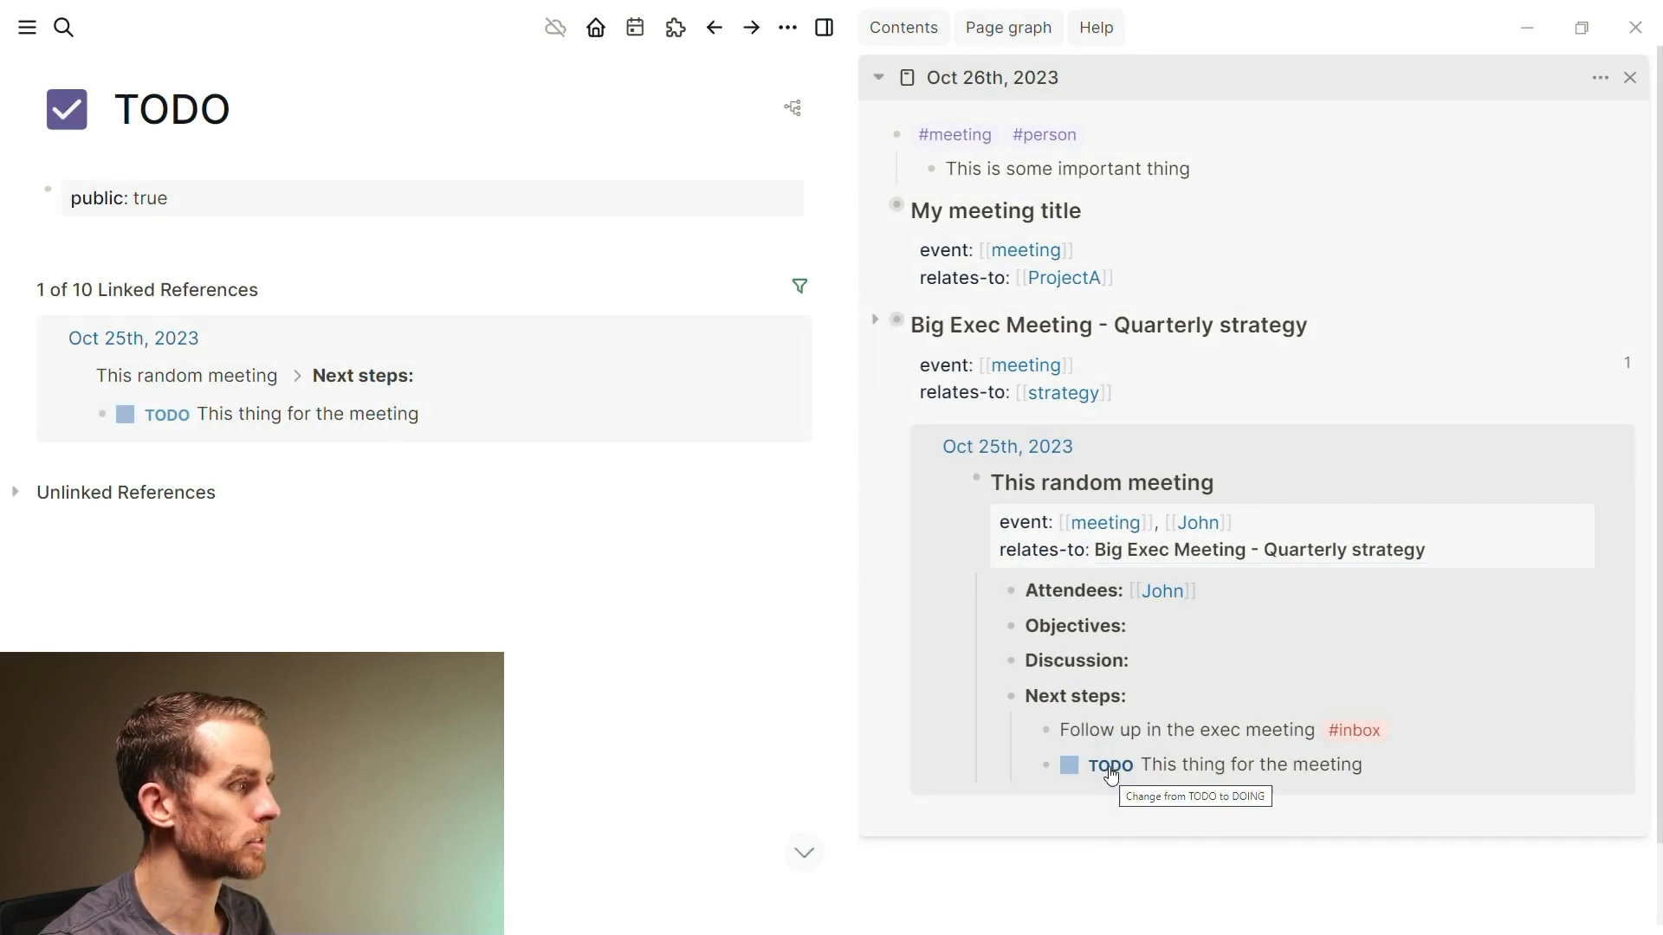
left_click(1219, 775)
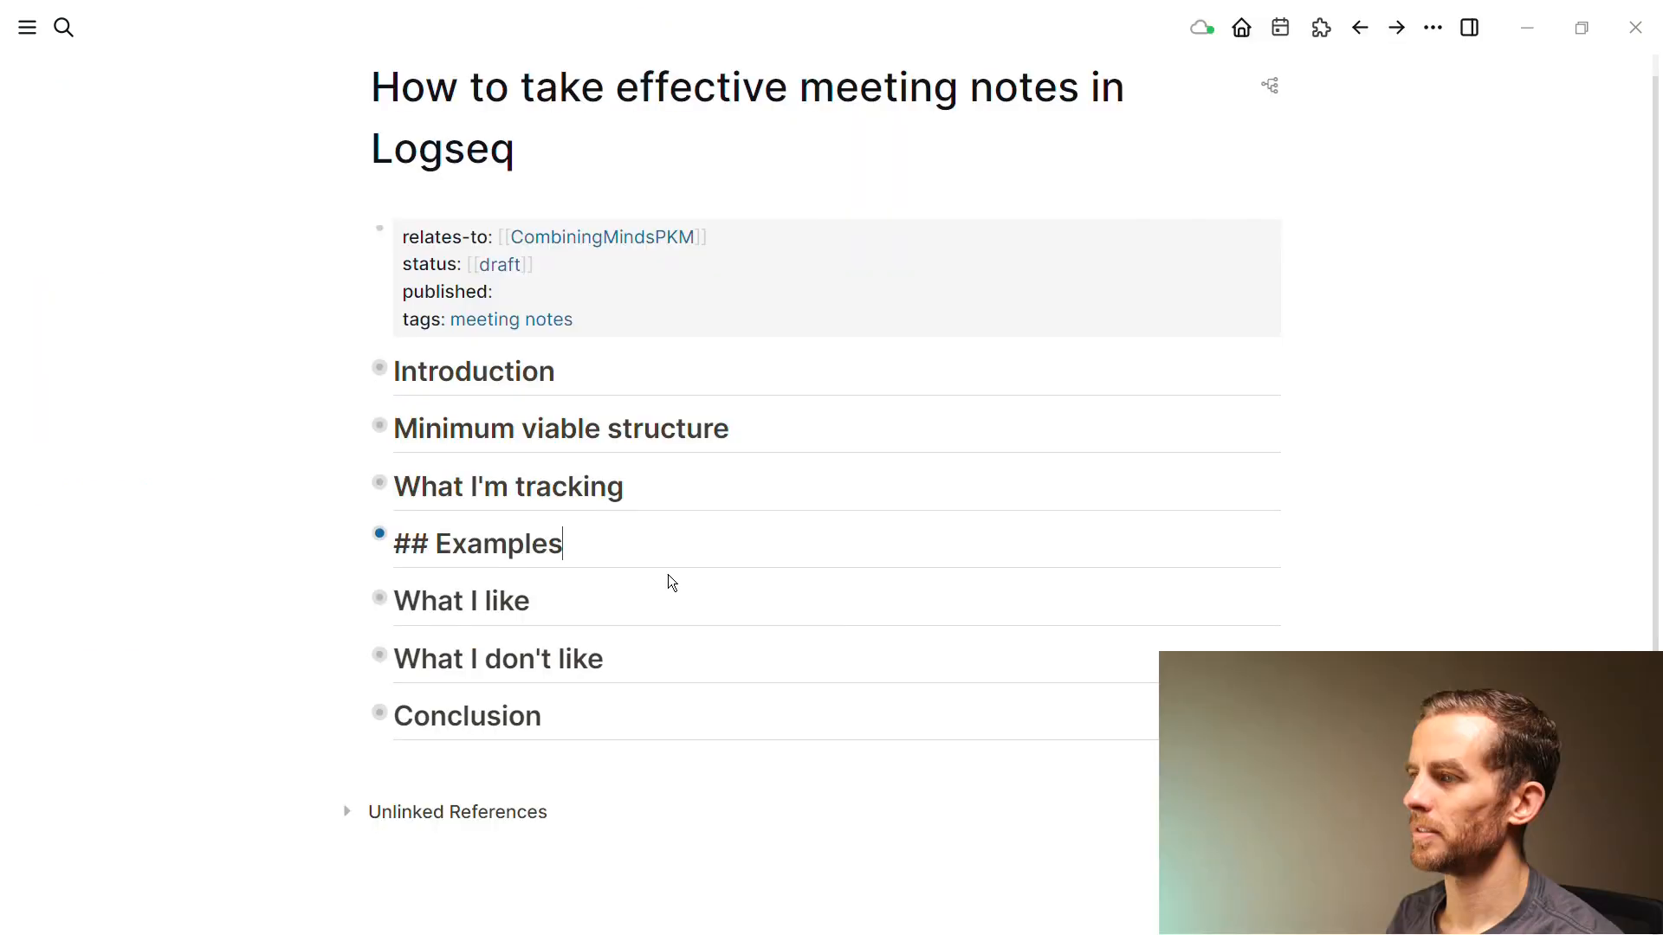
left_click(606, 596)
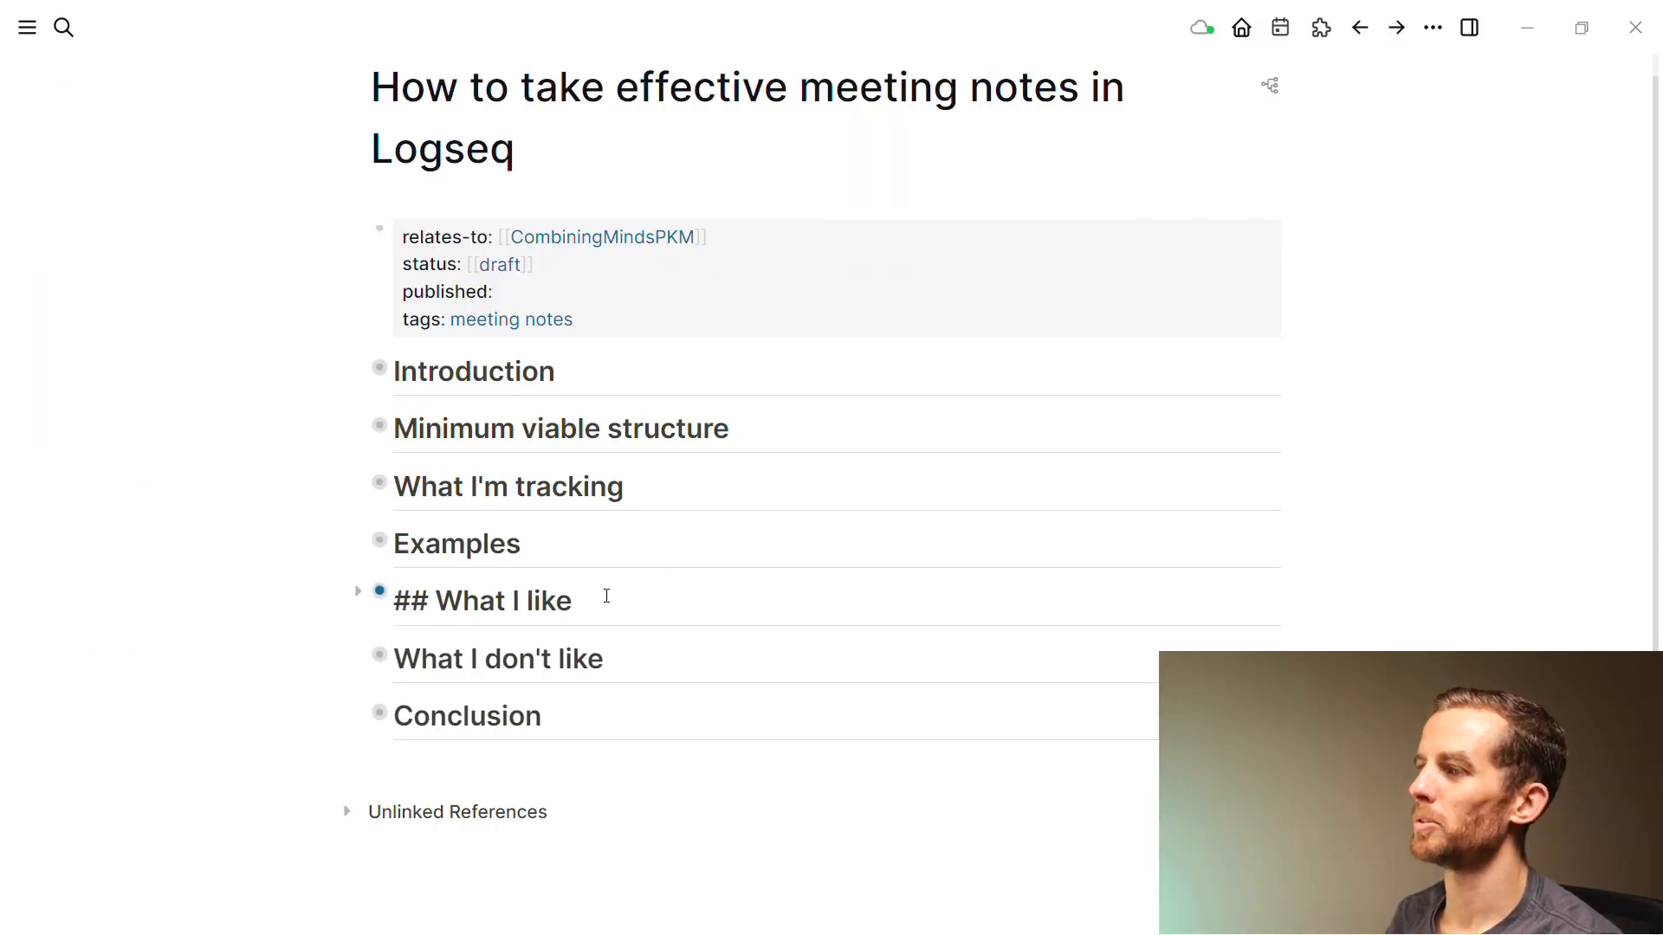
Zoom into What I like, drag the Dragging and dropping item, then open the Oct 25th Objectives line
key("alt+Right")
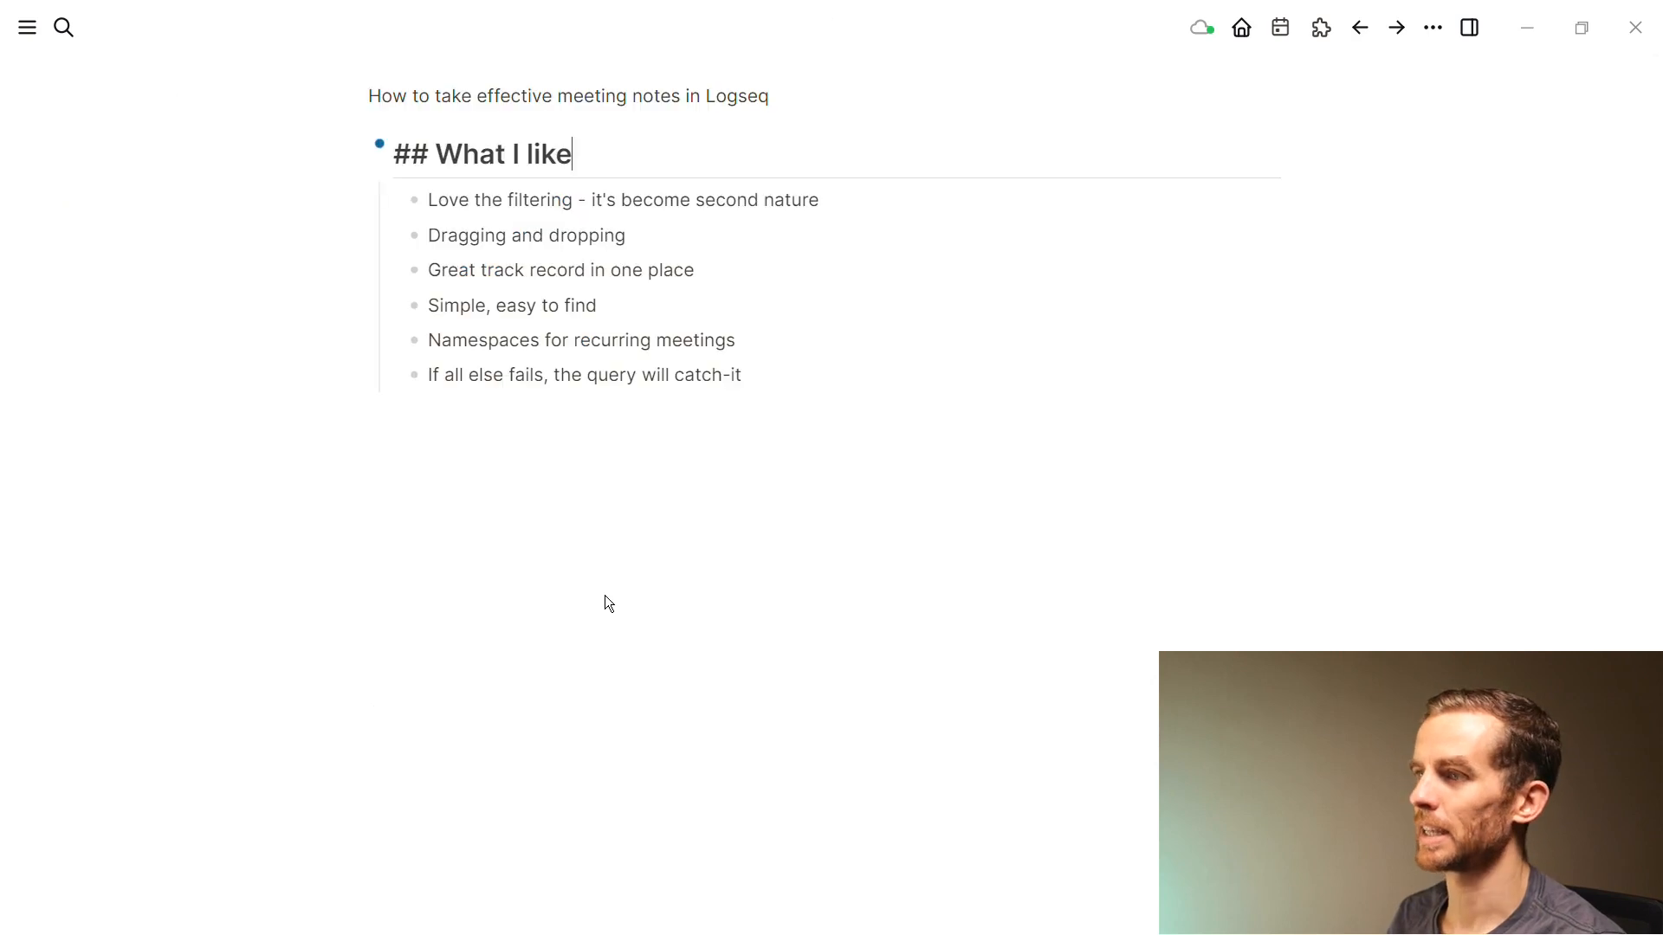
left_click(606, 594)
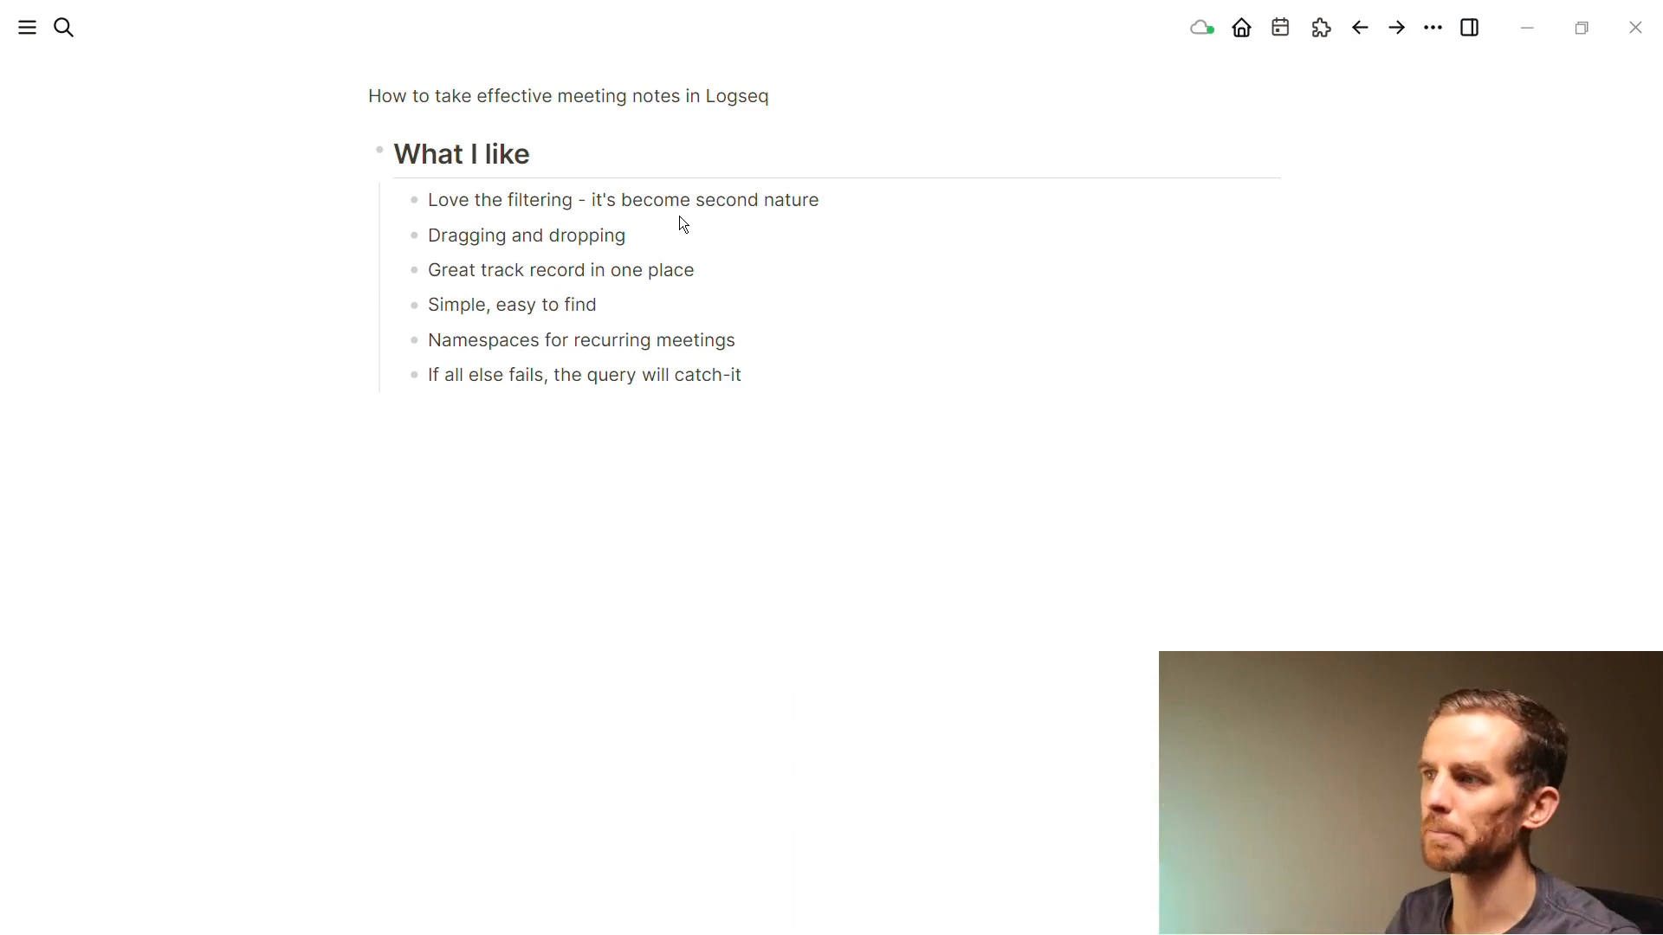
mouse_move(415, 236)
left_mouse_down()
mouse_move(409, 264)
mouse_move(422, 241)
left_mouse_up()
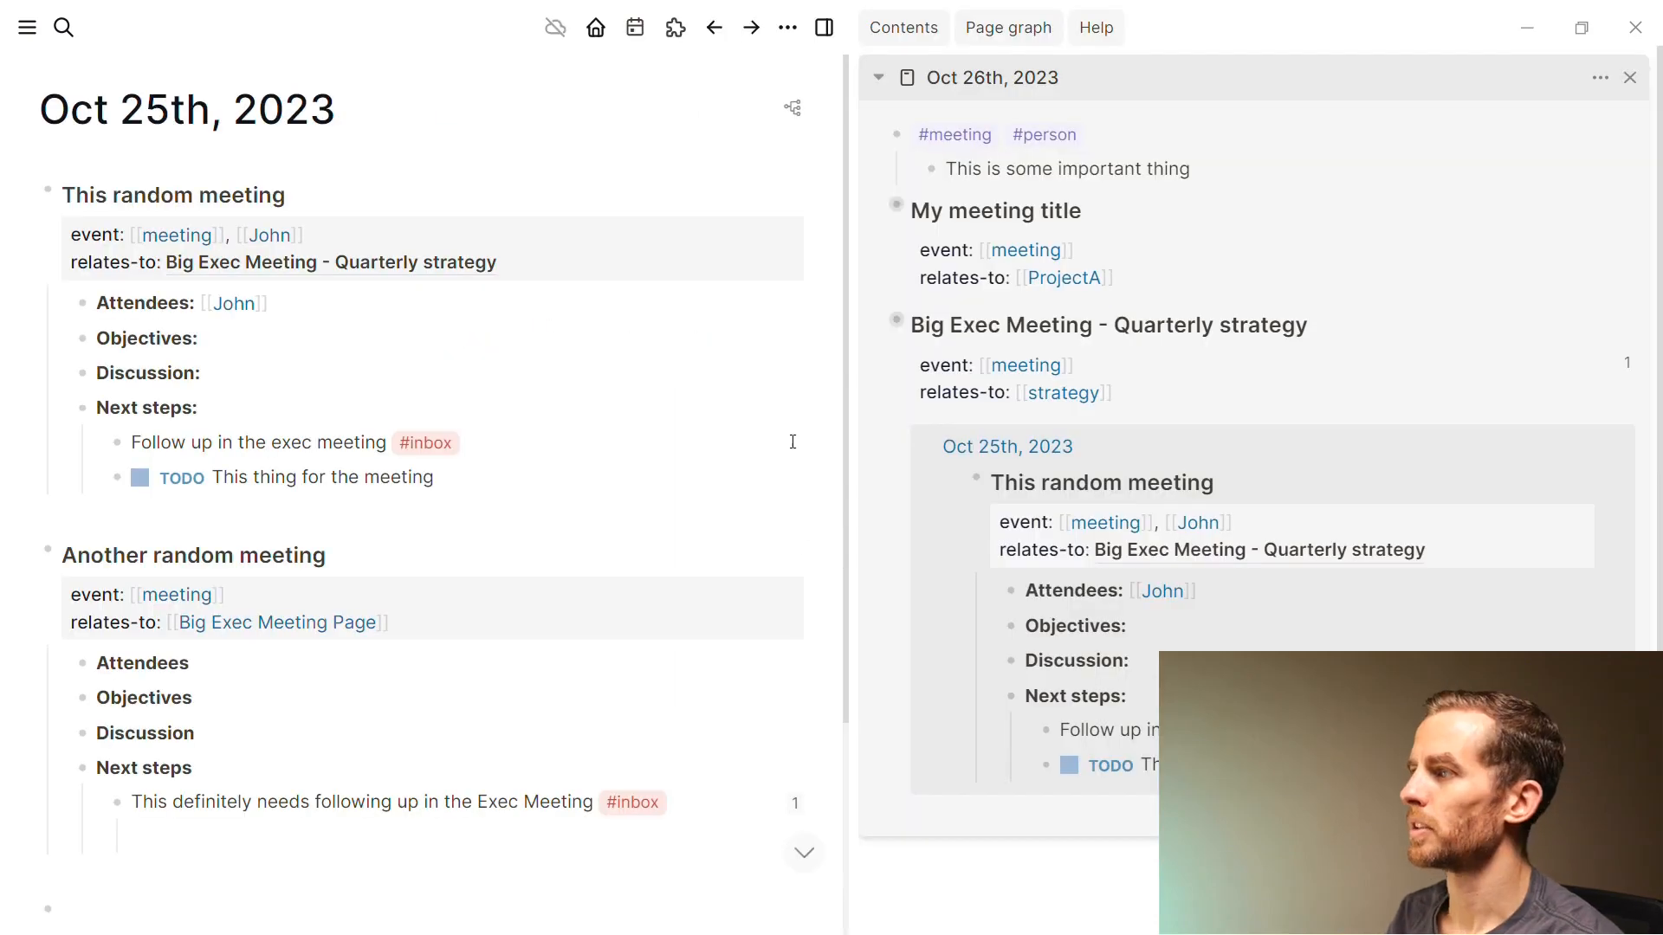
left_click(229, 334)
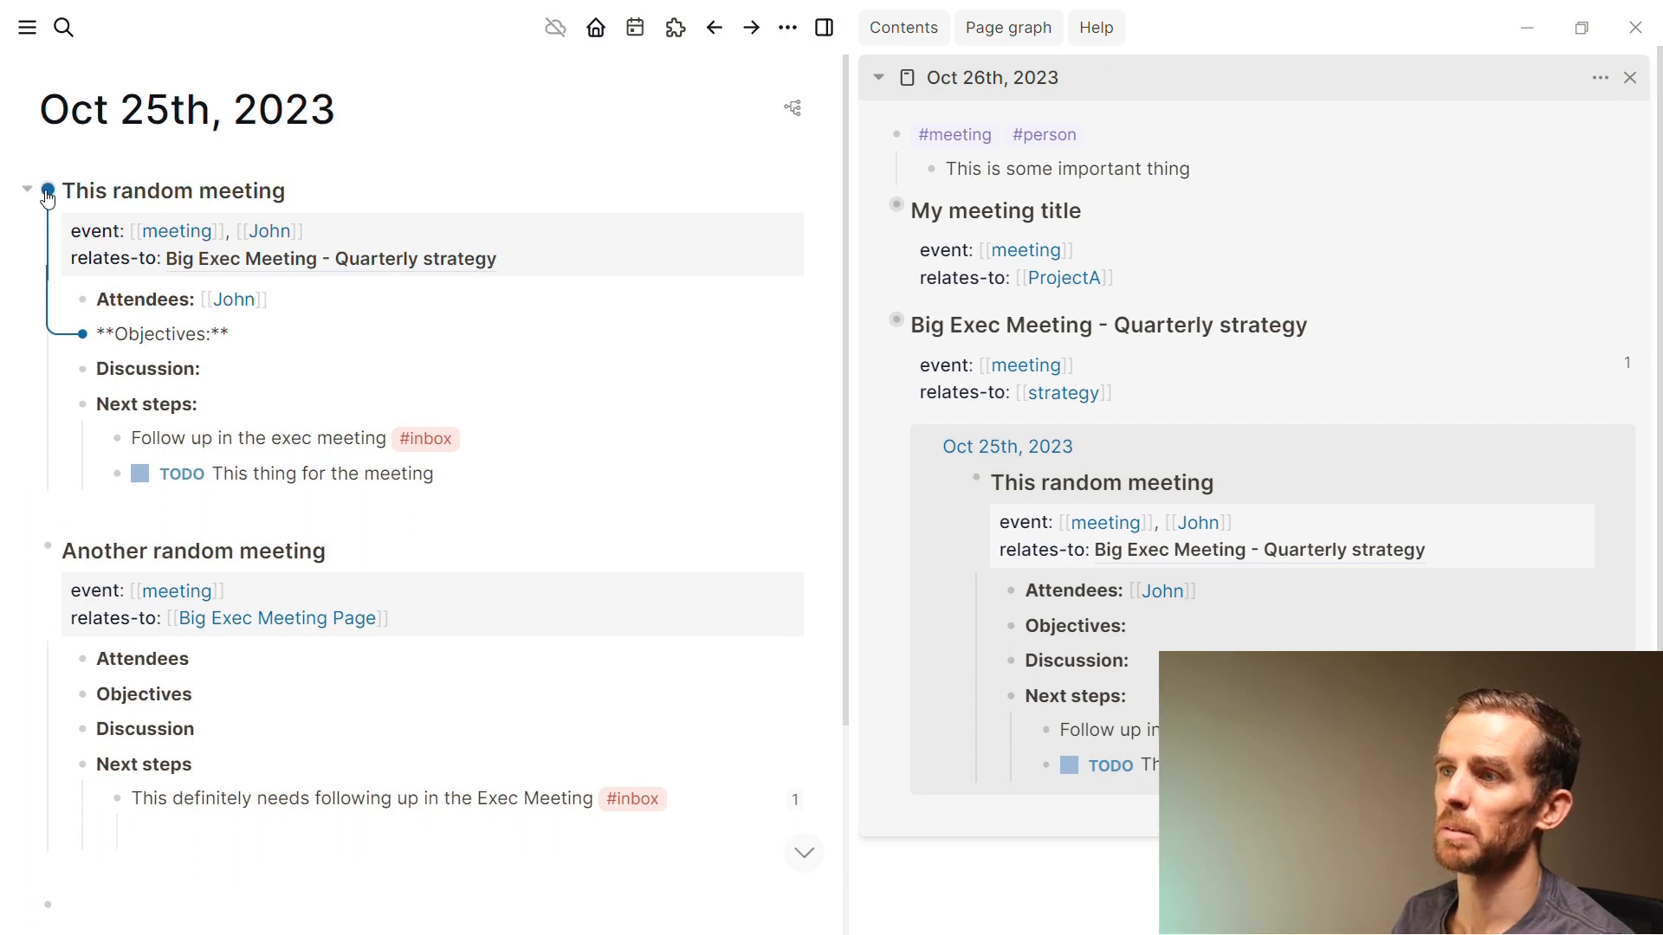
Move This random meeting into the sidebar's Oct 26th journal, then go to journals with g j
left_click_drag(48, 193, 912, 291)
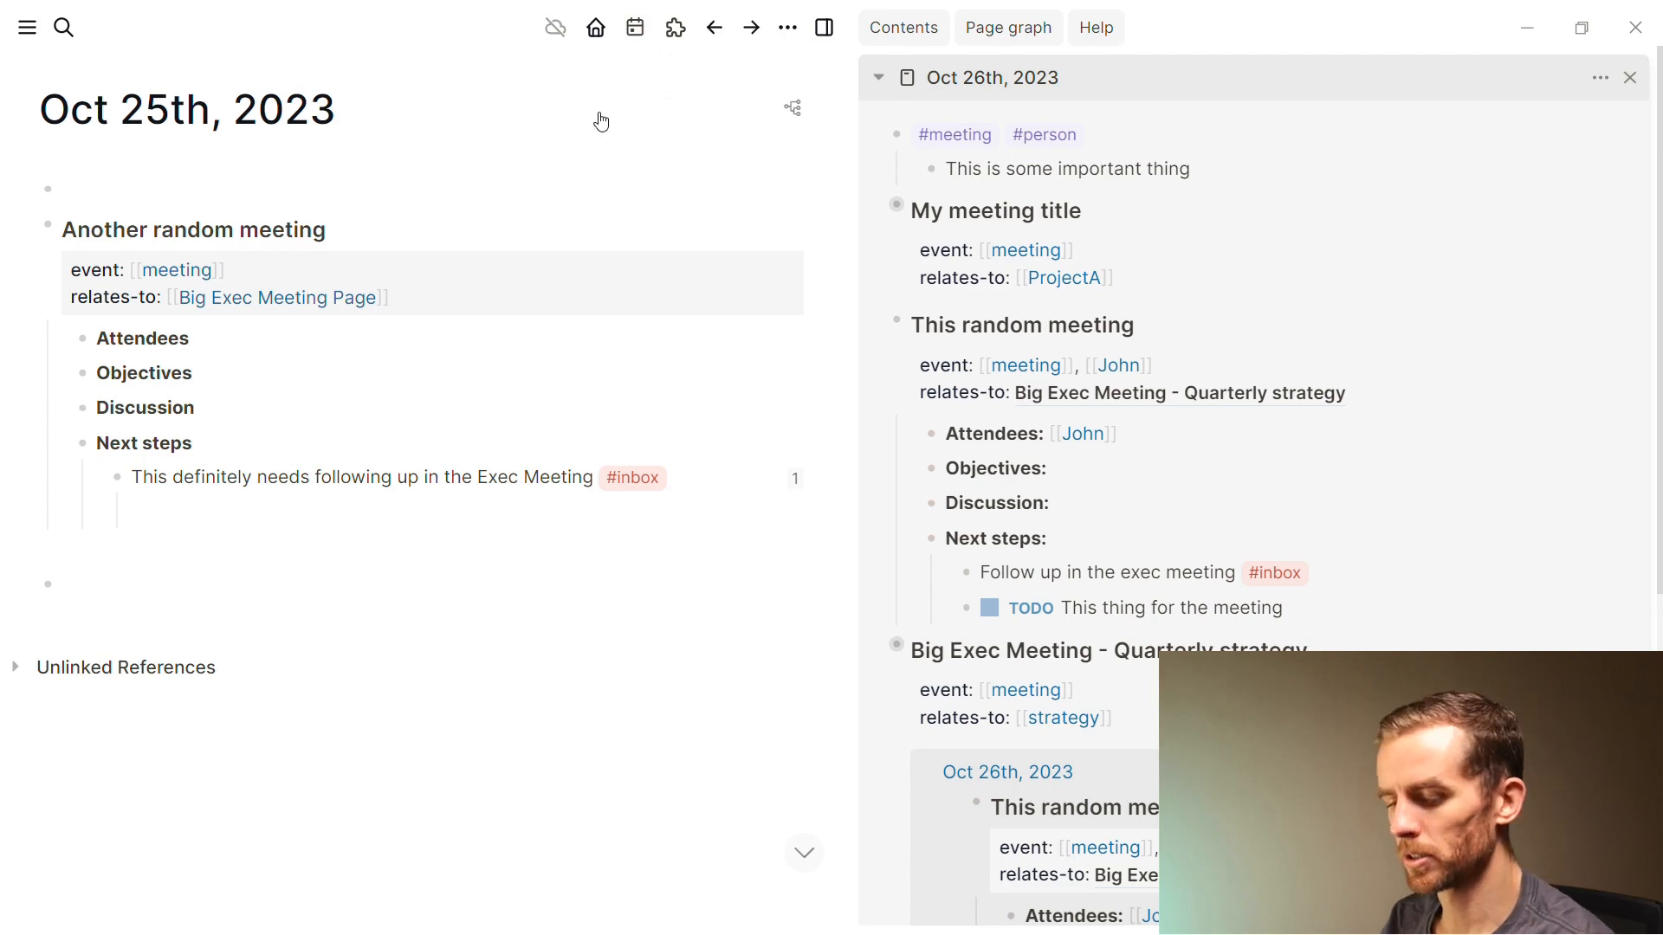
key("g")
key("j")
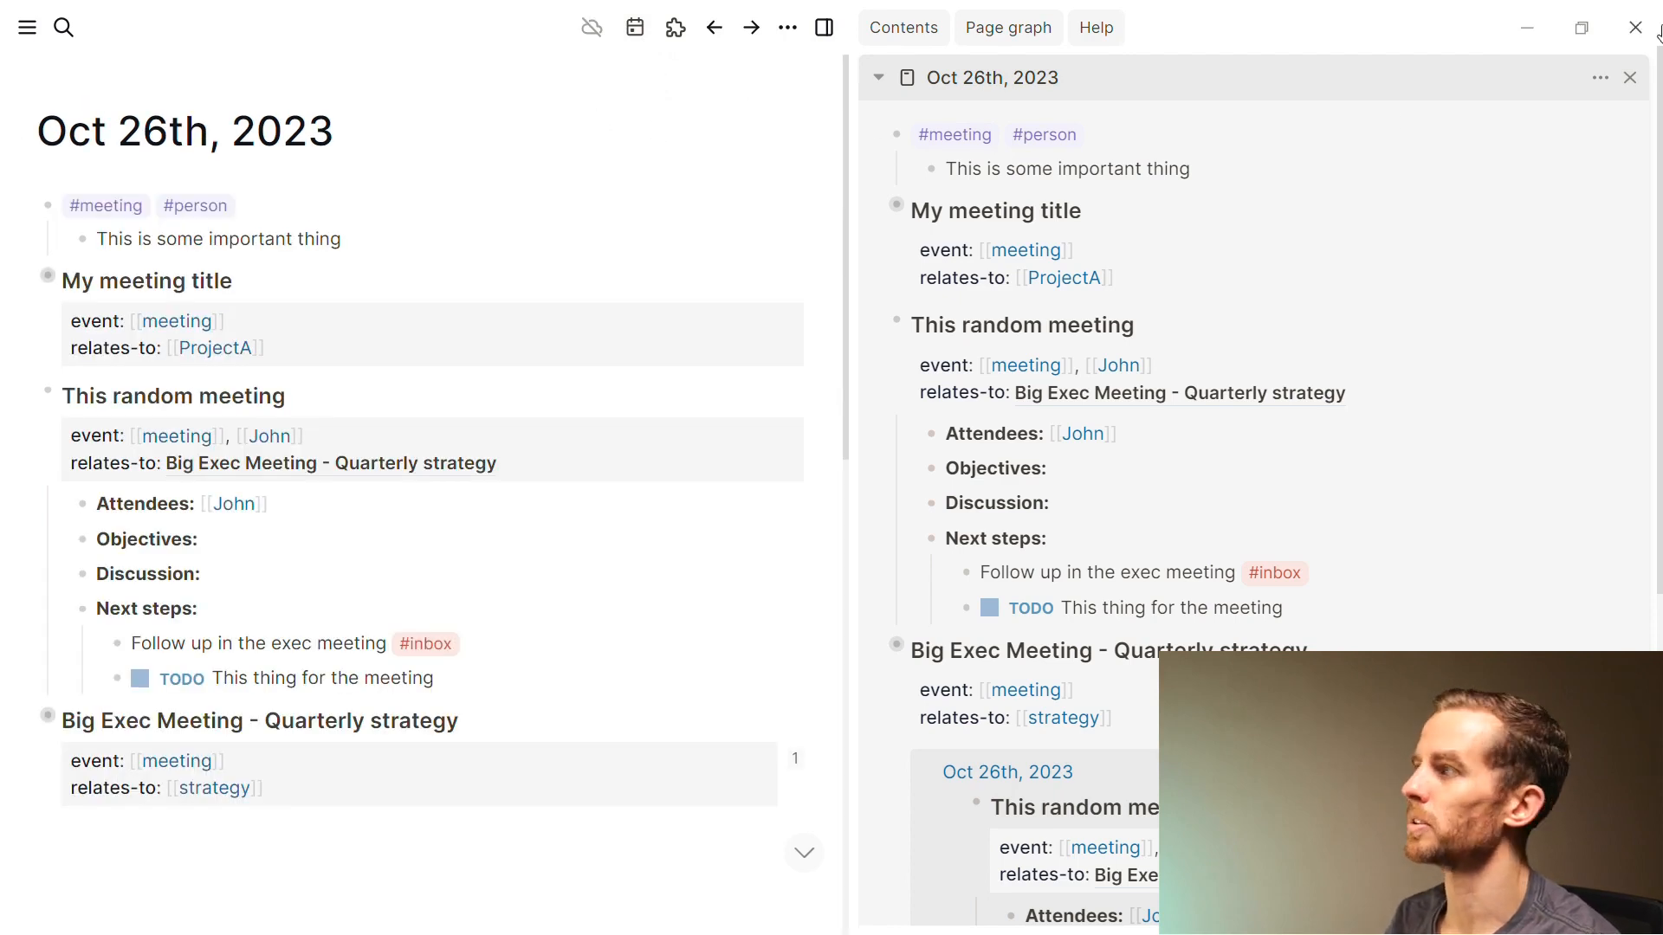
Close the sidebar with t r and scroll through the journals
key("t")
key("r")
scroll(607, 245, "down", 15)
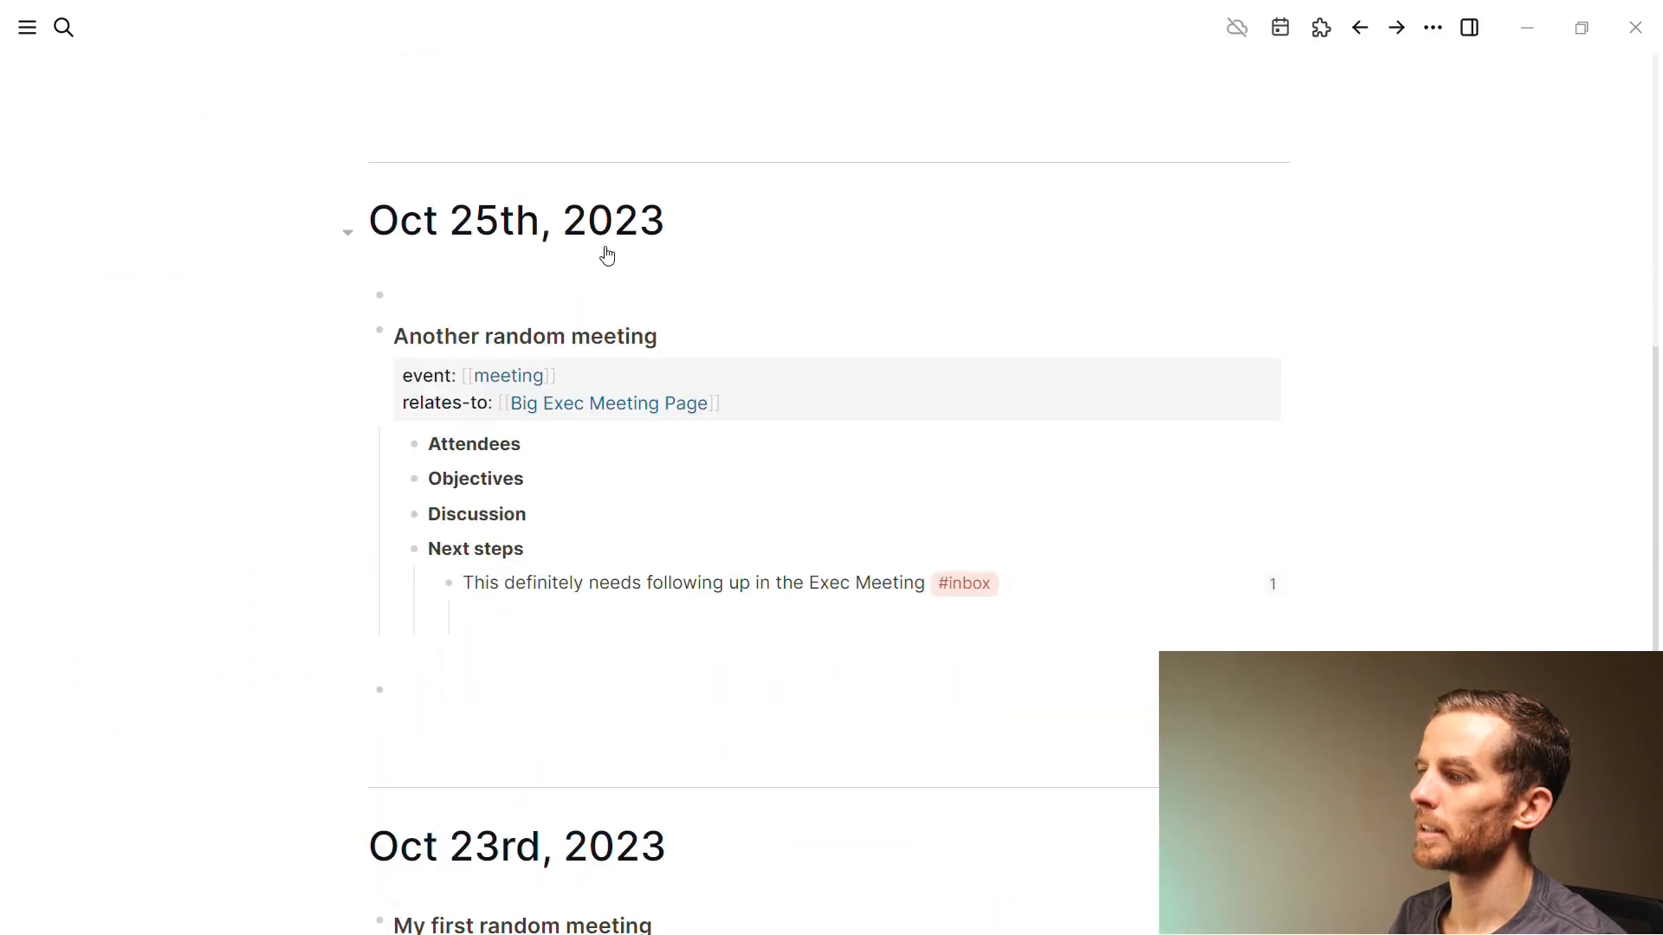
scroll(607, 261, "down", 15)
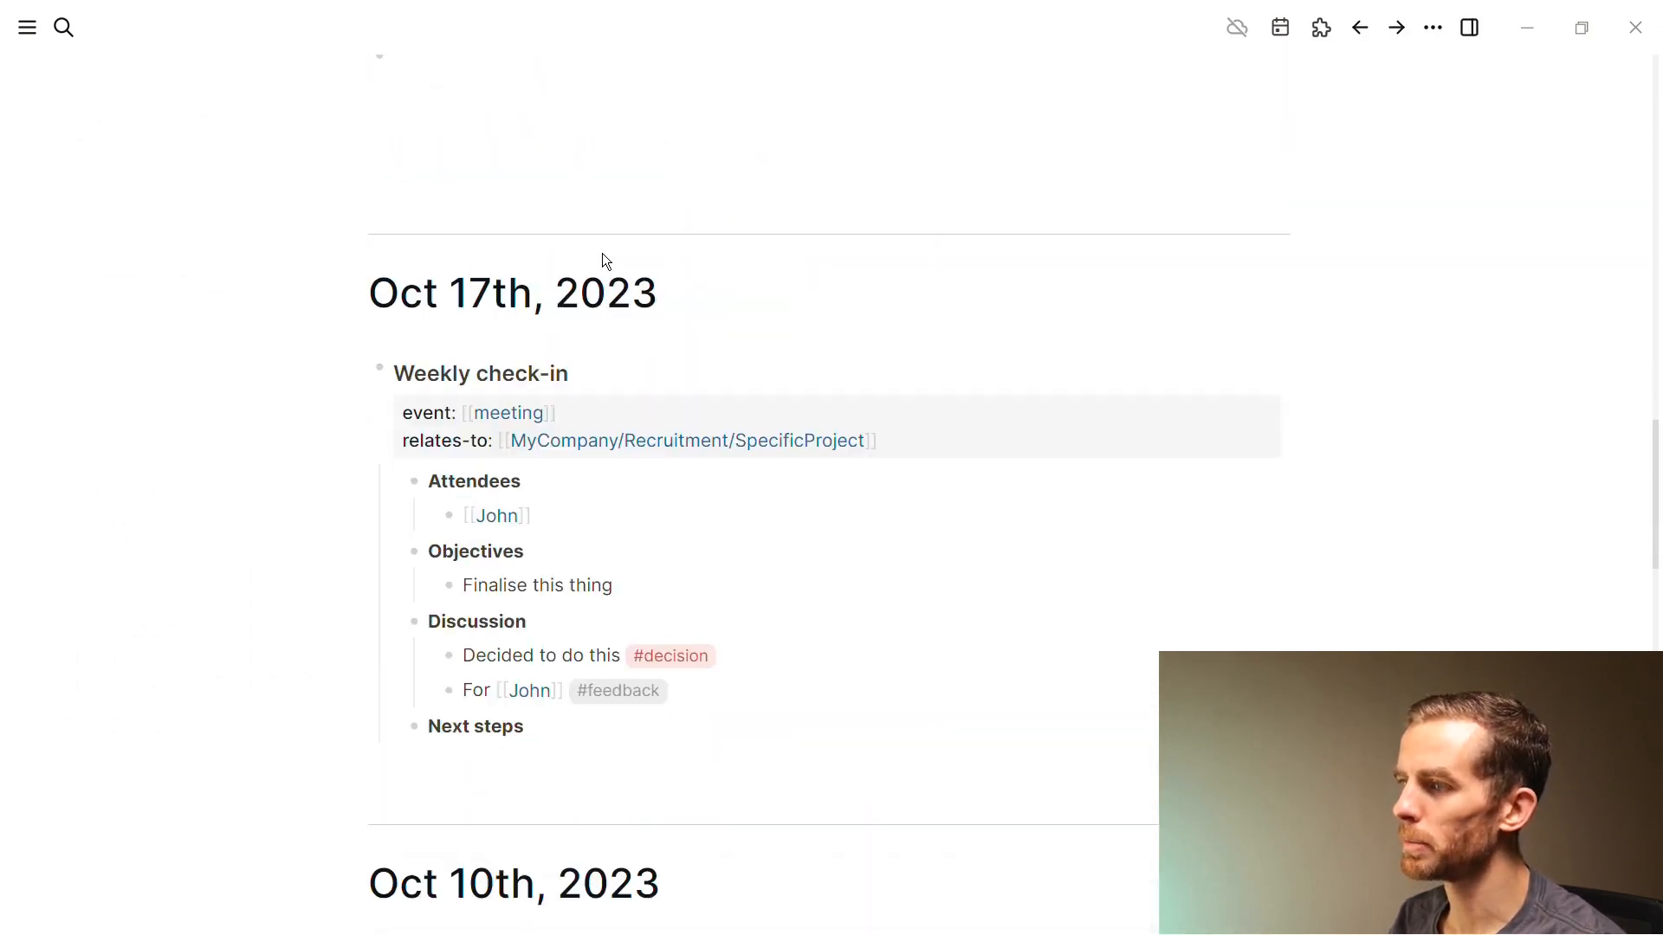
scroll(604, 257, "up", 2)
scroll(604, 252, "up", 1)
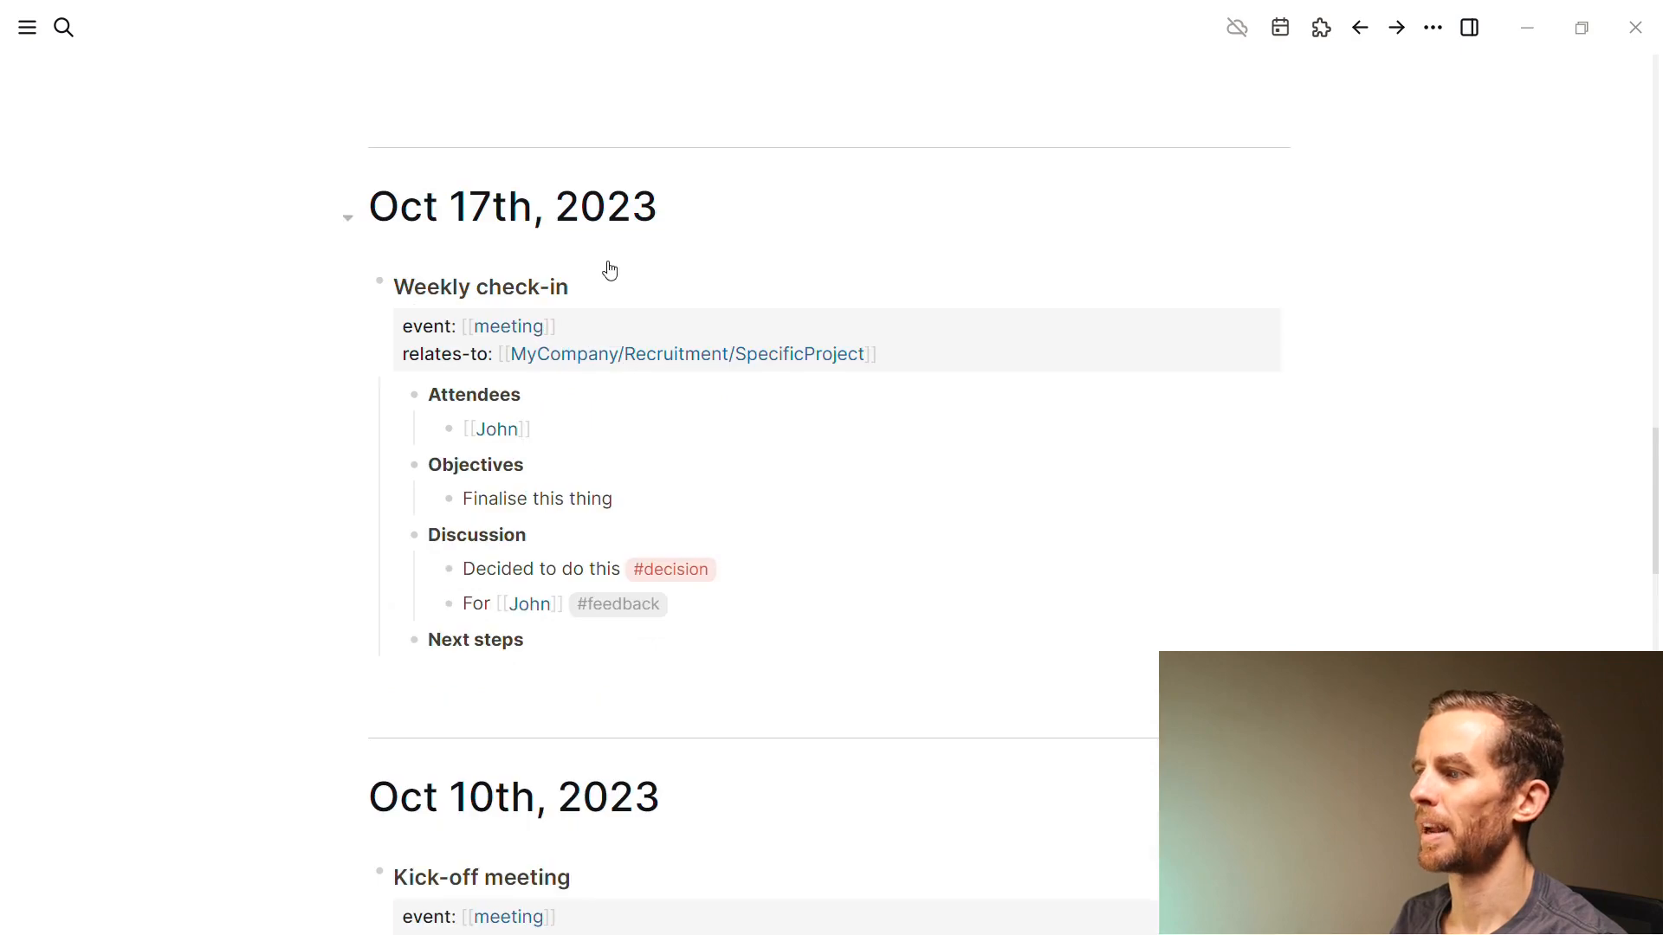
Check the #decision tag's linked-reference filters, then go back to the Oct 26th journal
left_click(681, 575)
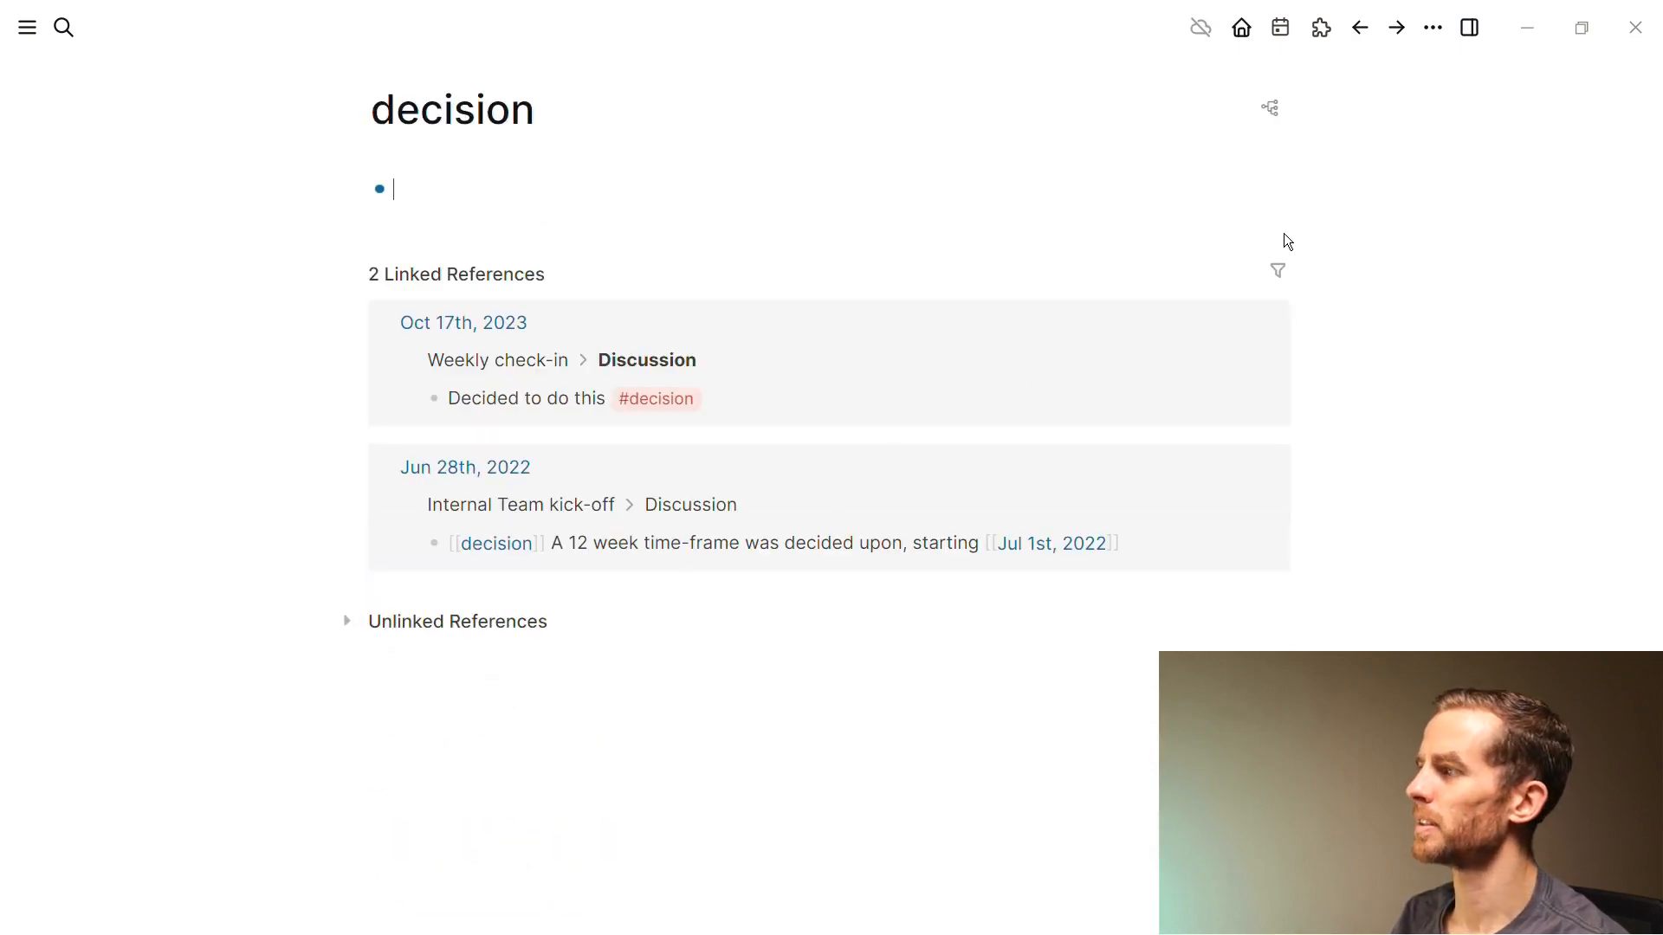
left_click(1280, 274)
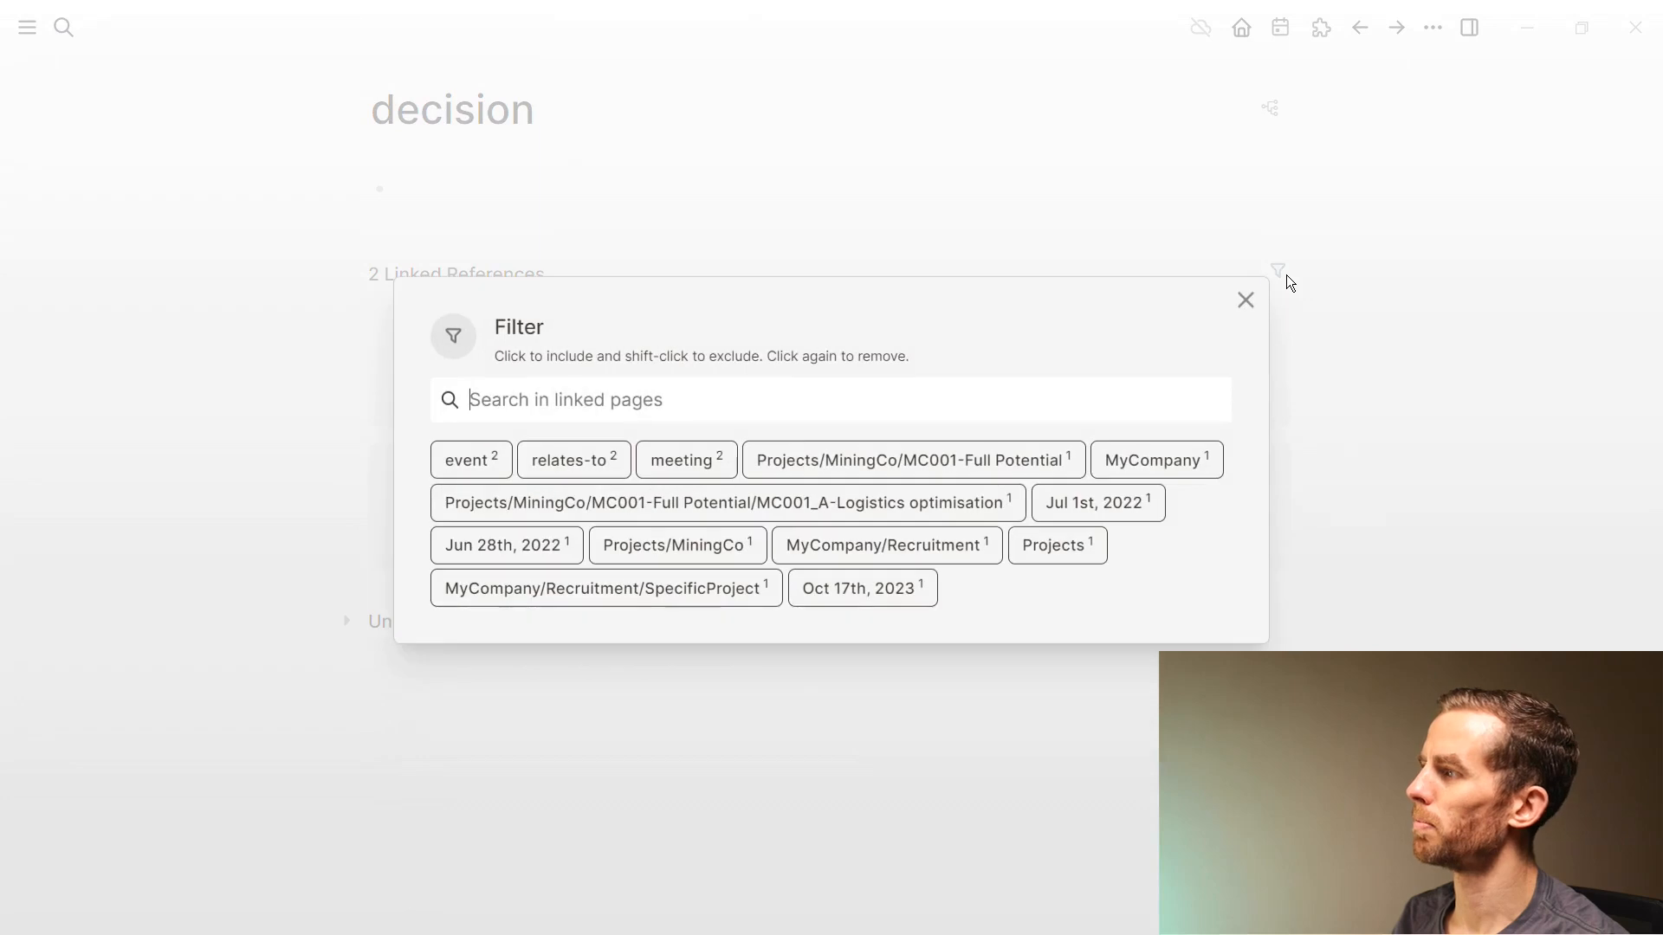
left_click(1245, 300)
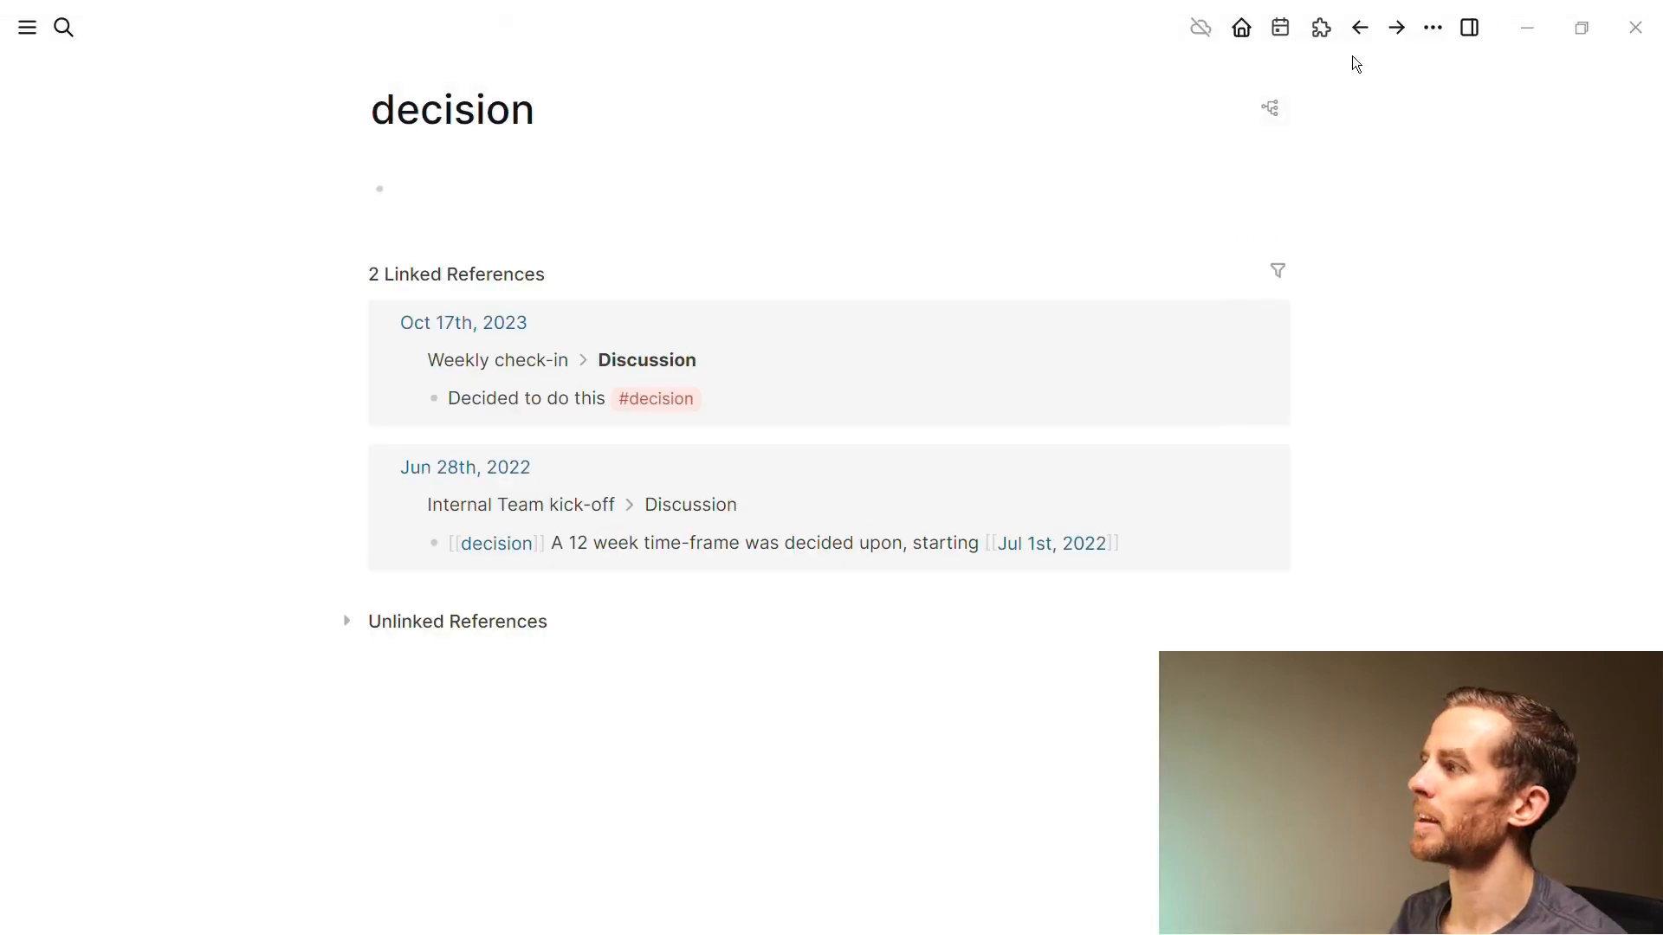
left_click(1358, 29)
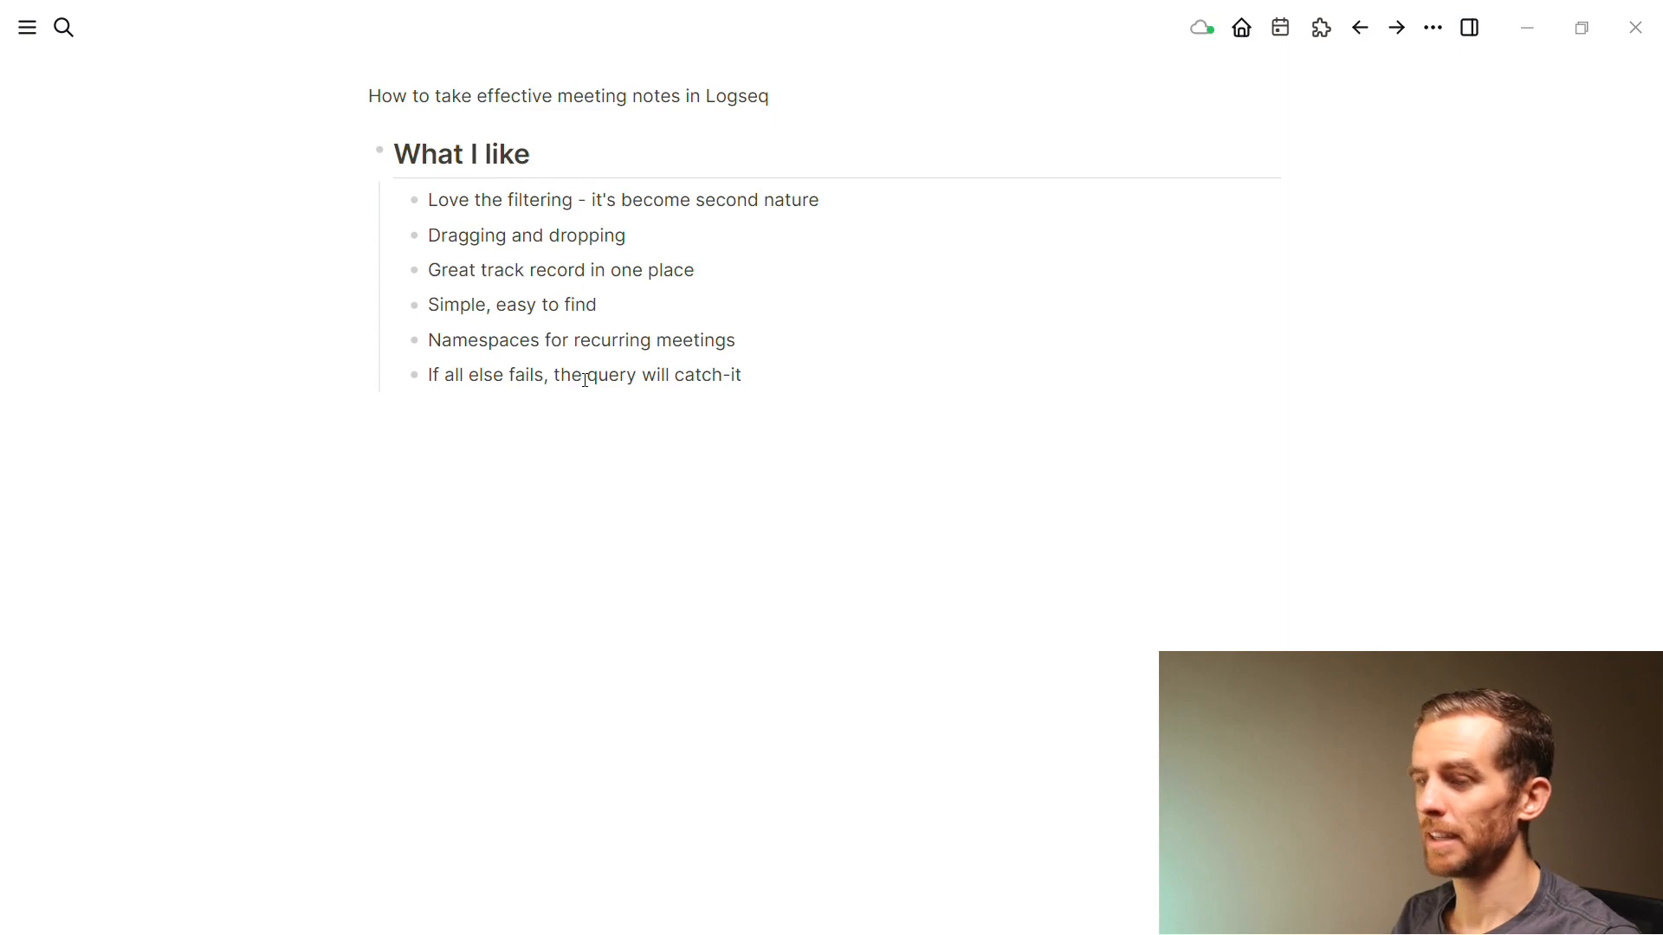
Move If all else fails above Namespaces and add a query for "fails" beneath it
key("alt+shift+Up")
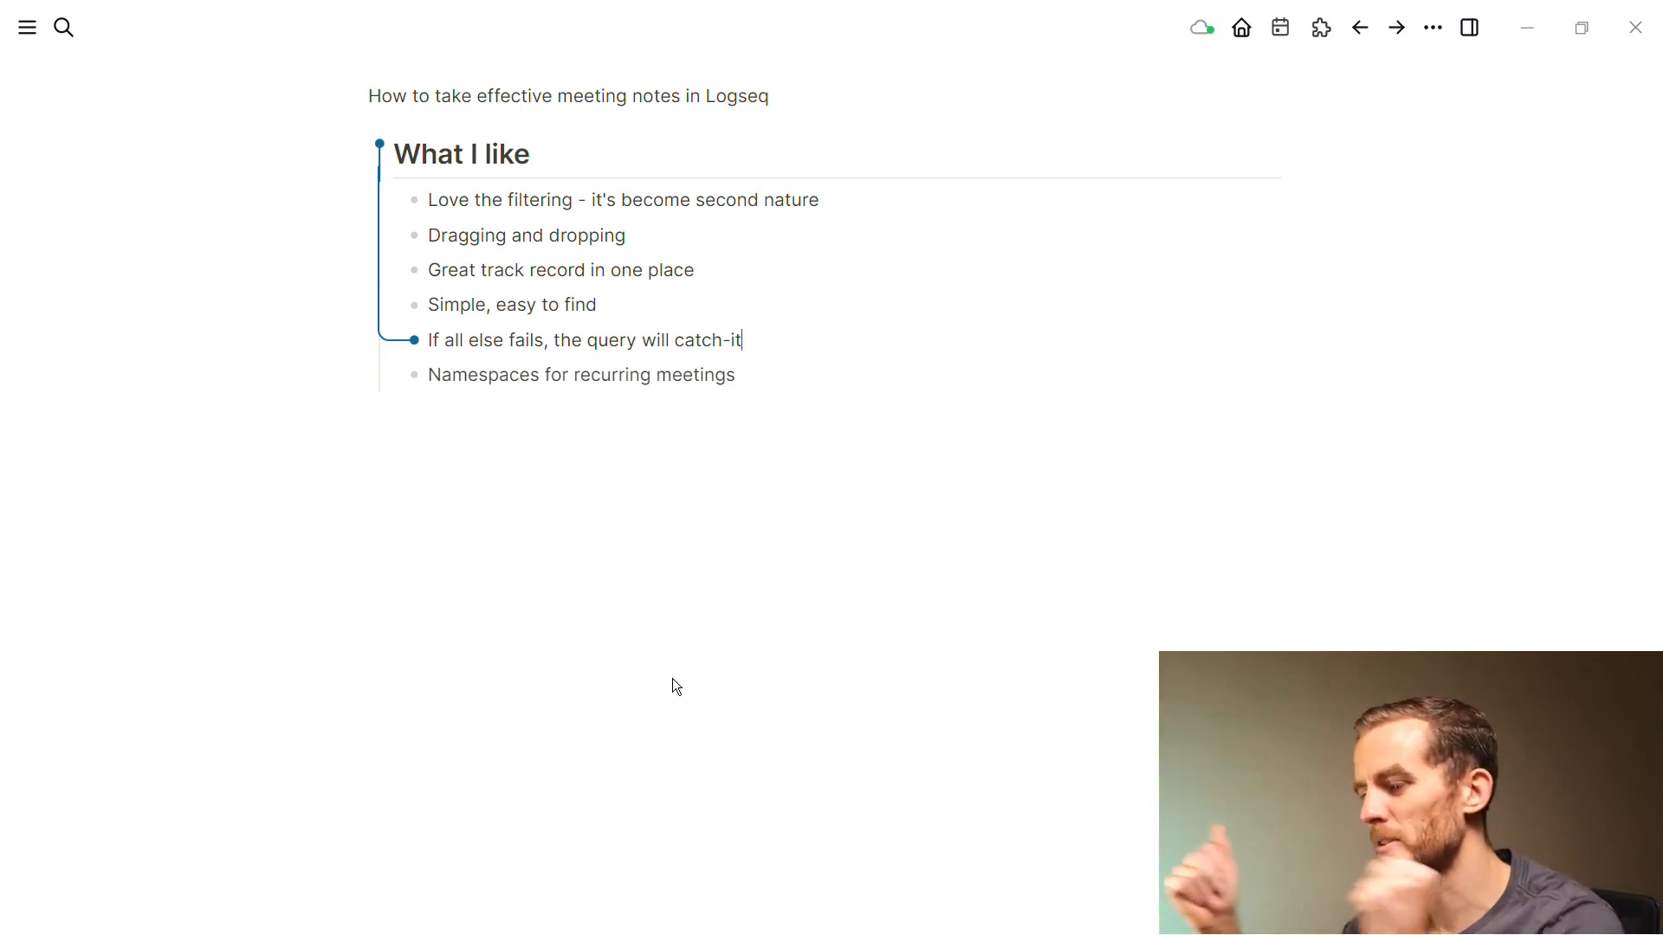
key("Return")
type("/que")
key("Return")
key("Escape")
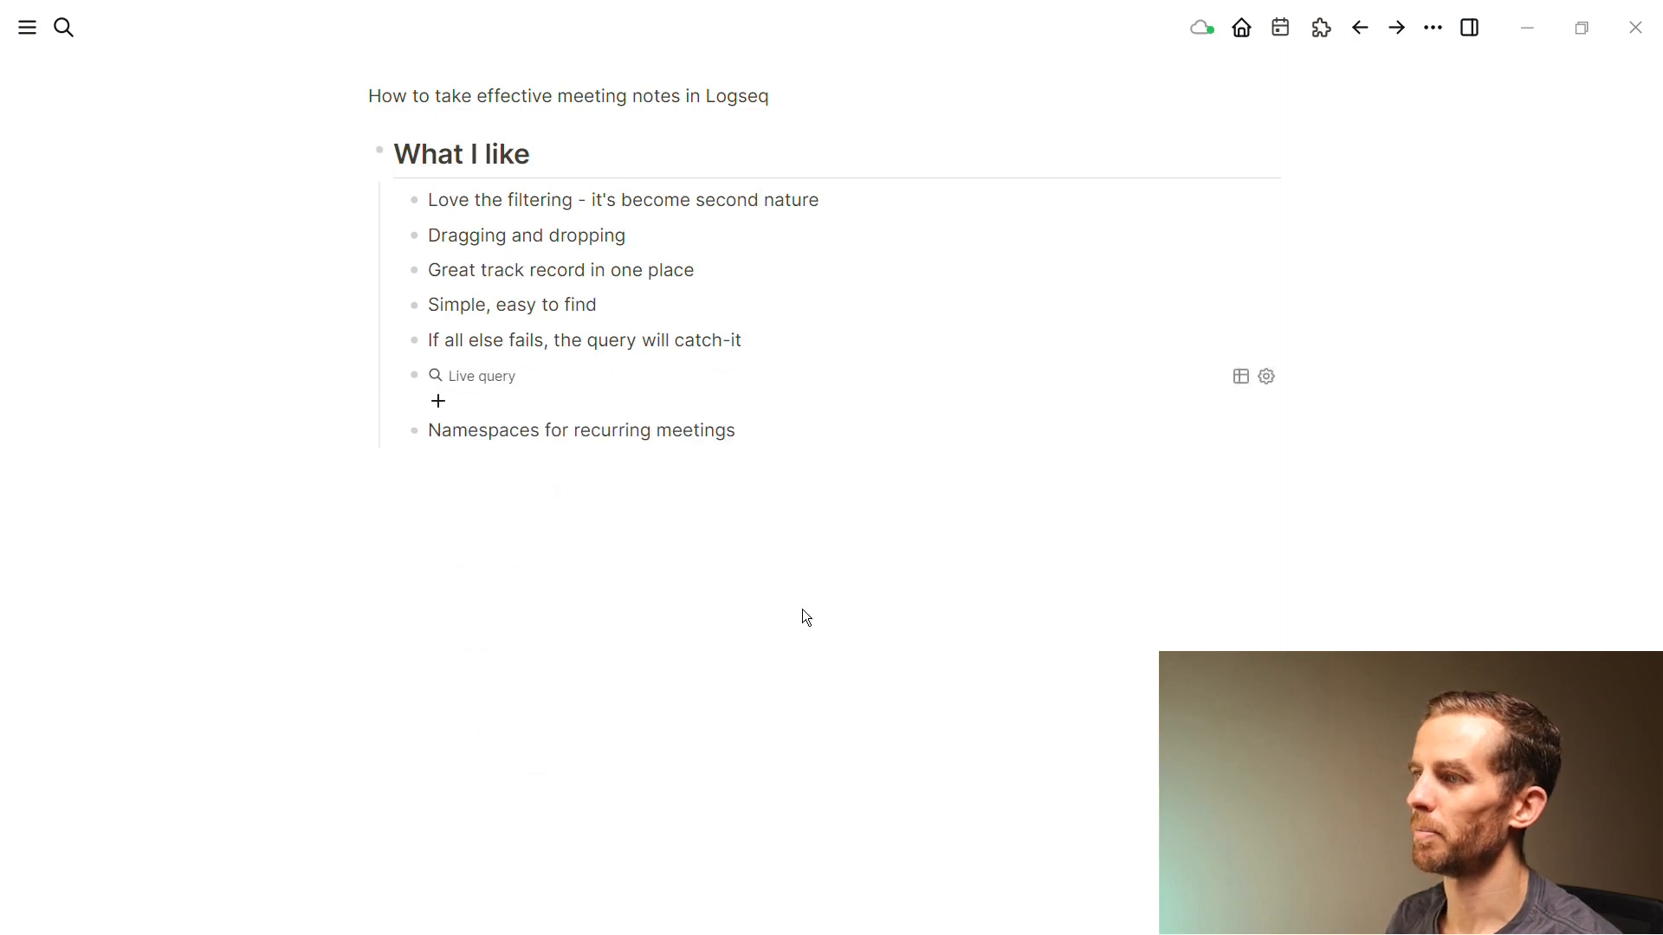
left_click(500, 374)
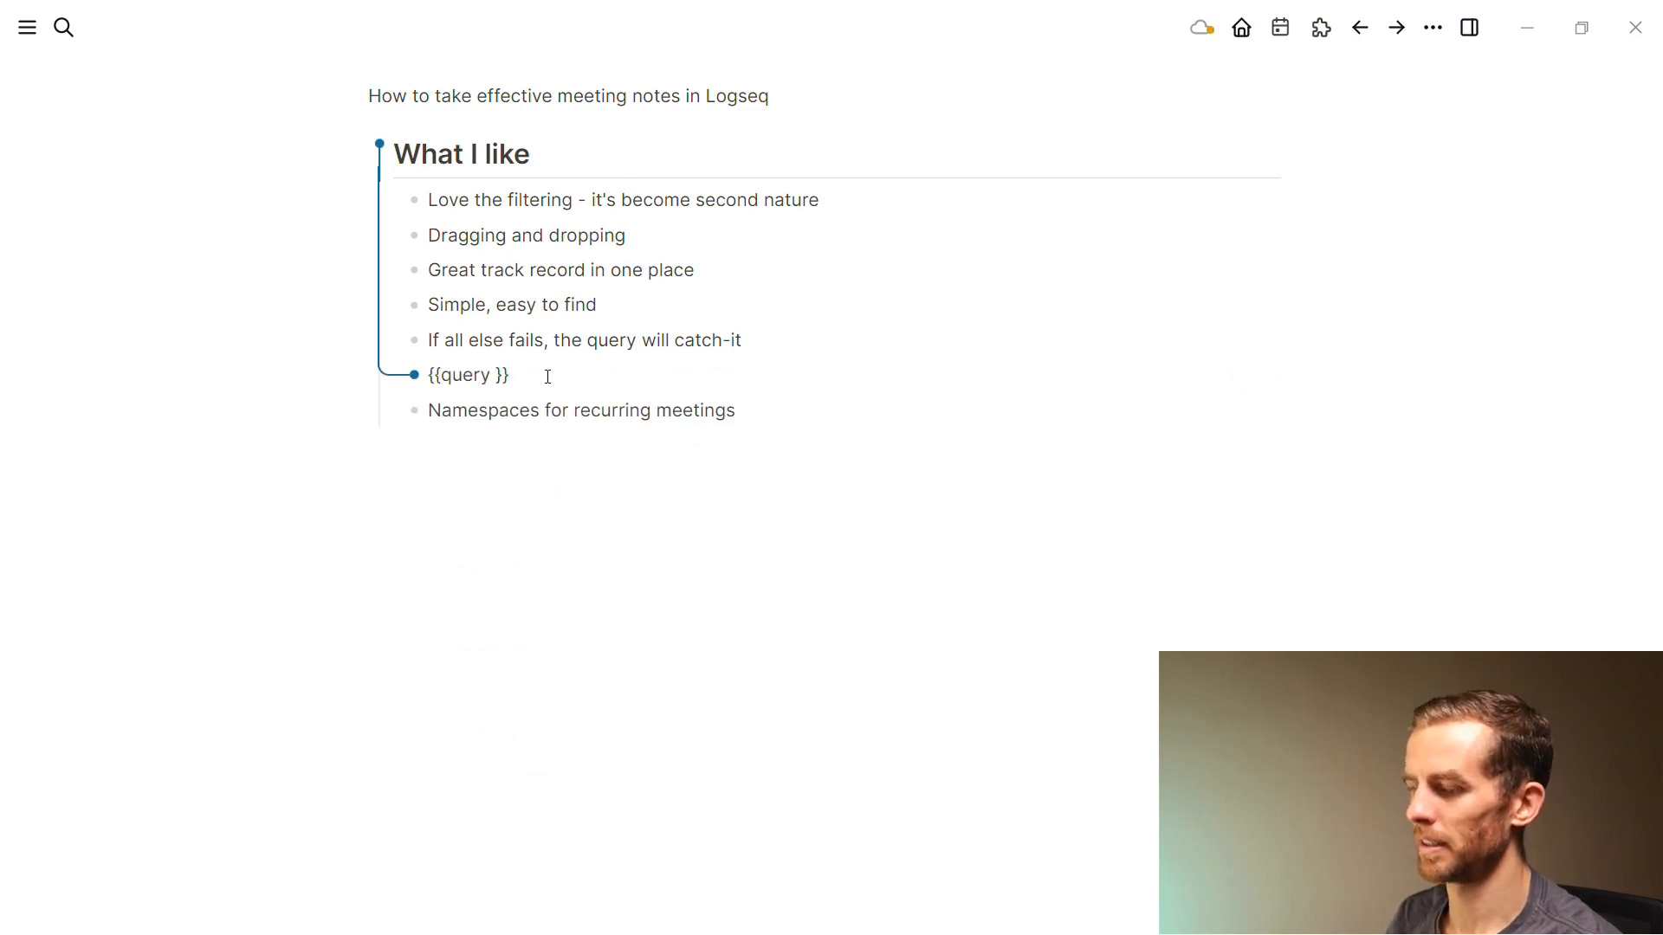
type("\"fails ")
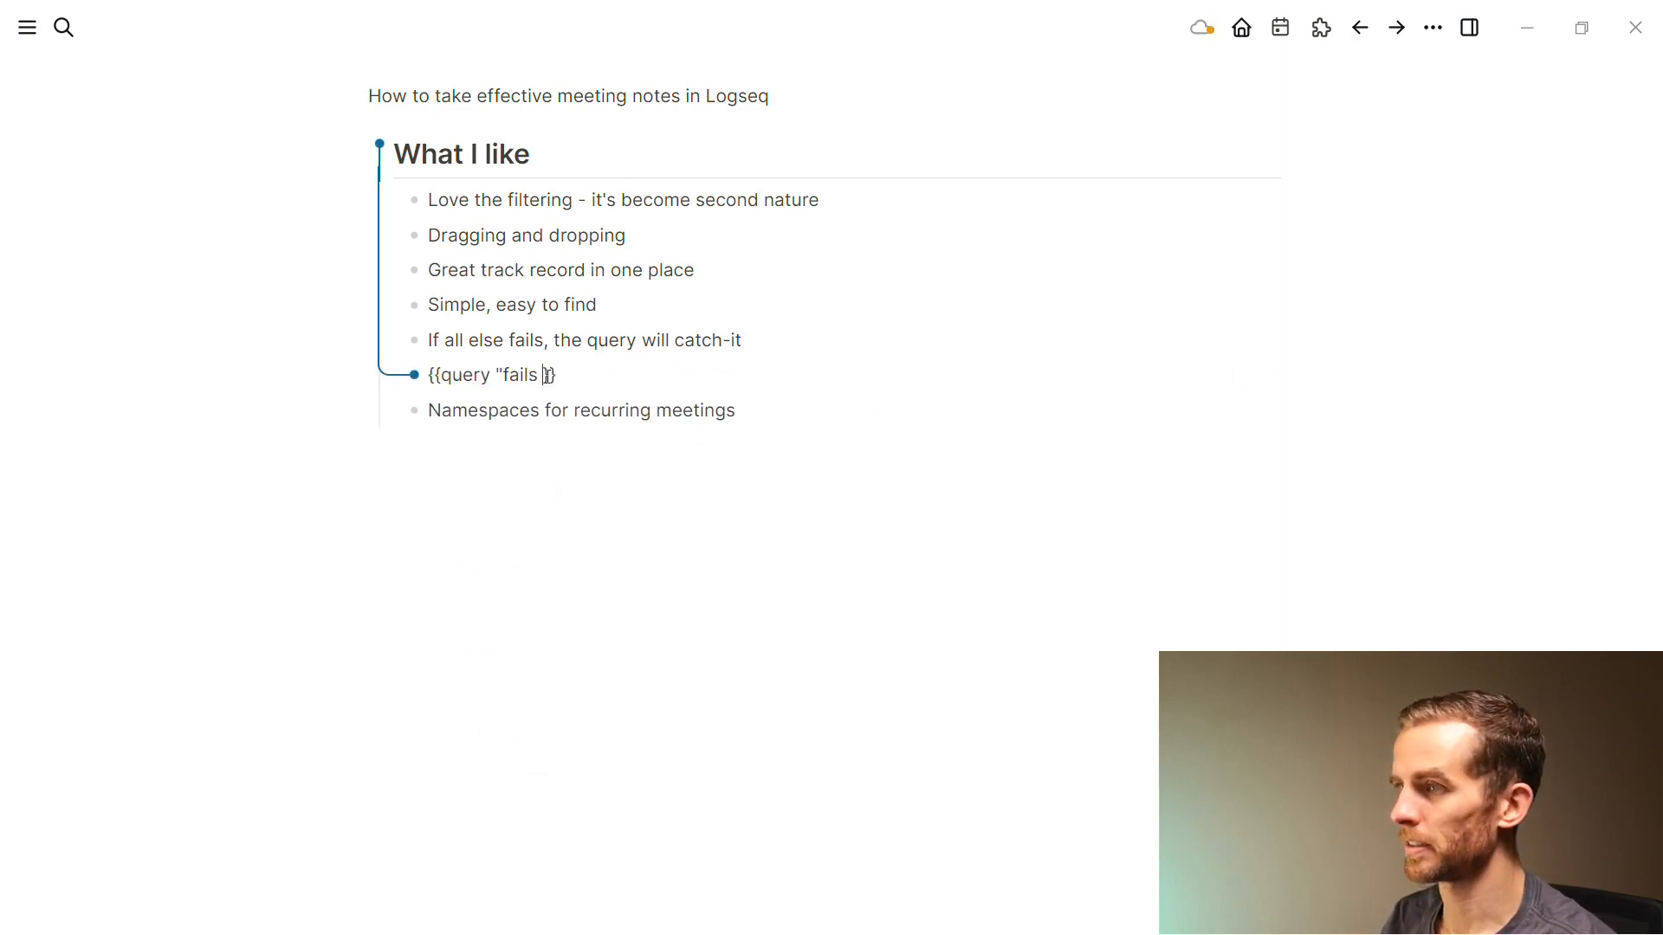
type(",\"")
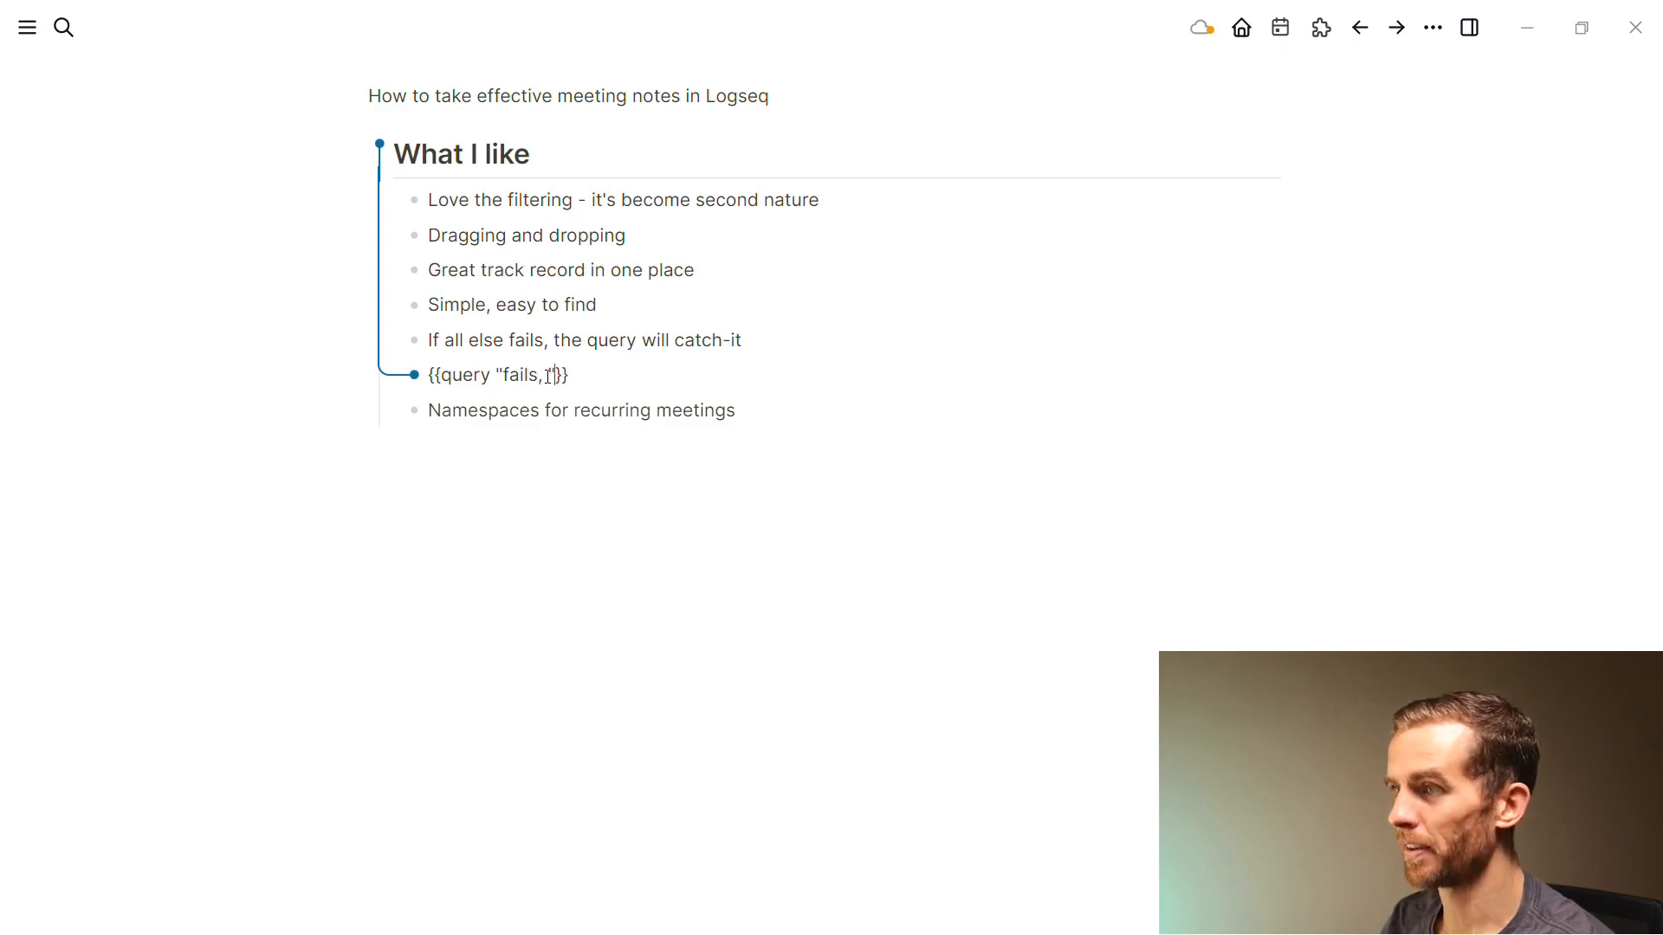
key("Escape")
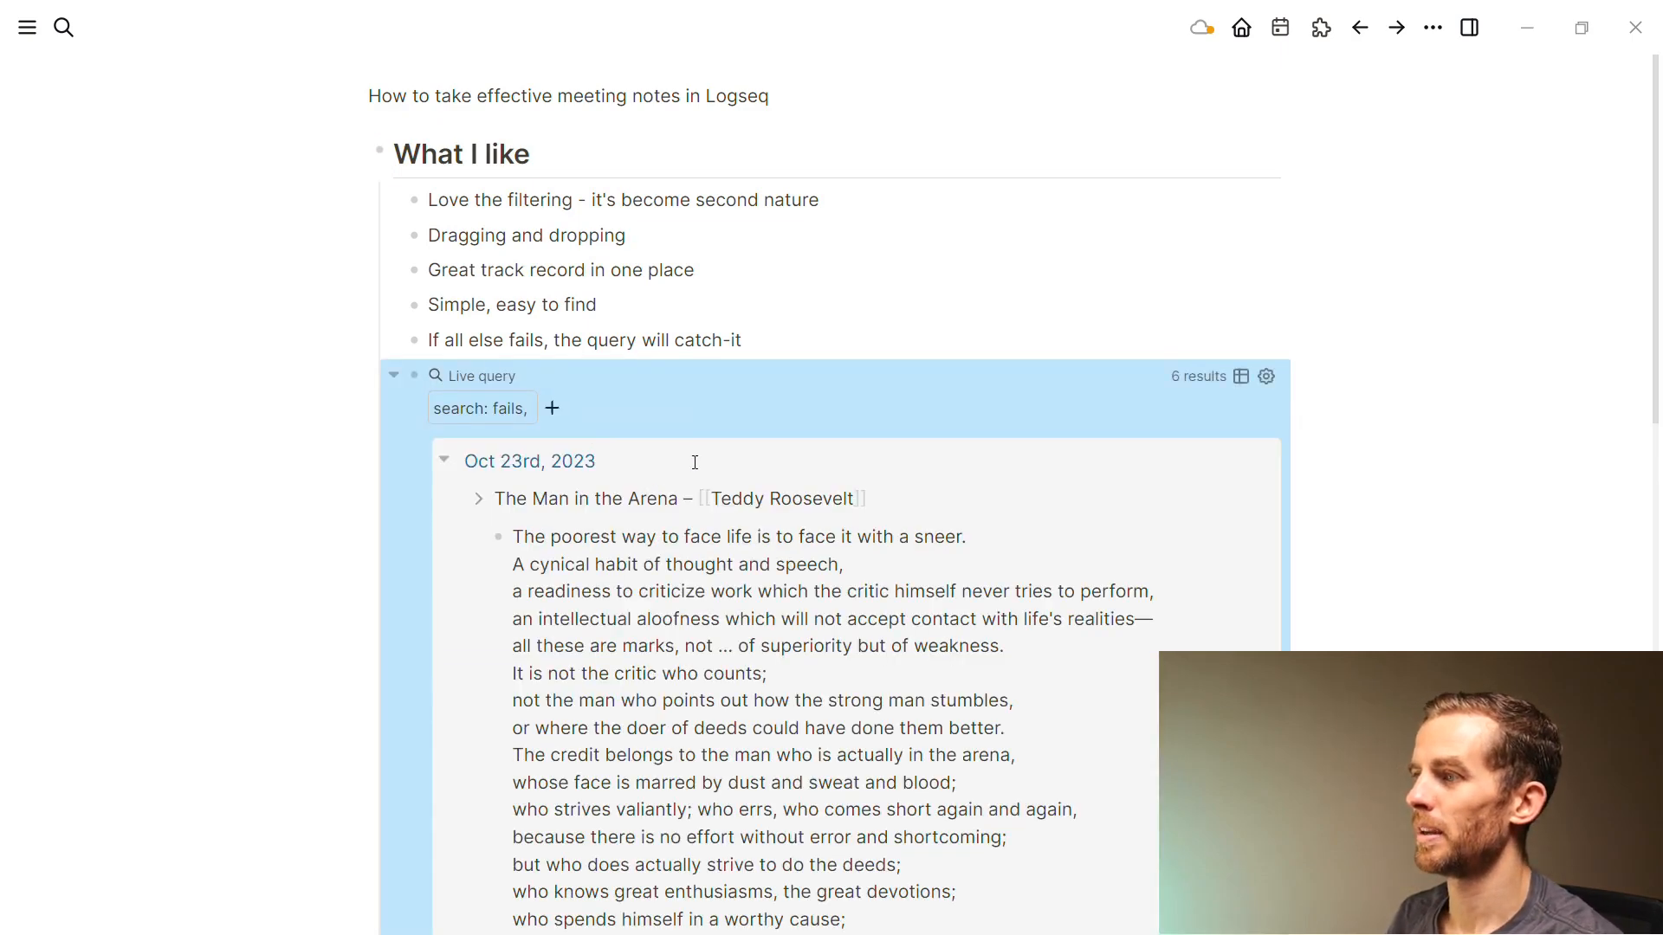
Collapse the fails query results and select the Namespaces for recurring meetings item
scroll(696, 463, "down", 2)
scroll(695, 463, "down", 1)
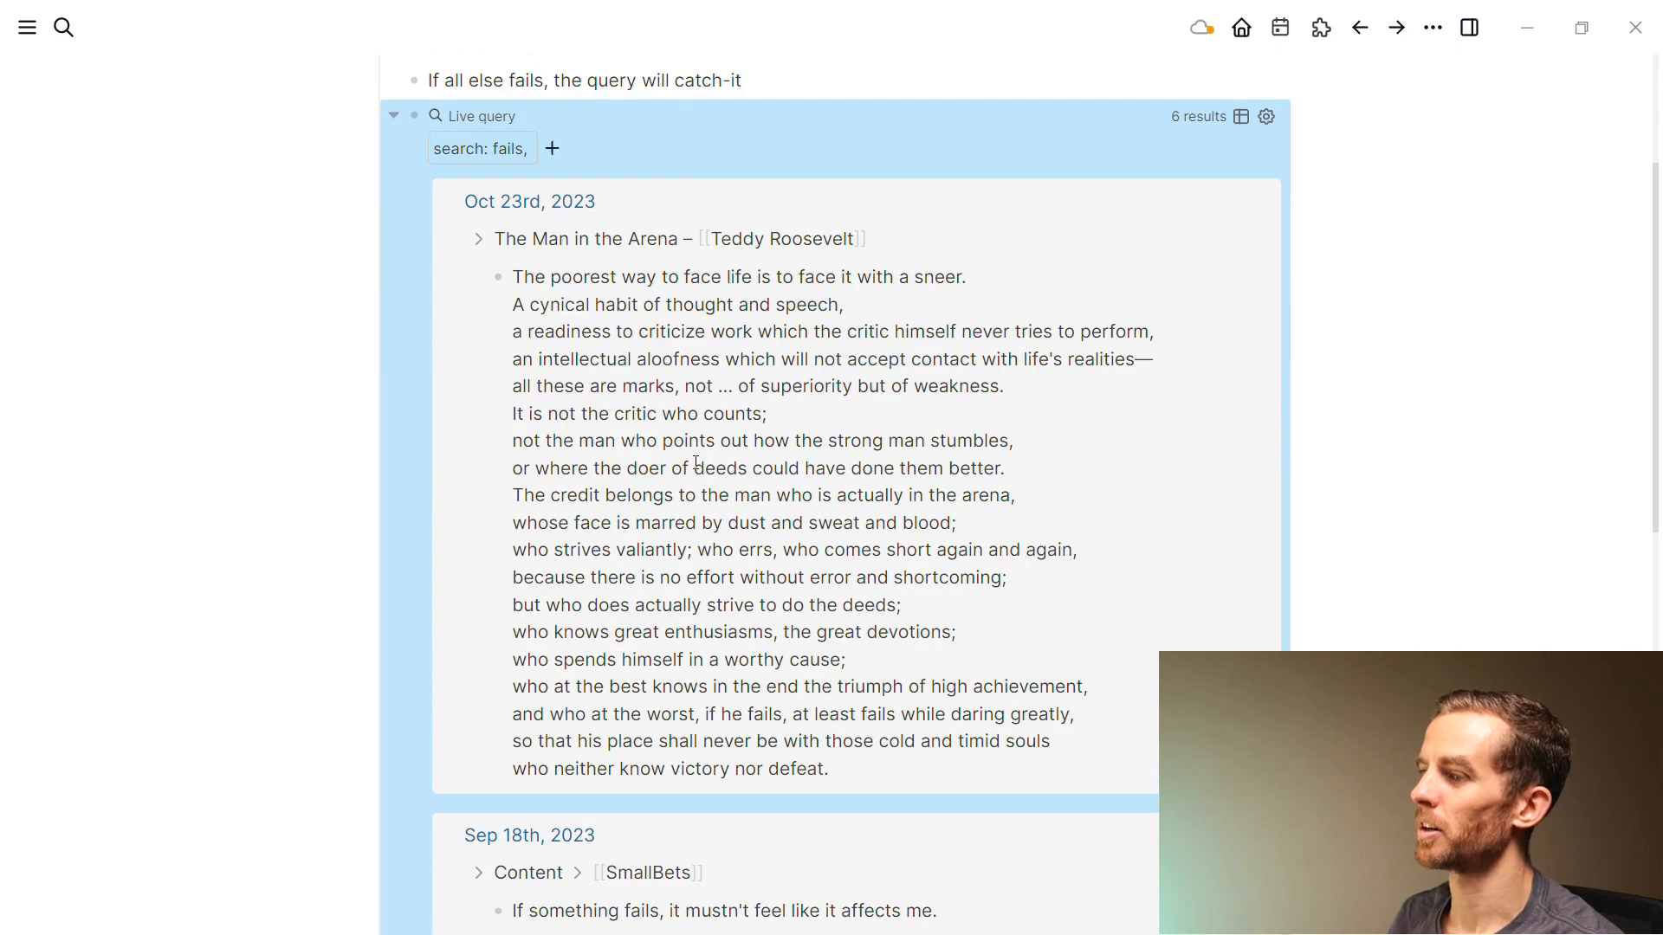
scroll(695, 463, "up", 1)
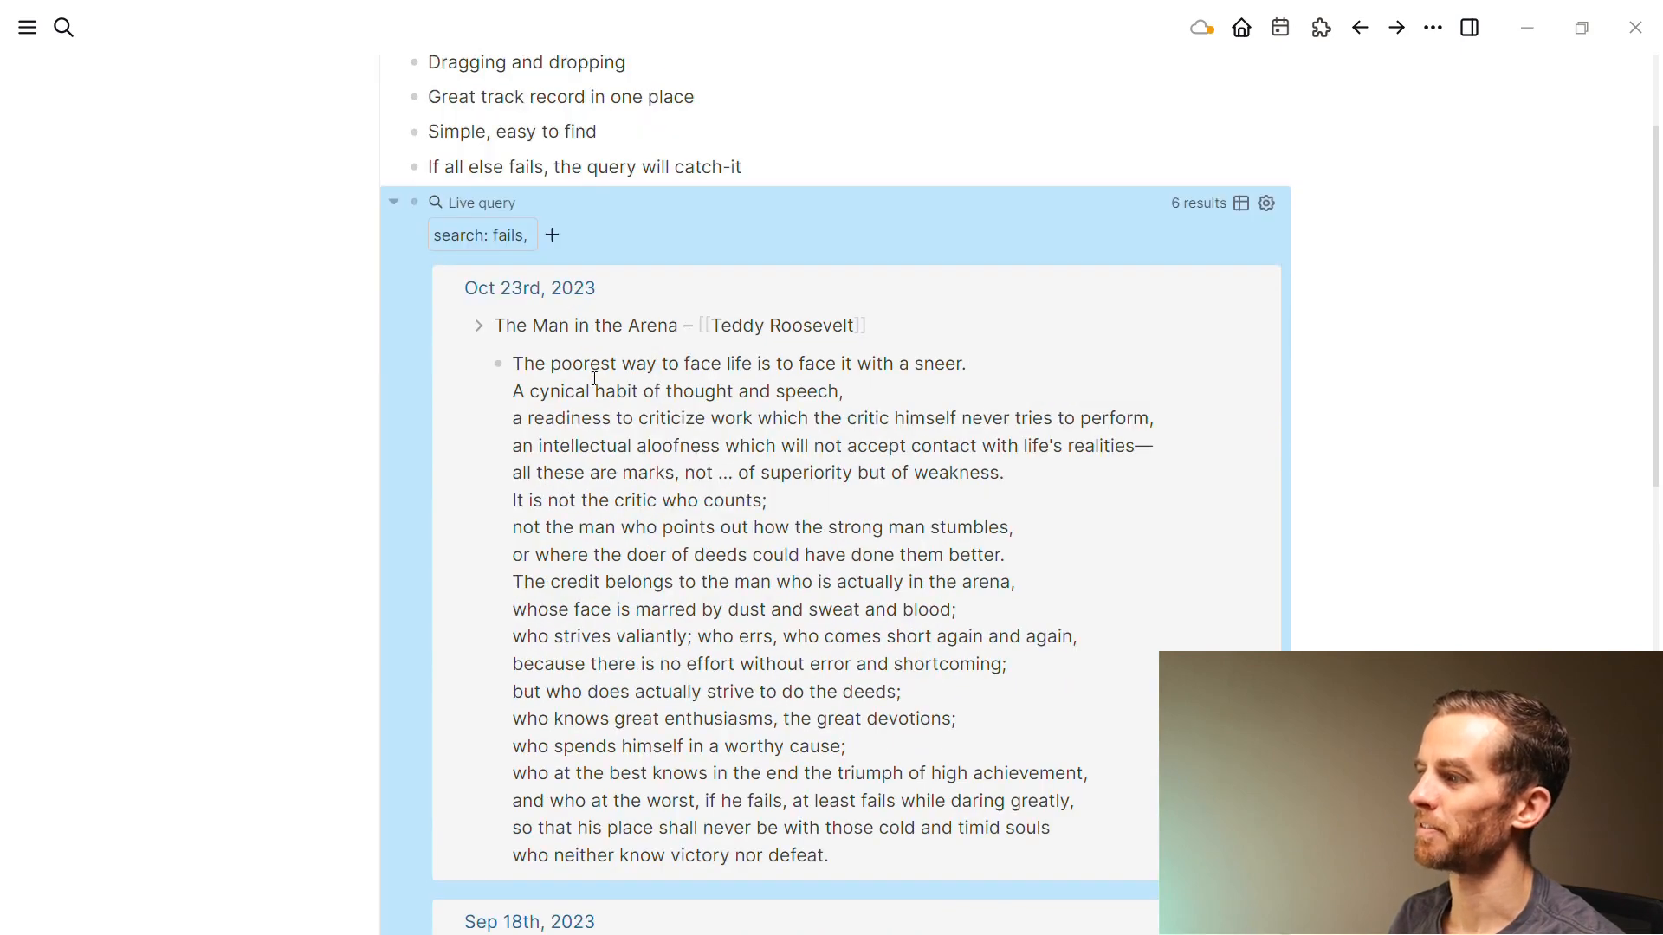
scroll(690, 489, "down", 1)
scroll(690, 487, "up", 1)
key("Escape")
scroll(685, 481, "up", 2)
left_click(392, 377)
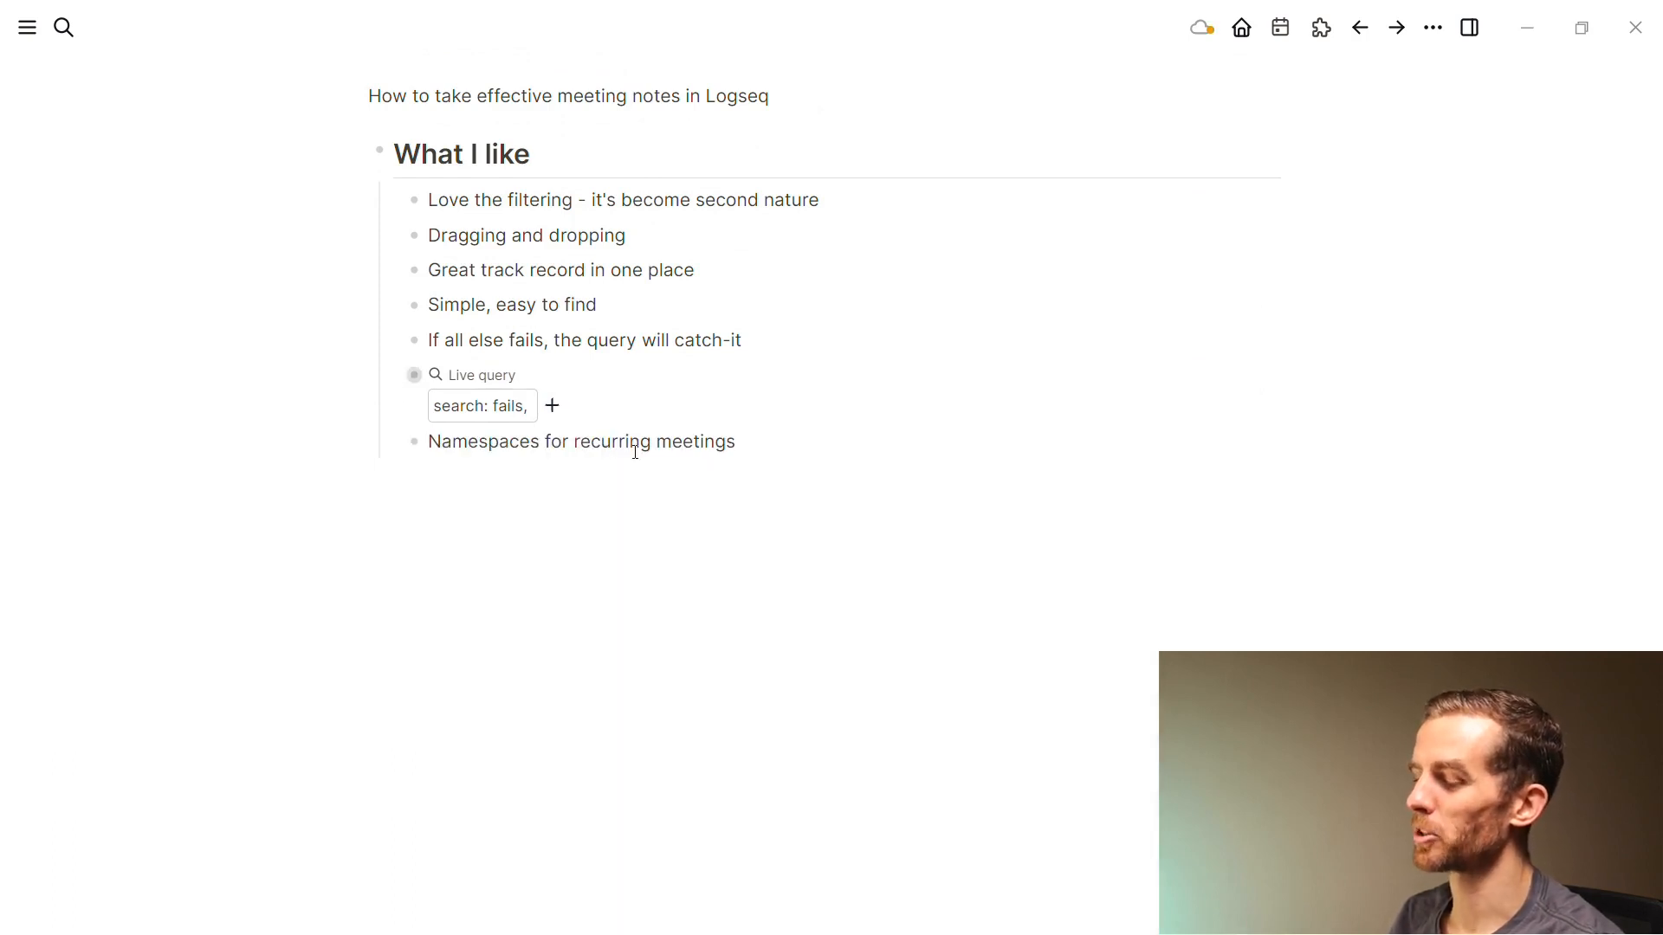
left_click_drag(644, 449, 735, 434)
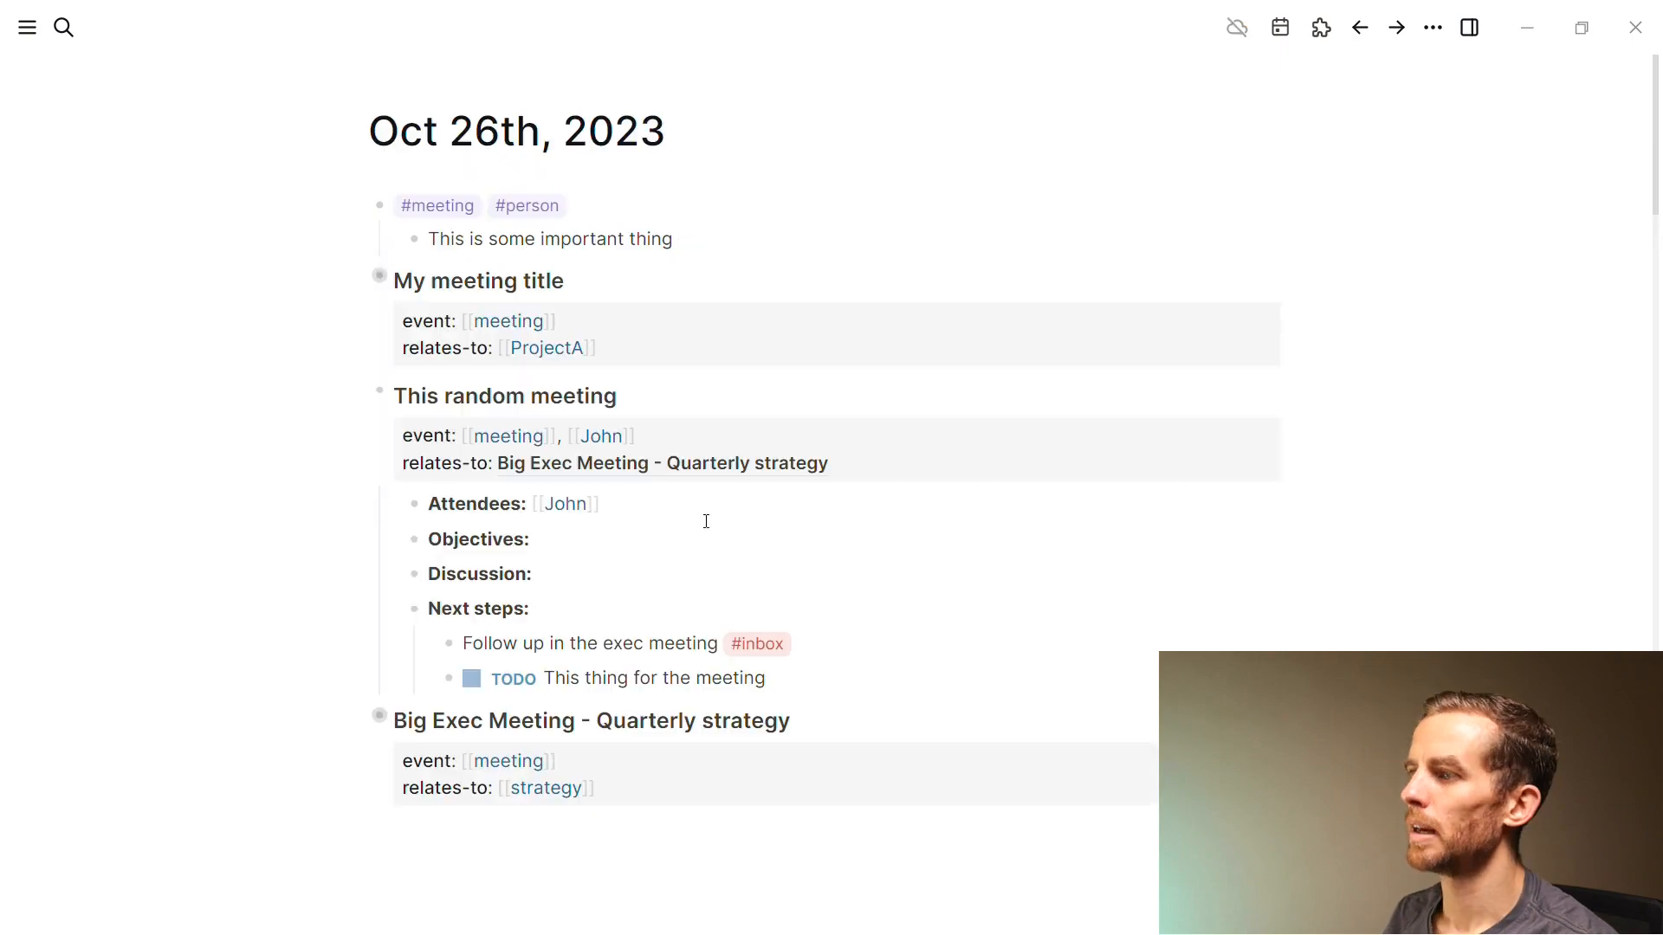
Scroll to Oct 17th and follow the relates-to link to MyCompany/Recruitment/SpecificProject
scroll(901, 418, "down", 20)
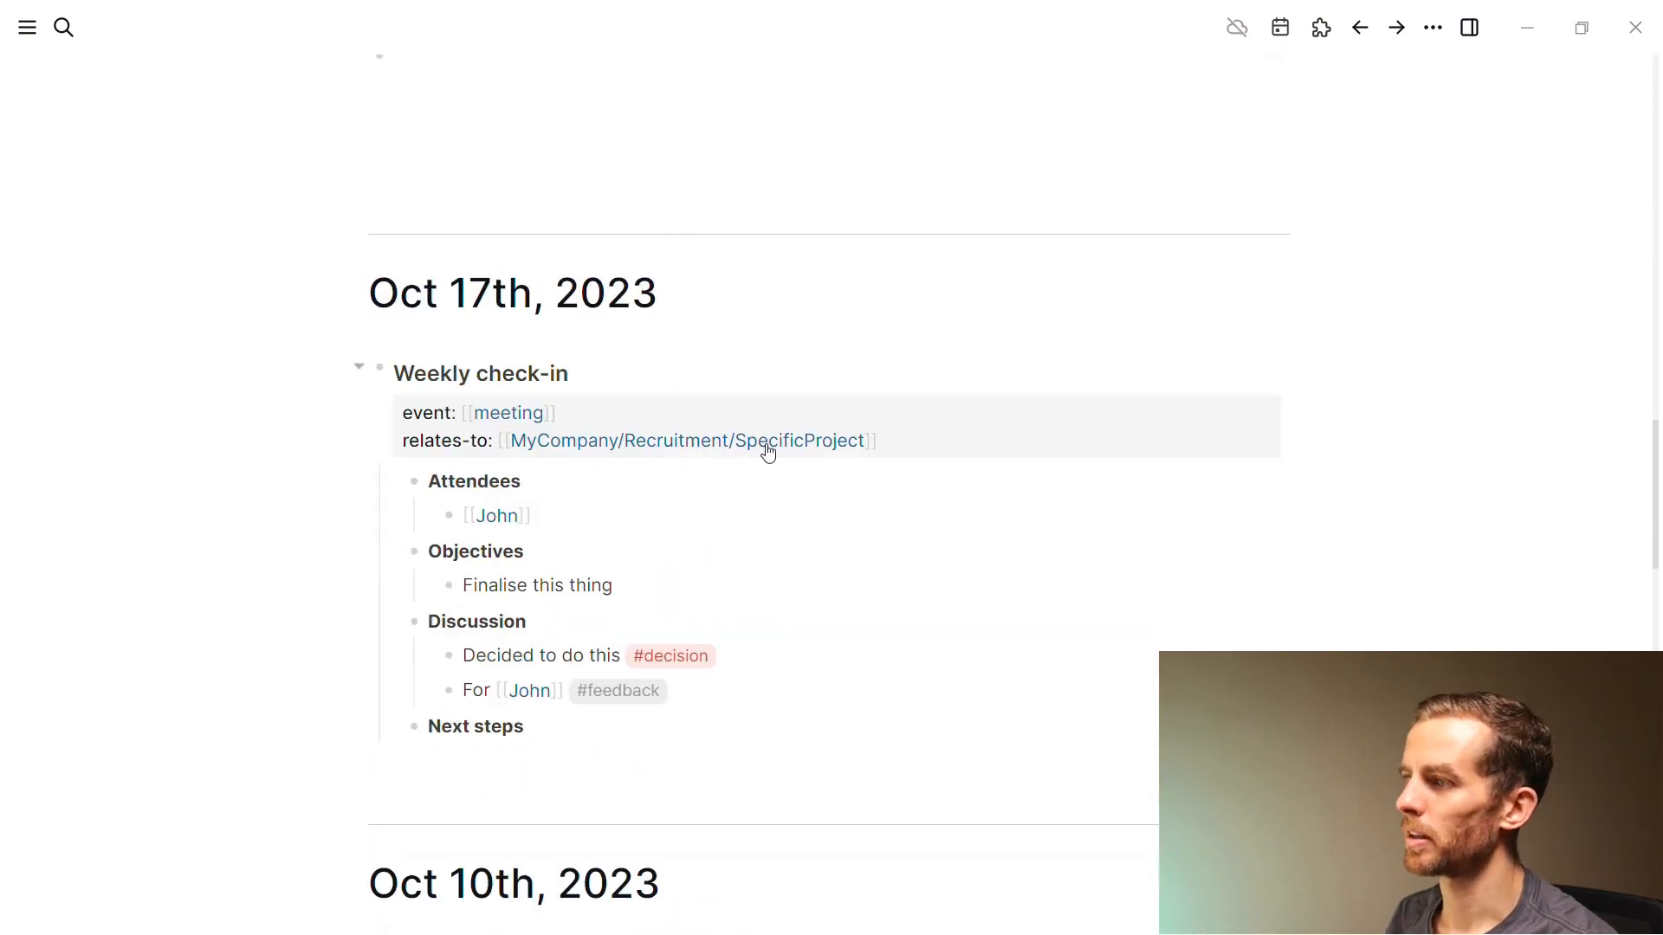
left_click(783, 438)
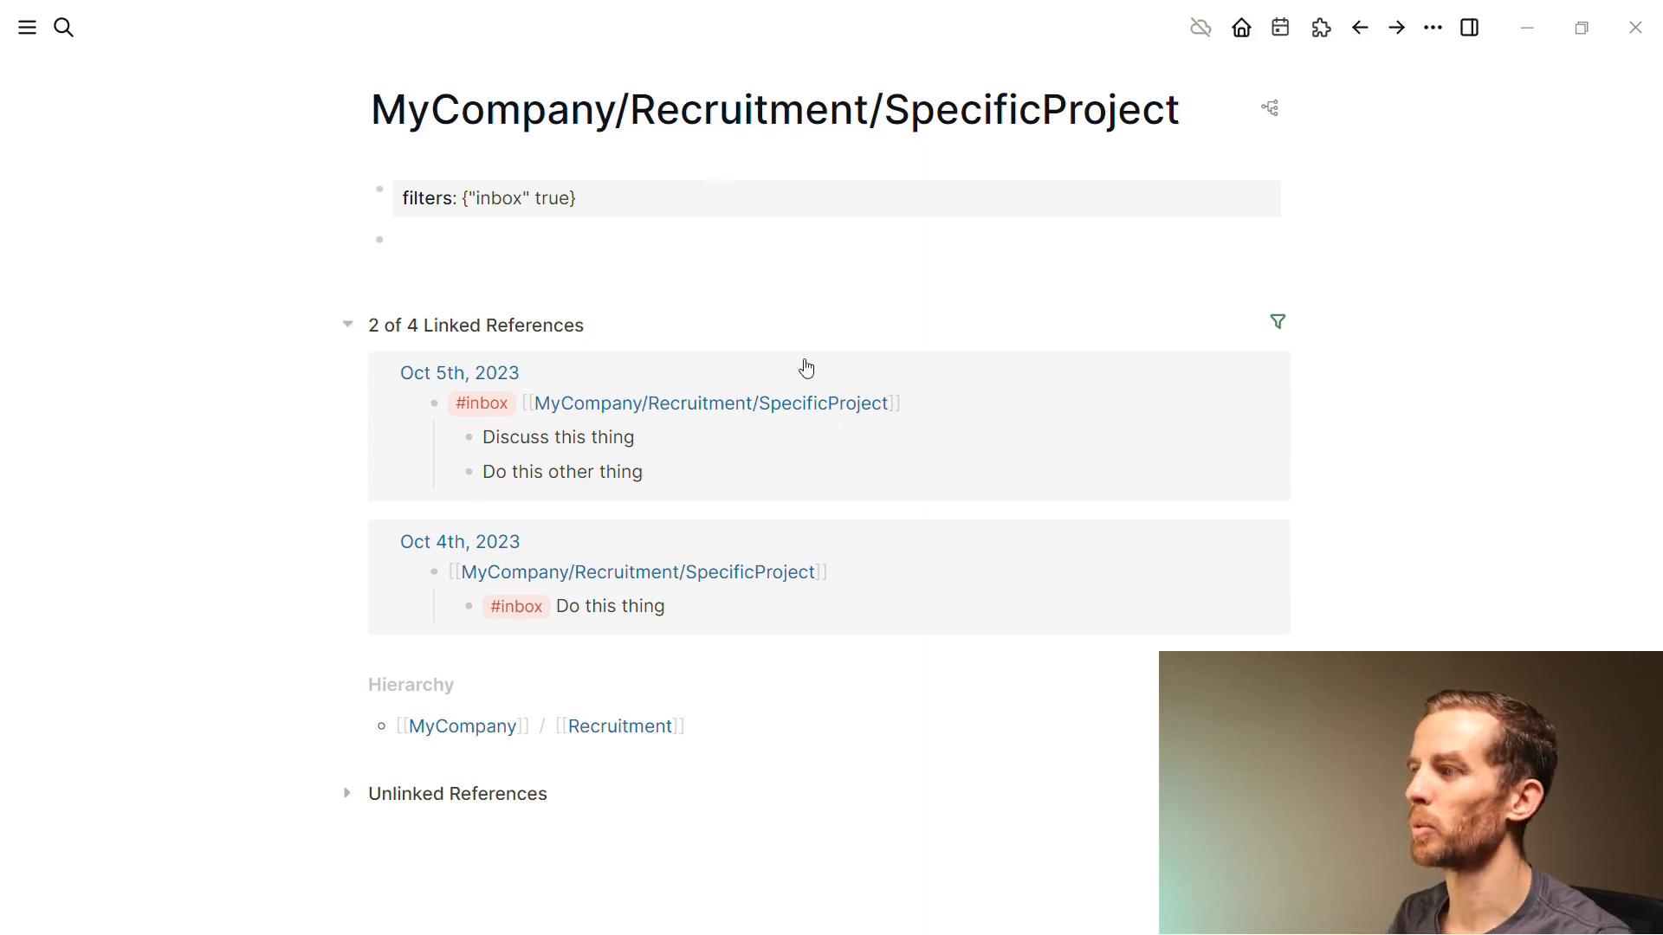
Replace the inbox linked-reference filter with a meeting-only include filter
left_click(1279, 326)
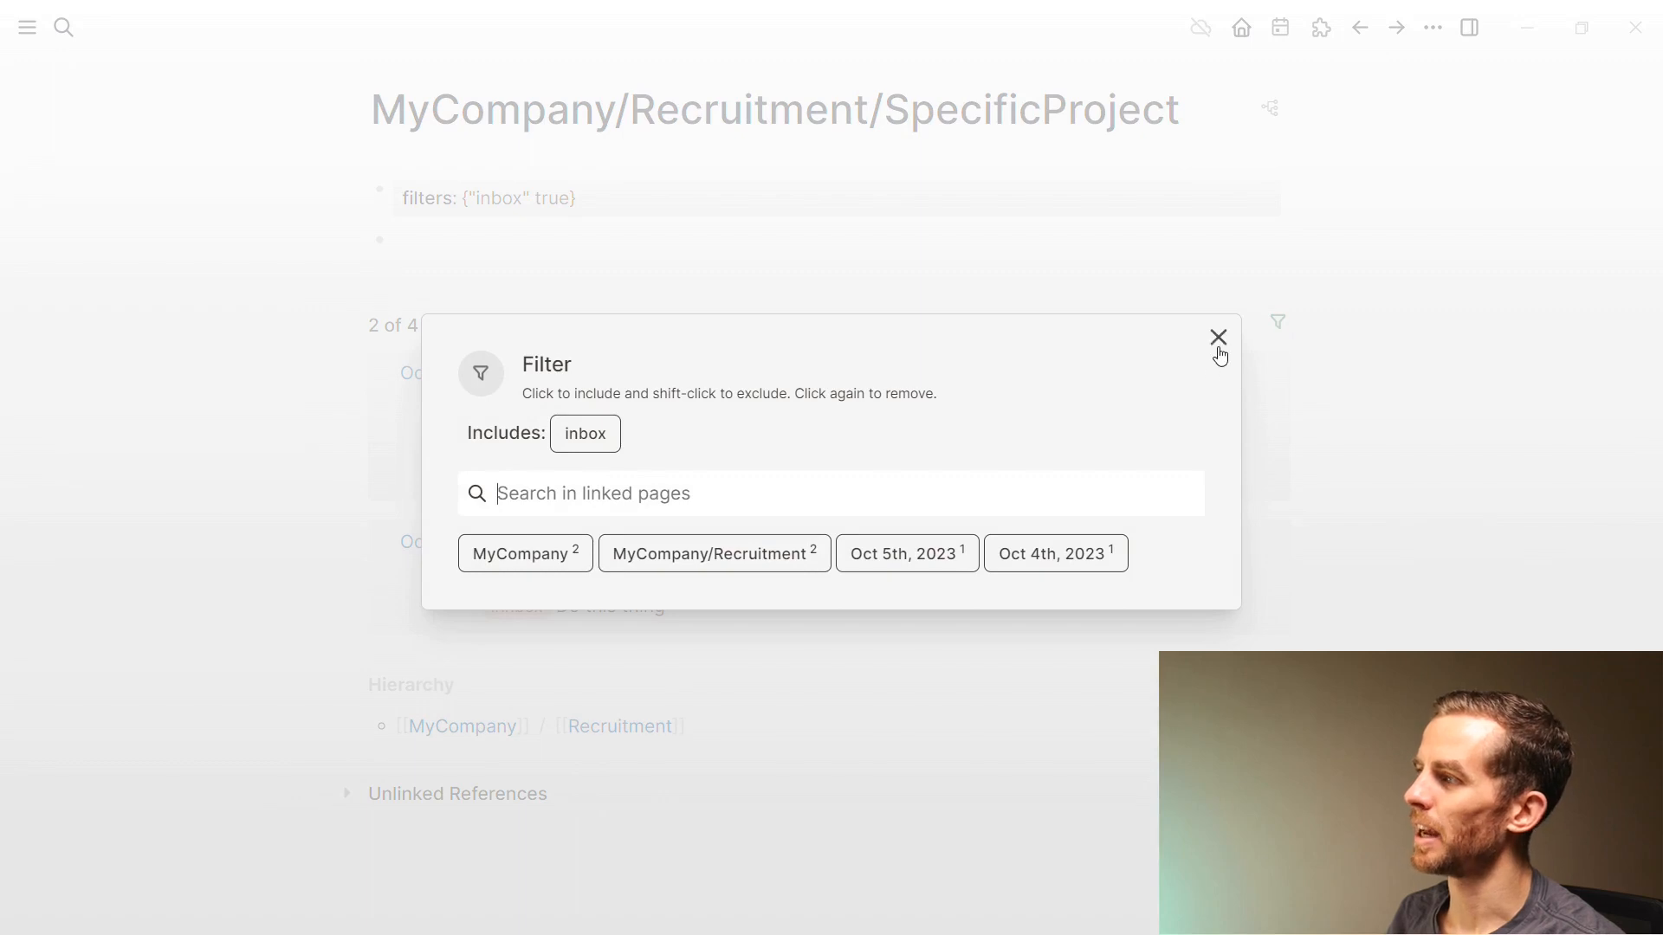
left_click(575, 437)
key("Escape")
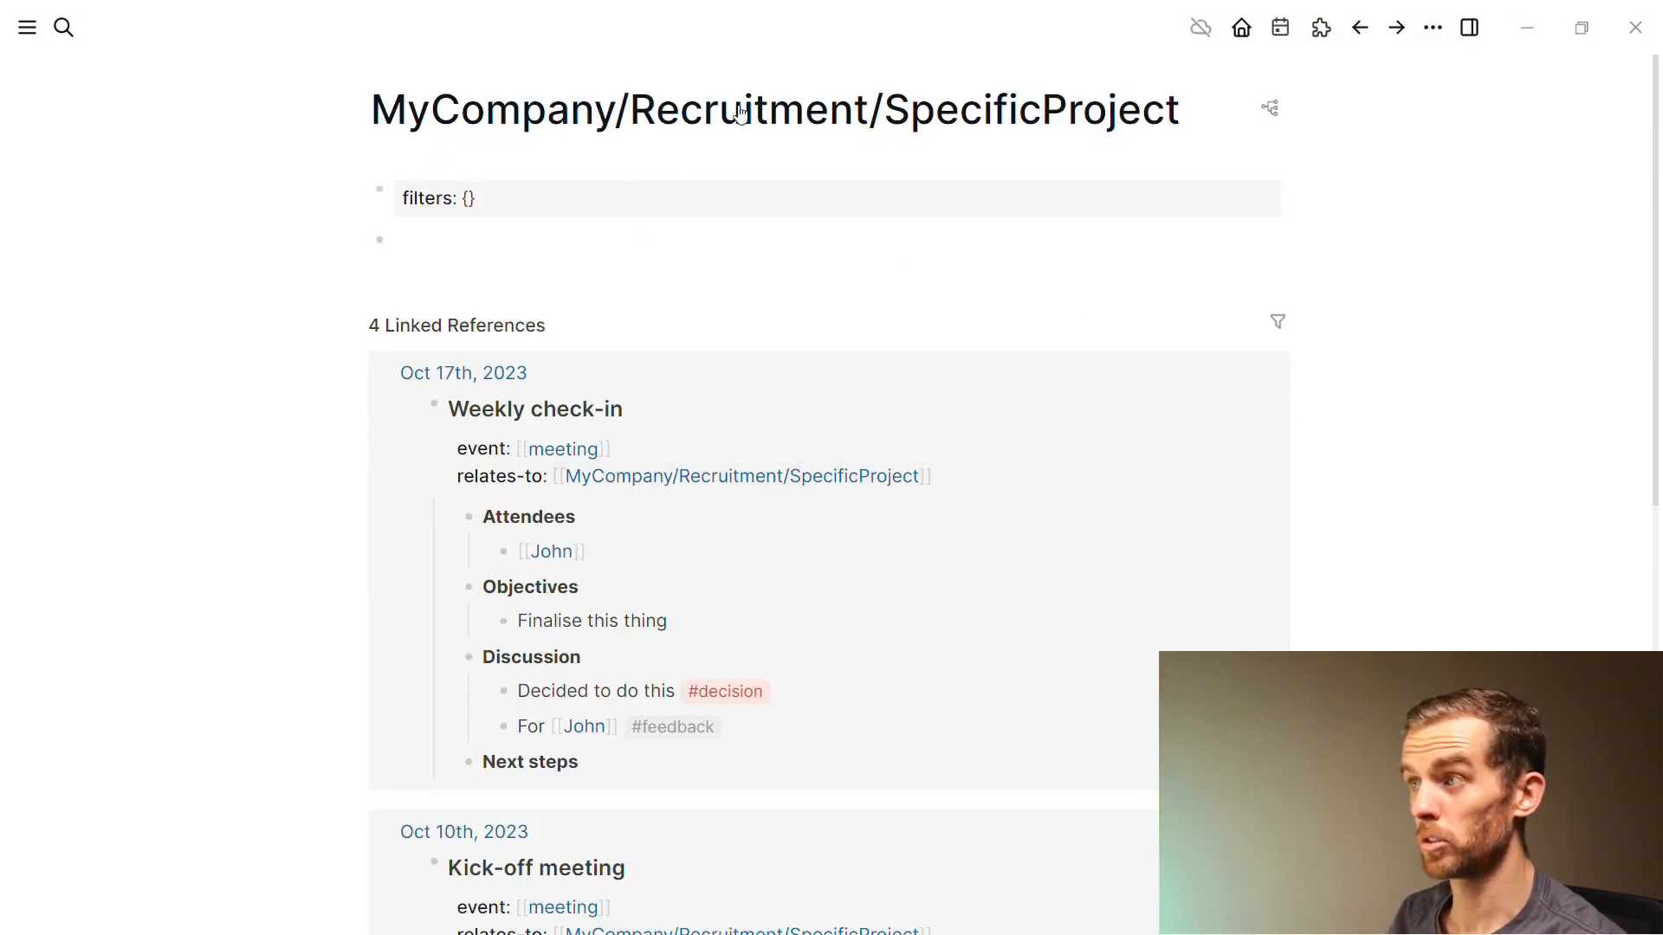
left_click(1278, 327)
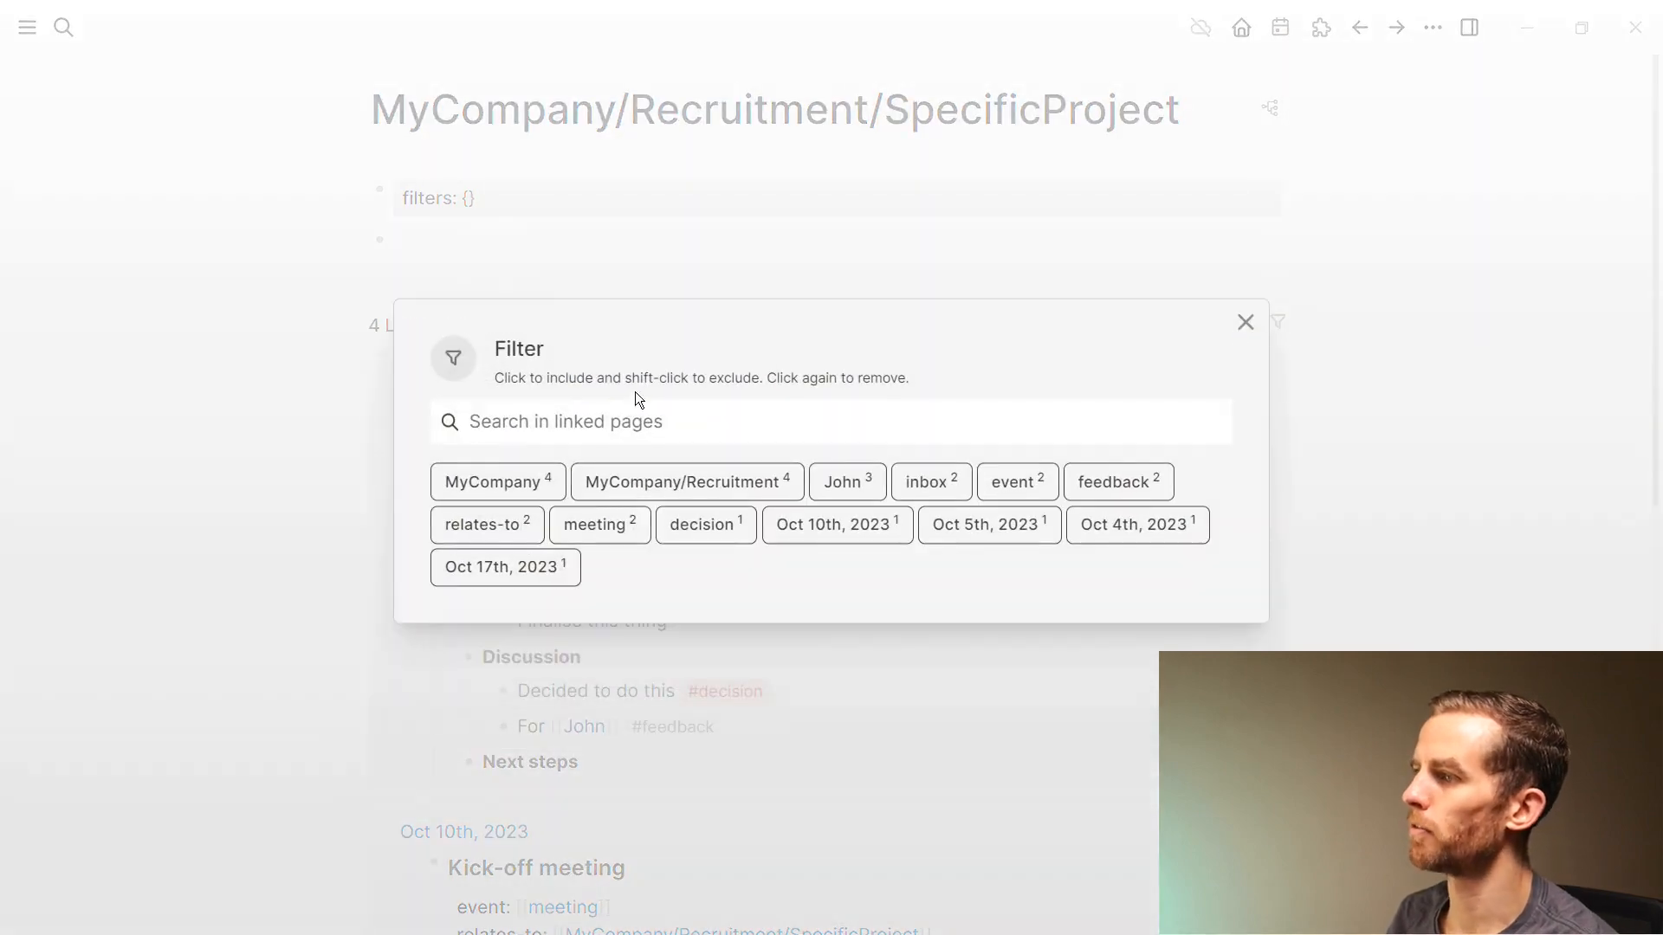
type("mee")
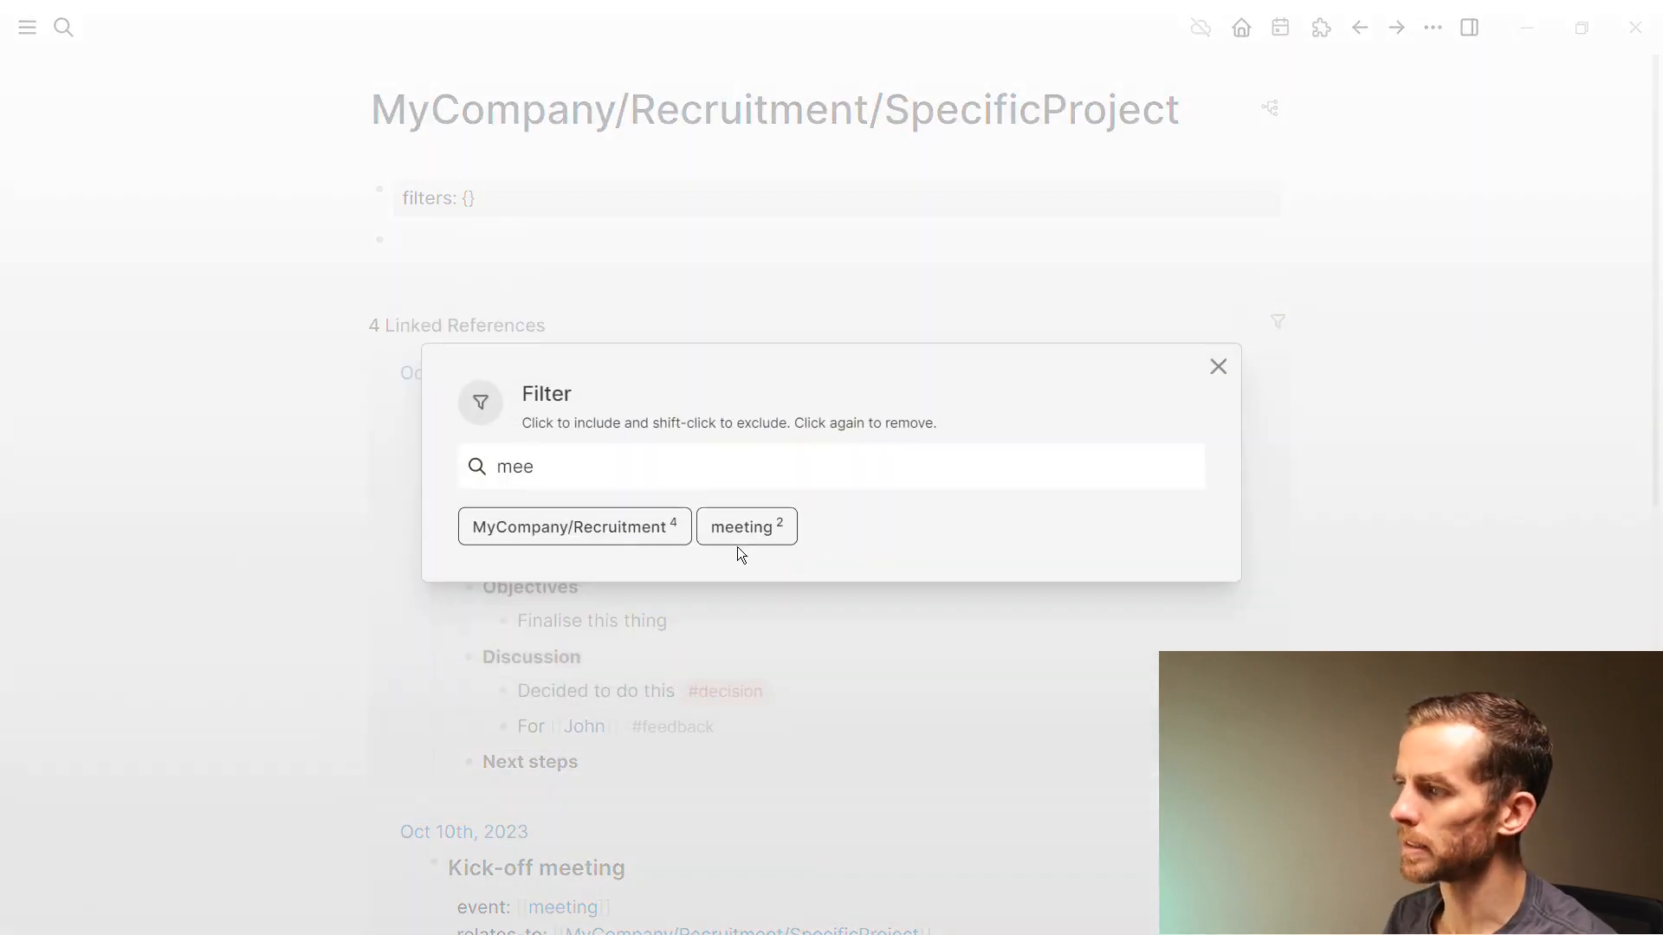
left_click(743, 530)
key("Escape")
Enlarge the app view and collapse the Linked References section
scroll(1181, 641, "down", 5)
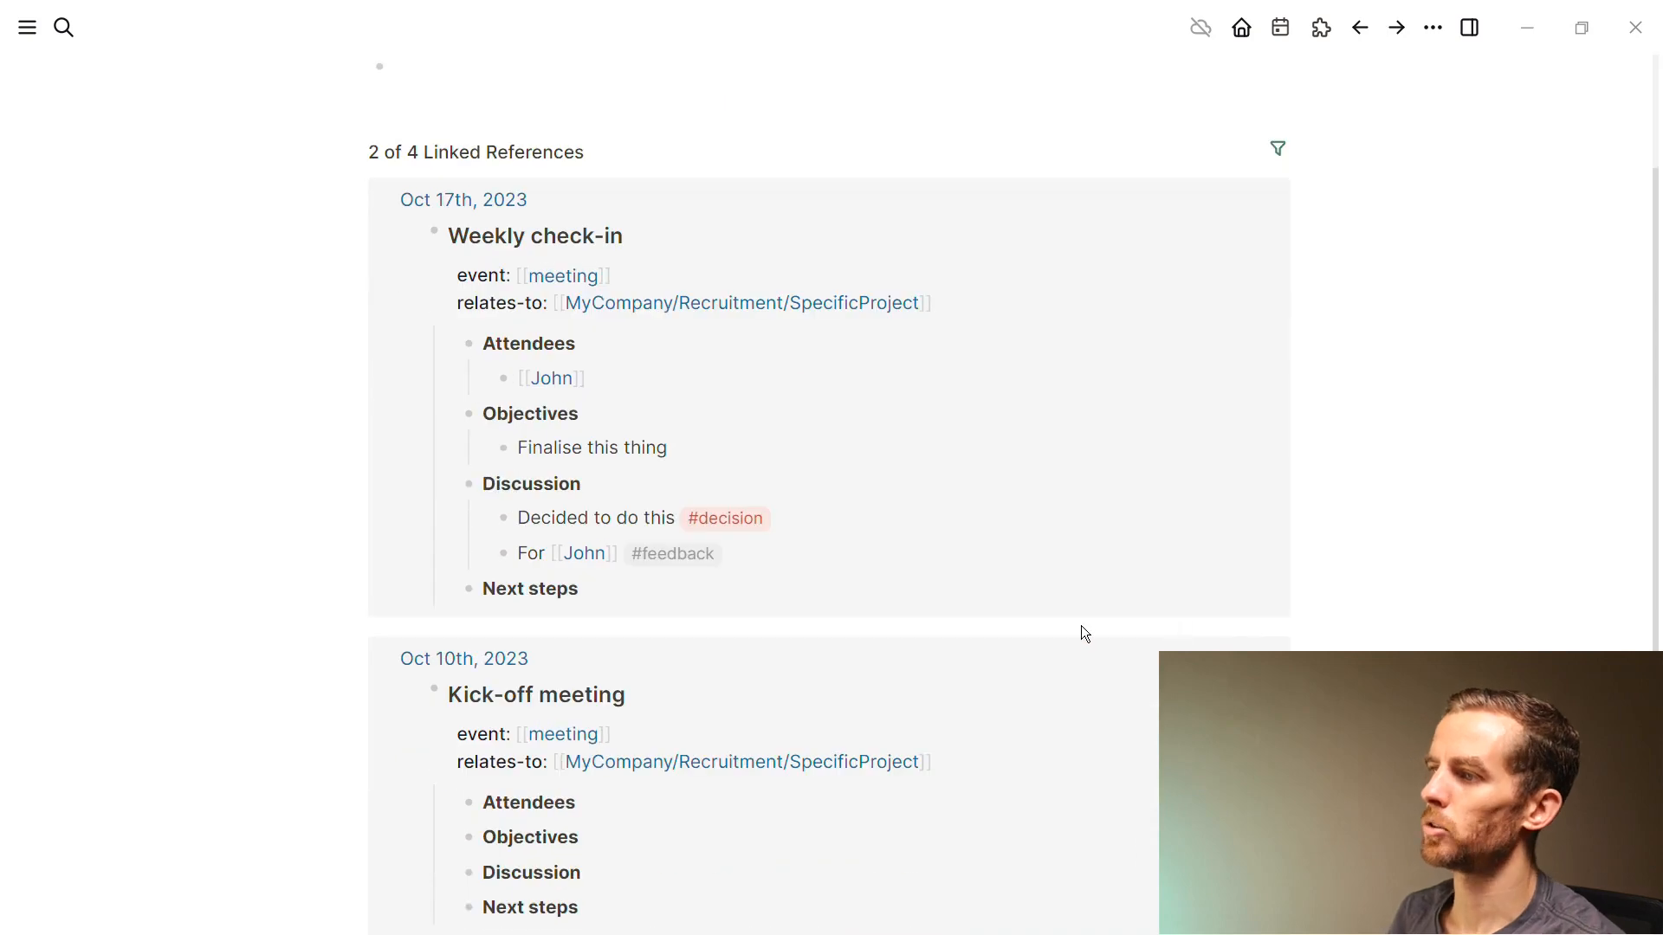
scroll(672, 610, "up", 1)
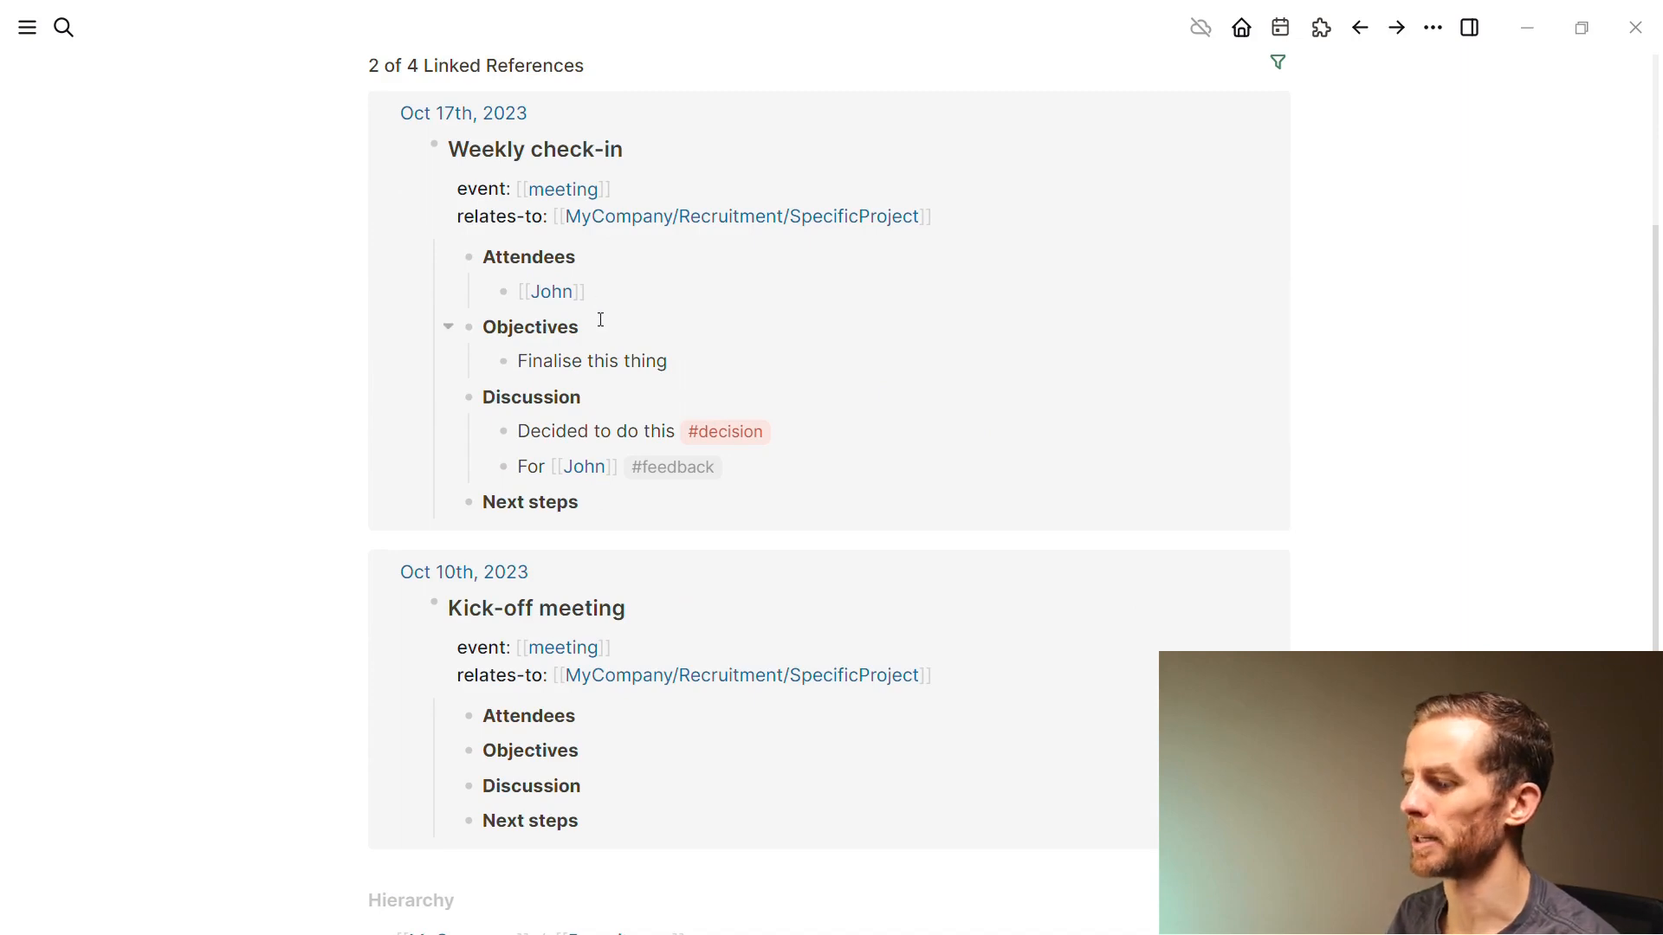
scroll(331, 375, "up", 4)
key("ctrl+equal")
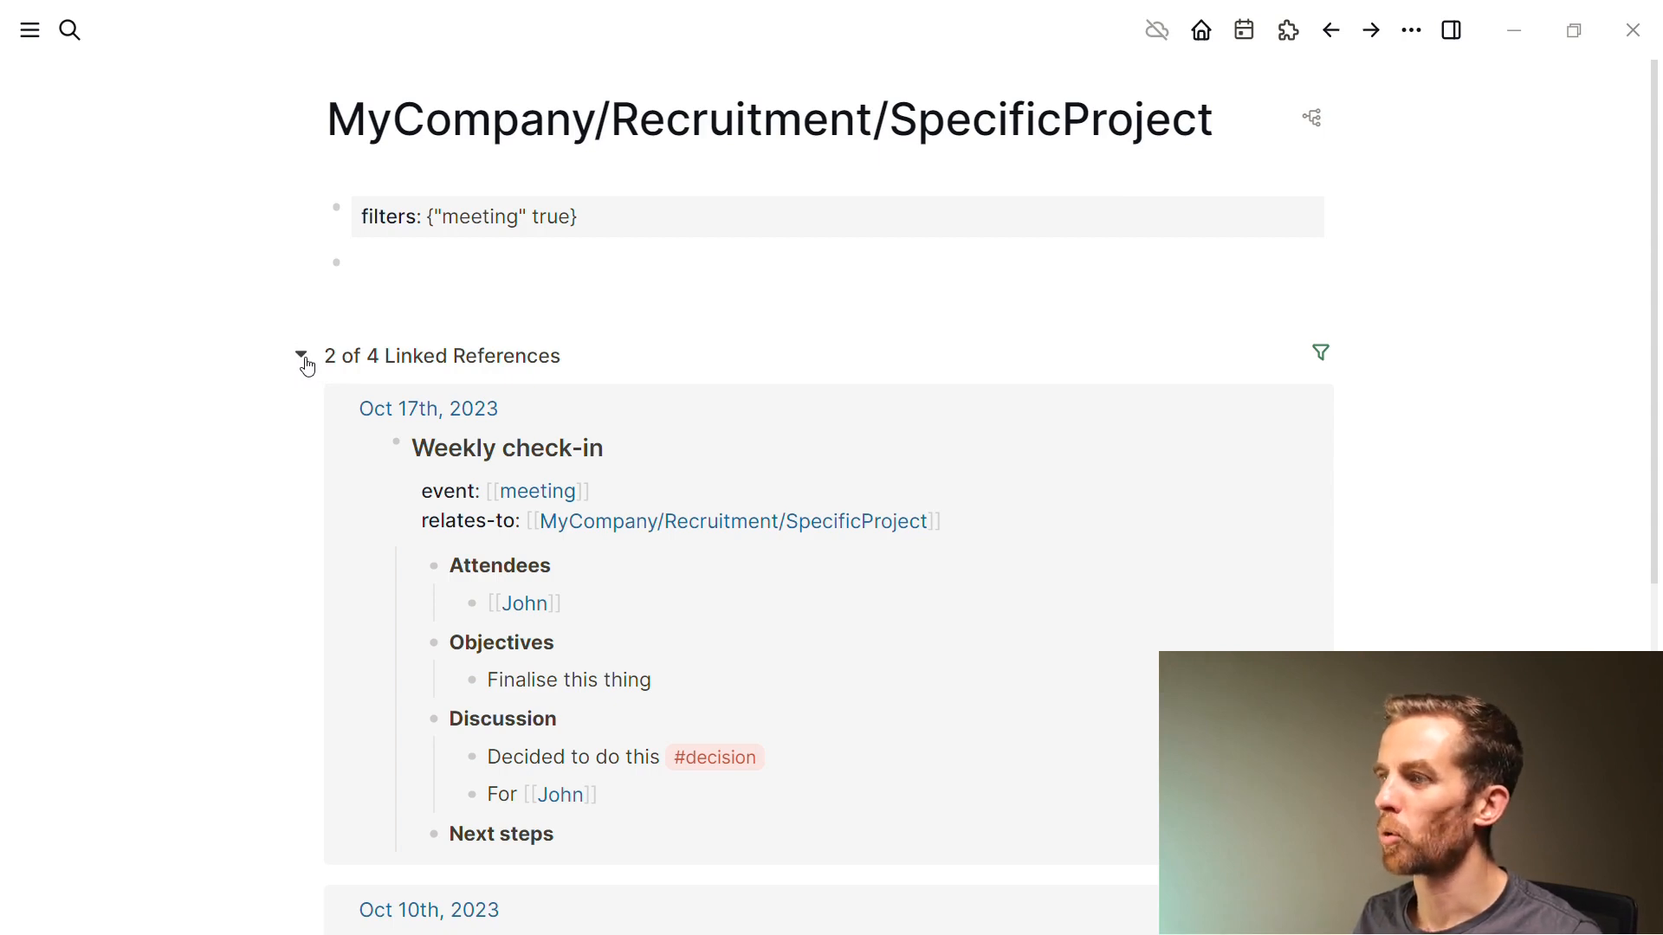
left_click(301, 356)
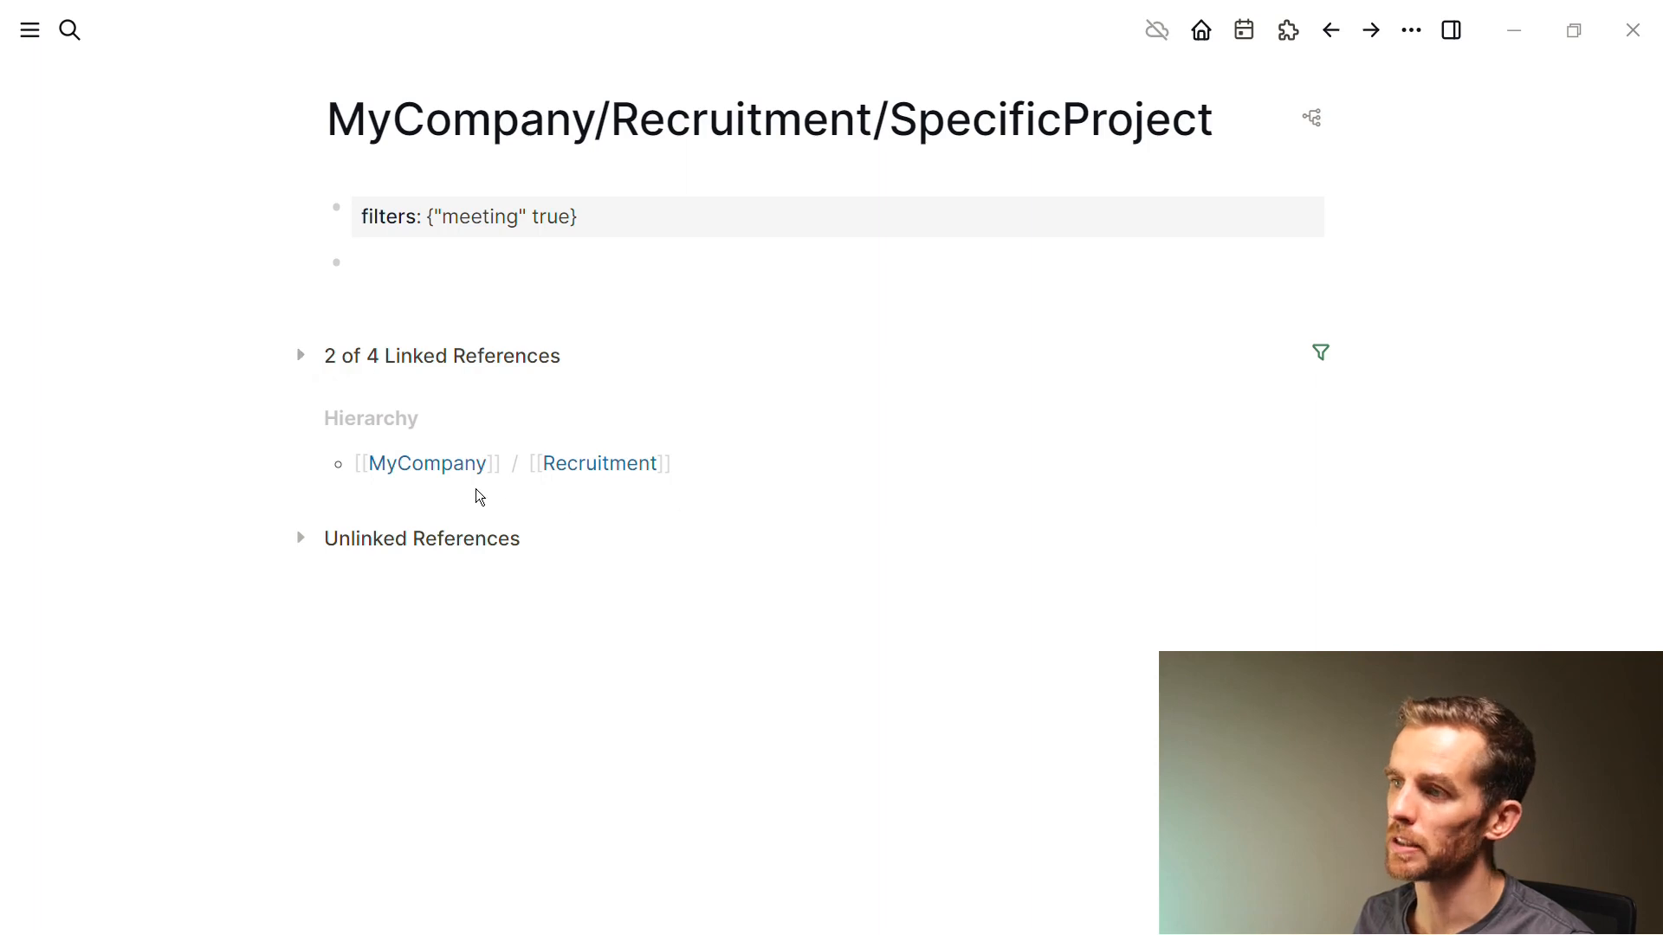
key("ctrl")
key("ctrl")
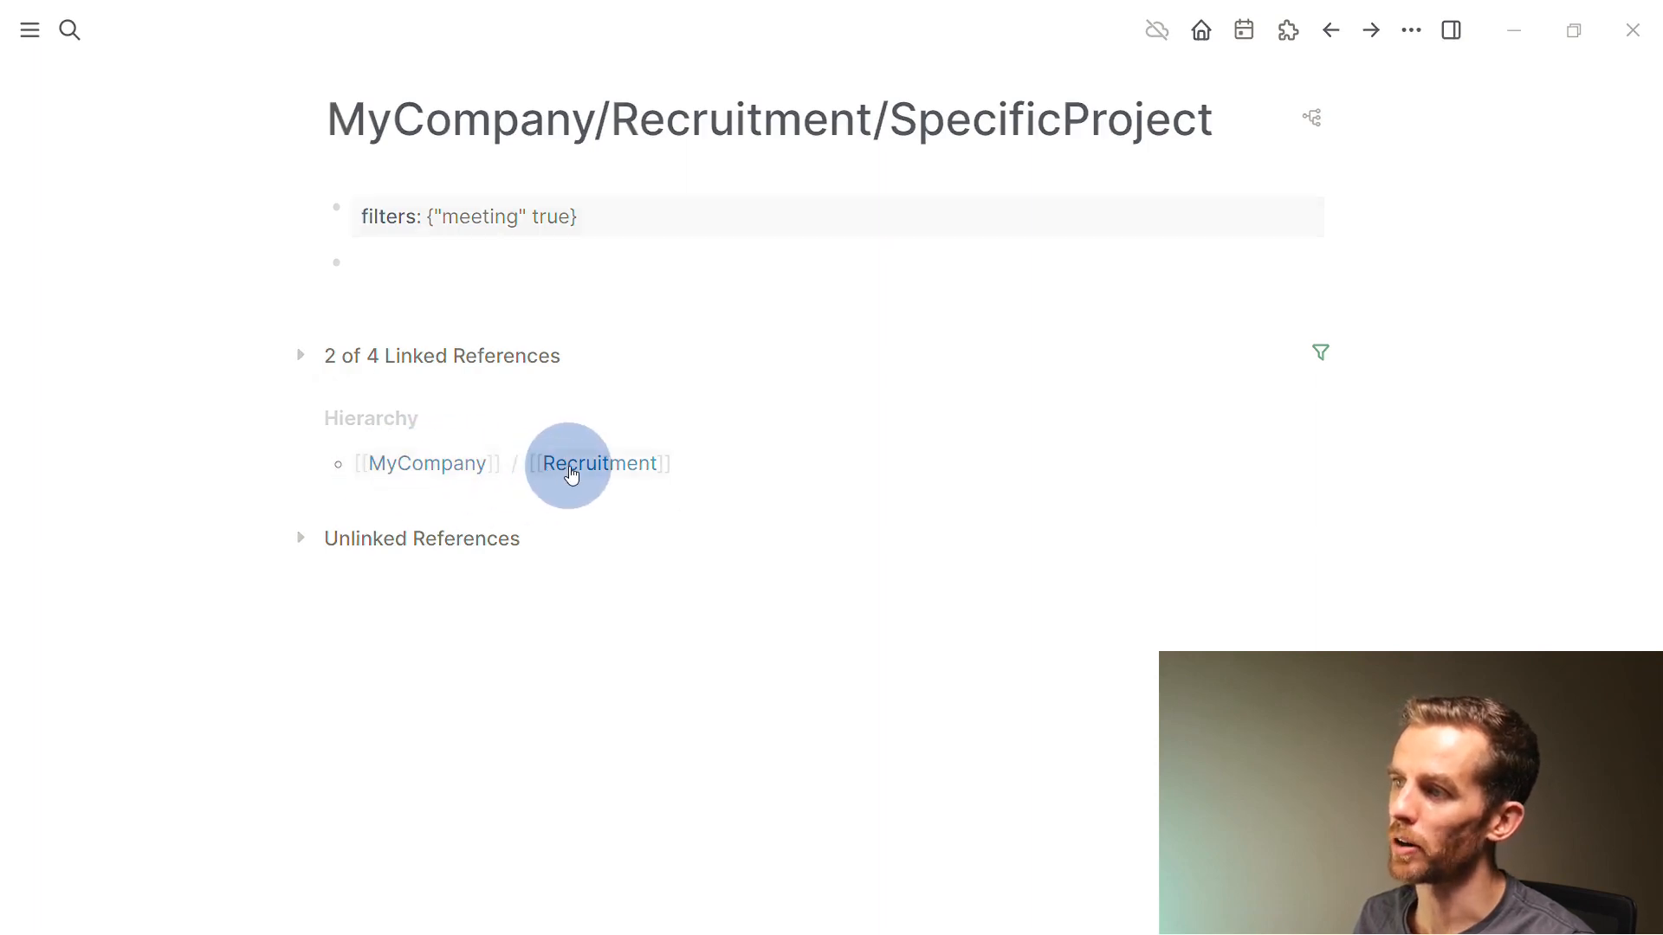
Open MyCompany, fold its linked references, and add a {{namespace MyCompany}} listing block
left_click(457, 472)
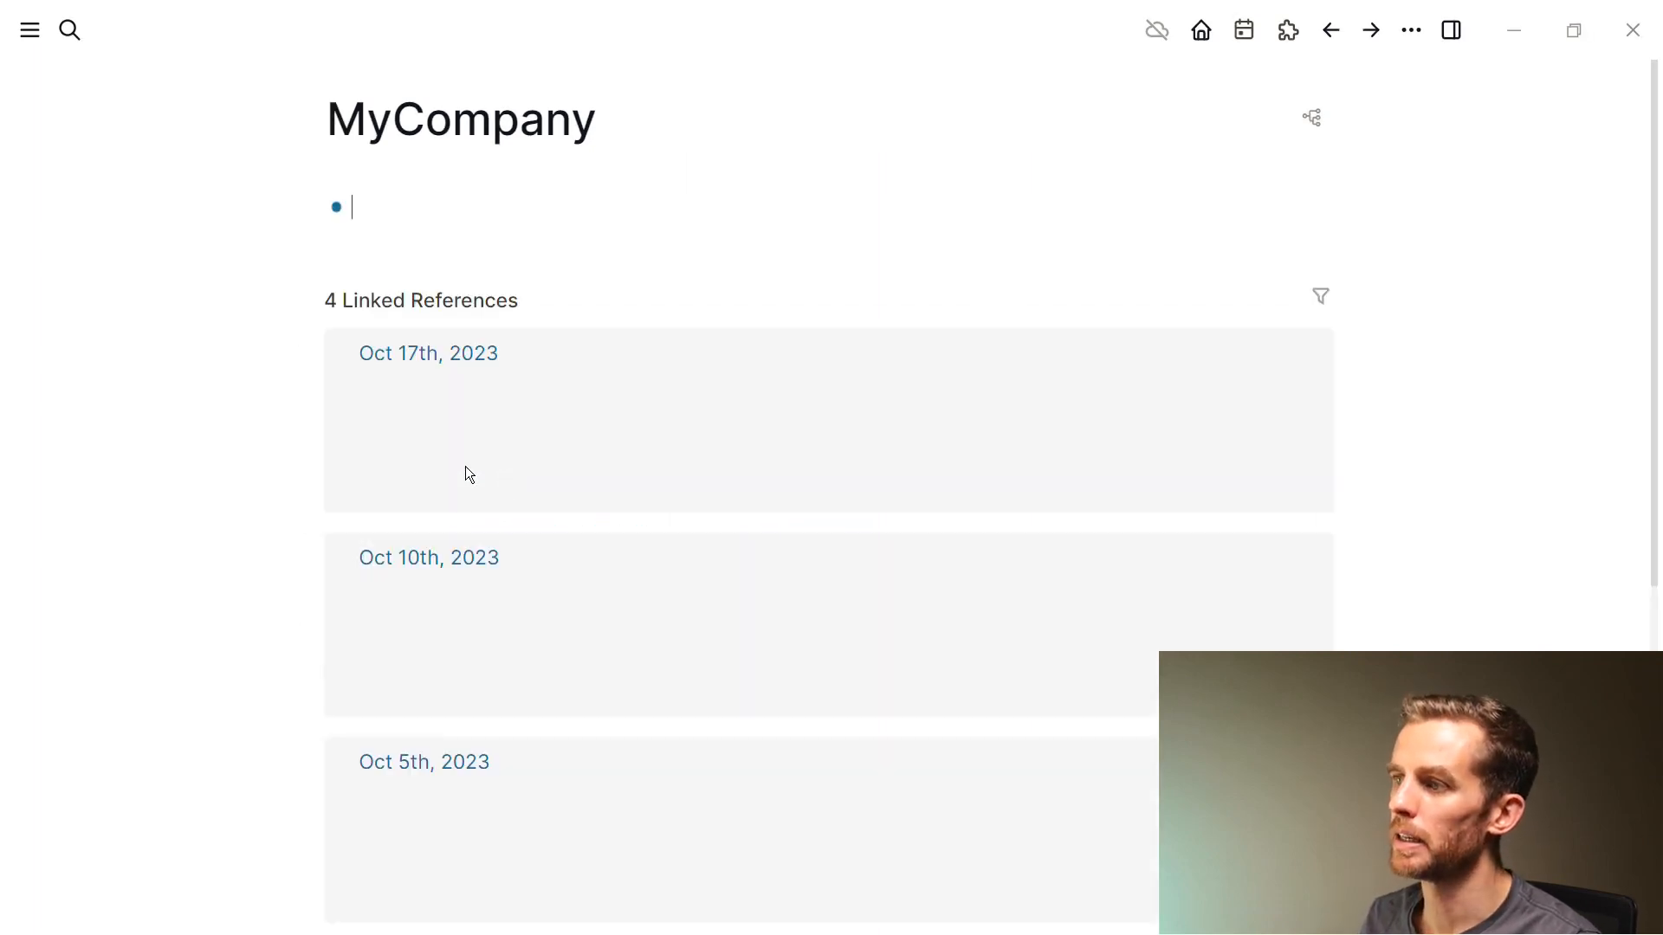
left_click(301, 301)
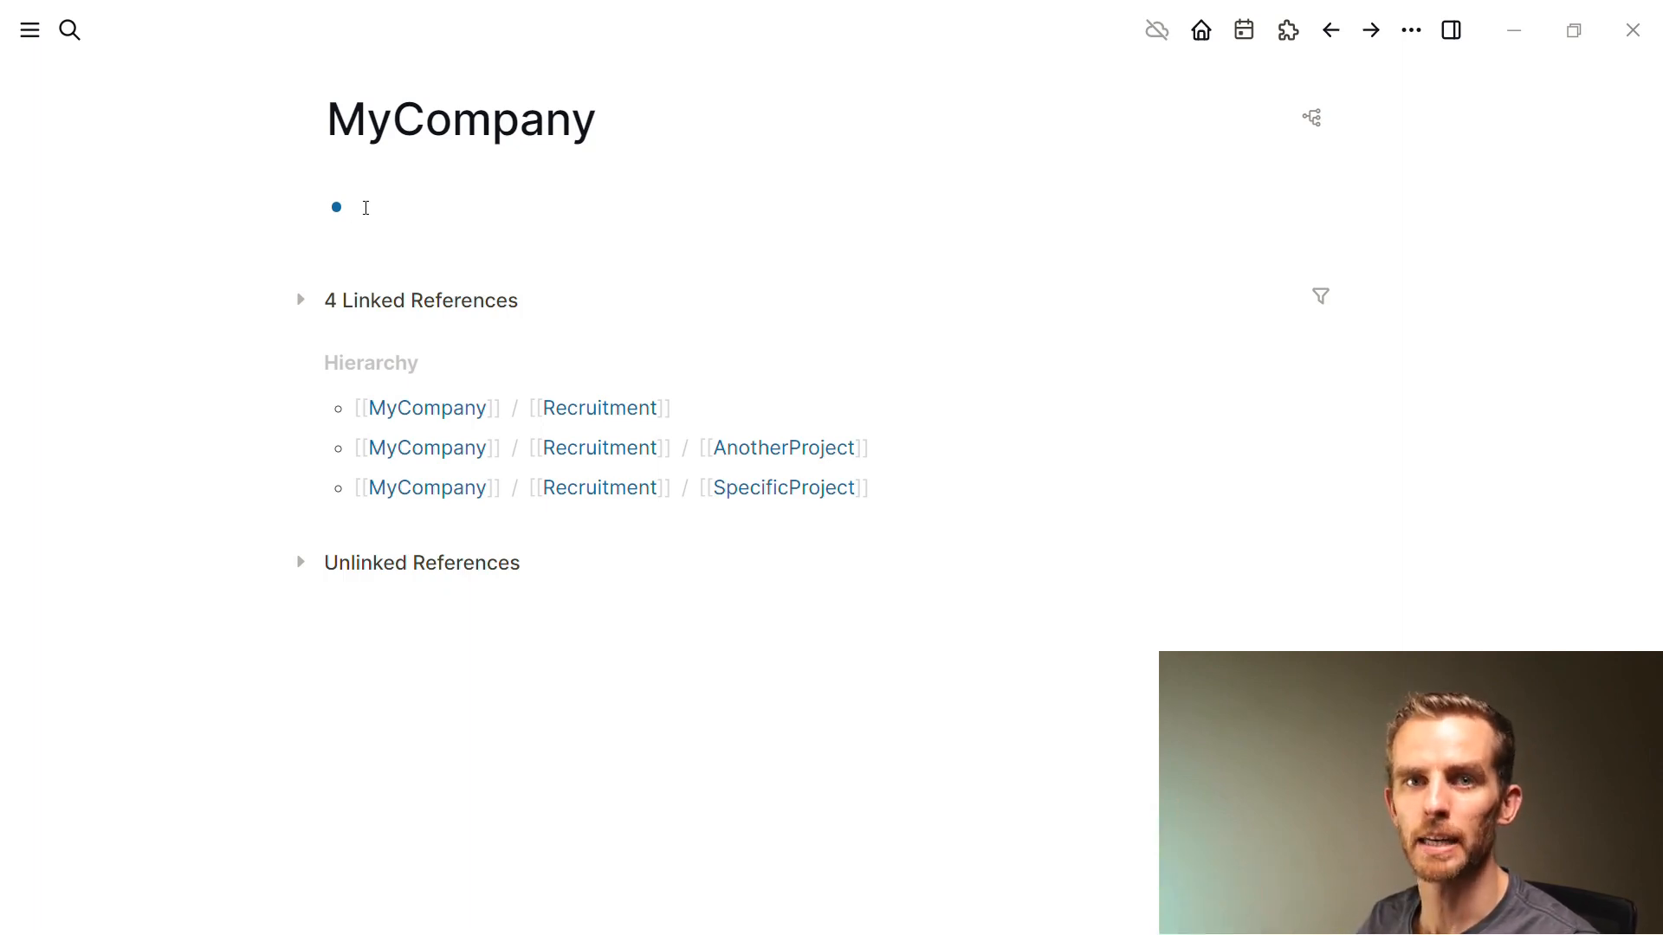
type("{{")
type("namespace ")
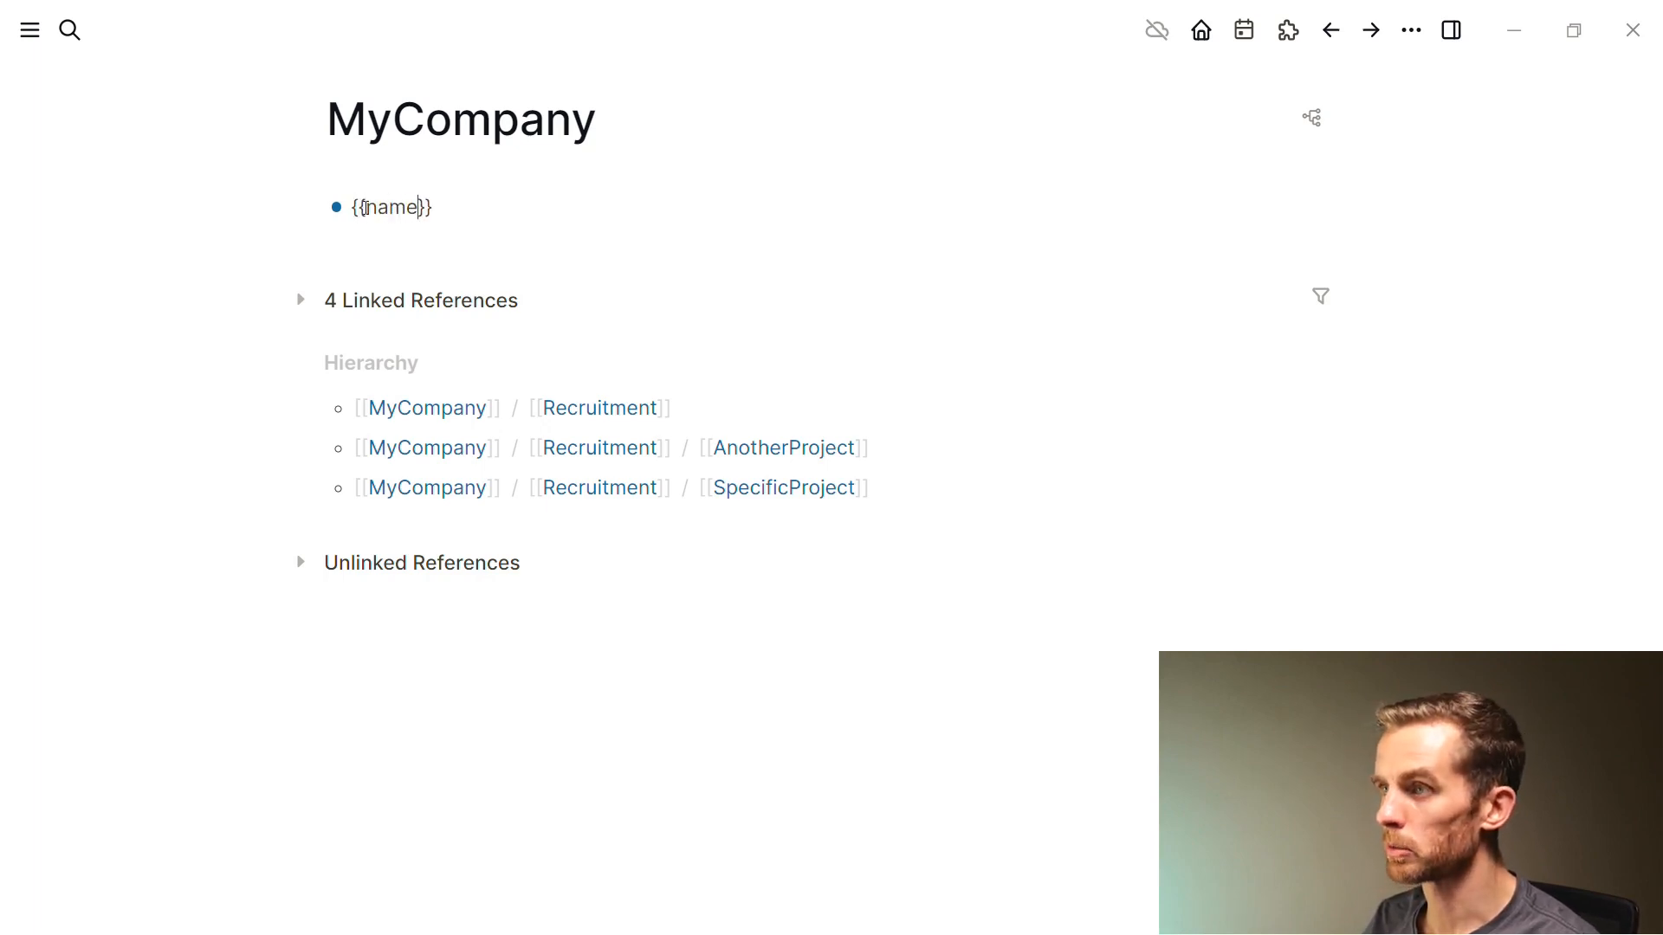
type("MyComp")
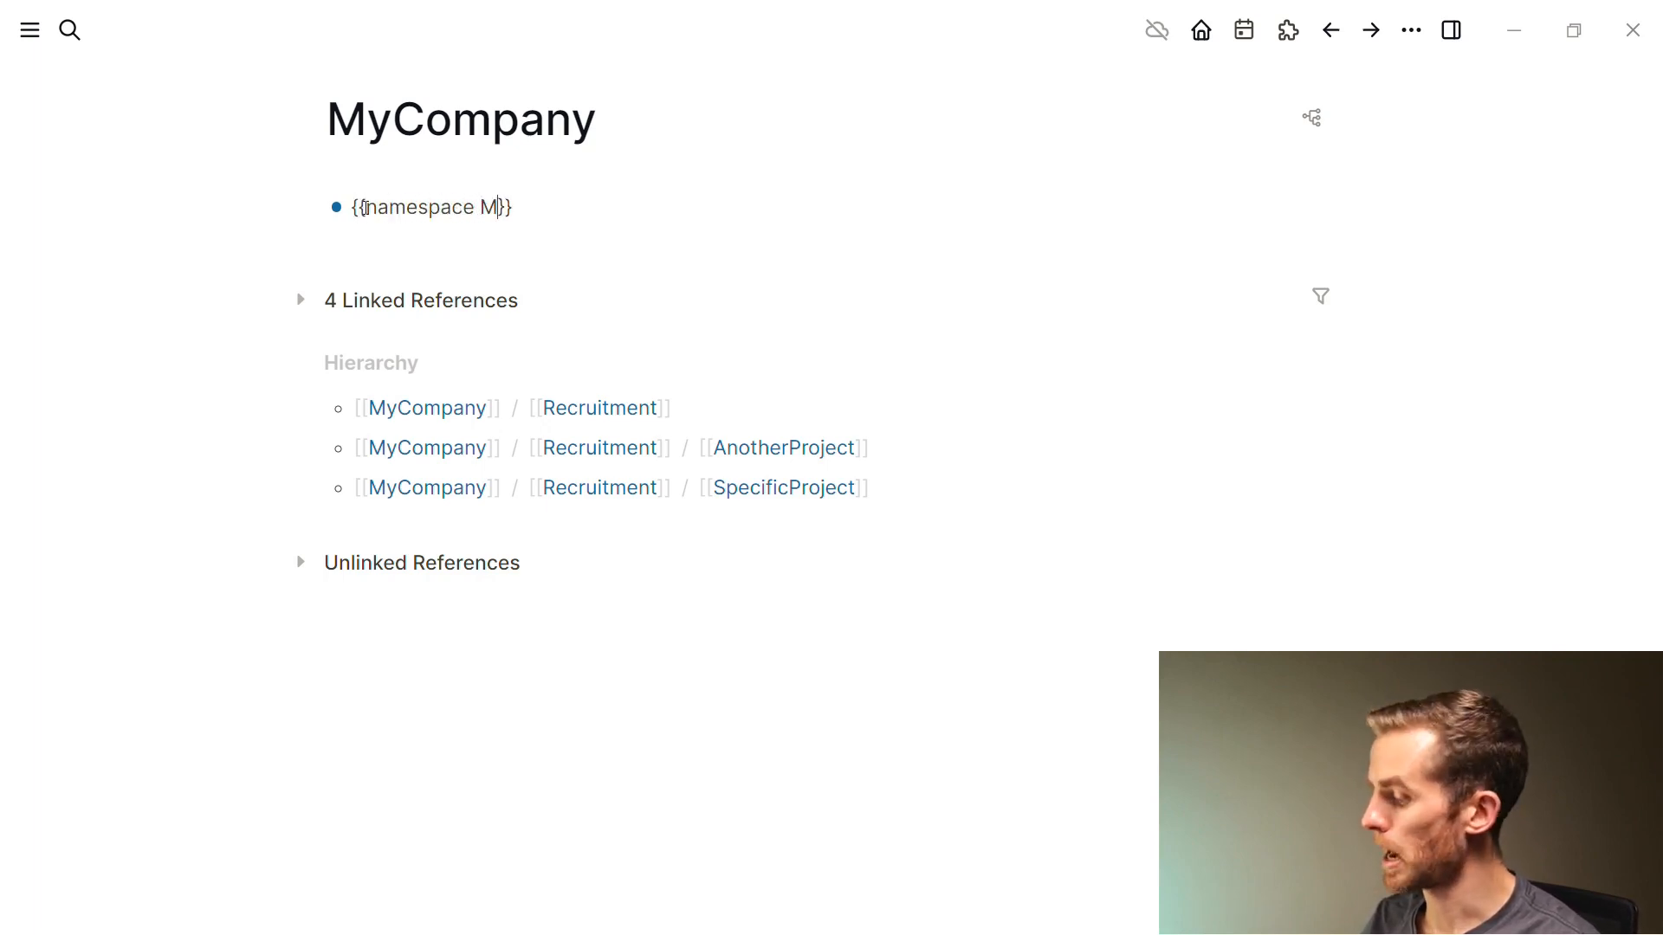
type("any")
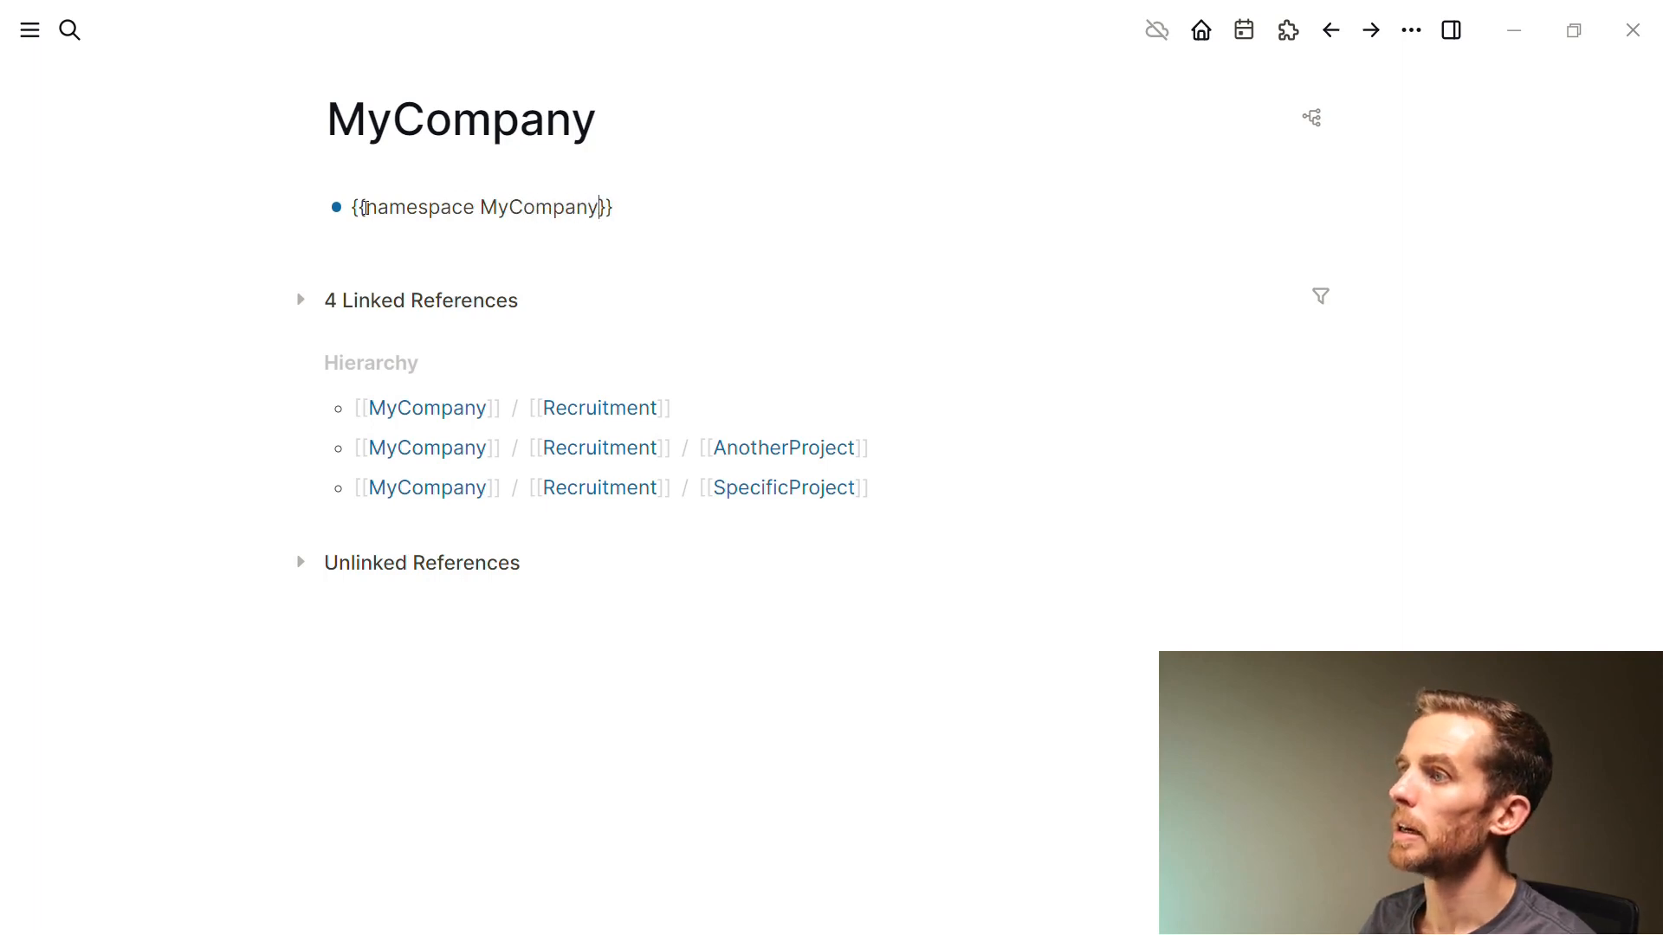
key("Escape")
left_click(688, 363)
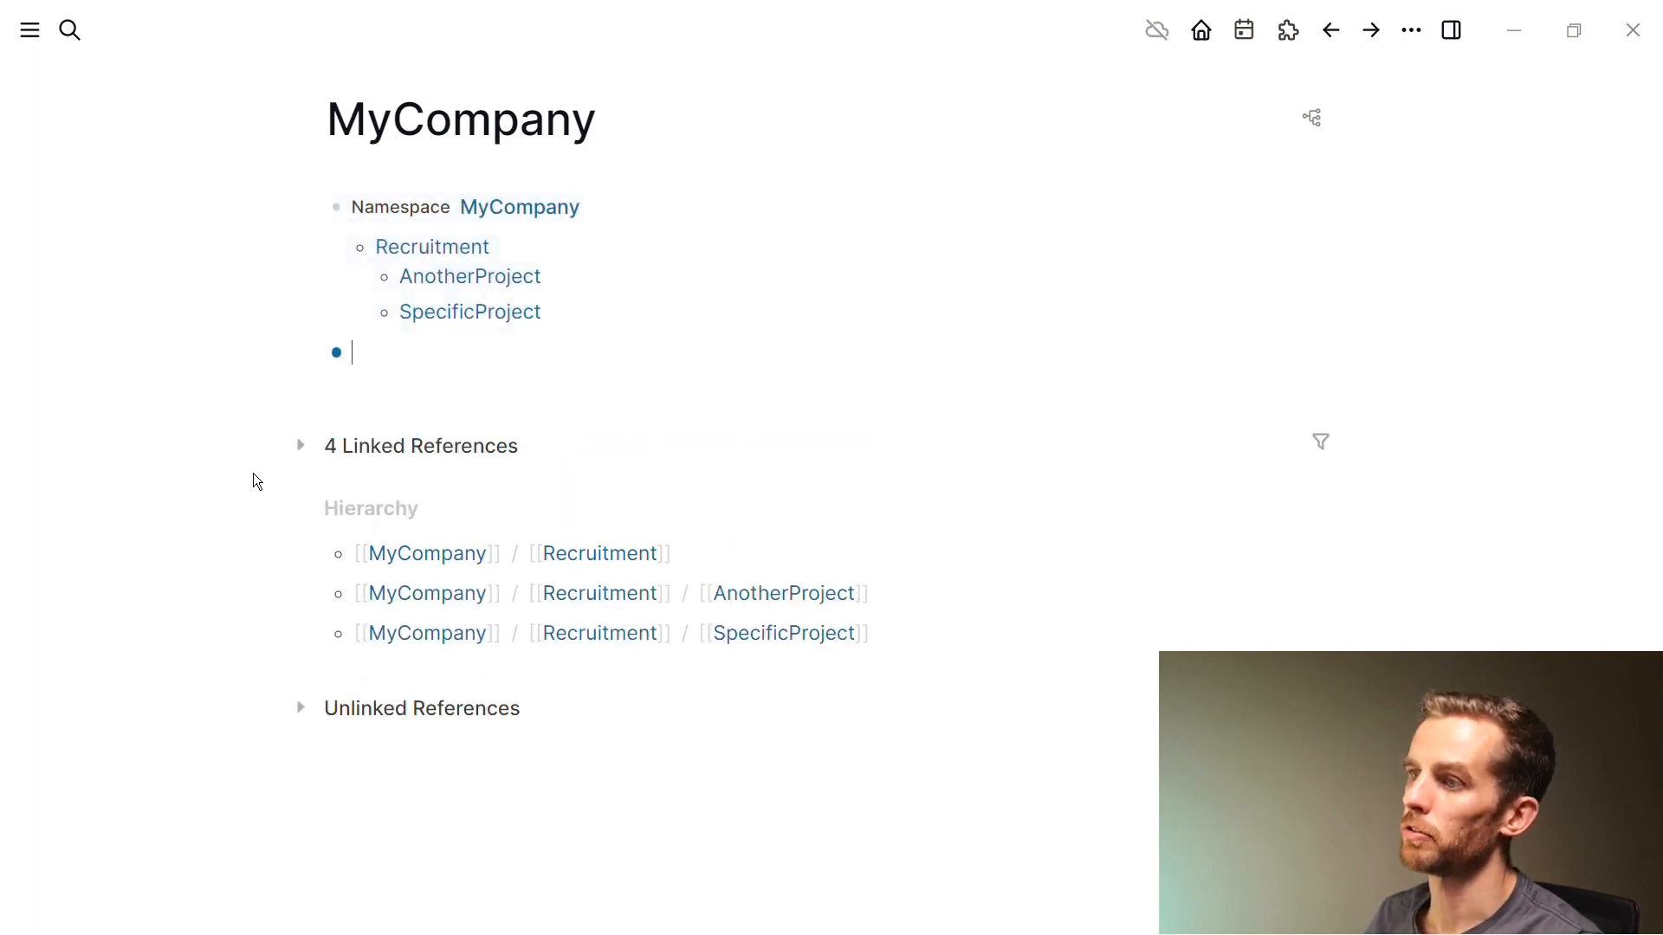
left_click(300, 445)
scroll(384, 623, "down", 2)
Scroll up to the What I don't like section of the meeting-notes article
scroll(381, 554, "up", 2)
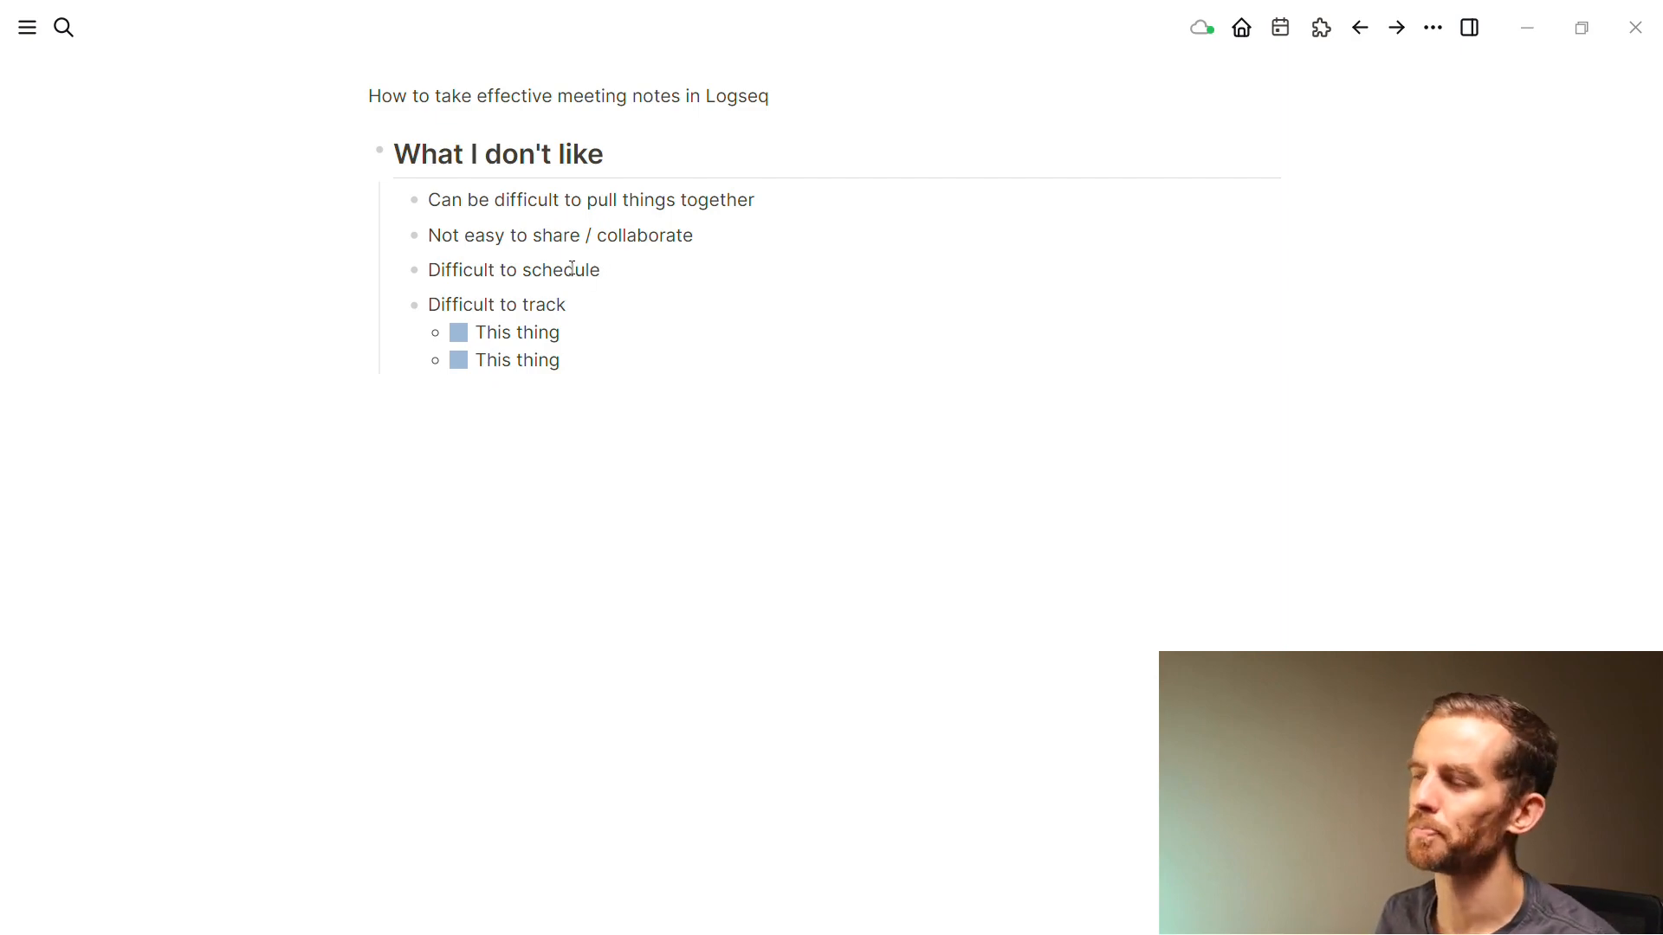
left_click(632, 282)
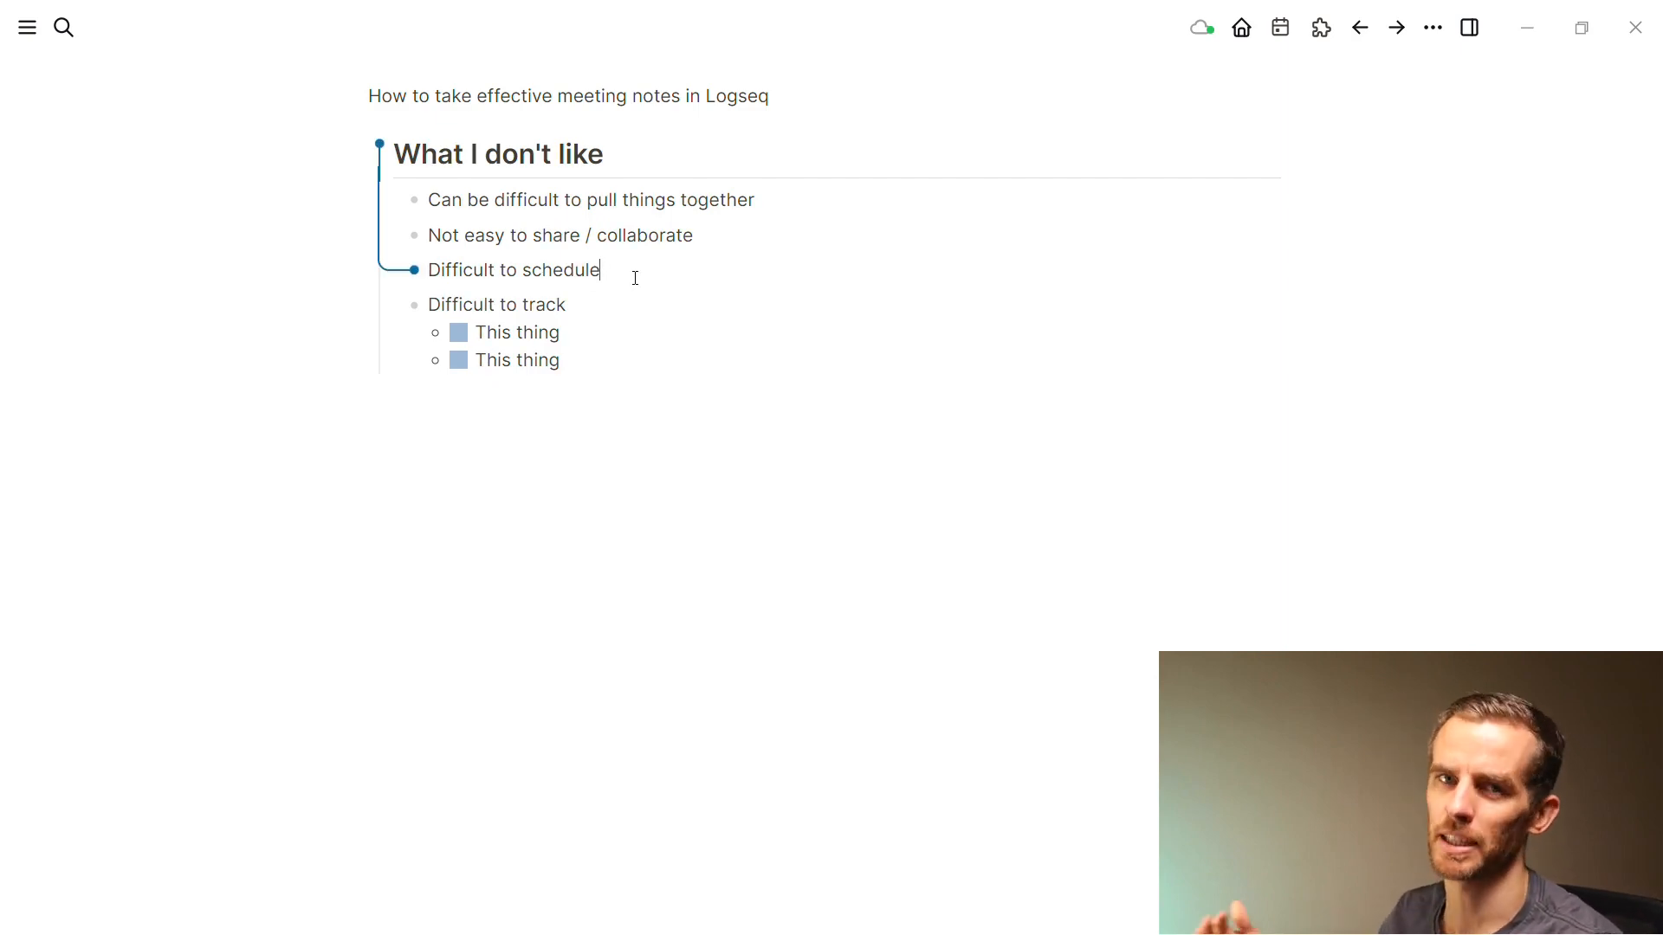
type("/sc")
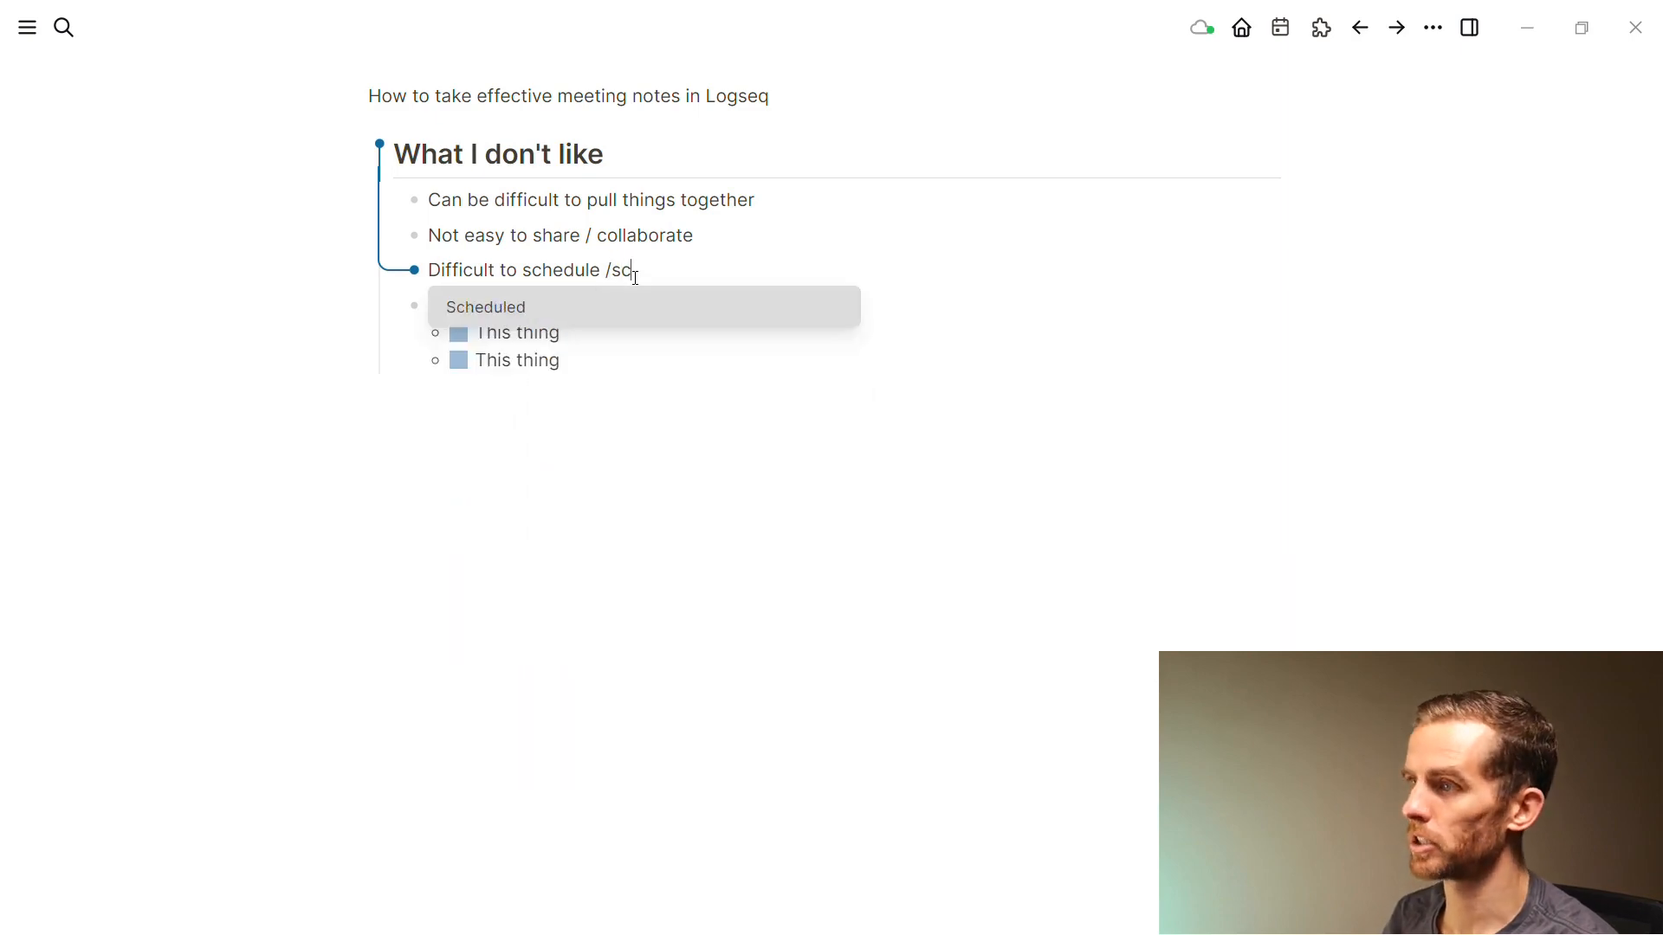
key("Return")
left_click(640, 461)
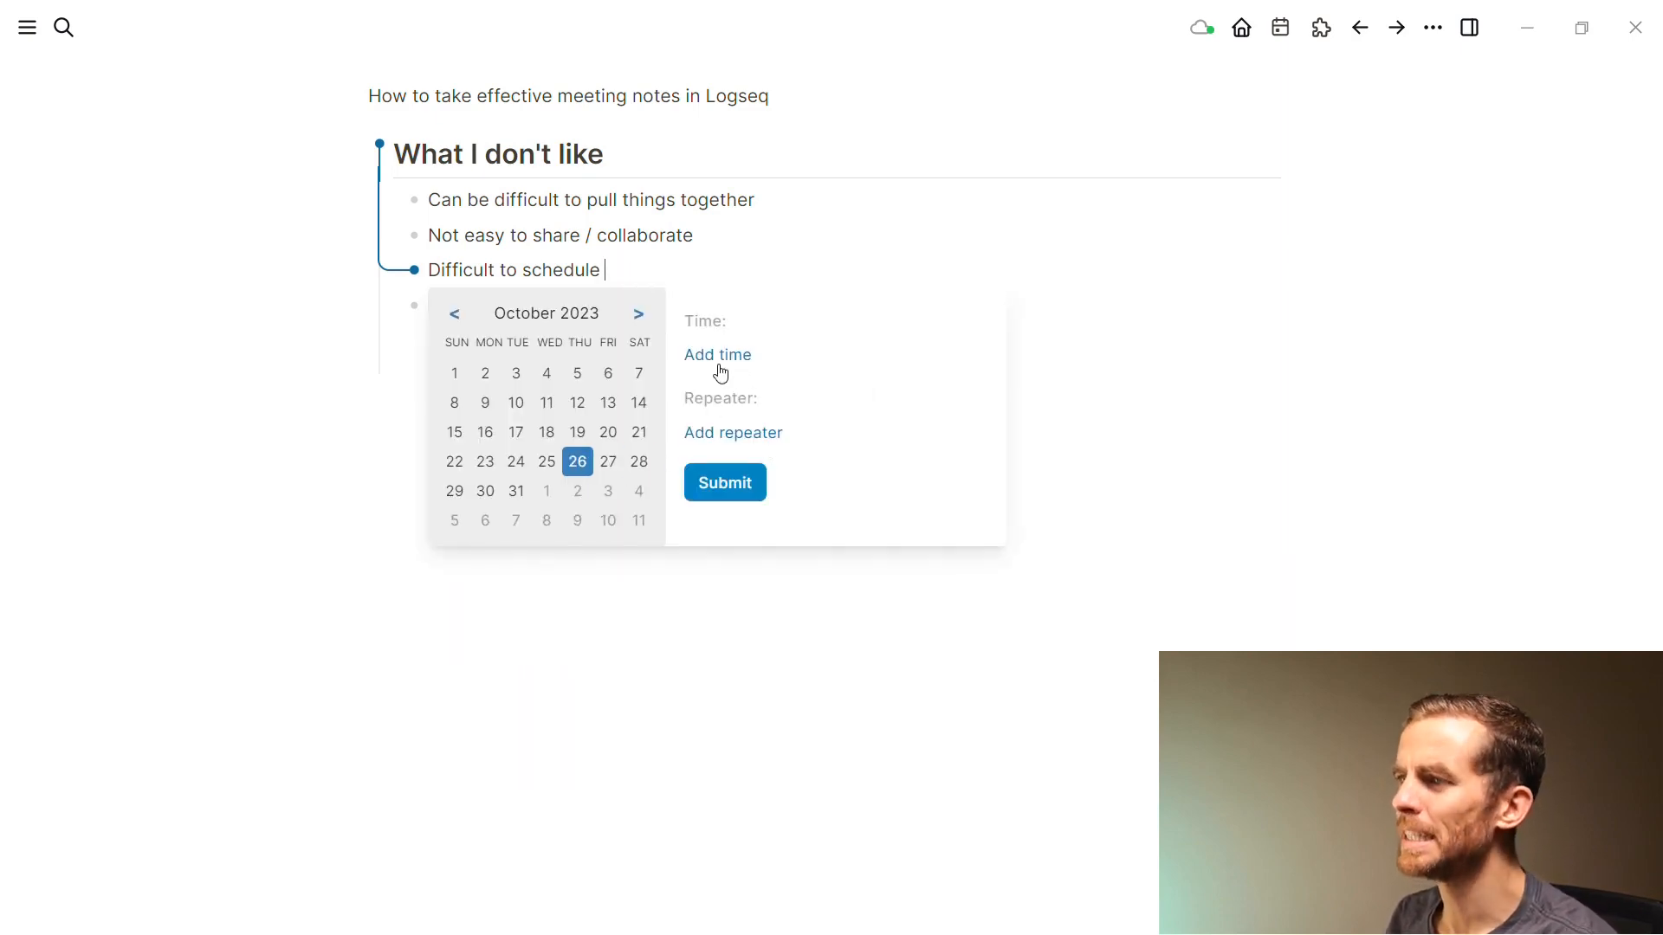
key("Escape")
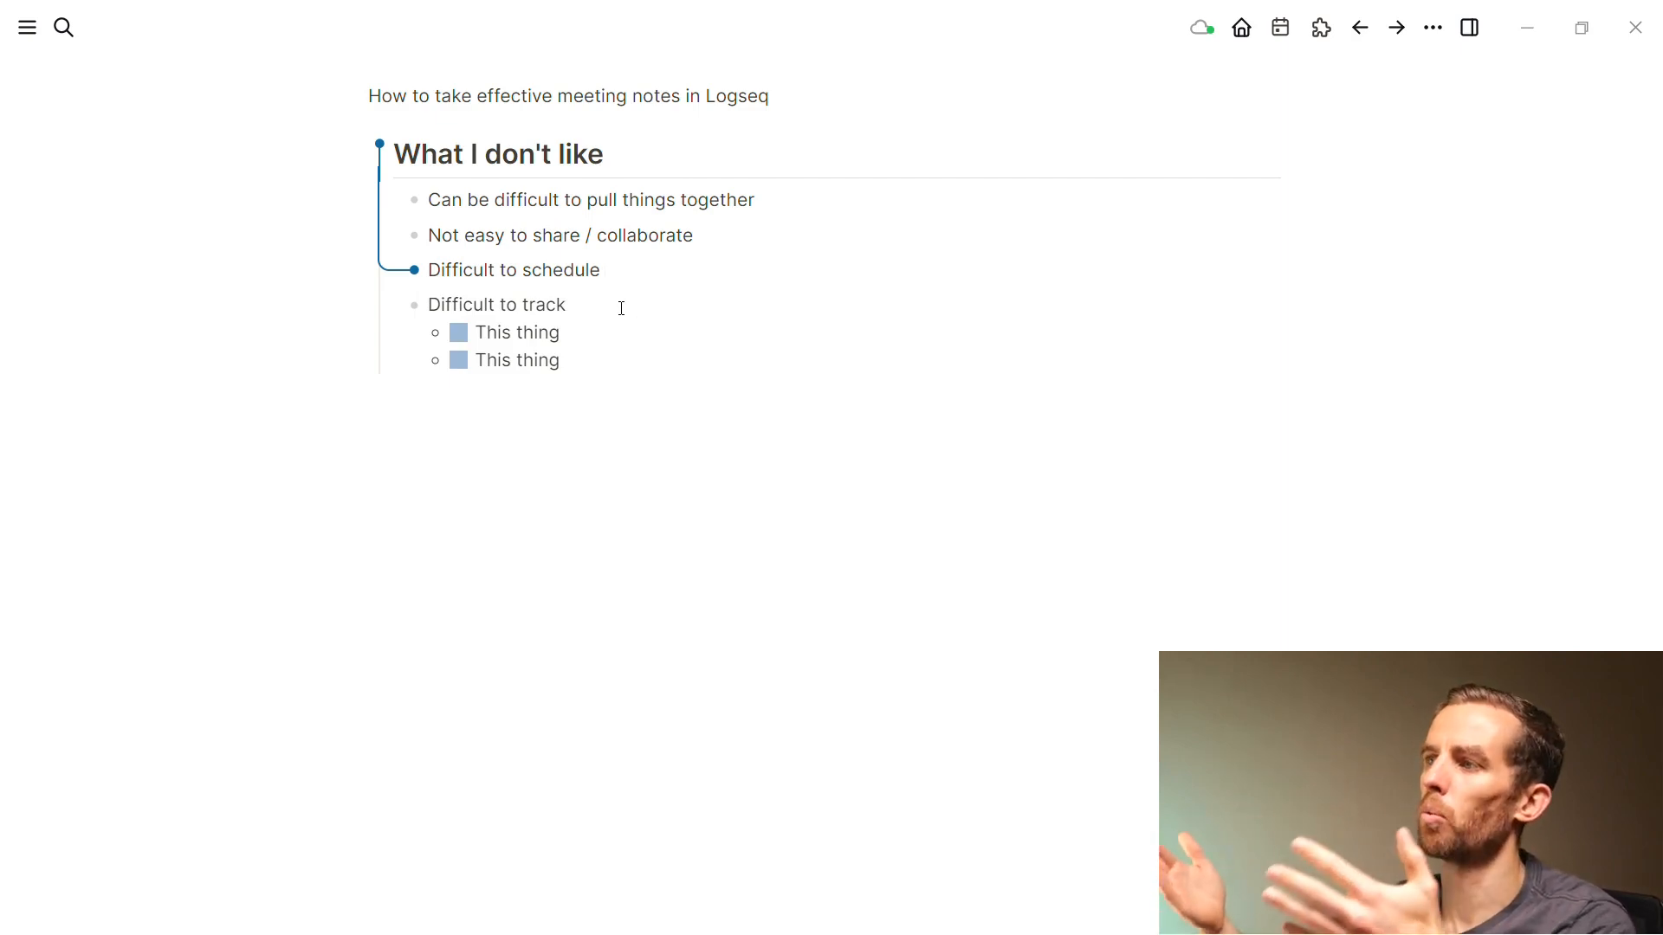
left_click(572, 423)
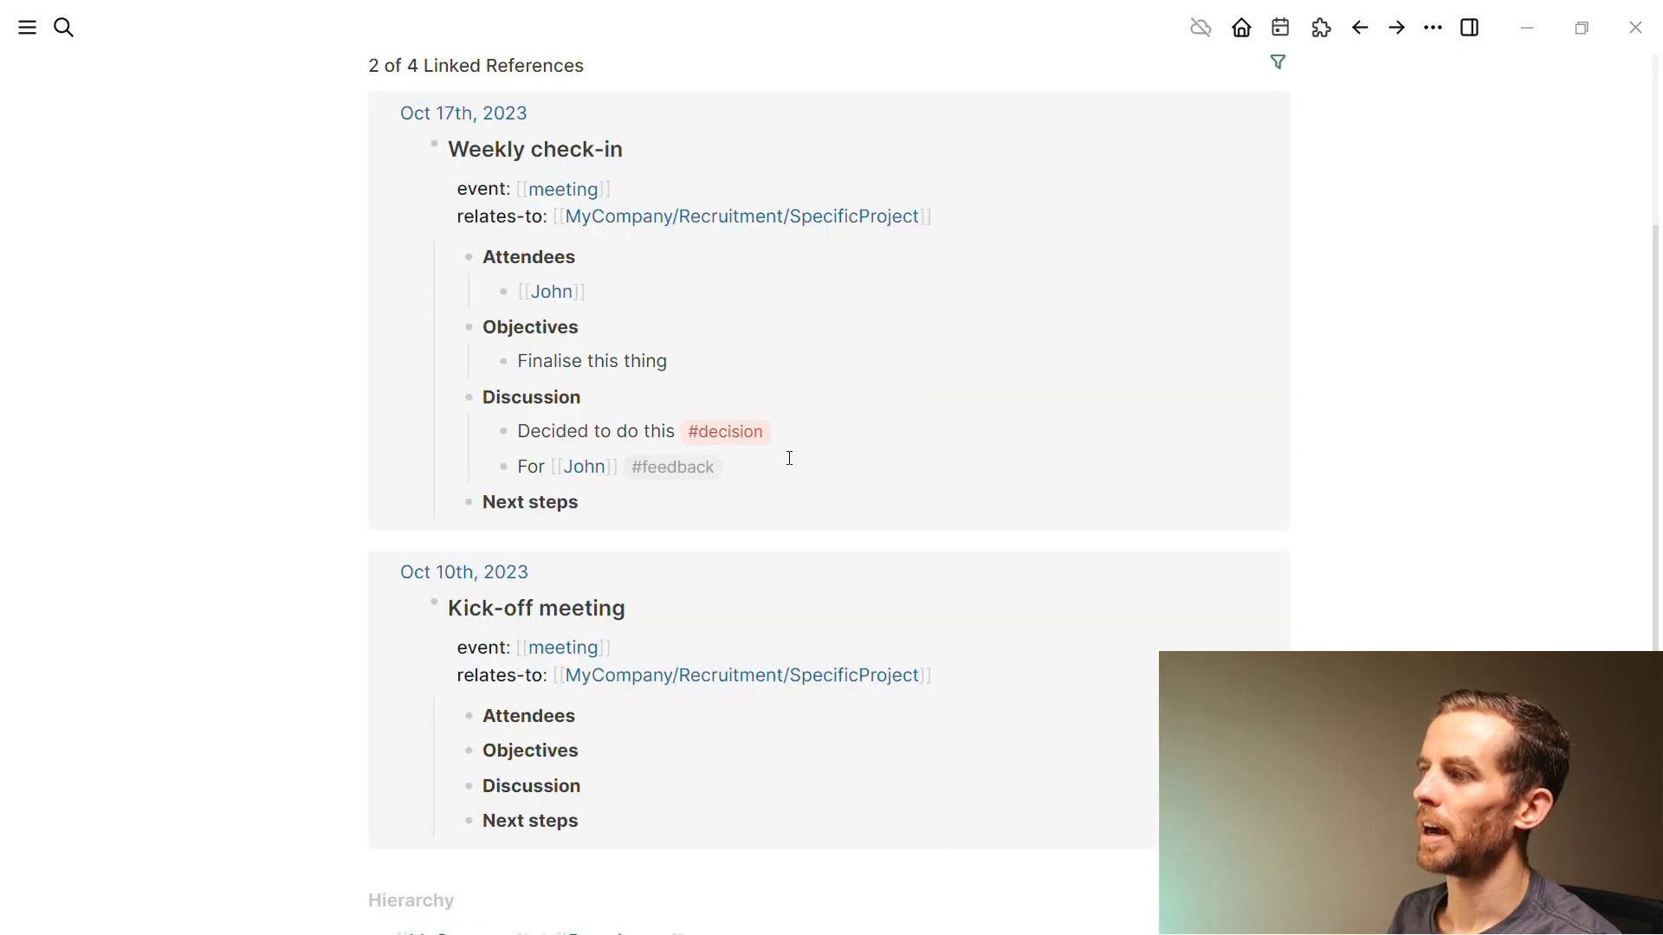
Strip the task marker and #feedback tag from the feedback note, then edit the Difficult to track checklist
left_click(789, 458)
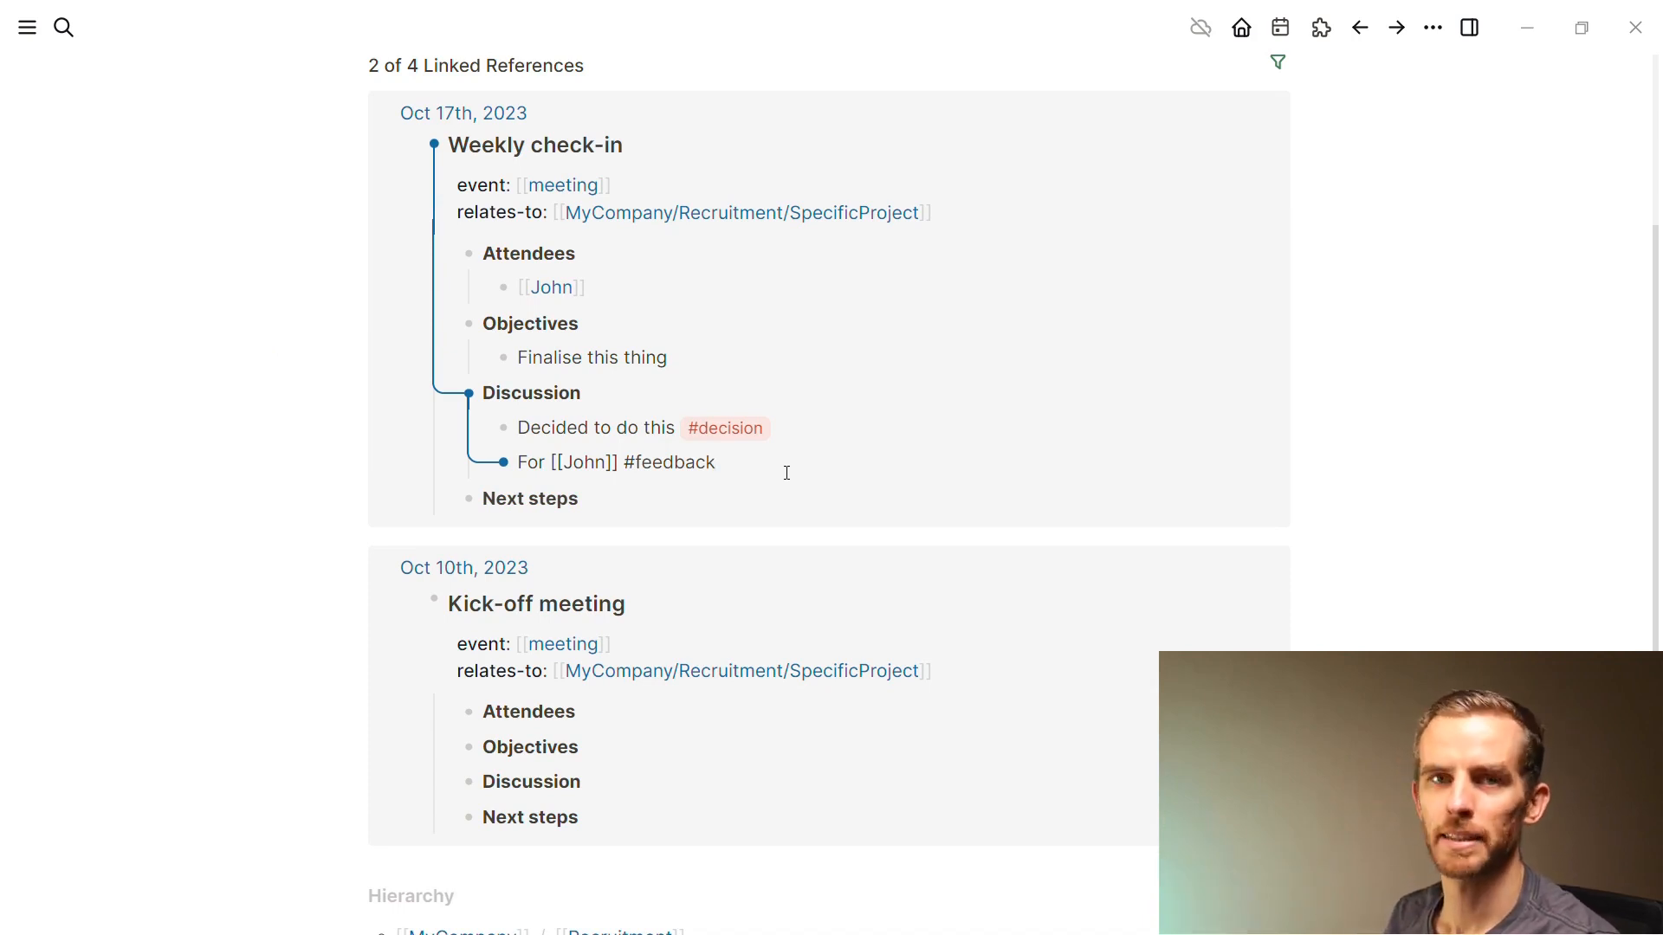
key("ctrl+Return")
key("ctrl+Return")
key("ctrl+Return")
key("Escape")
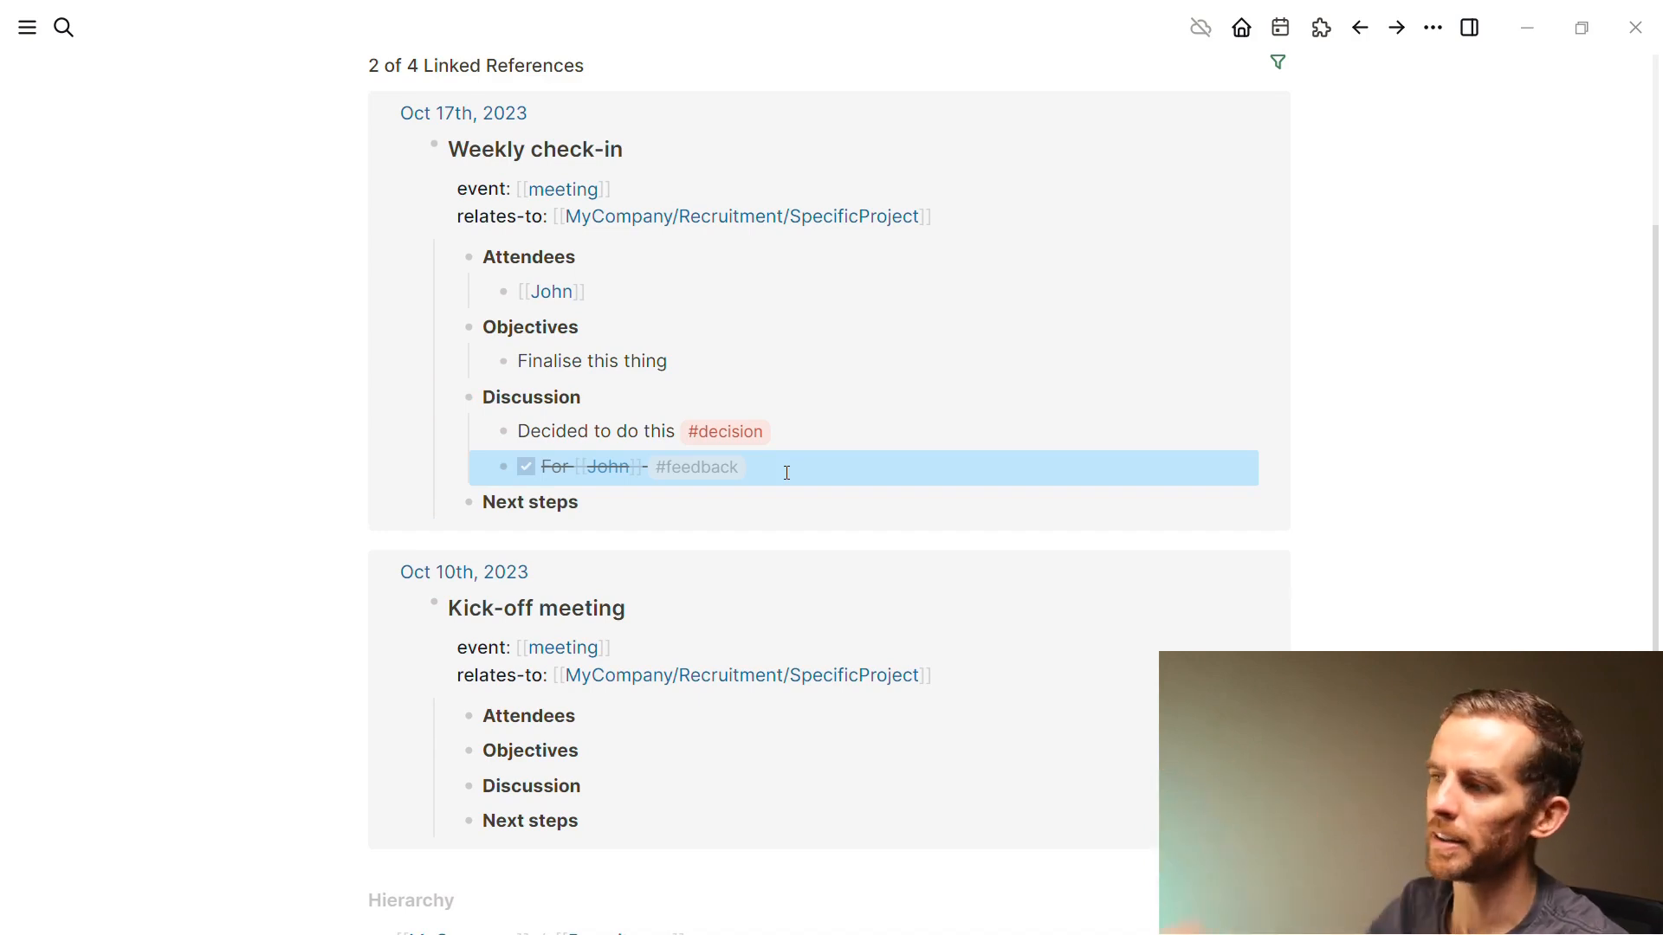
left_click(786, 472)
key("Home")
key("ctrl+Delete")
key("ctrl+Delete")
key("Escape")
left_click(701, 509)
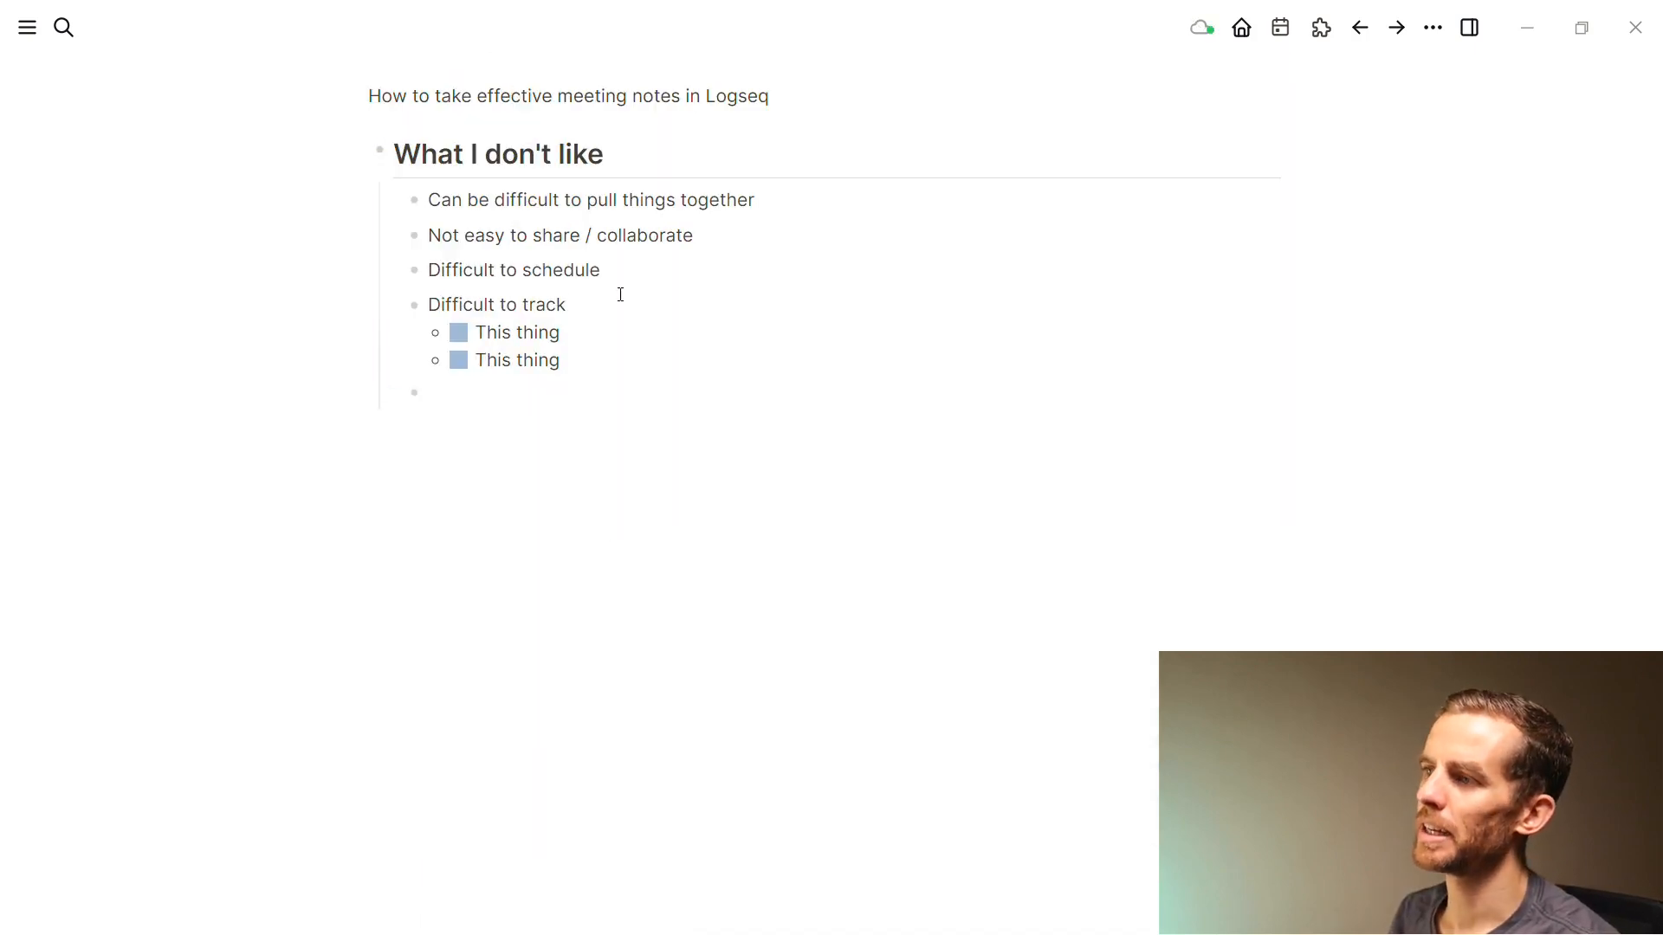
left_click(620, 299)
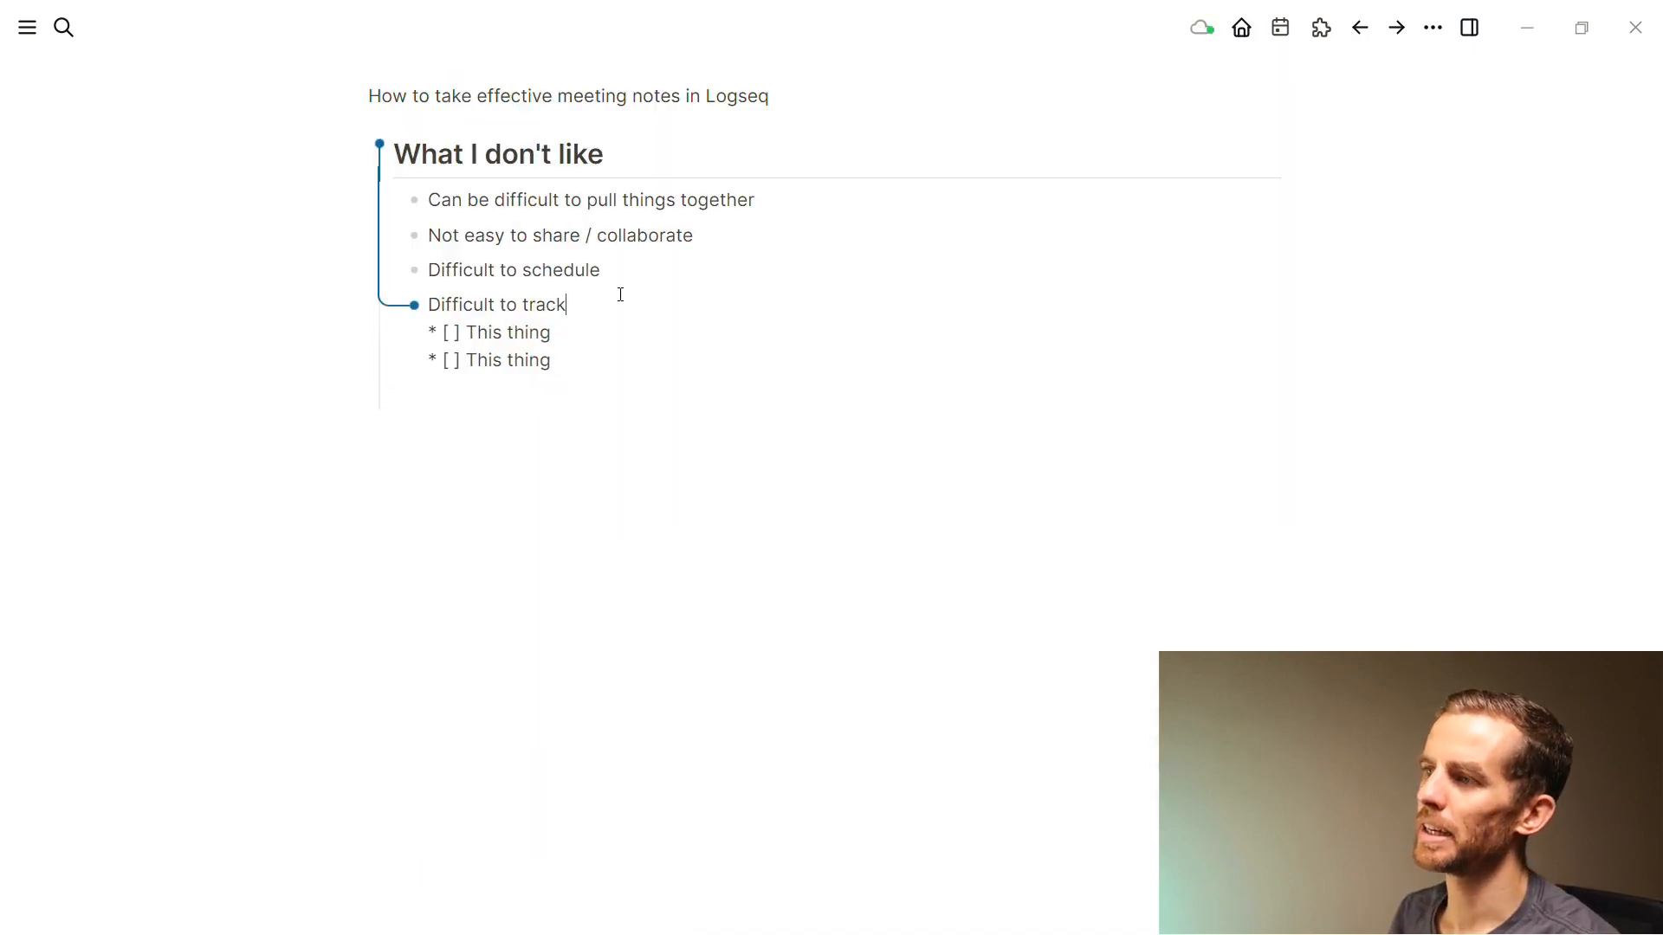
Check off the first 'This thing' item and add an unchecked 'Ths' item below both 'This thing' items
key("Escape")
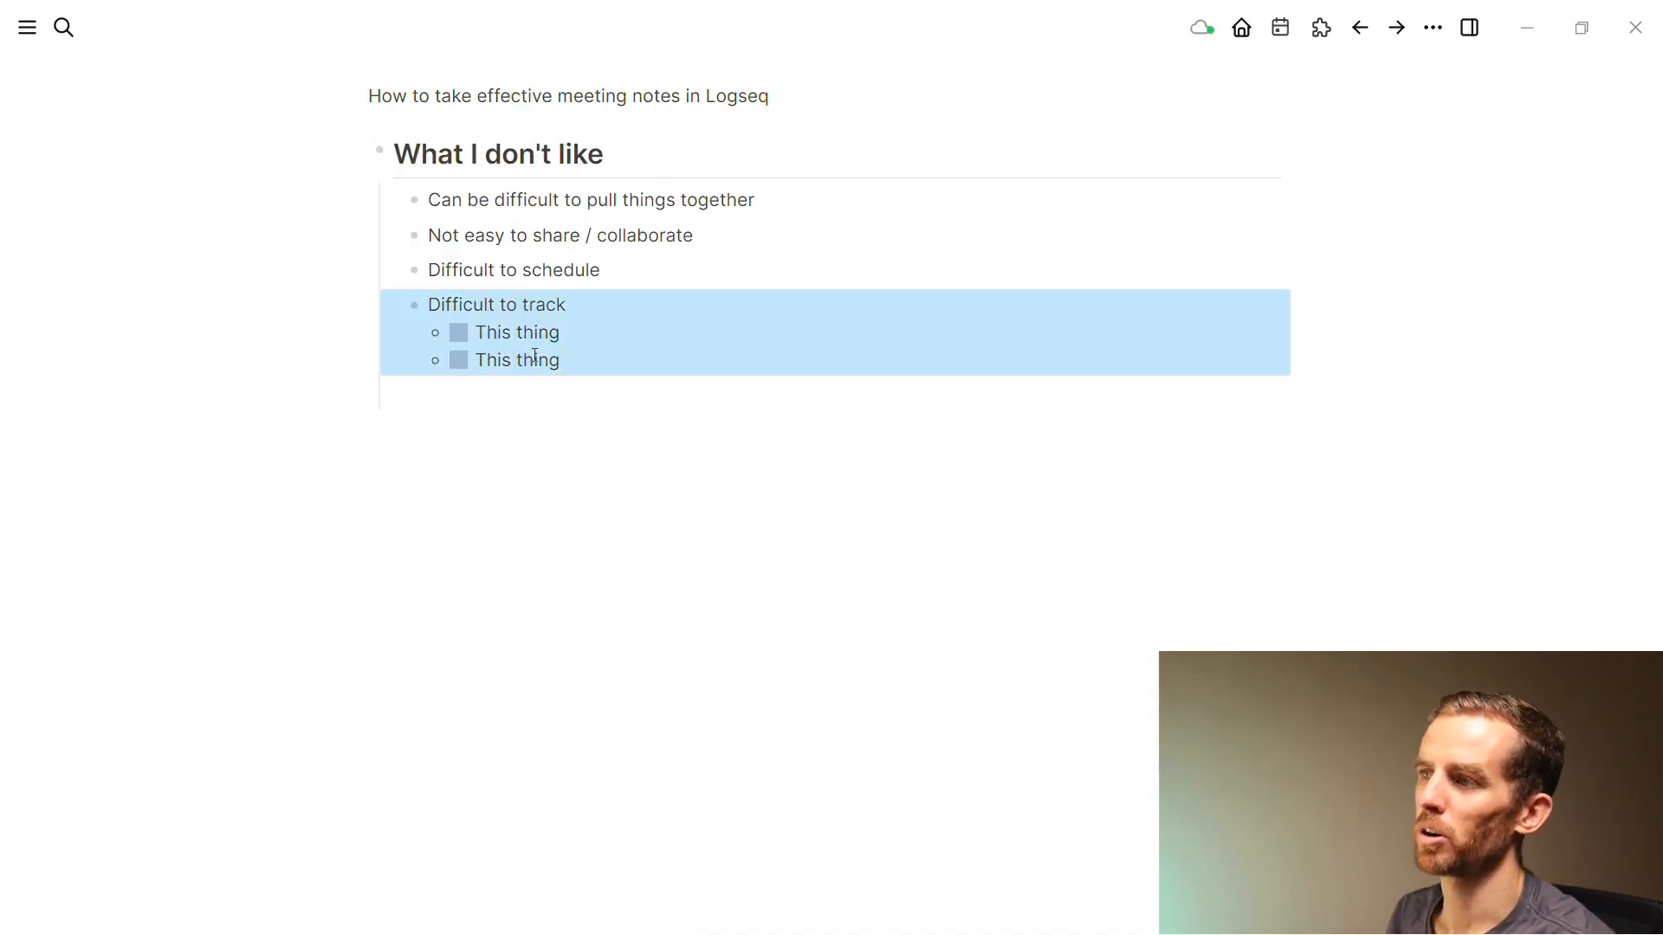
left_click(460, 335)
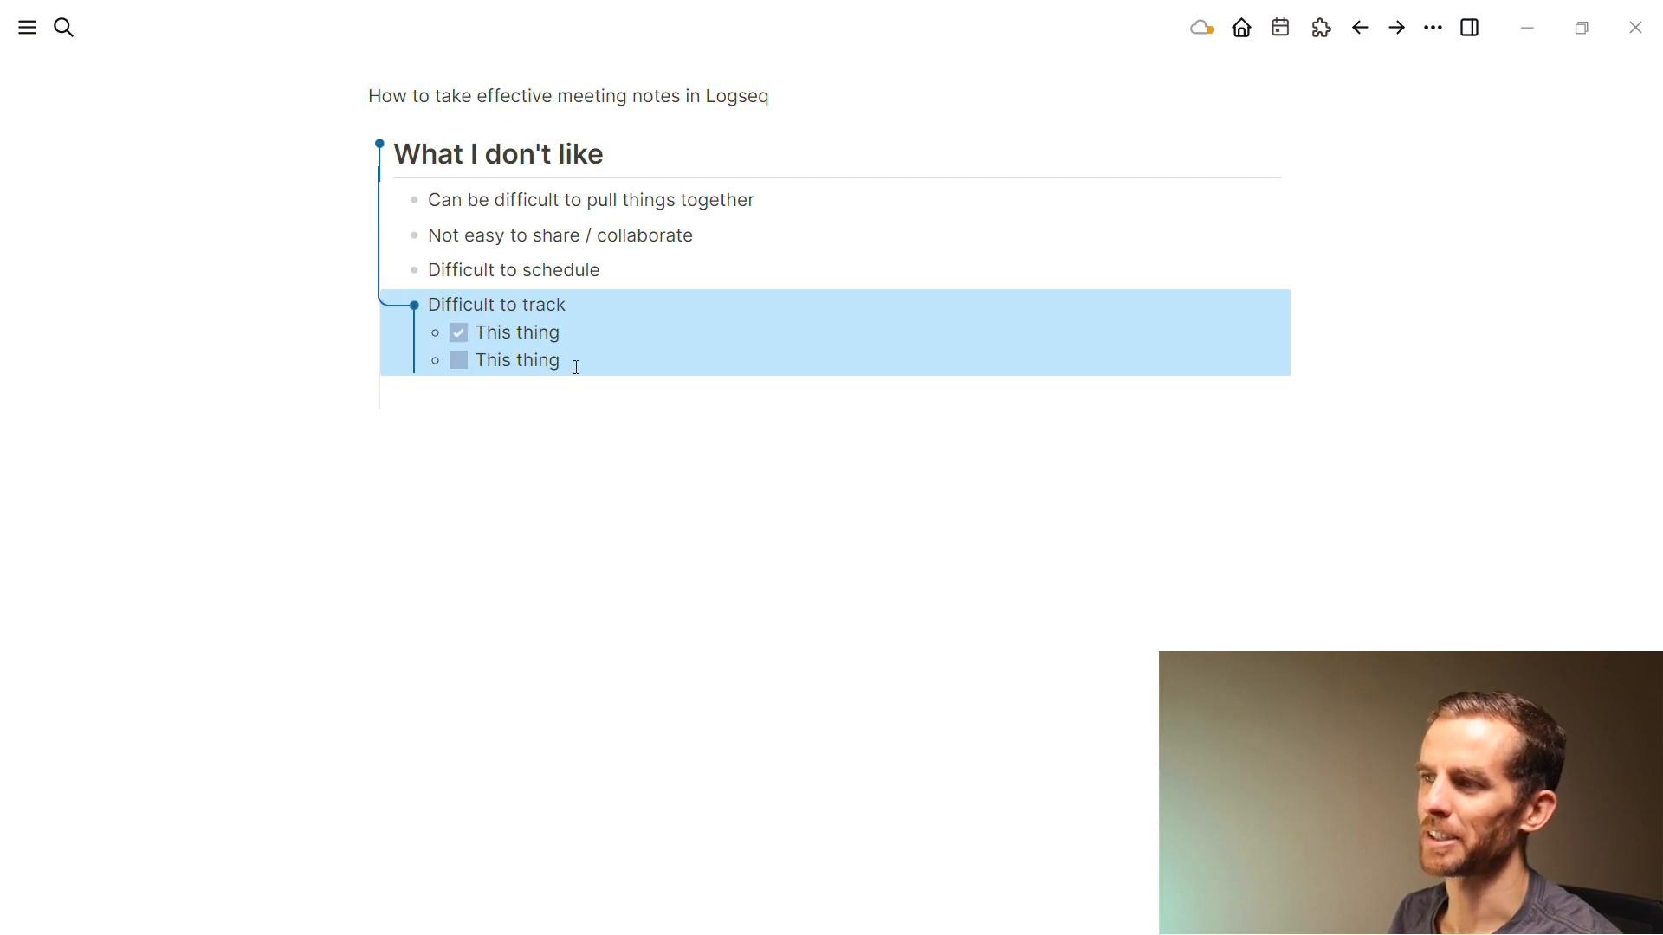
left_click(616, 348)
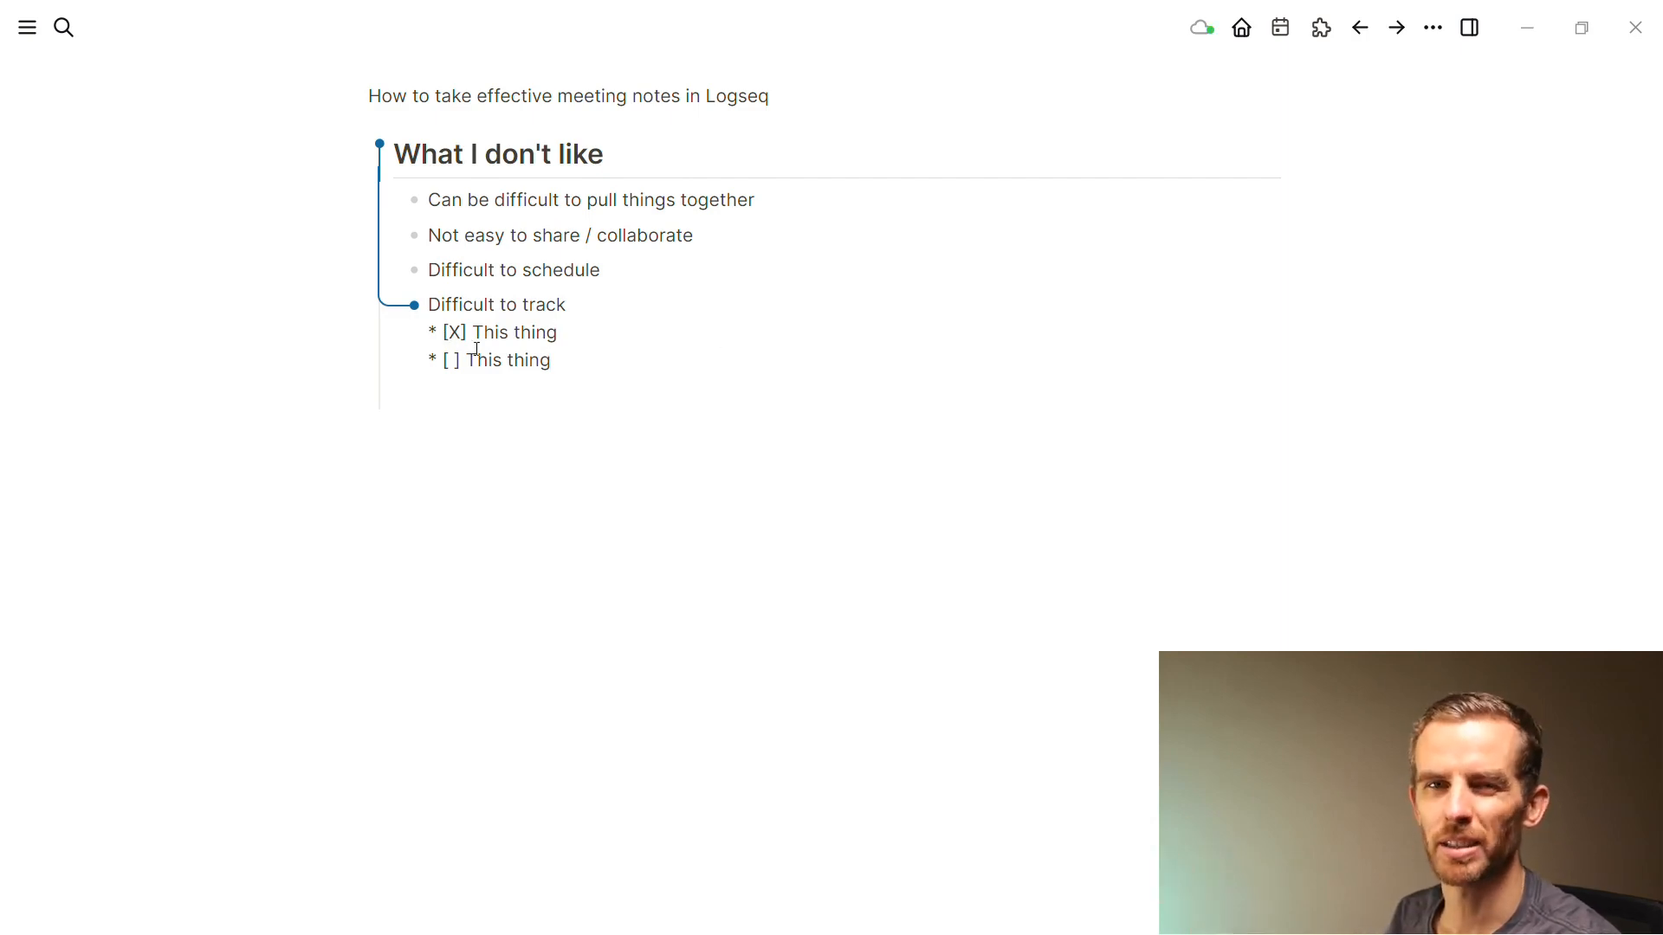
key("Return")
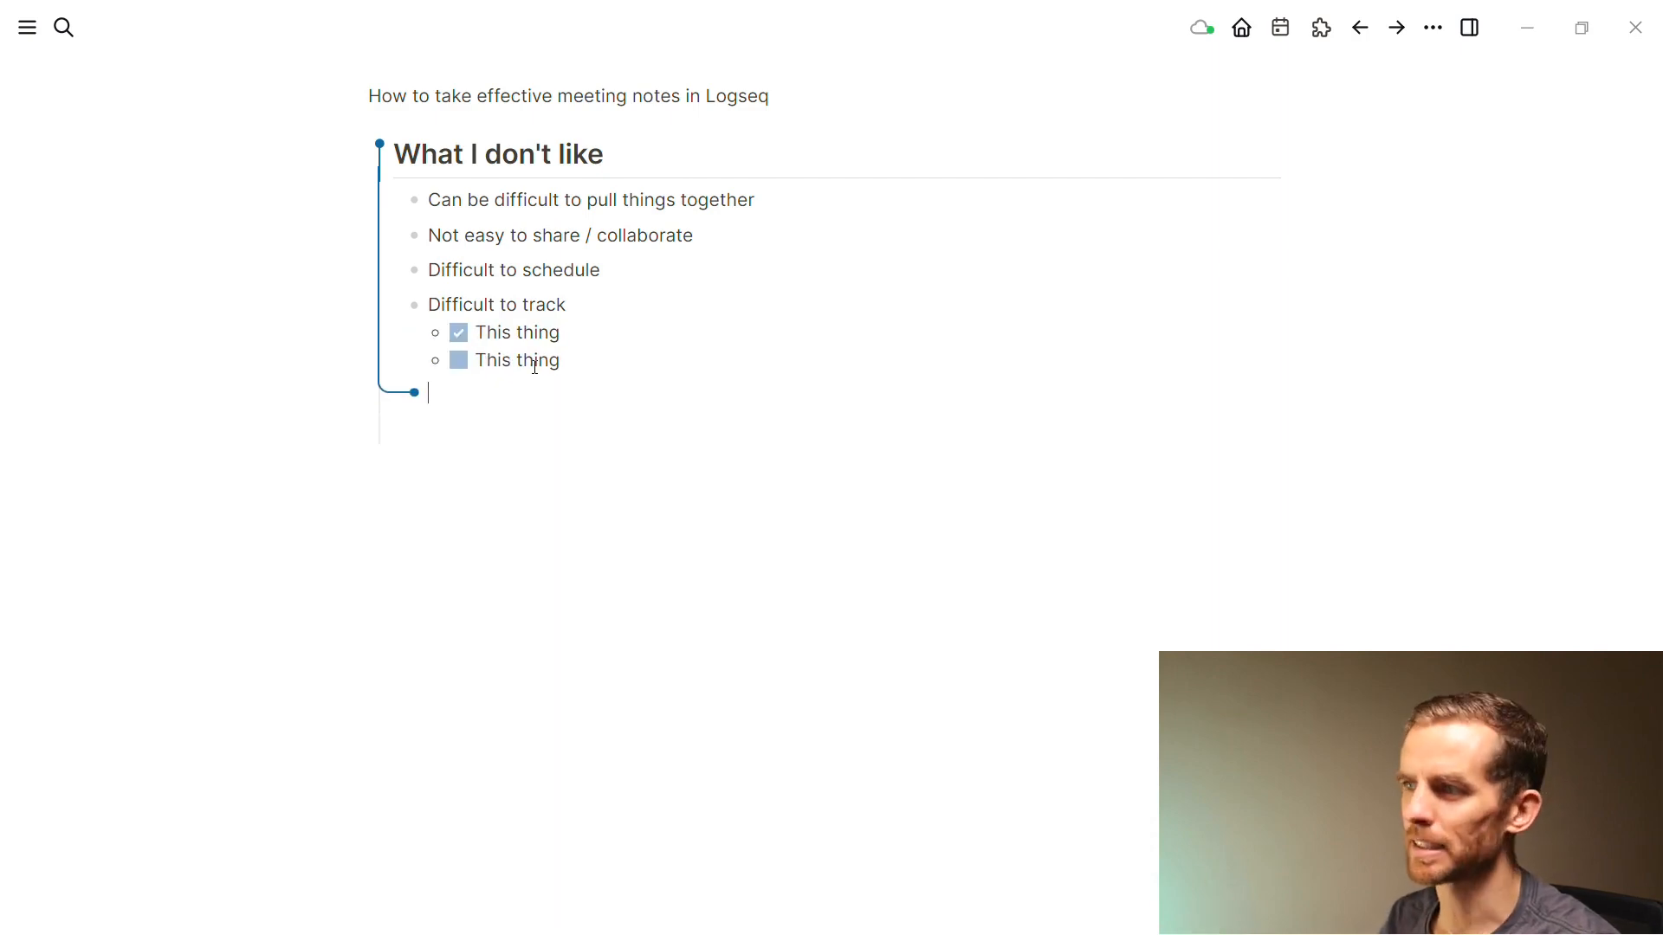
key("BackSpace")
key("shift+Return")
type("* [")
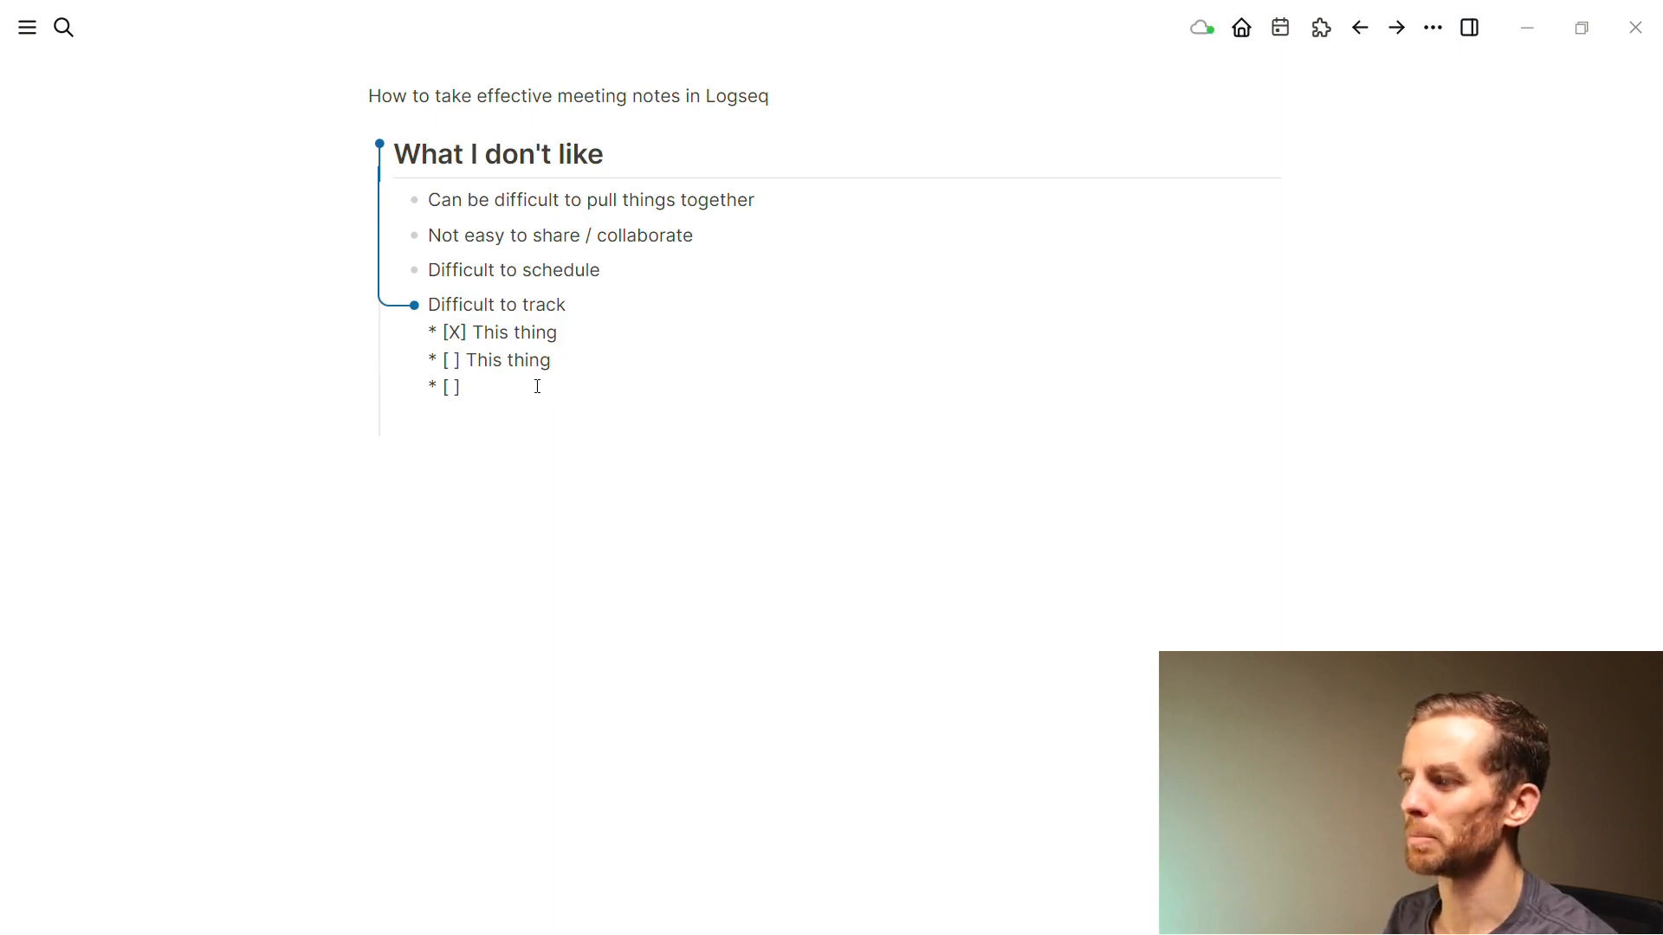
type(" Ths")
key("Escape")
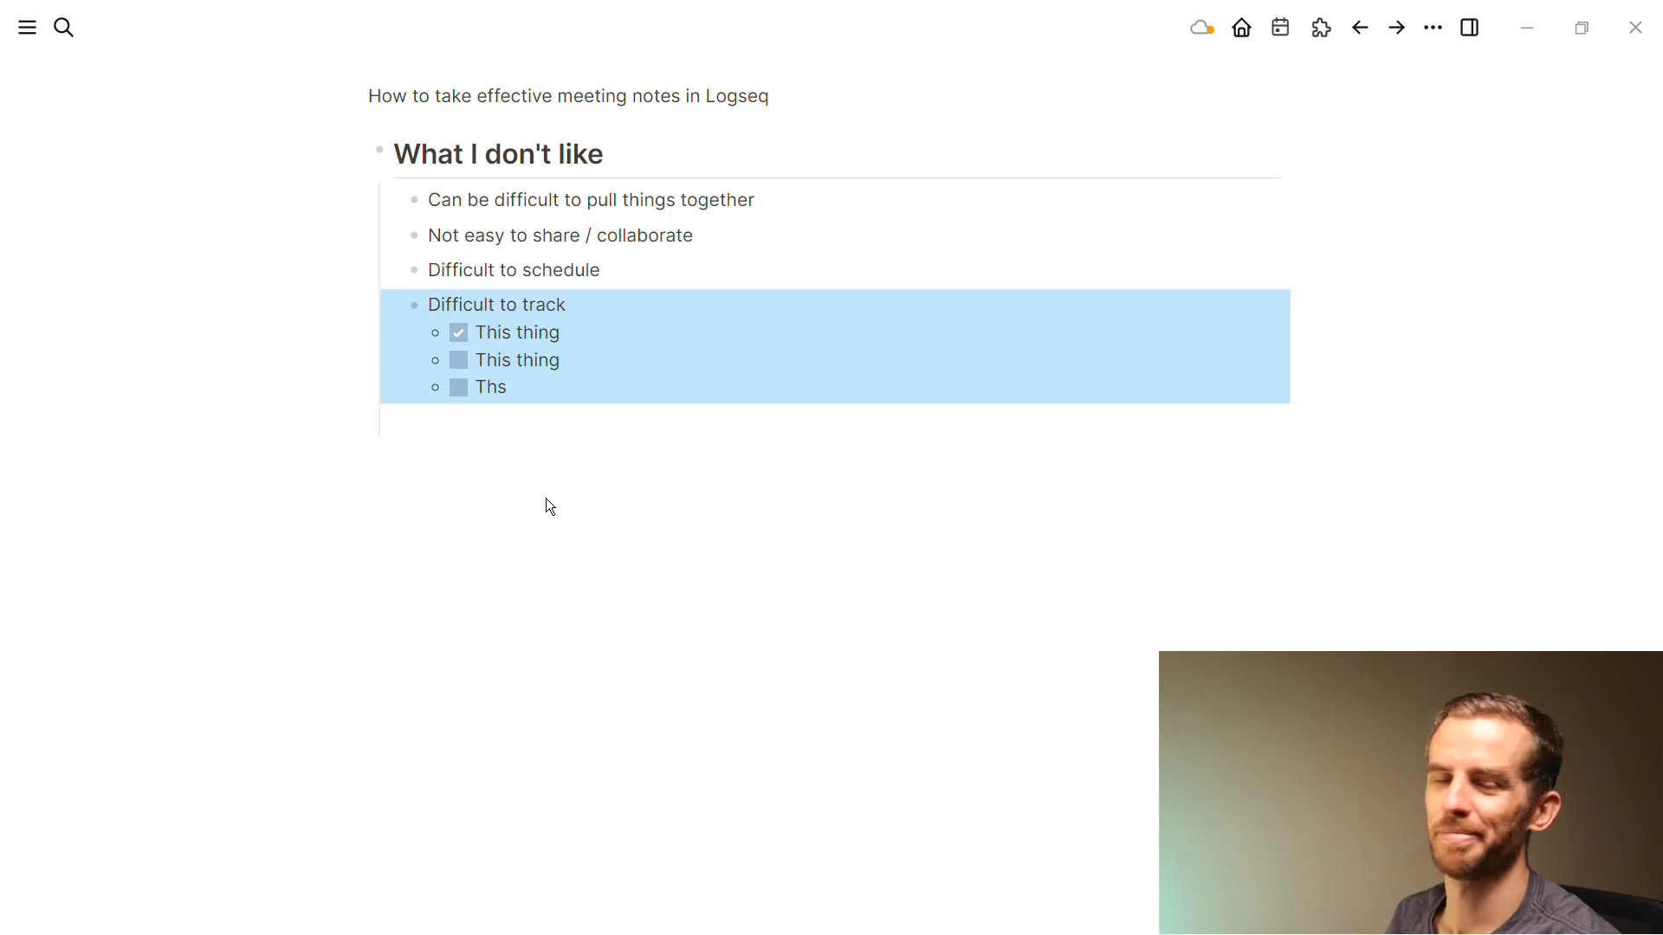
left_click(606, 408)
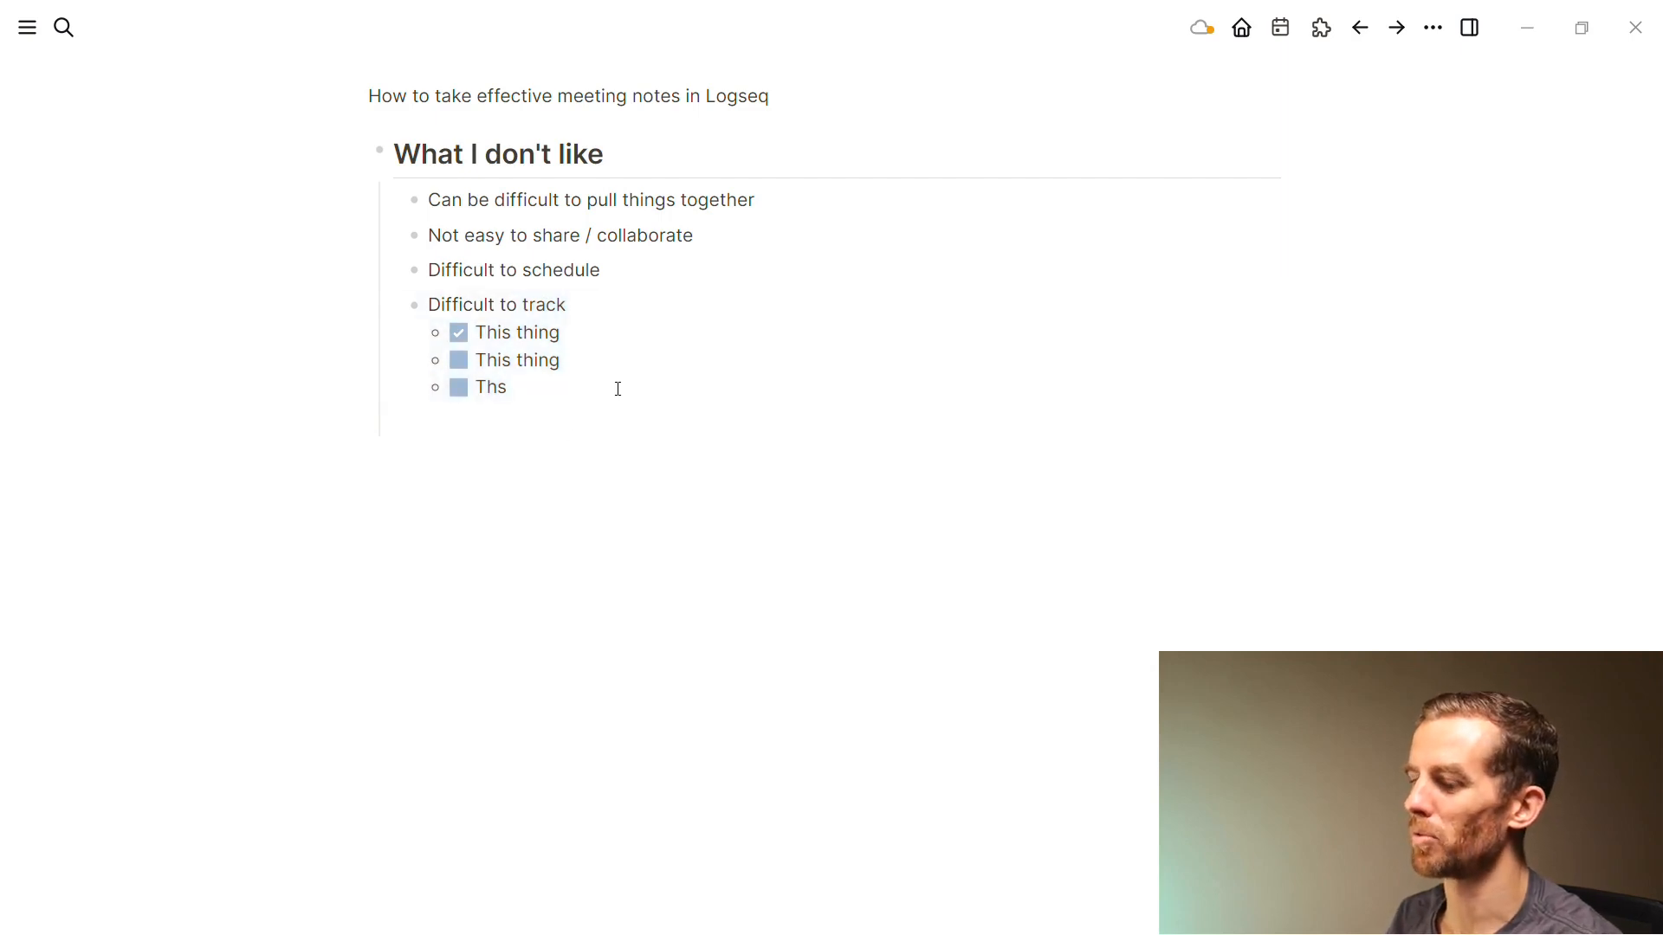